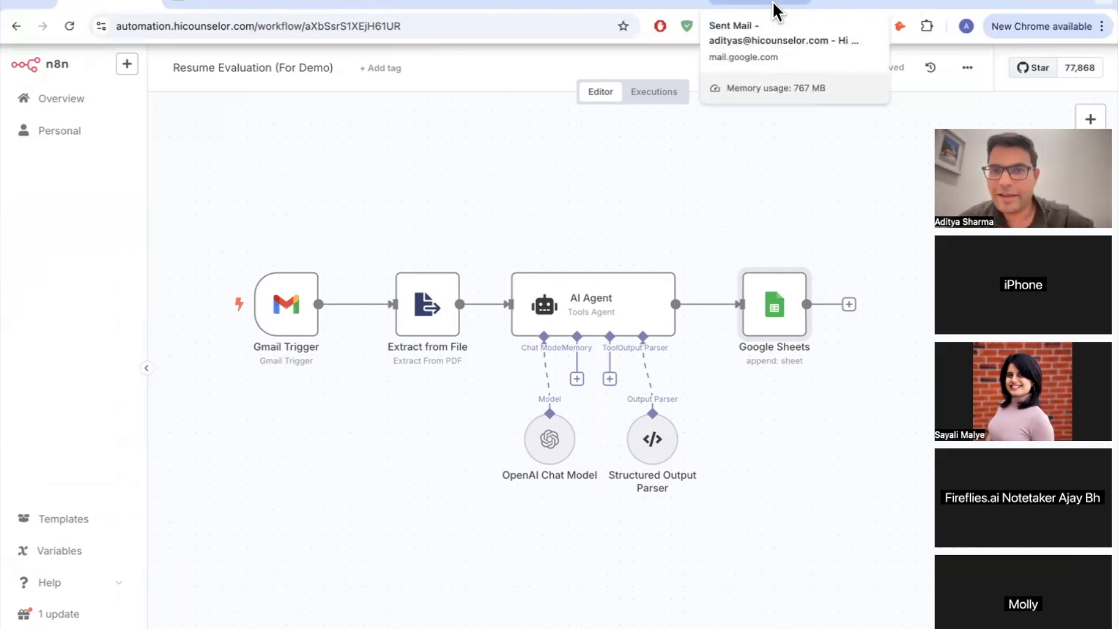
Step: In Gmail, switch to the HiCounselor Hiring Team account
click(774, 8)
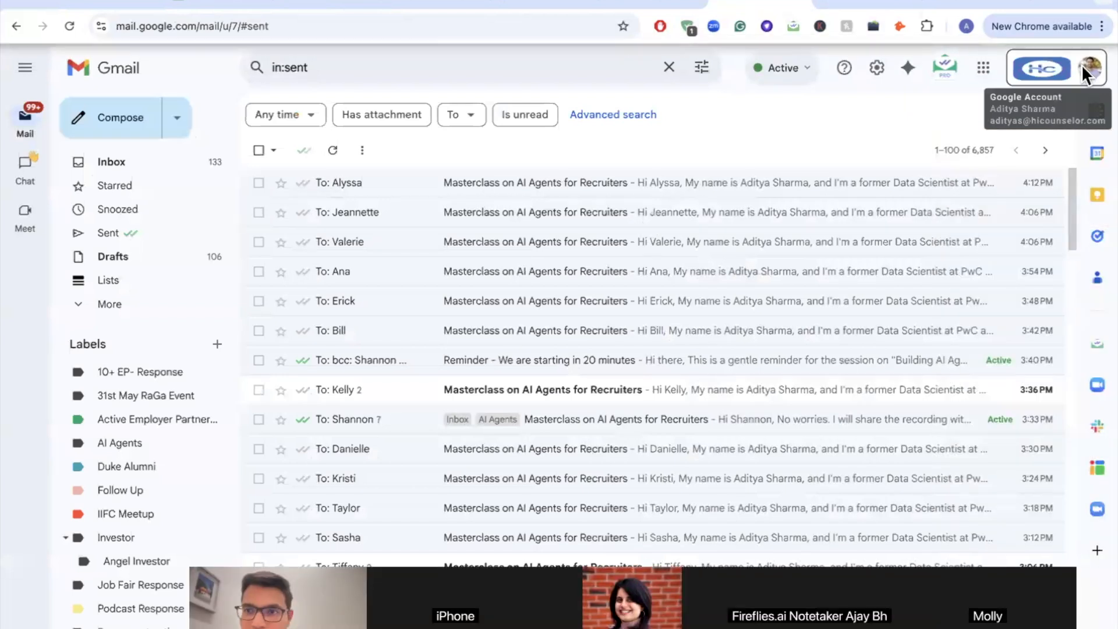
click(1090, 68)
scroll(1000, 432, down, 3)
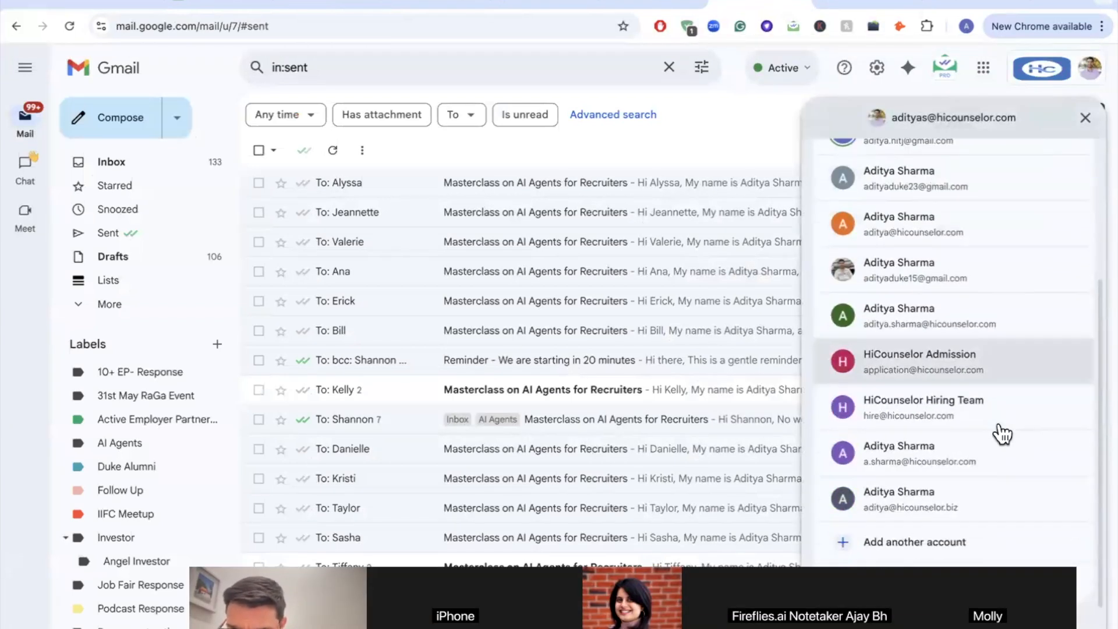
click(932, 414)
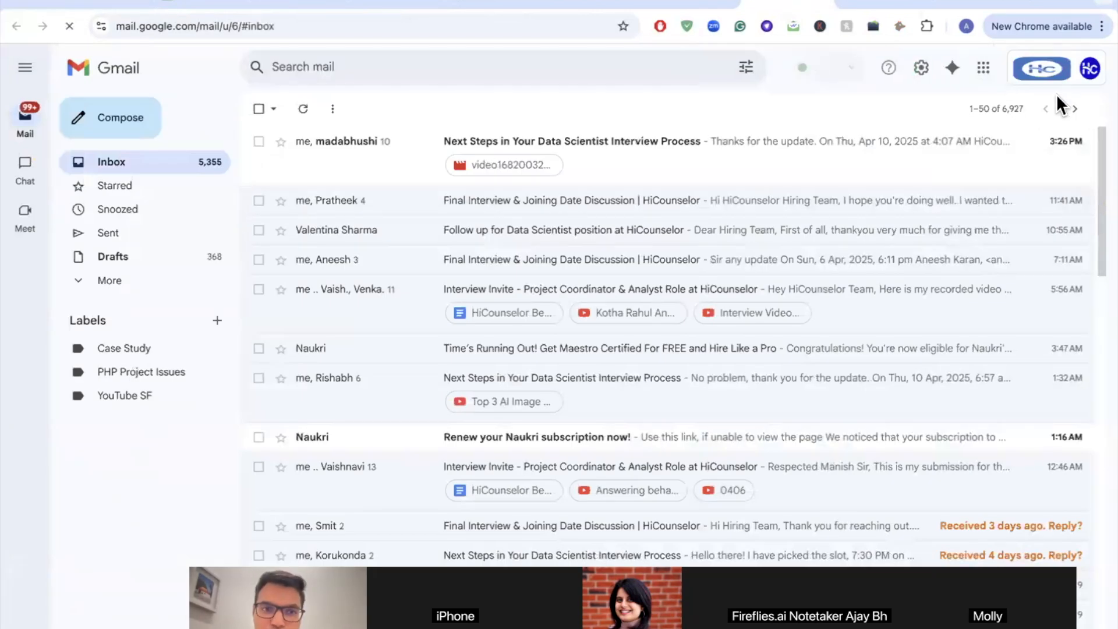
click(1090, 67)
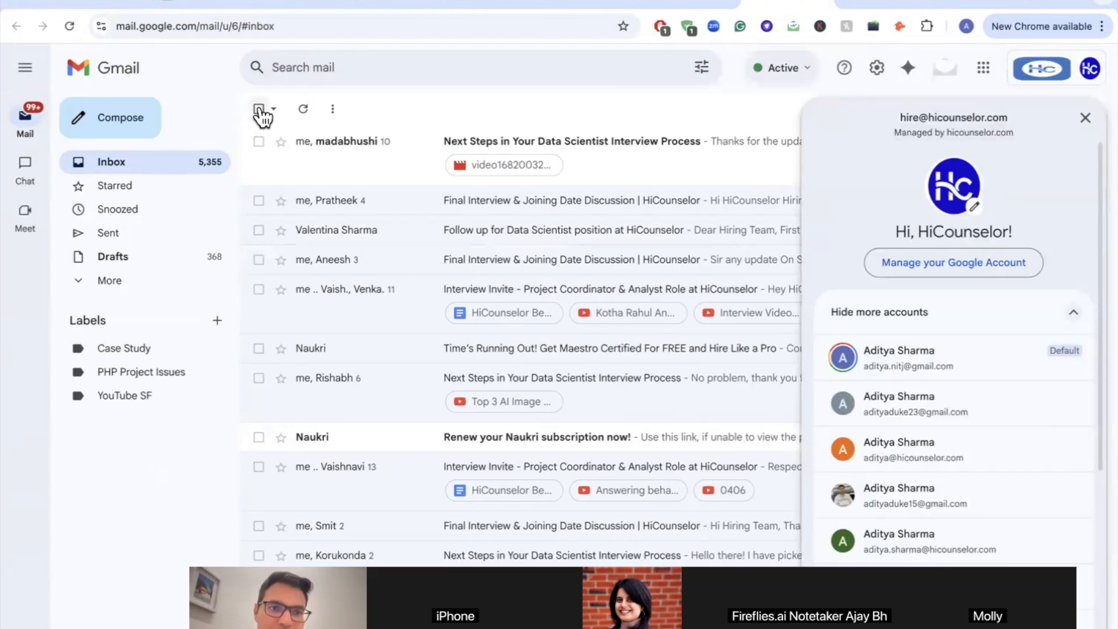
click(207, 105)
Step: Scroll through the candidate application emails in the inbox, then head back to n8n
scroll(332, 289, down, 15)
scroll(332, 289, down, 10)
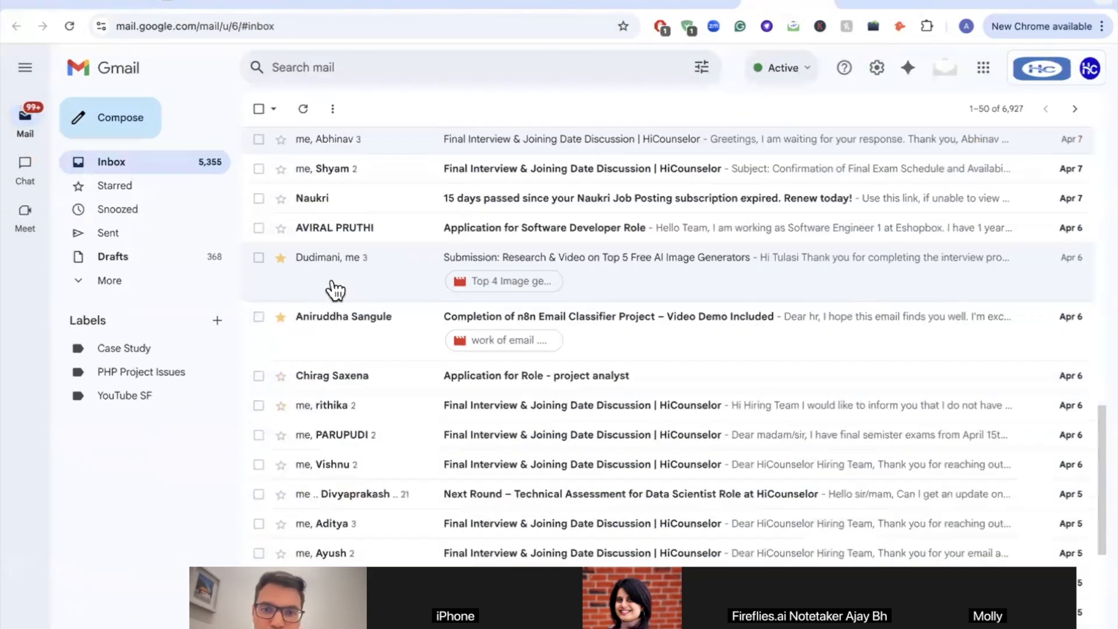
scroll(335, 289, up, 6)
scroll(335, 290, up, 2)
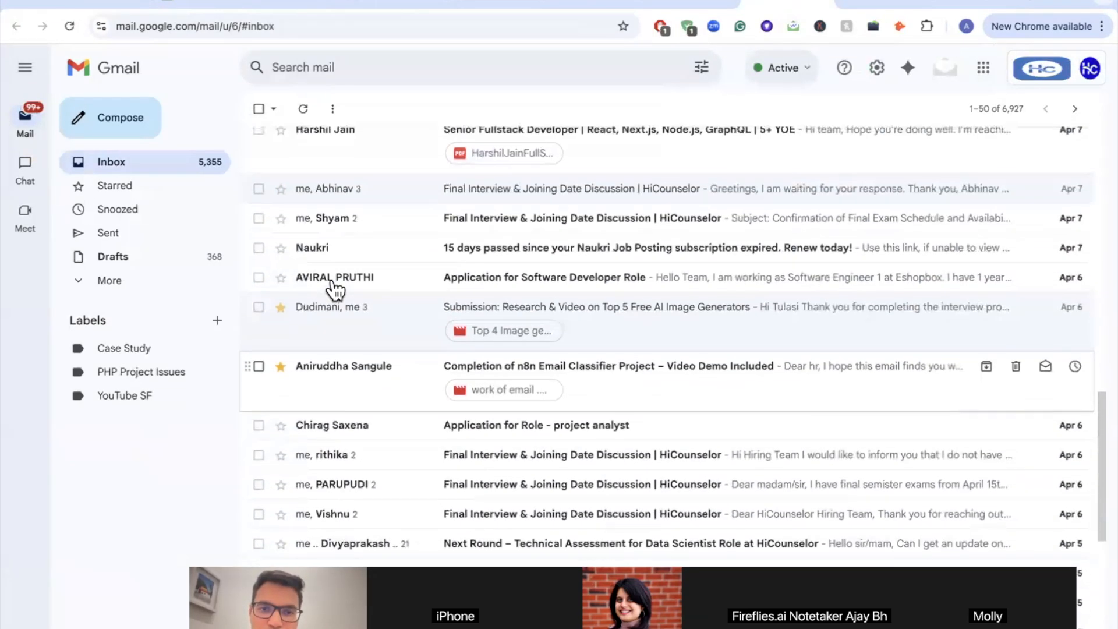
scroll(404, 341, up, 4)
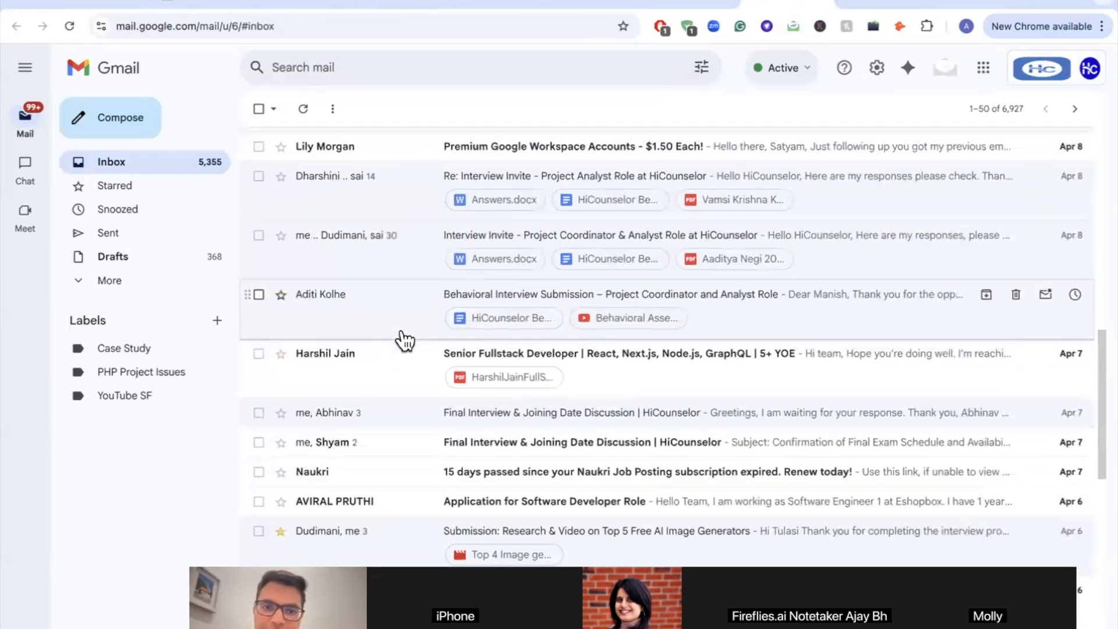
scroll(404, 341, up, 8)
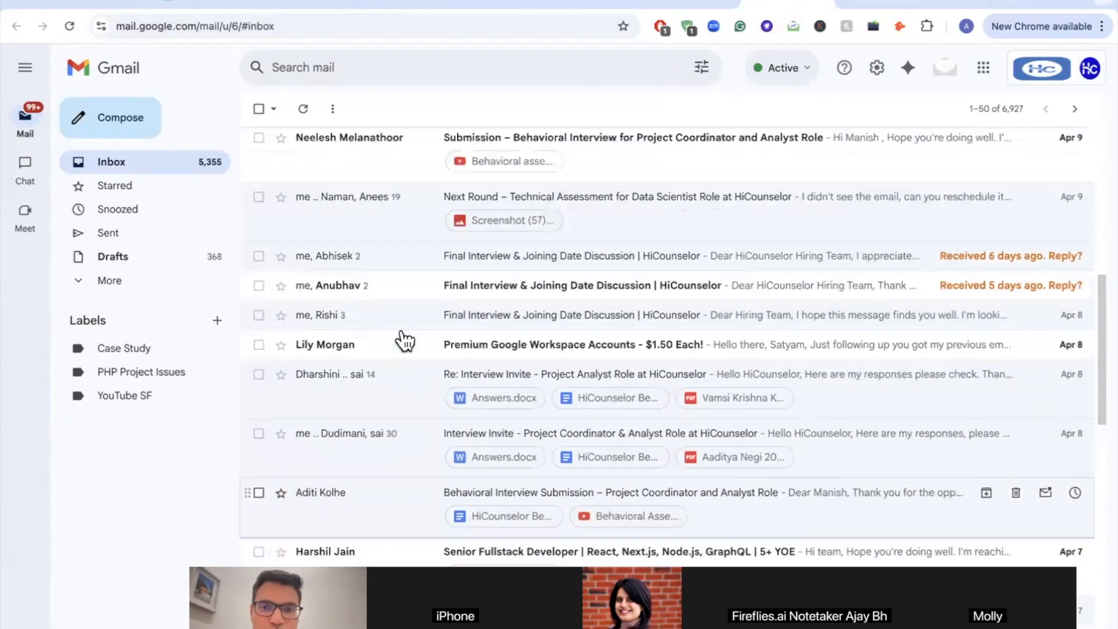
scroll(405, 340, up, 4)
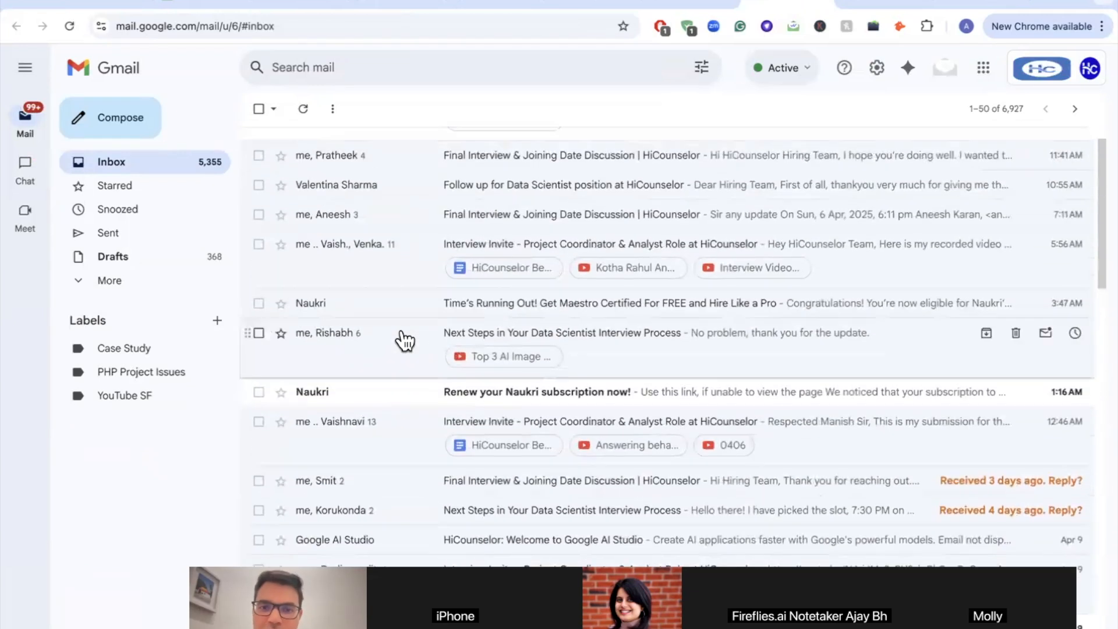
scroll(479, 335, up, 1)
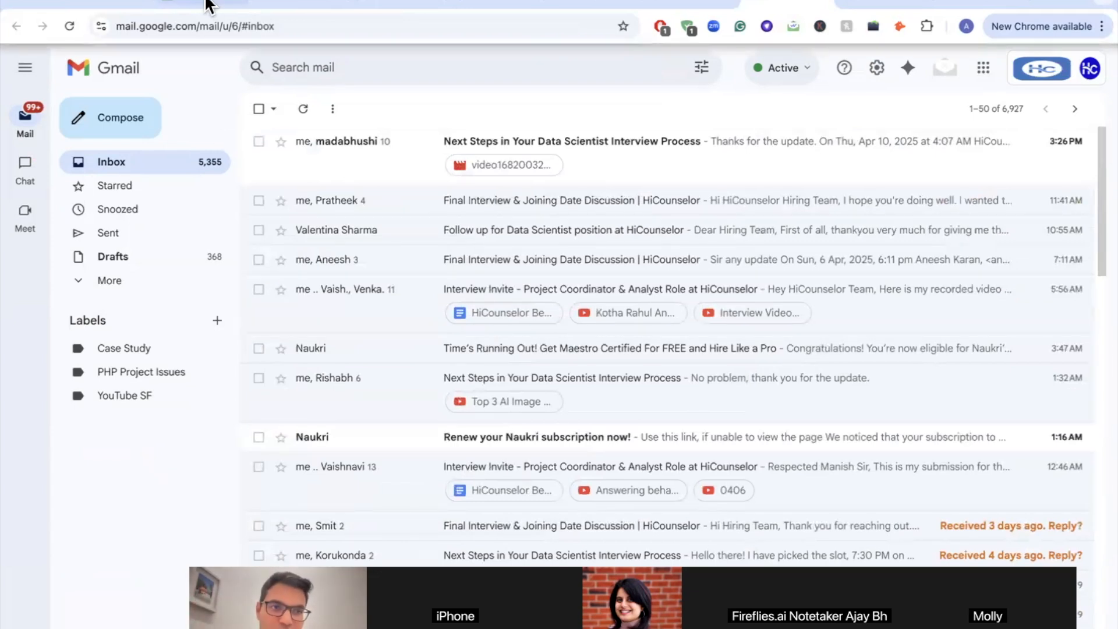
click(100, 6)
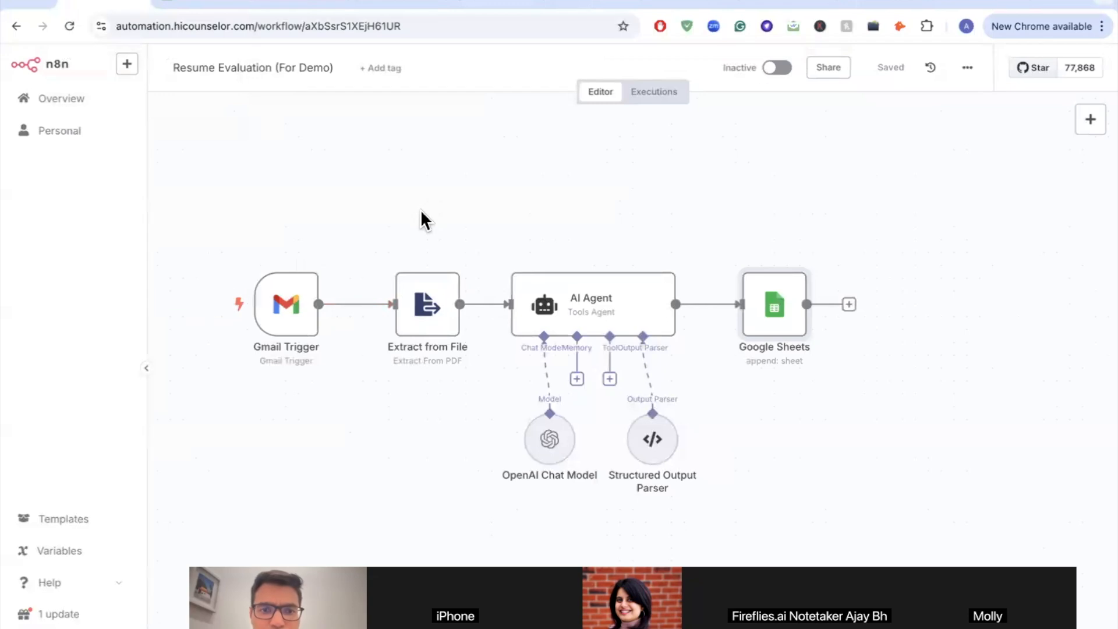
Step: Bring the AI Agent node into view and open its settings, showing the {{ $json.text }} prompt
scroll(400, 269, down, 2)
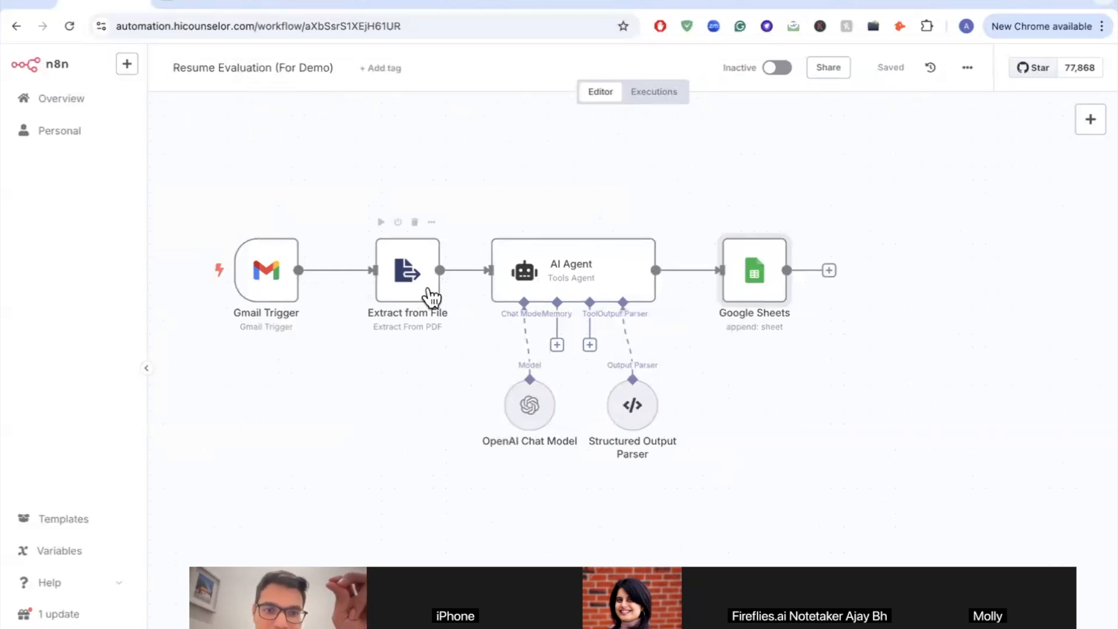
scroll(422, 309, up, 5)
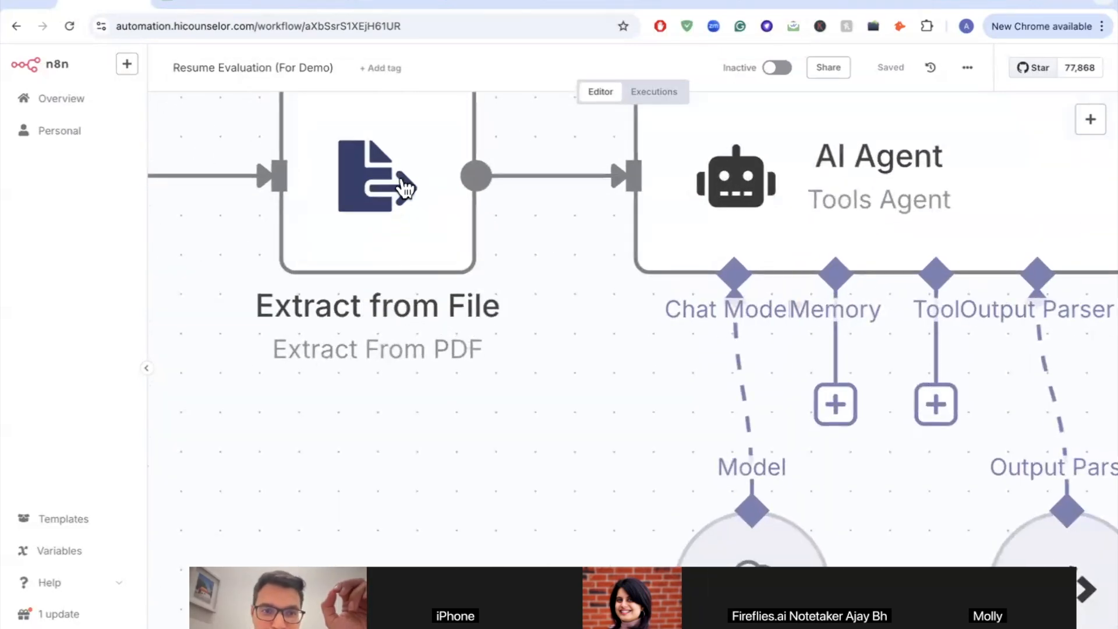
scroll(405, 278, down, 5)
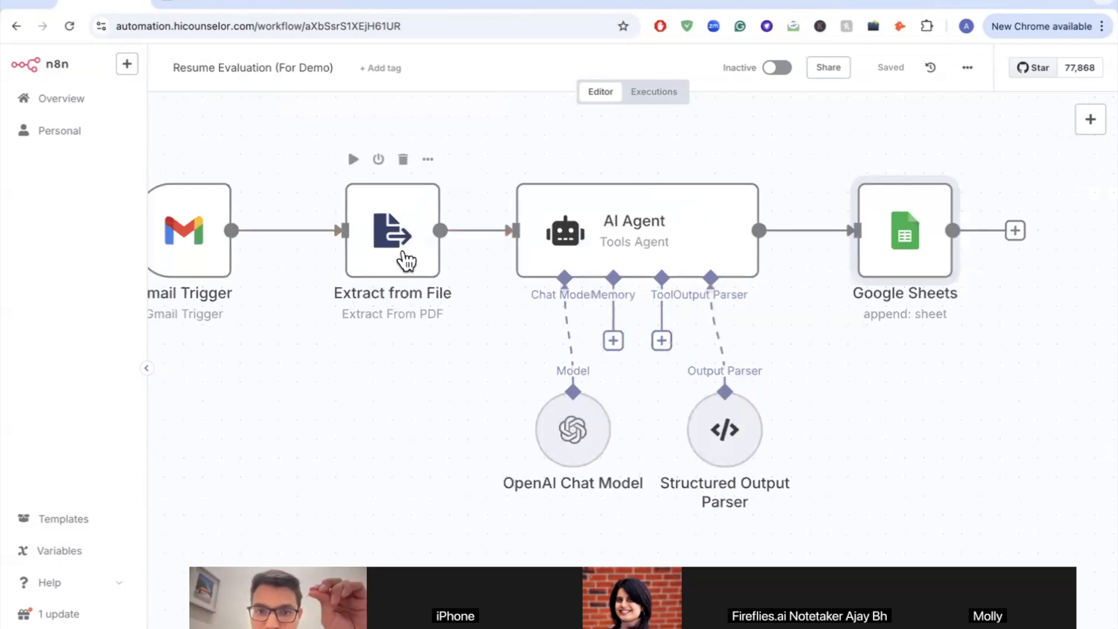
scroll(403, 254, right, 5)
scroll(403, 253, down, 2)
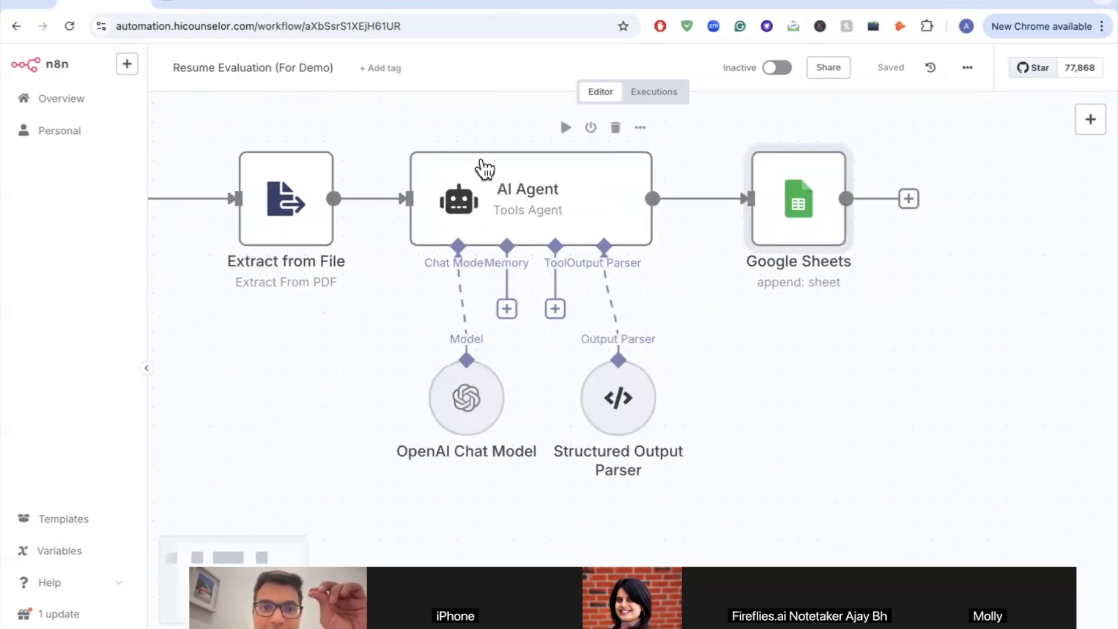
double_click(543, 204)
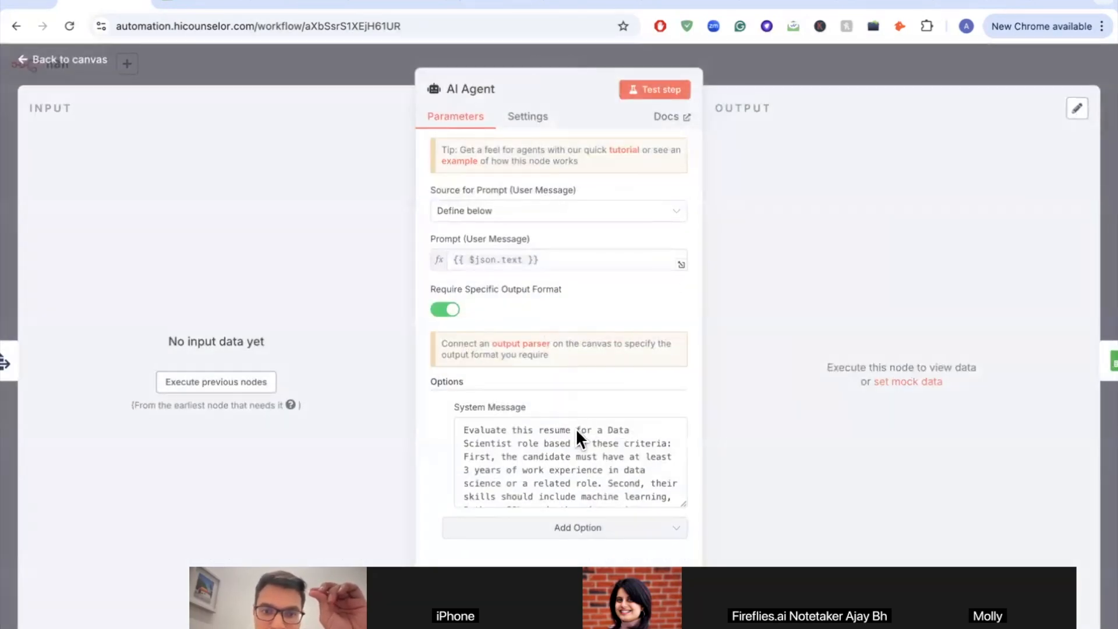
Step: Read the Data Scientist system message, return to the canvas, and switch to the 'Sample Sheet for N8N' spreadsheet
scroll(575, 456, down, 10)
scroll(575, 456, up, 10)
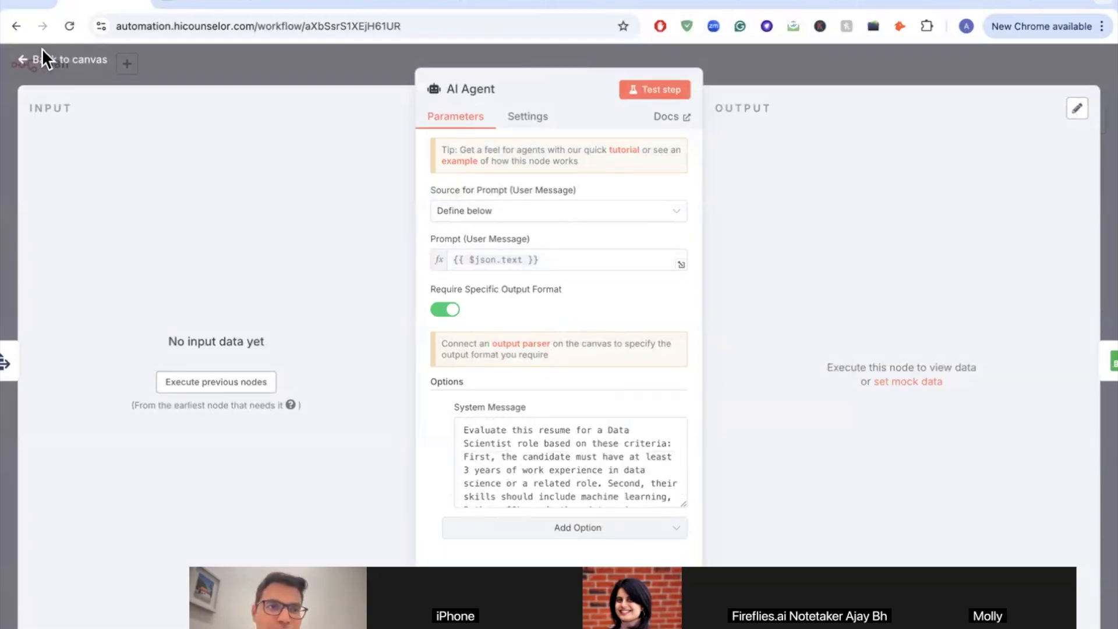
click(18, 60)
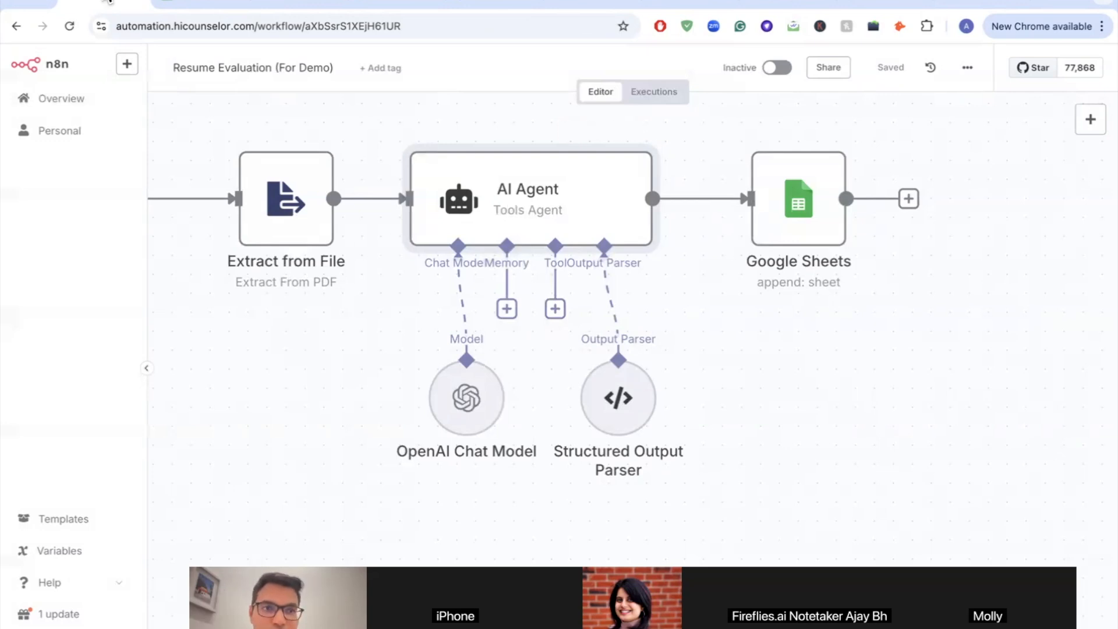
click(185, 4)
Step: Widen column E (Relevant Projects) and column C (Relevant Work Experience) to fit their headers
click(335, 239)
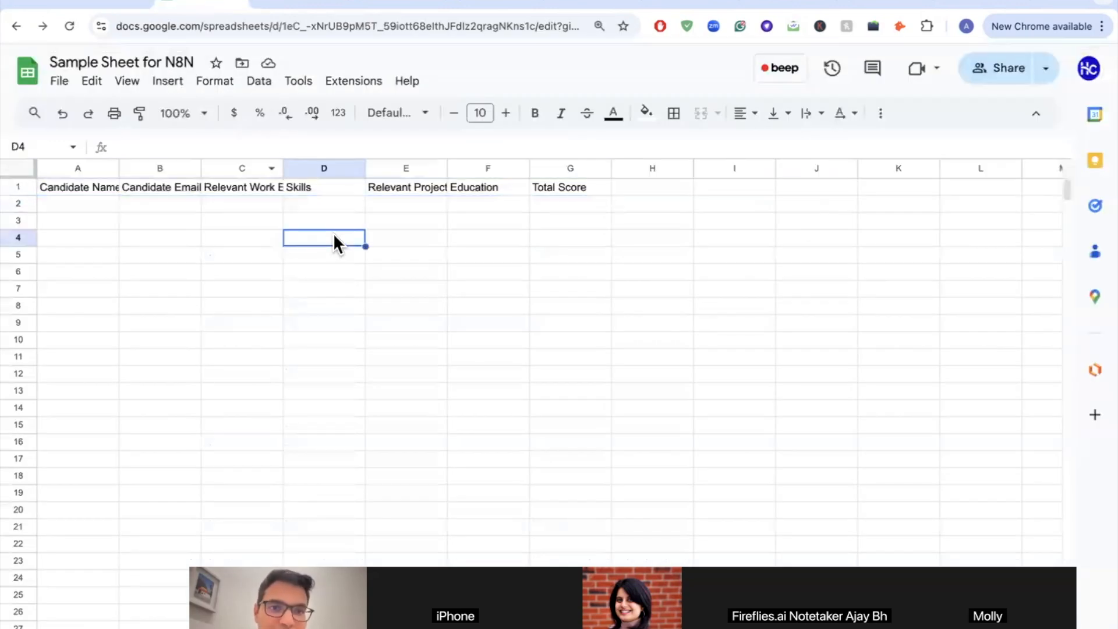
click(403, 168)
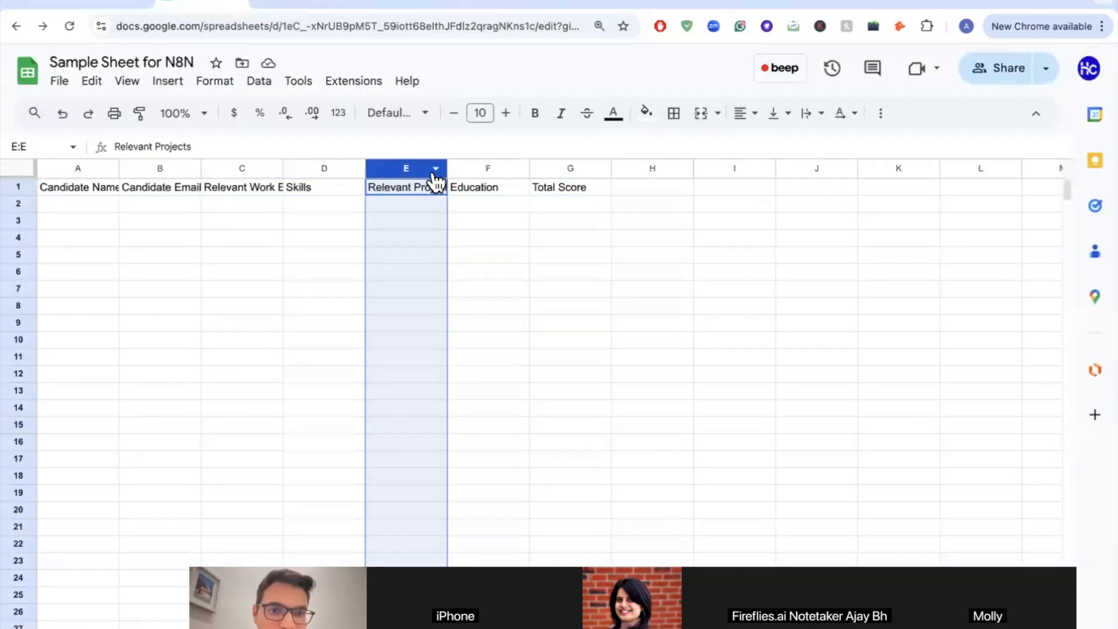
drag(447, 168, 492, 168)
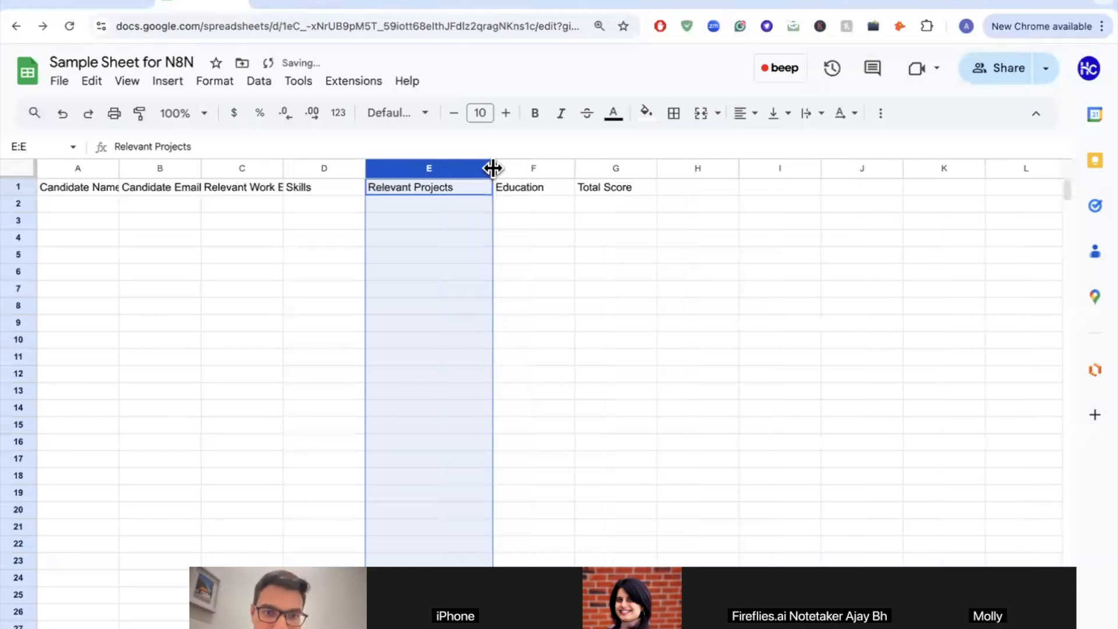
click(461, 194)
click(280, 193)
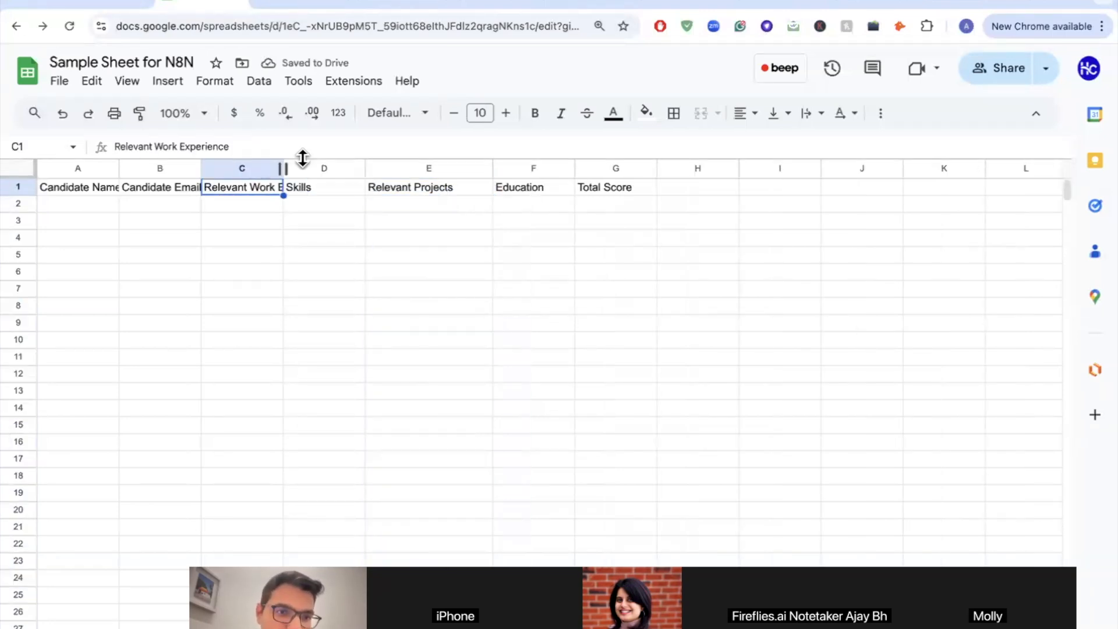
drag(283, 167, 341, 168)
Step: Step across the header cells from Relevant Work Experience to Total Score, ending at G2
key(Right)
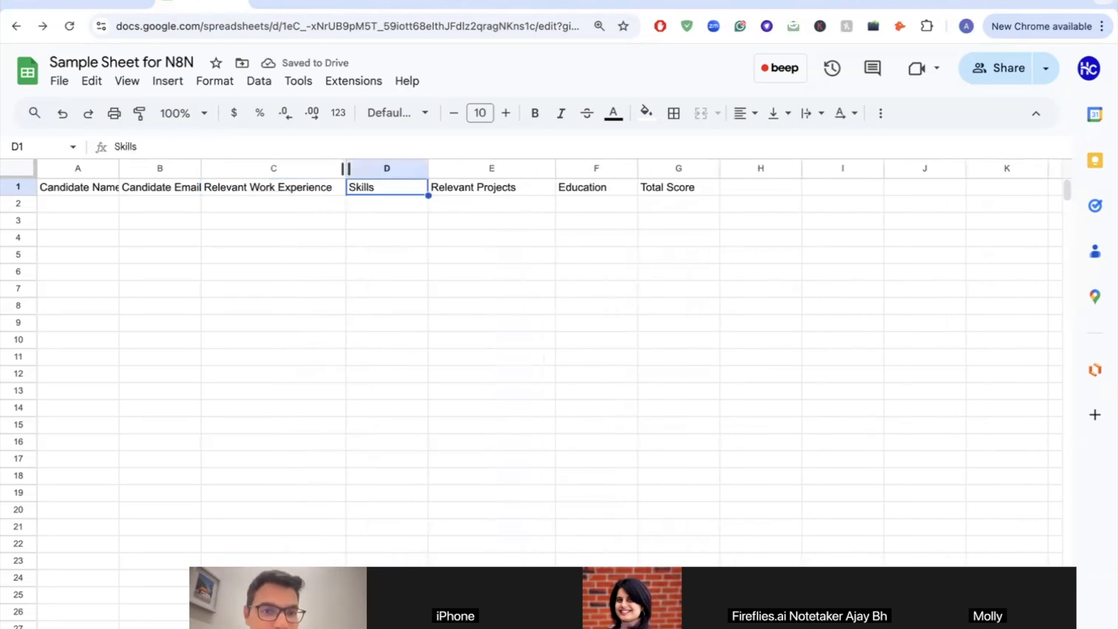
key(Right)
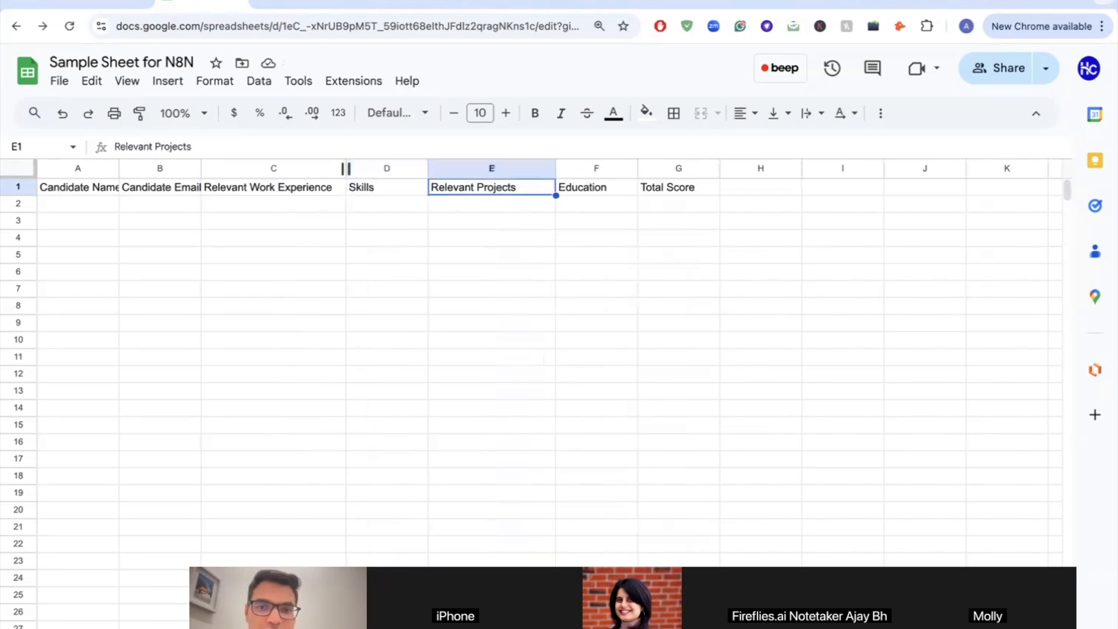
key(Right)
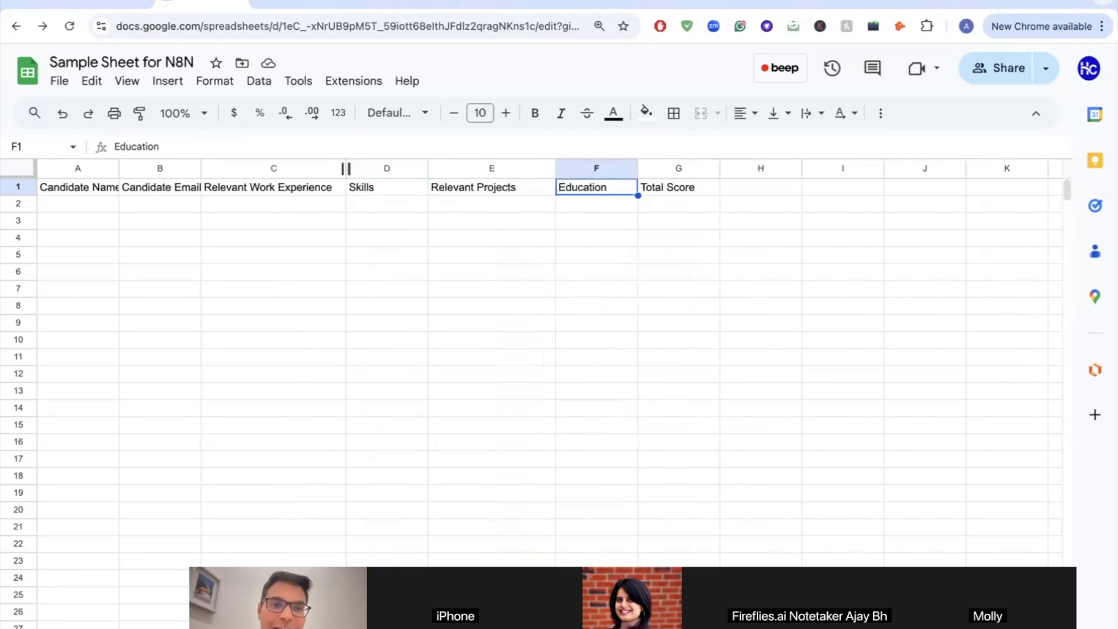
key(Left)
key(Left)
key(Left)
key(shift+Right)
key(shift+Right)
key(shift+Right)
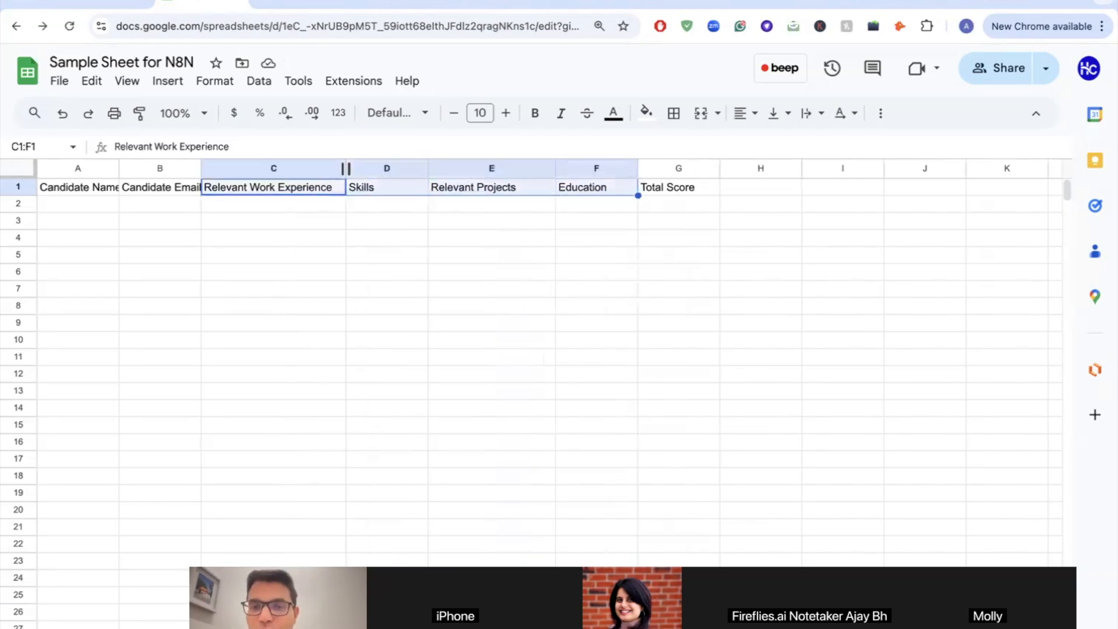
key(Right)
key(Right)
key(Right)
key(Right)
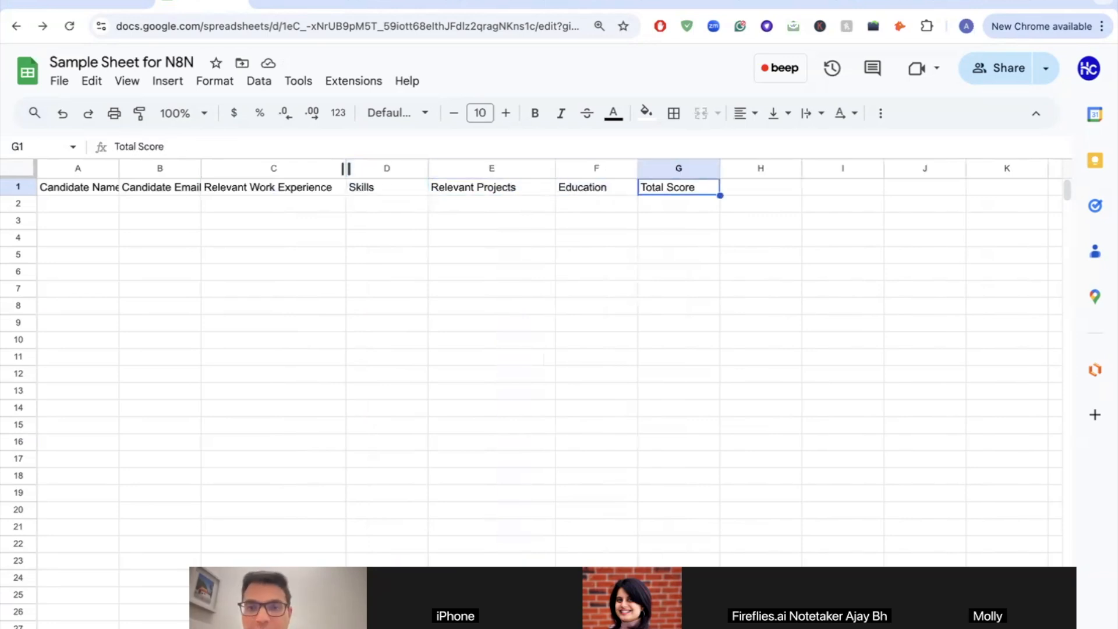
key(Down)
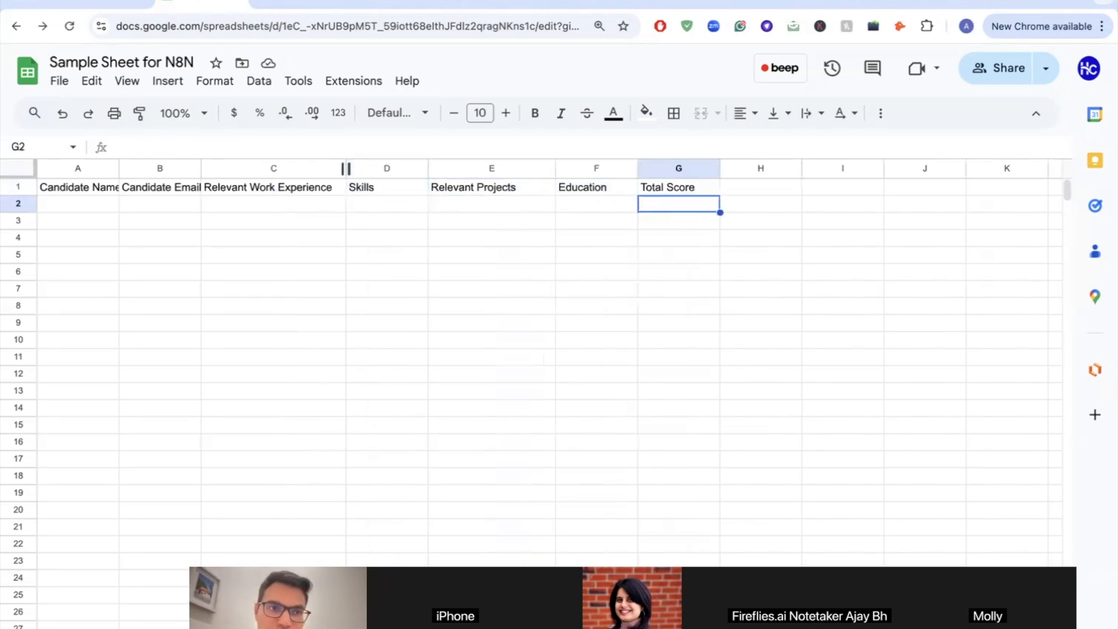
click(95, 6)
Step: Test-run the whole Resume Evaluation workflow from the Gmail Trigger, then check the spreadsheet
scroll(239, 241, down, 3)
scroll(237, 235, left, 2)
mouse_move(236, 213)
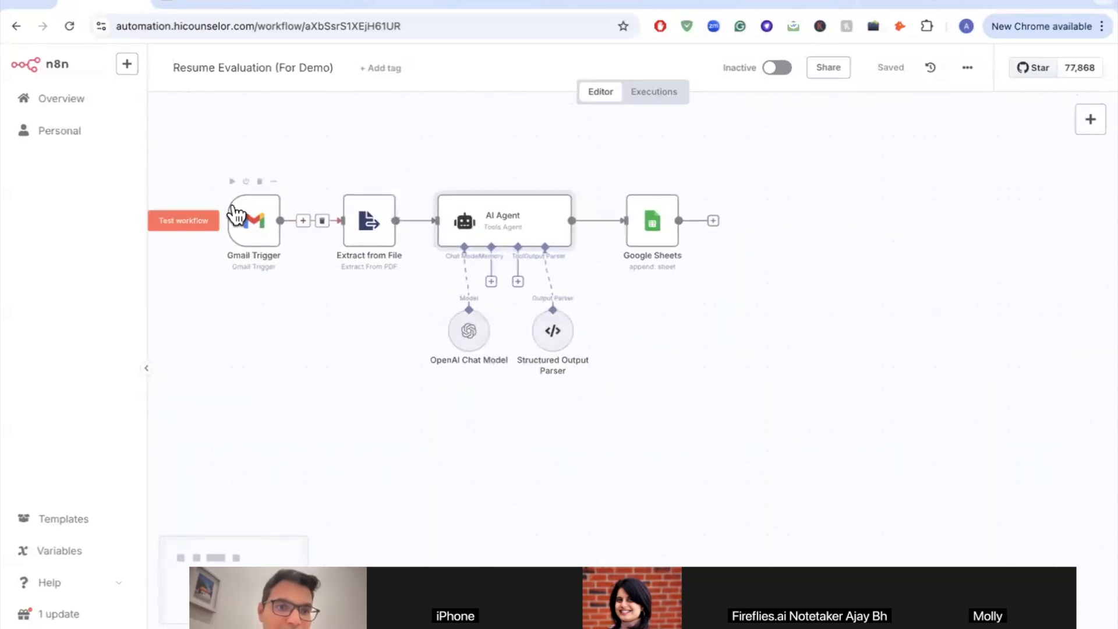
click(197, 226)
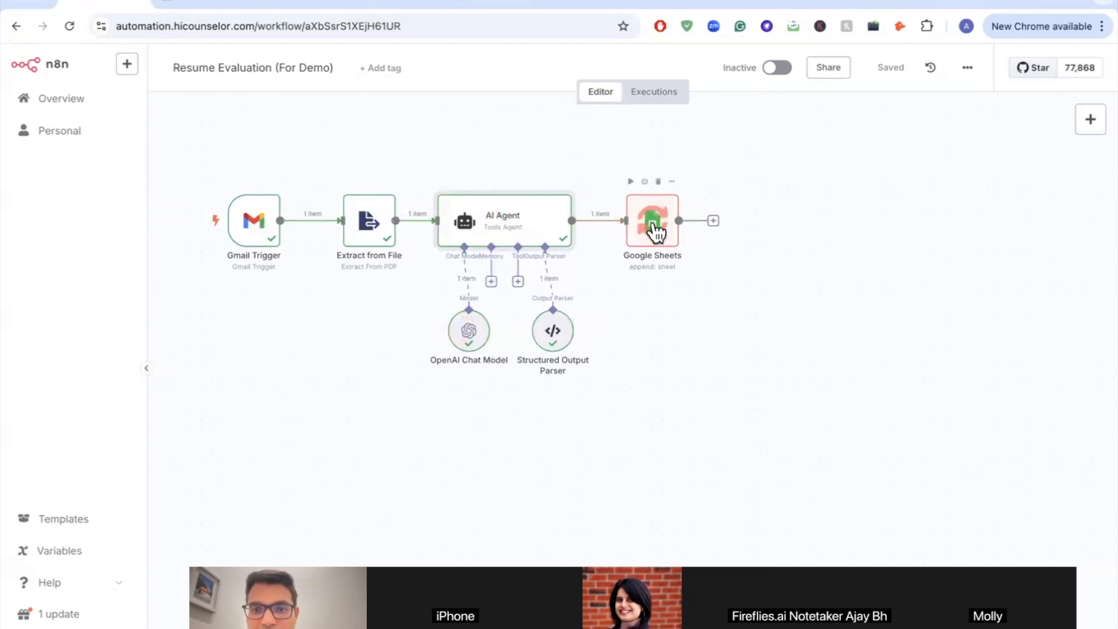
key(ctrl+Tab)
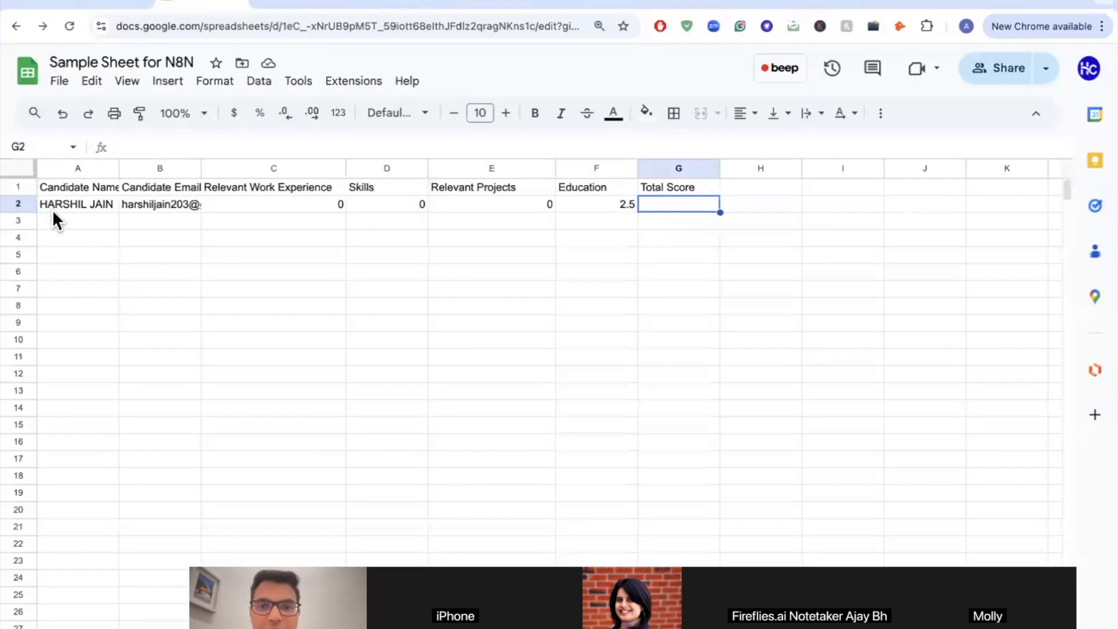
Step: Review the new candidate row from name and email through the Education score to G2
click(85, 220)
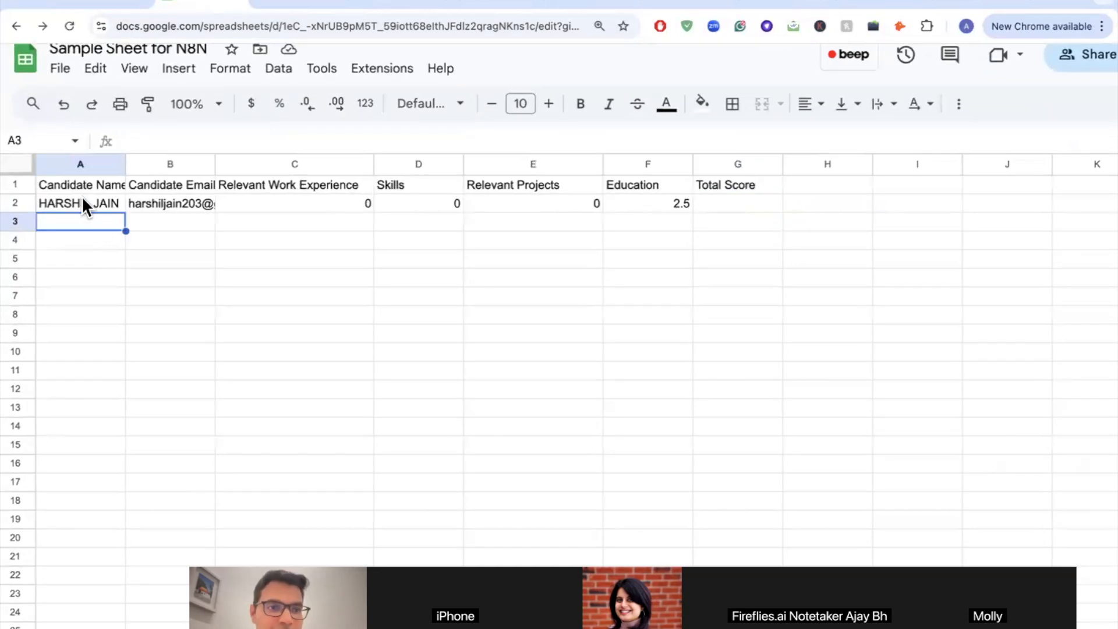
click(84, 200)
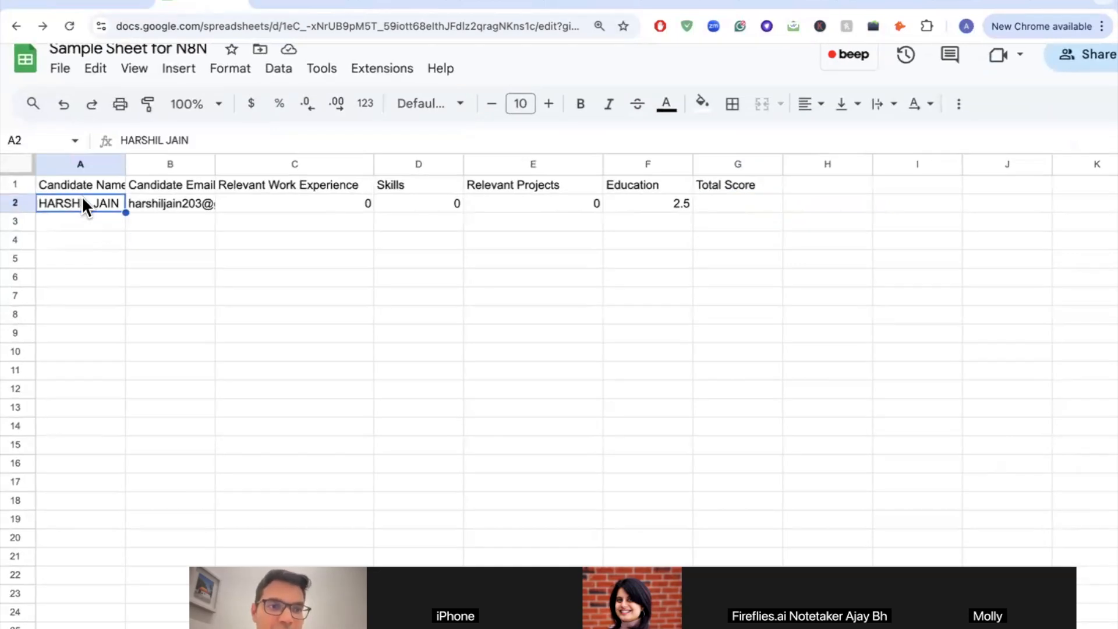
key(Right)
key(Right)
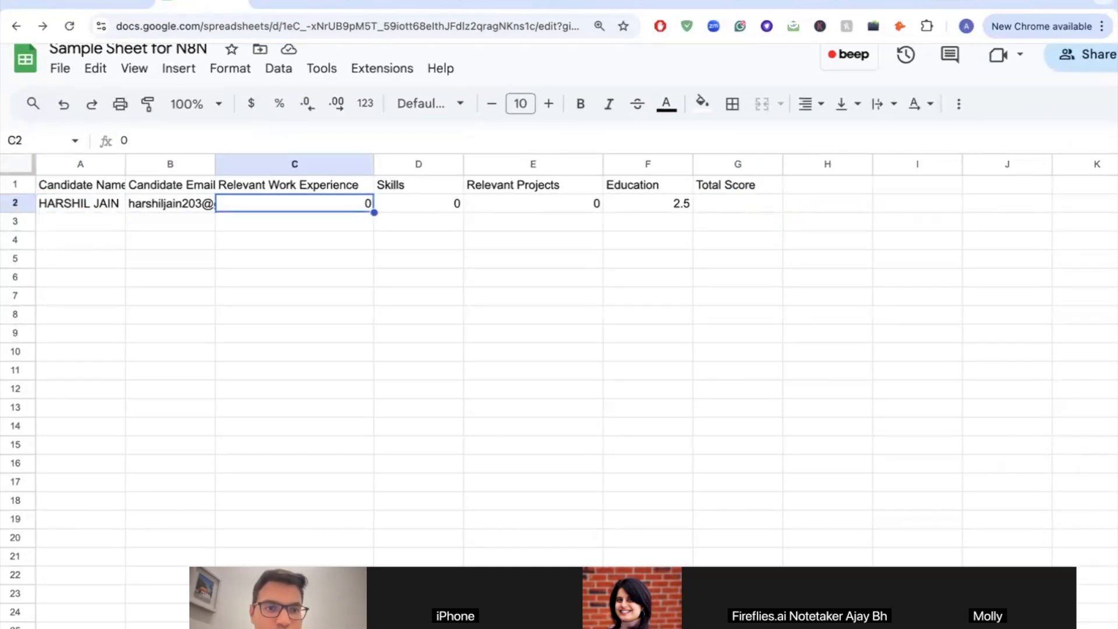
key(Left)
key(Left)
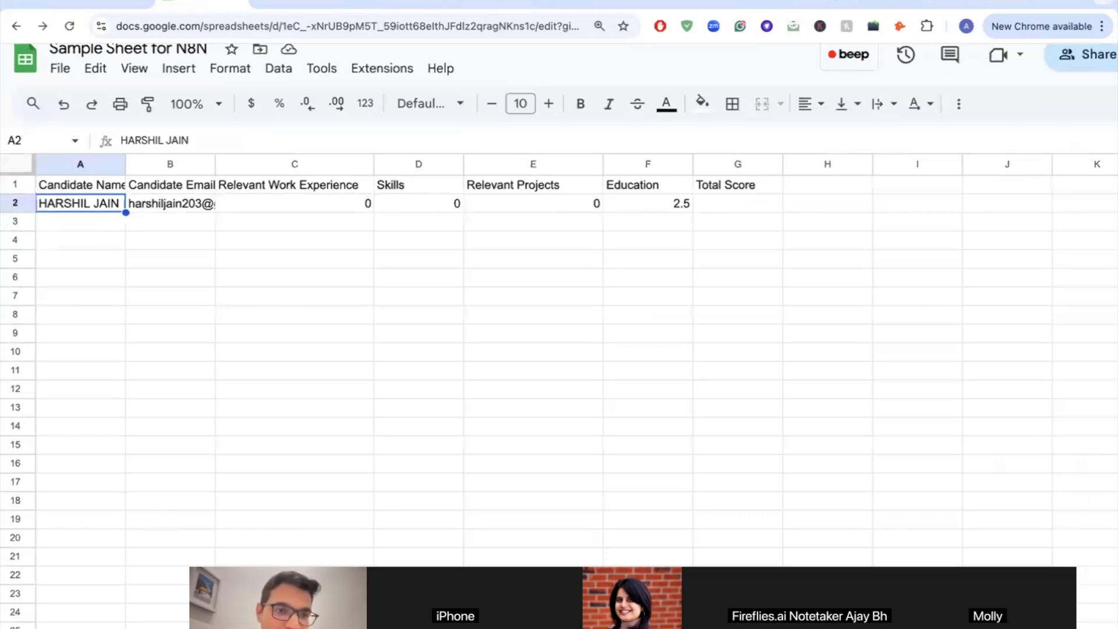
key(Right)
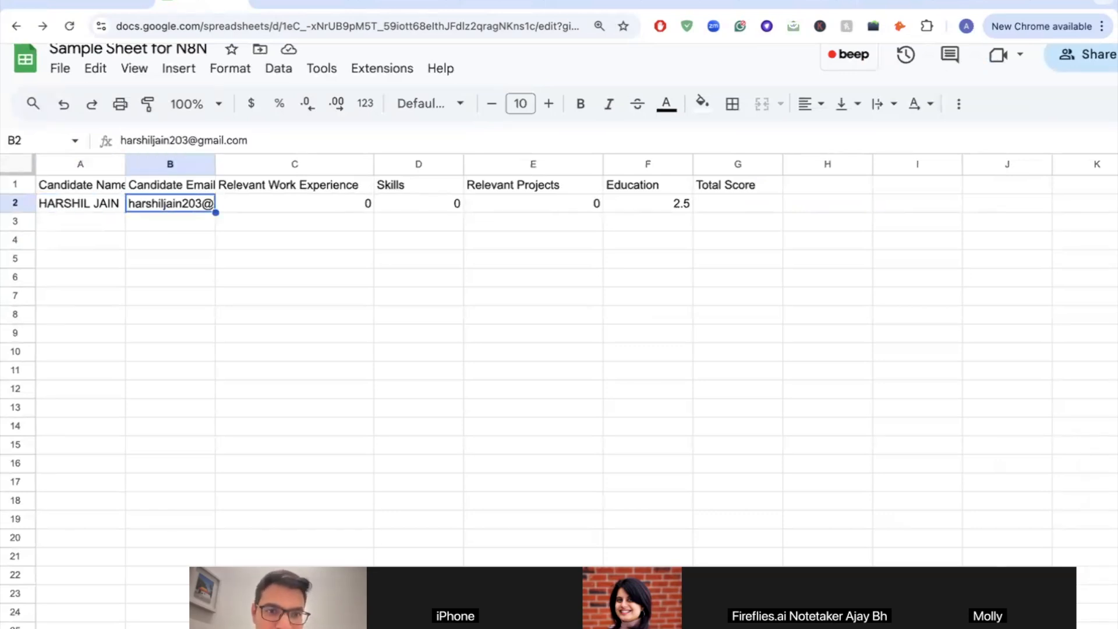
key(Right)
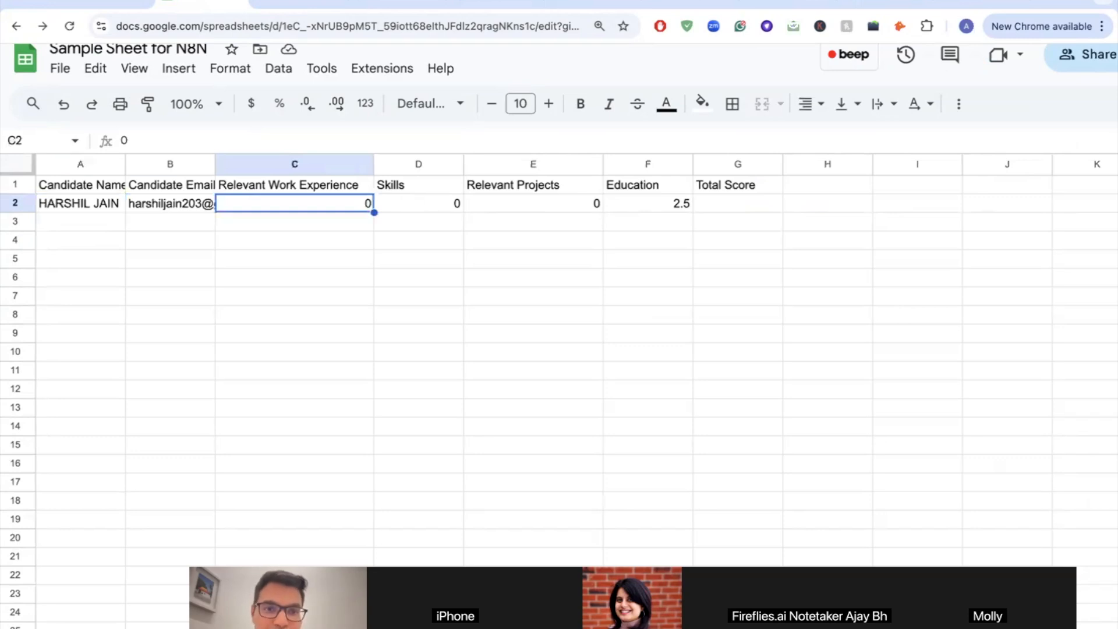
key(Right)
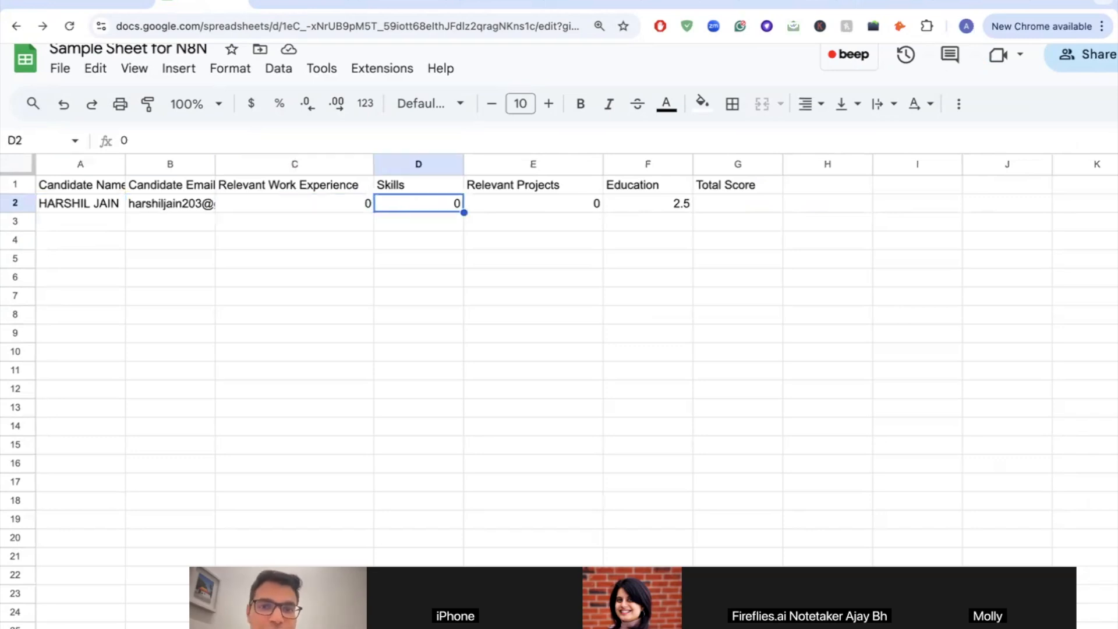
key(Right)
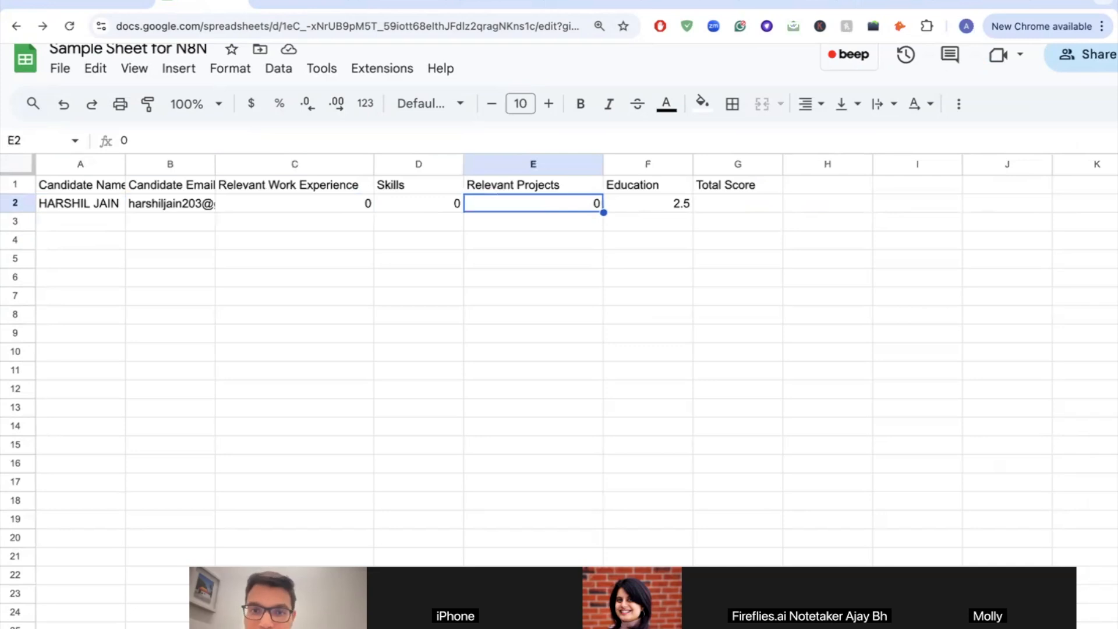
key(Right)
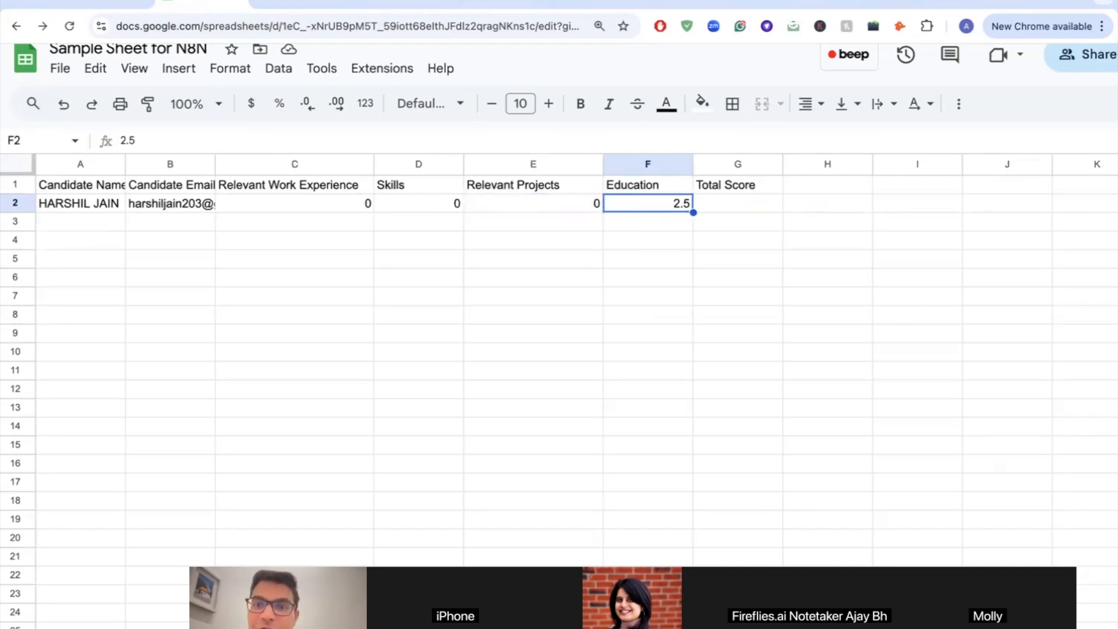
key(Right)
Step: Enter 2.5 as the Total Score in G2, then return to n8n and decline the incoming call
text(2.)
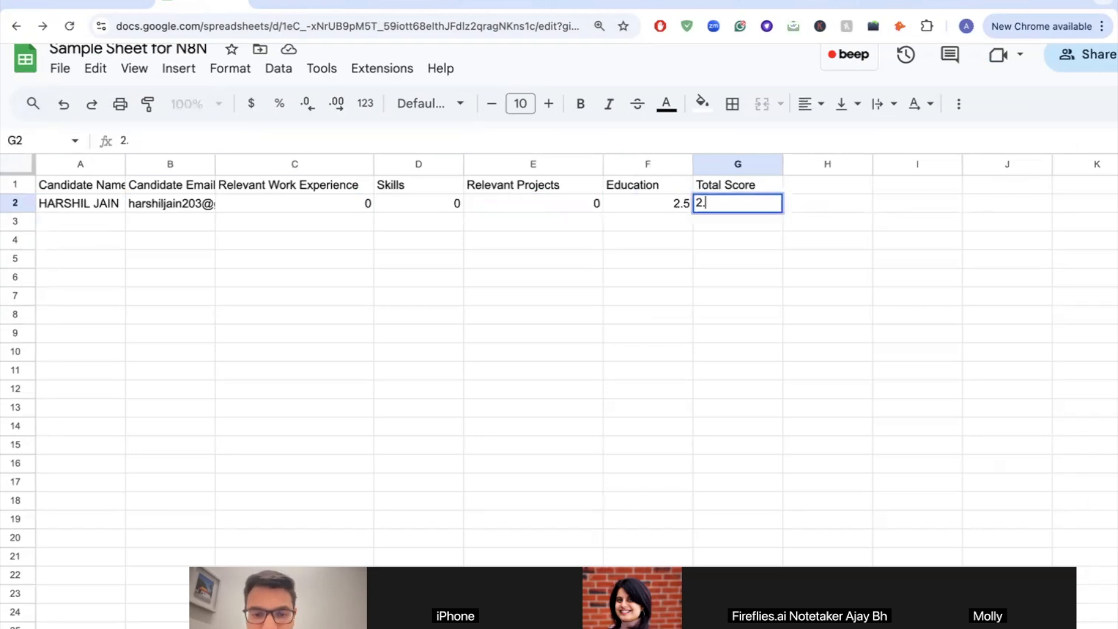
key(Return)
key(Up)
key(Left)
key(Left)
key(Left)
key(Left)
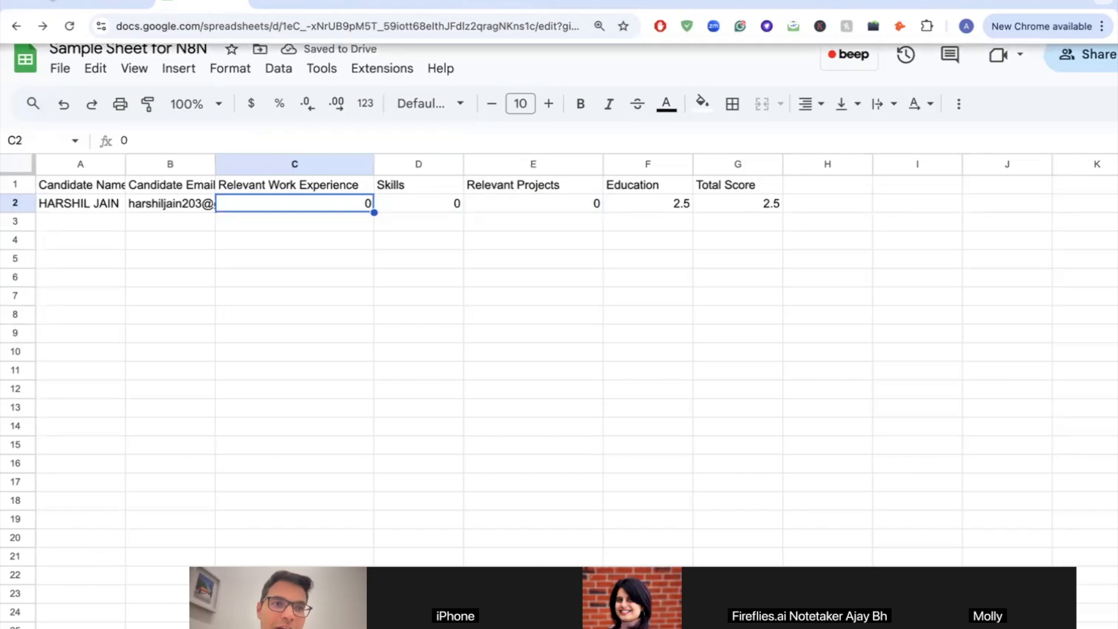
click(107, 5)
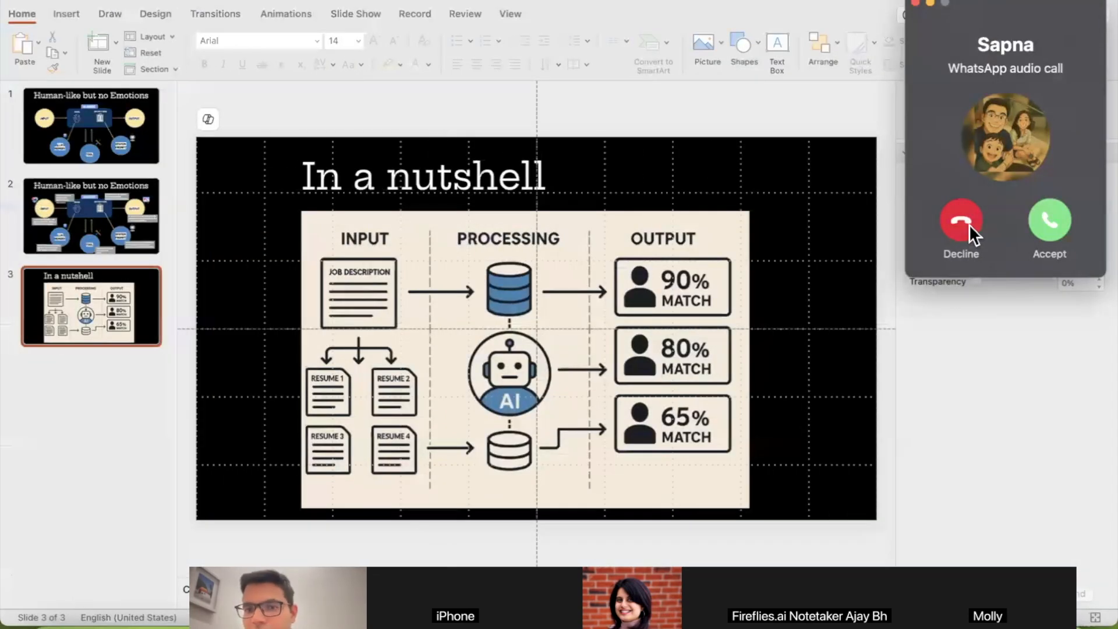
click(969, 225)
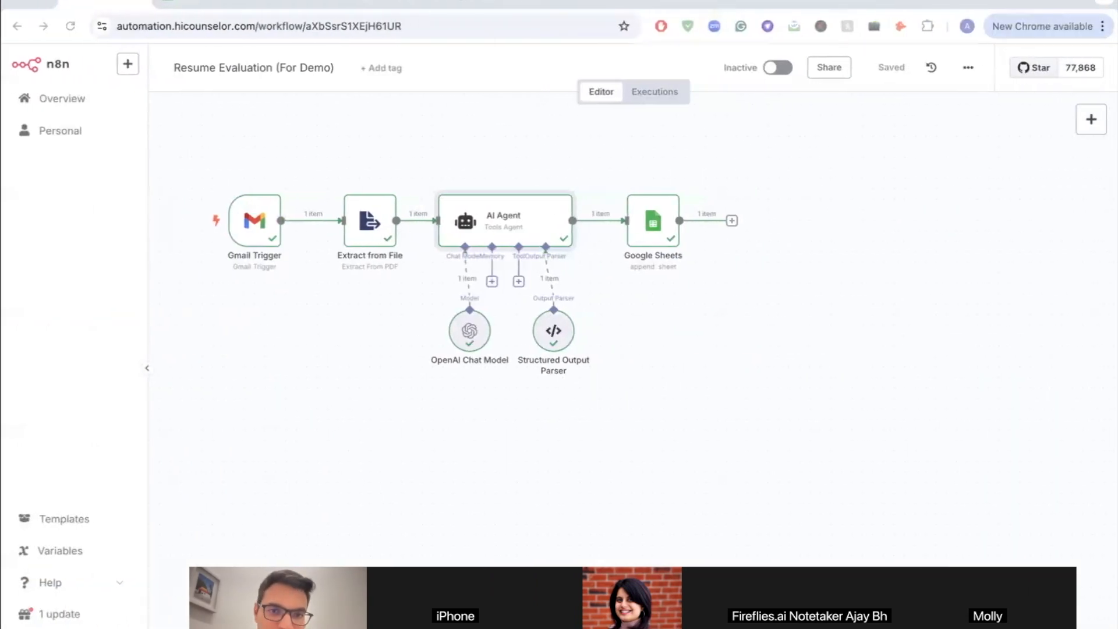
Step: Open the AI Agent node and select its entire system message to carry over to Word
double_click(475, 211)
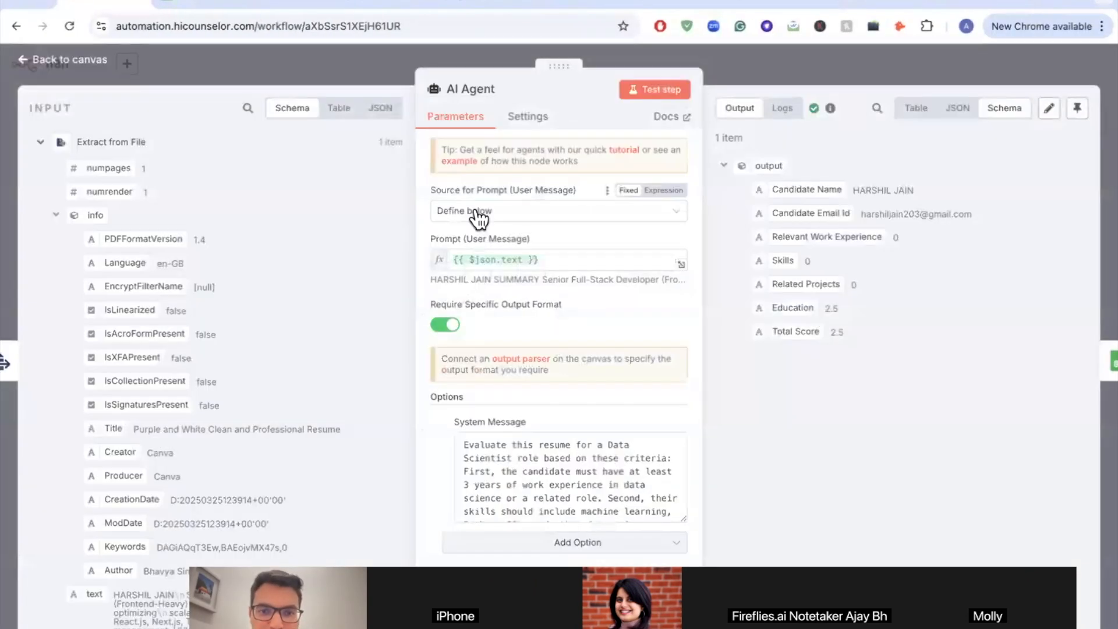
click(536, 466)
scroll(536, 466, down, 1)
scroll(537, 465, down, 4)
scroll(536, 465, up, 1)
key(ctrl+a)
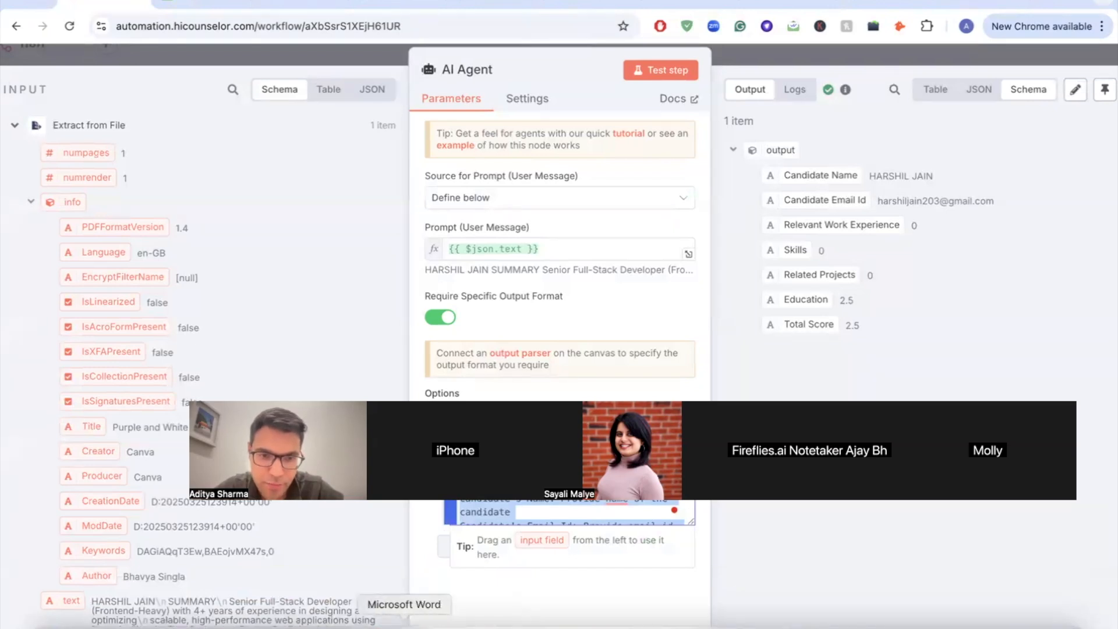
click(404, 623)
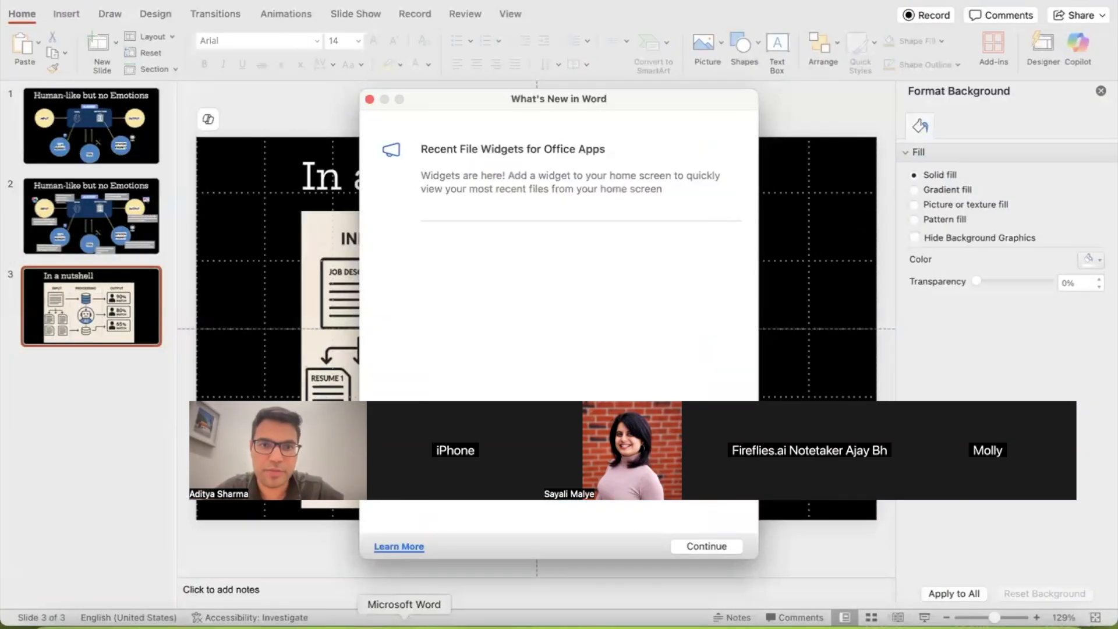
click(369, 99)
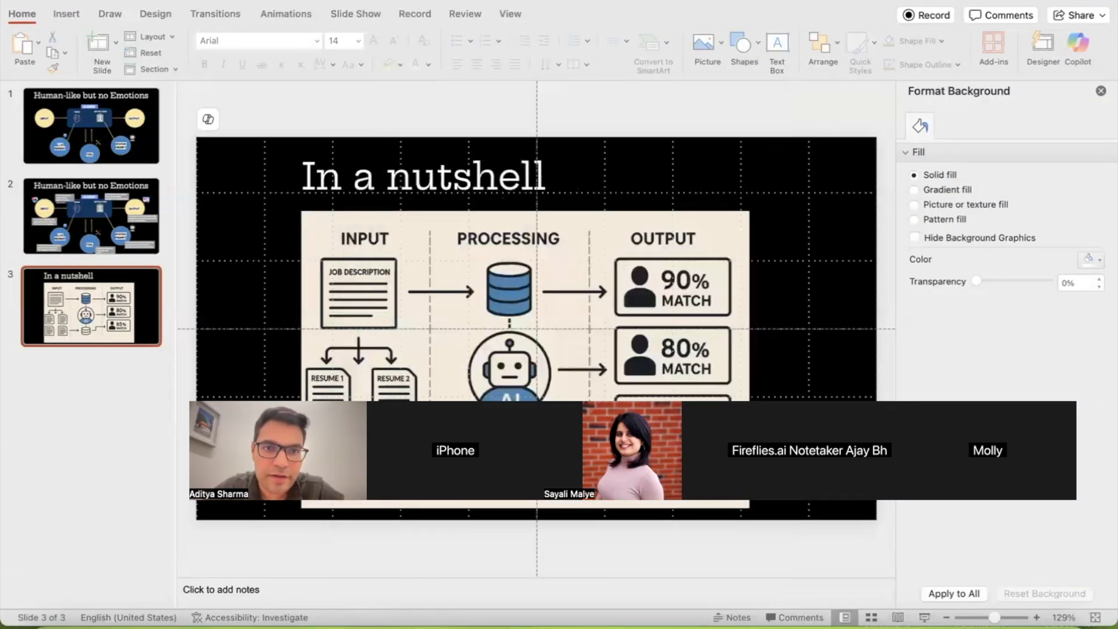
click(403, 623)
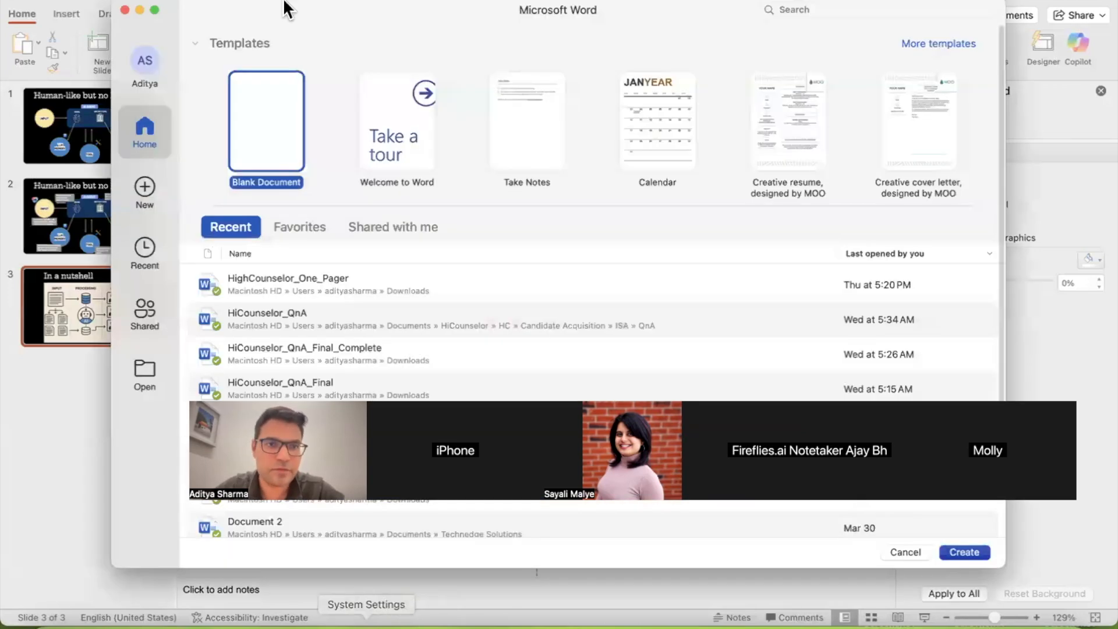
click(125, 9)
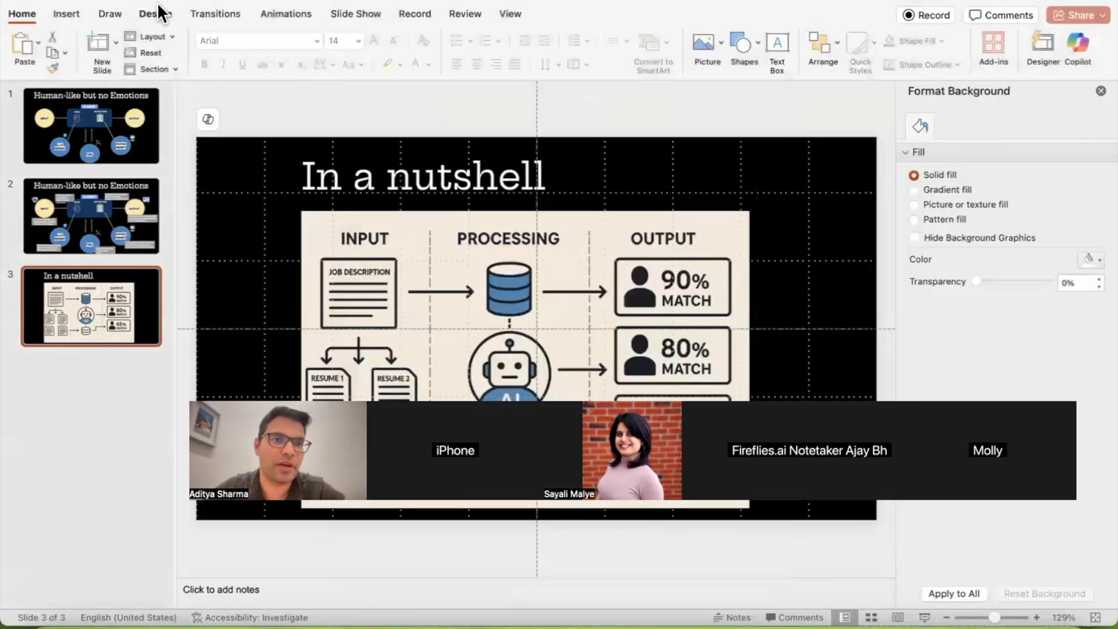
click(402, 622)
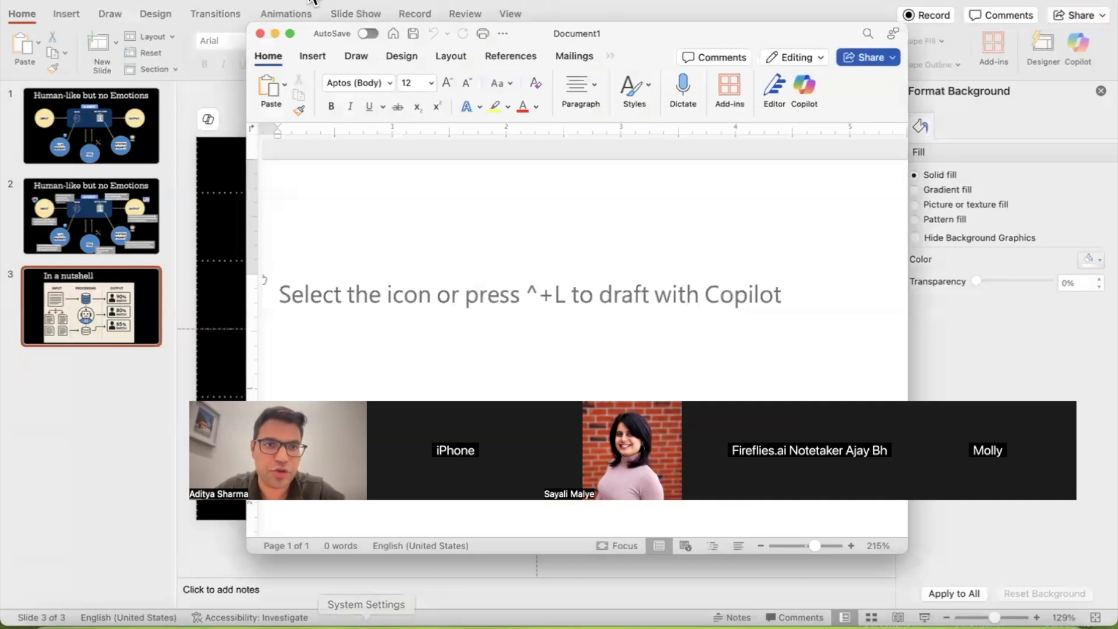
click(287, 33)
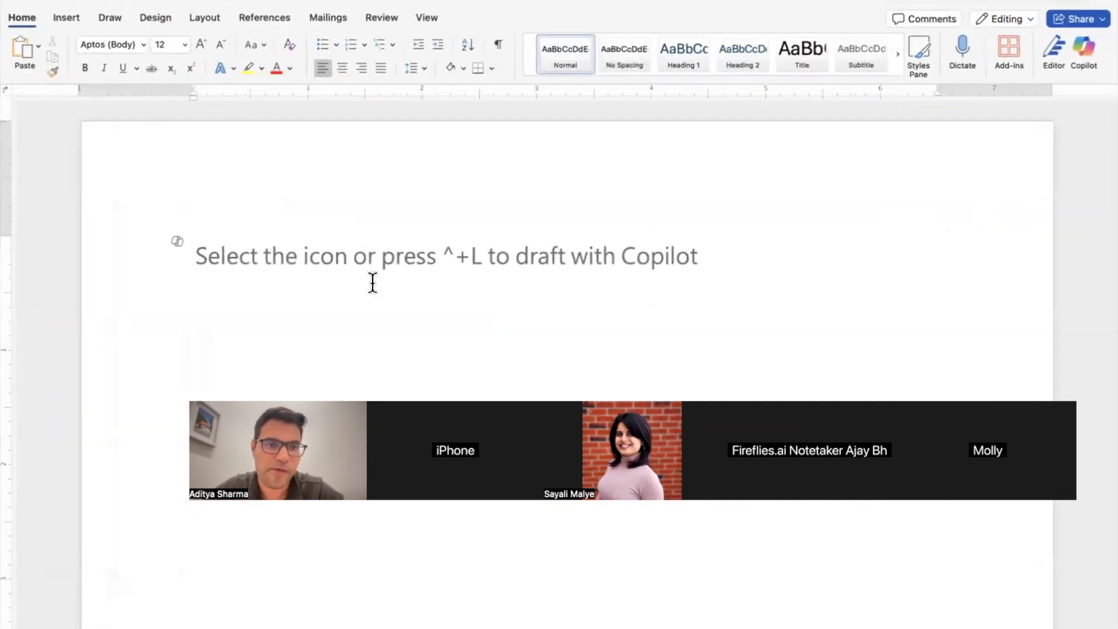
text(Evaluate this resume for a Data Scientist role based on these criteria: First, the candidate must have at least 3 years of work experience in data science or a related role. Second, their skills should include machine learning, Python, SQL, and other data science-related skills. Third, they should have worked on data science-related projects during those 3 years, using the relevant skills. Finally, they need to have a Bachelor's, Master's, or PhD in a relevant field like Computer Science or Data Science. Assign a score out of 2.5 for each criterion and provide a total score out of 10. Provide me output in the following format.  Candidate's Name: Provide name of the candidate Candidate's Email Id: Provide email id of the candidate Relevant work experience: Provide score out of 2.5 Skills: Provide score out of 2.5 Relevant Projects: Provide score out of 2.5 Education: Provide score out of 2.5 Total Score: Sum score of above 4 criteria and provide score out of 10)
scroll(372, 283, down, 5)
scroll(373, 283, up, 3)
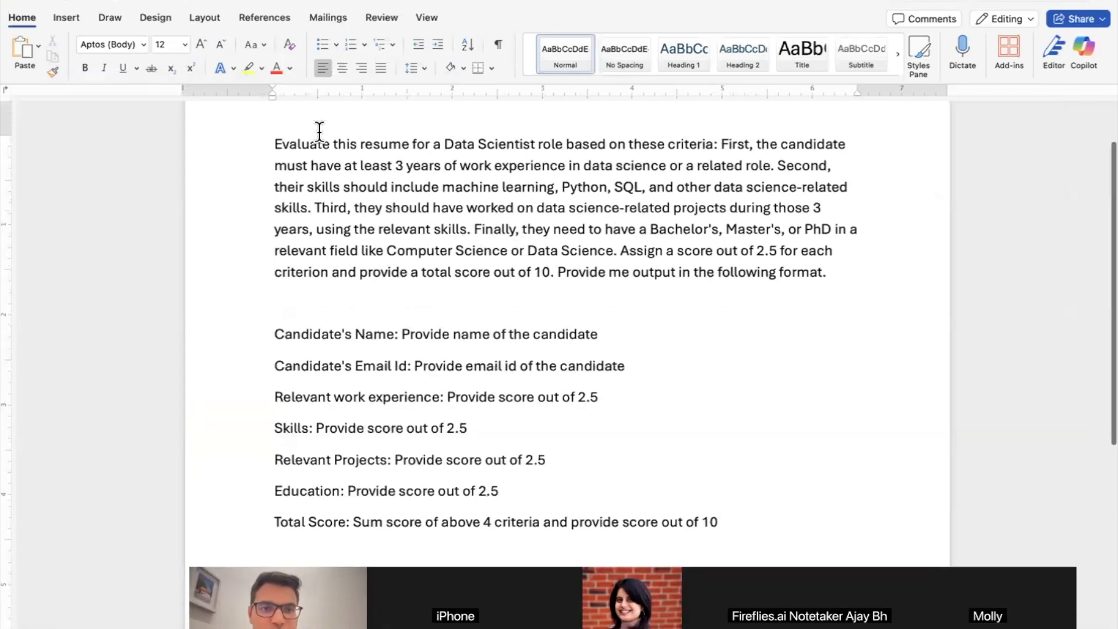
key(shift+Right)
key(shift+Right)
key(shift+Right)
key(shift+Right)
key(shift+Right)
key(shift+Right)
key(shift+Right)
key(shift+Right)
key(shift+Right)
key(shift+Right)
key(shift+Right)
key(shift+Right)
key(shift+Right)
key(shift+Right)
key(shift+Right)
key(shift+Right)
key(shift+Right)
key(shift+Right)
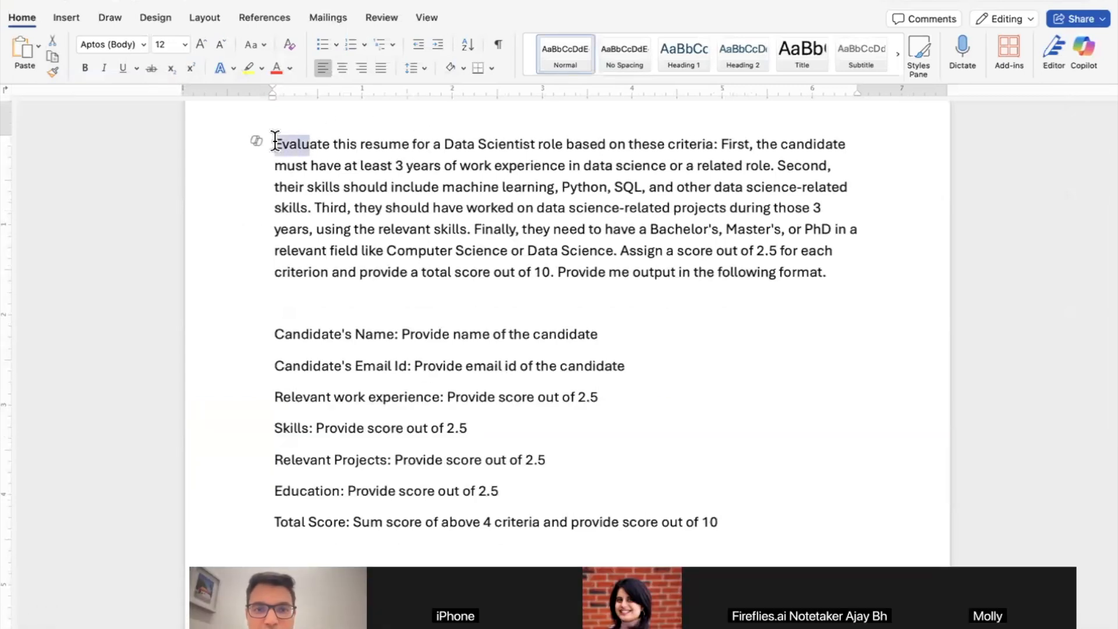
key(shift+Right)
key(shift+Right)
key(shift+Right)
key(shift+Right)
key(shift+Right)
key(shift+Right)
key(shift+Right)
key(shift+Right)
key(shift+Right)
key(shift+Right)
key(shift+Right)
key(shift+Right)
key(shift+Right)
key(shift+Right)
key(shift+Right)
key(shift+Right)
key(shift+Right)
key(shift+Right)
key(shift+Right)
key(shift+Right)
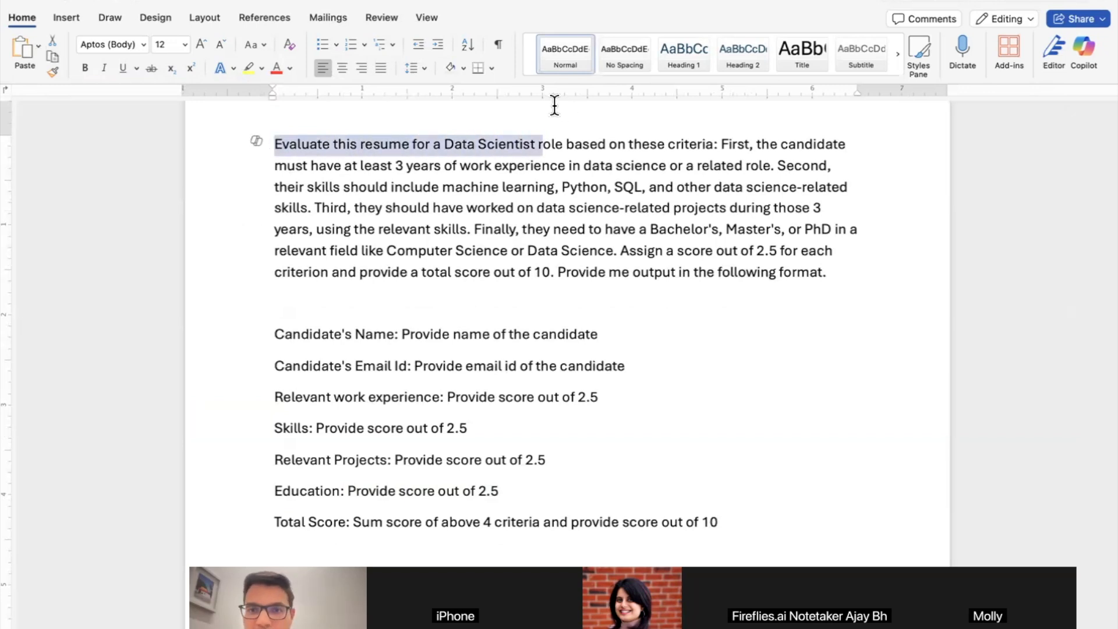
drag(721, 144, 643, 195)
click(782, 165)
drag(643, 192, 447, 208)
click(317, 205)
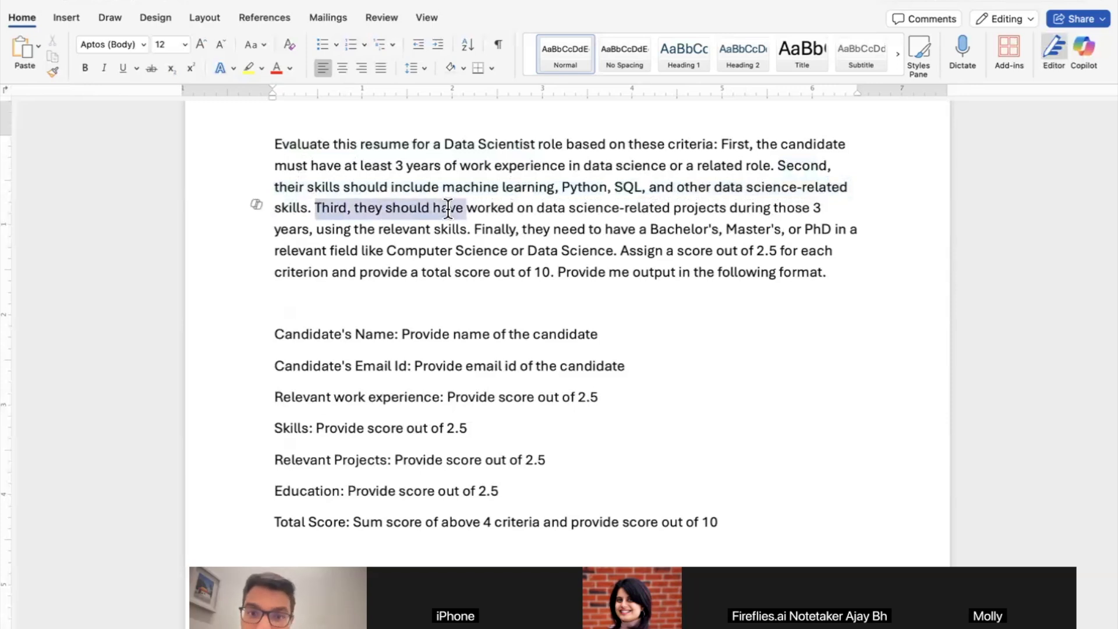
drag(449, 210, 550, 266)
scroll(542, 394, down, 5)
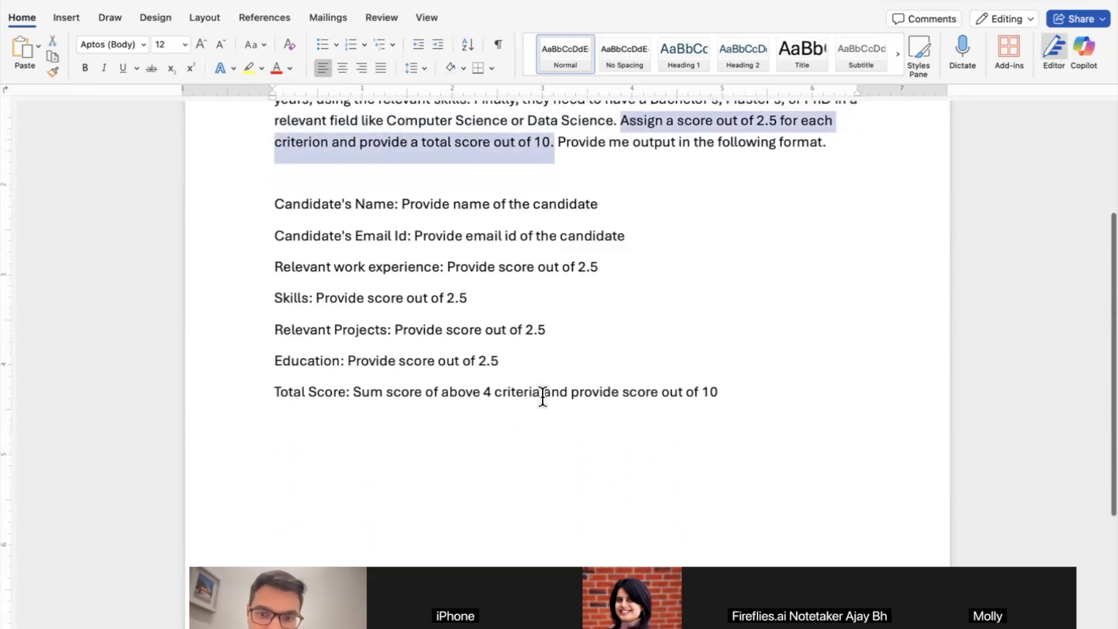
click(275, 199)
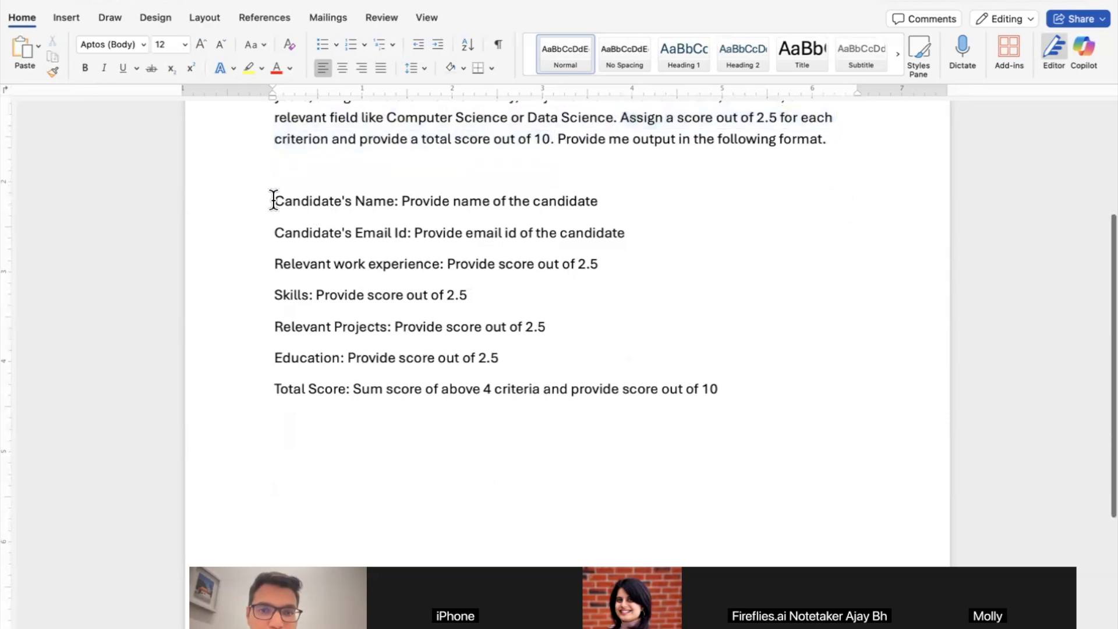
drag(275, 199, 377, 404)
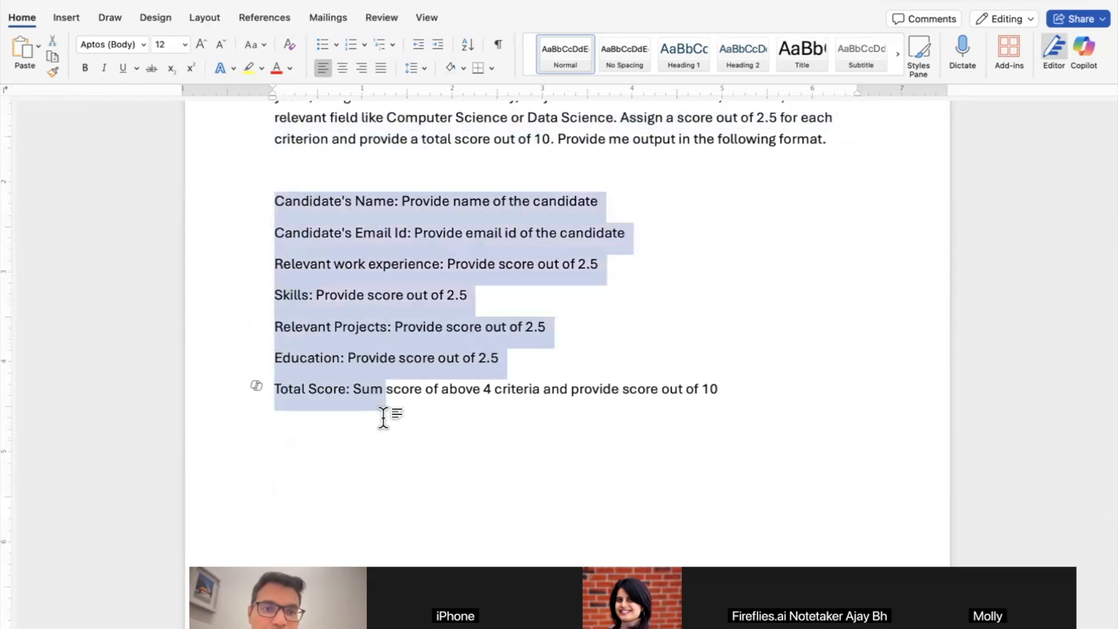
click(382, 414)
drag(301, 200, 453, 201)
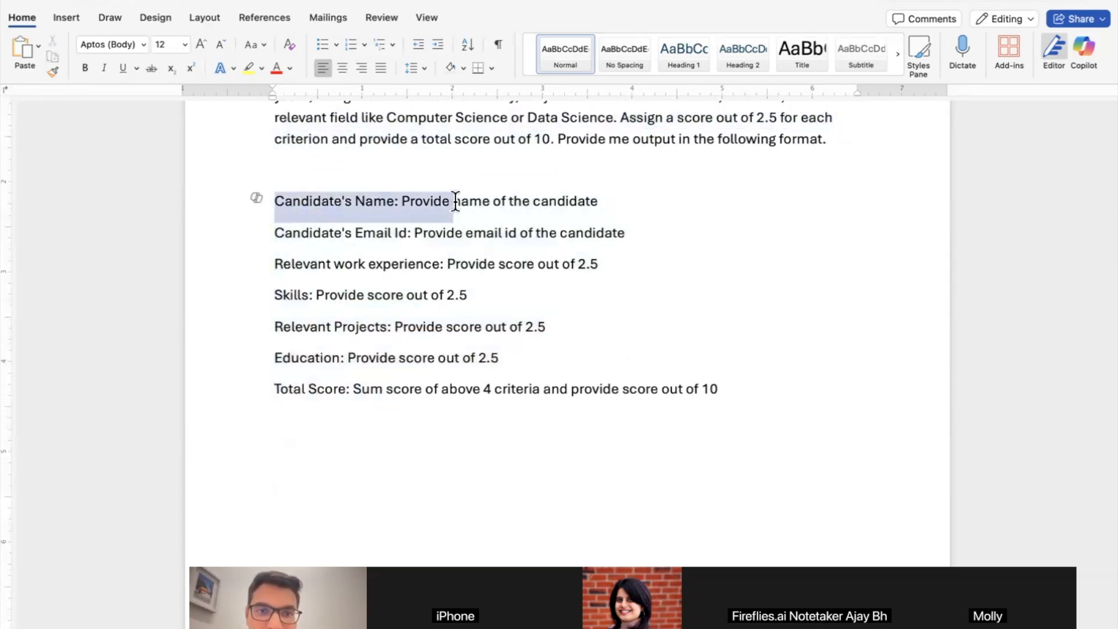
drag(338, 233, 510, 233)
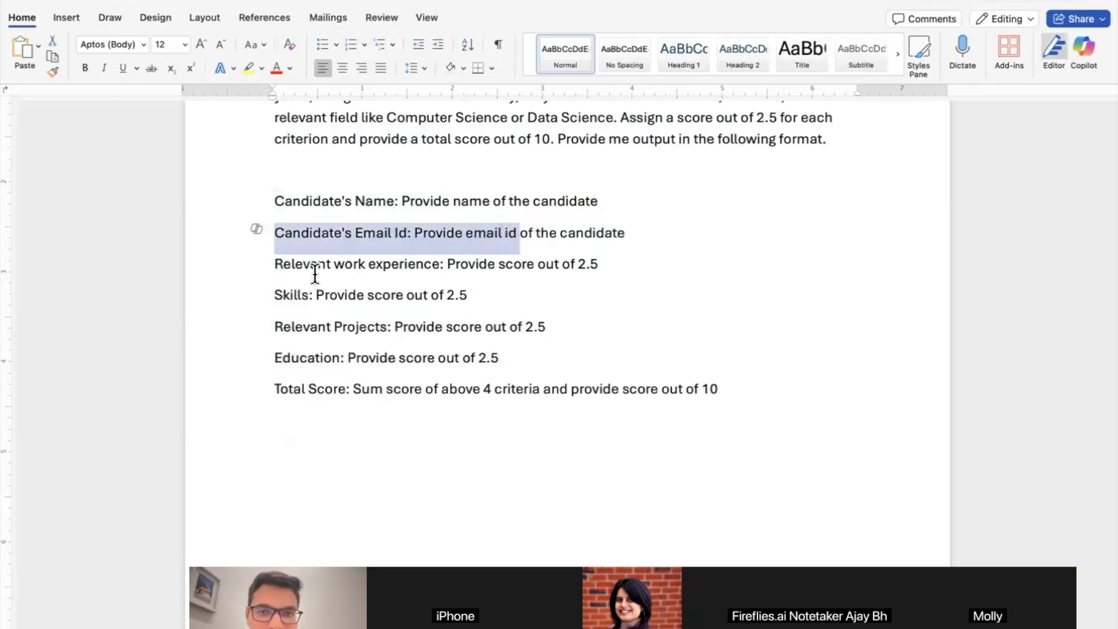
drag(315, 265, 538, 265)
click(518, 273)
click(281, 295)
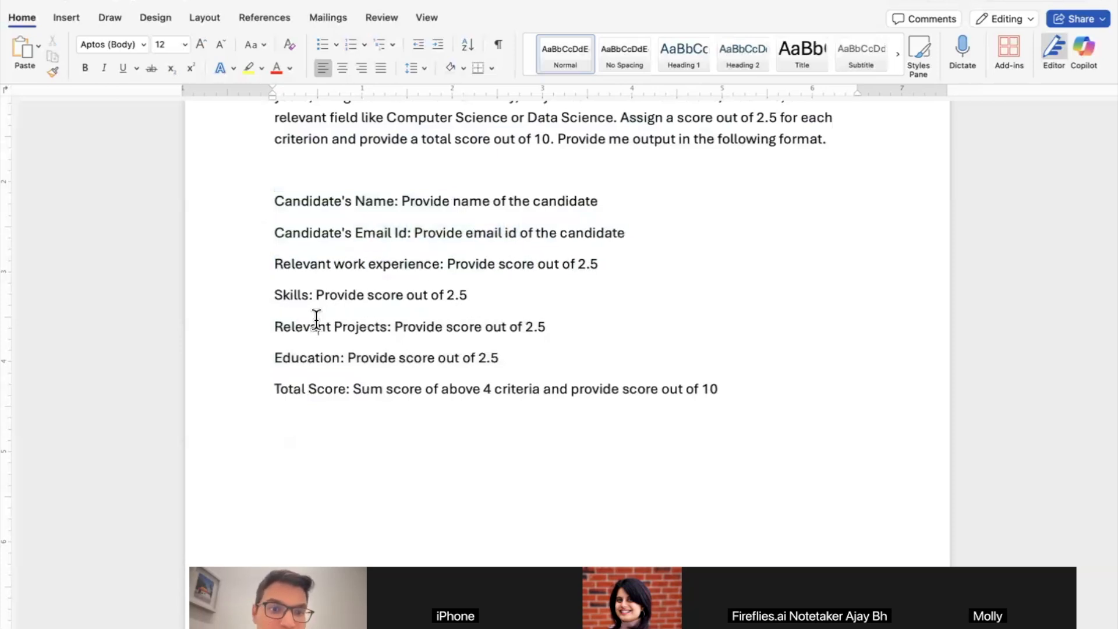
drag(272, 390, 627, 402)
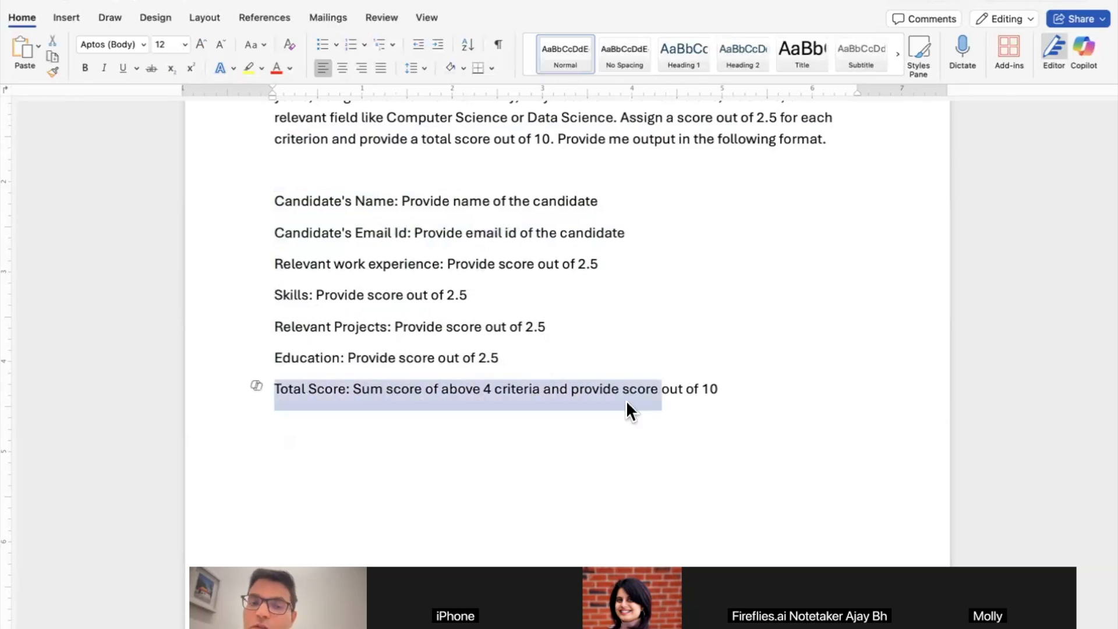
scroll(627, 400, up, 5)
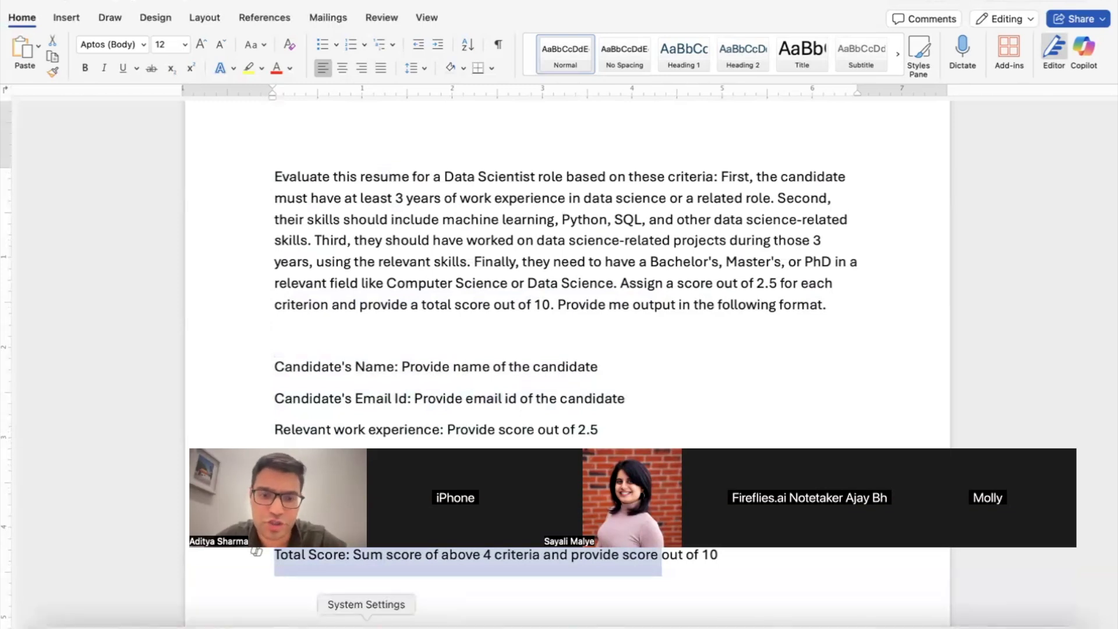
Step: Close the AI Agent node in n8n back to the canvas, then return to the Word prompt
click(594, 619)
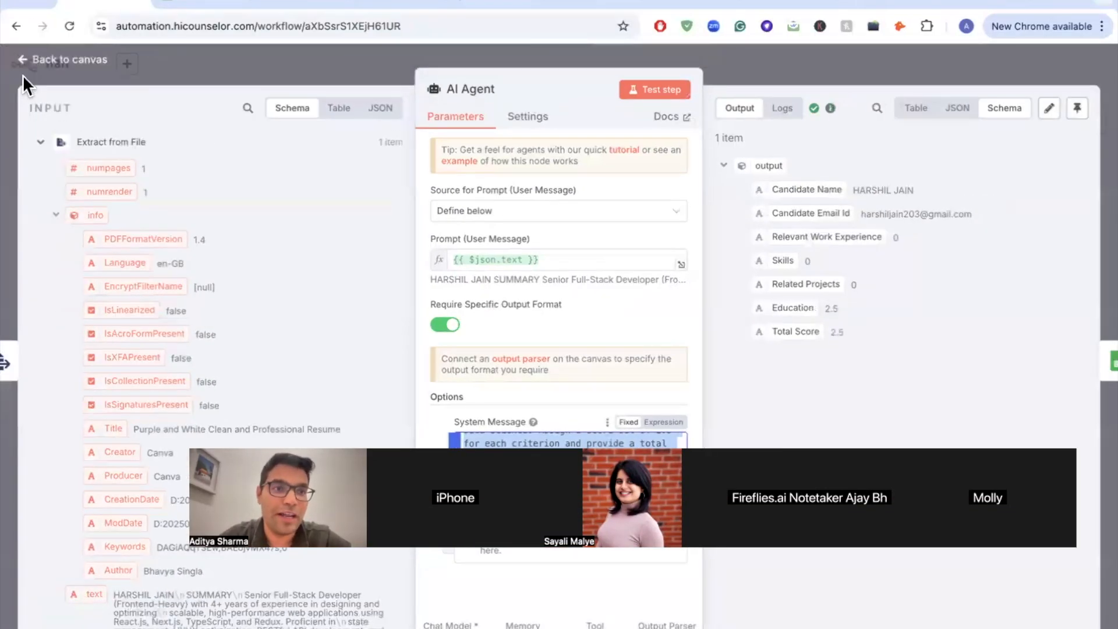
click(26, 56)
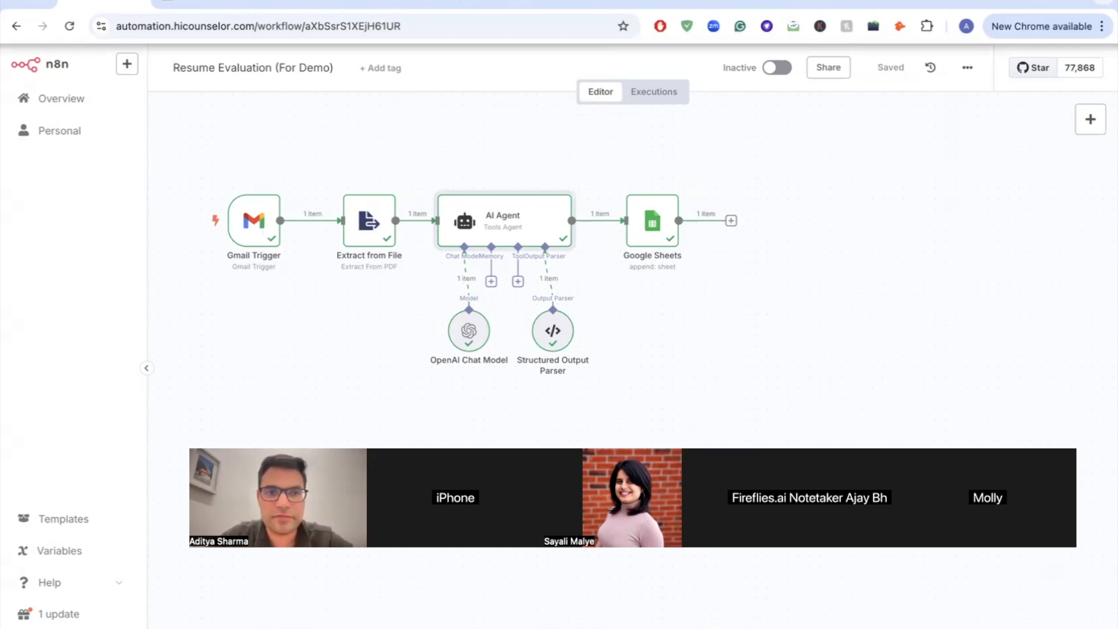
key(ctrl+Left)
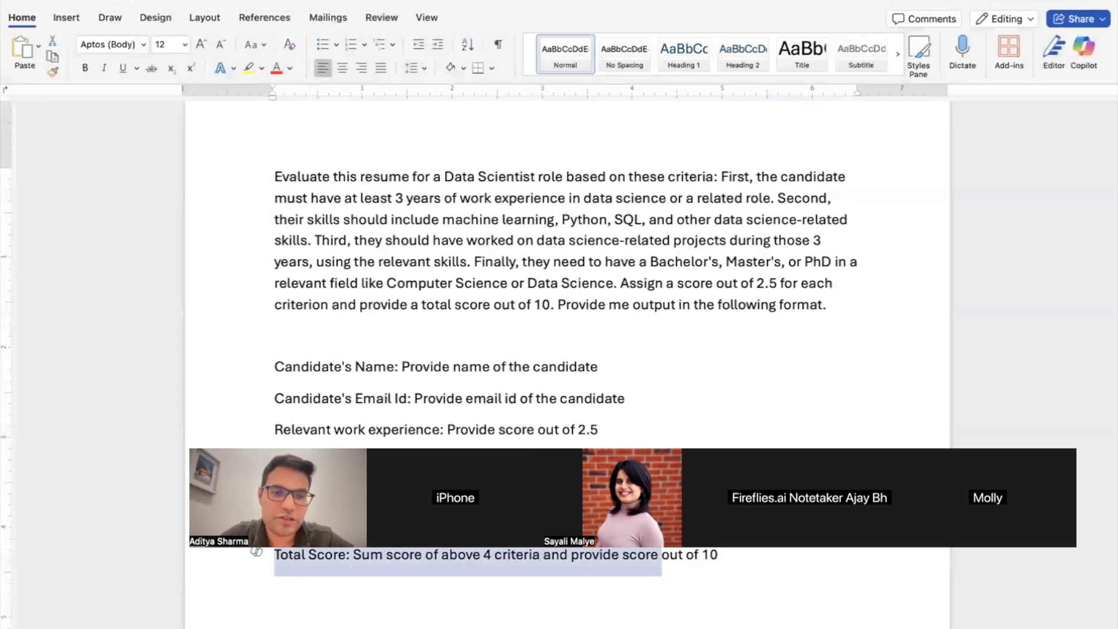
drag(270, 170, 523, 327)
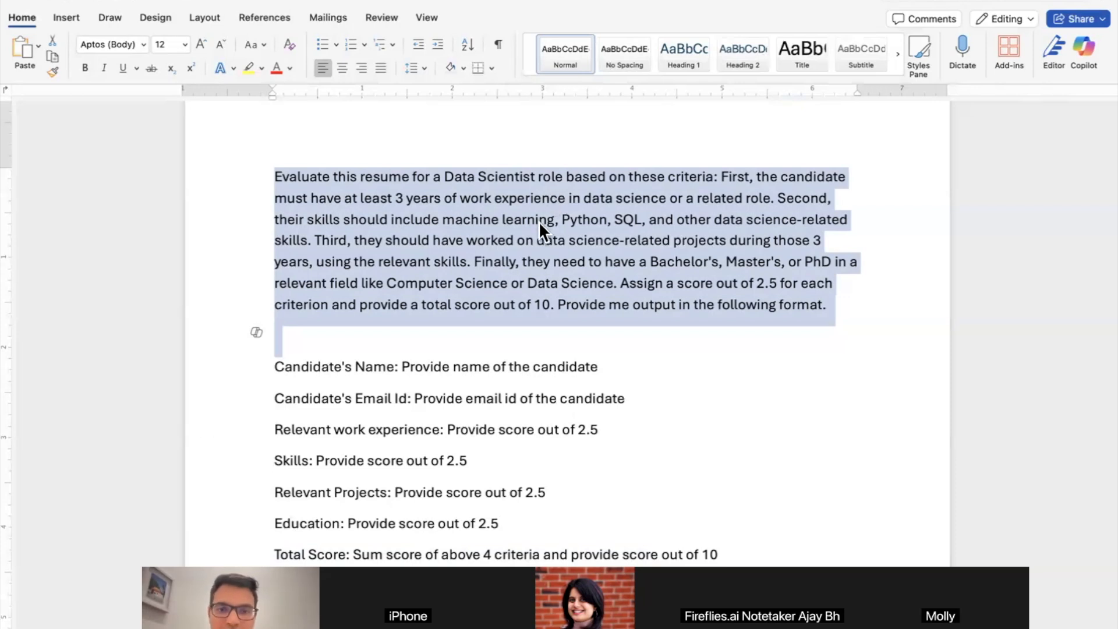
click(629, 176)
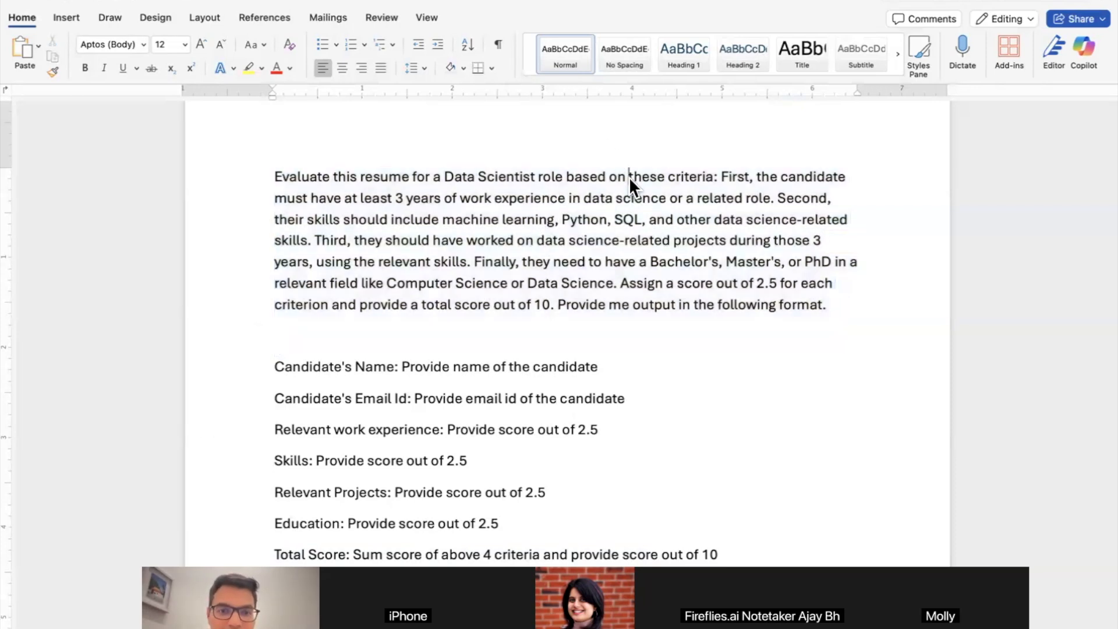
scroll(587, 227, down, 4)
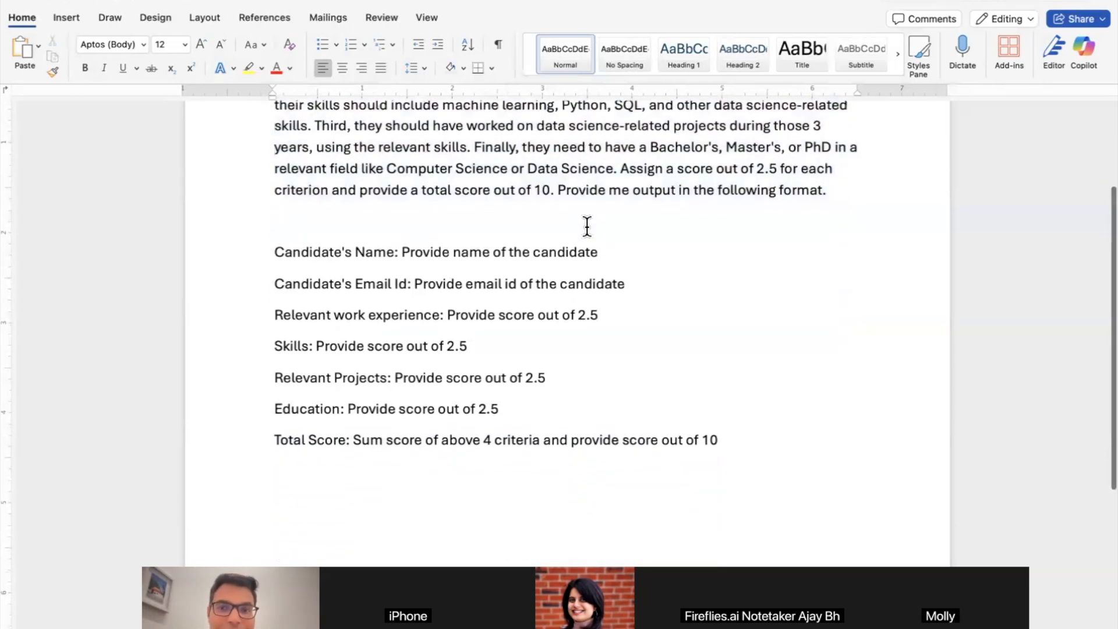
Step: Break 'Provide me output in the following format.' onto its own line and select it, then return to n8n
click(556, 190)
key(Return)
key(Return)
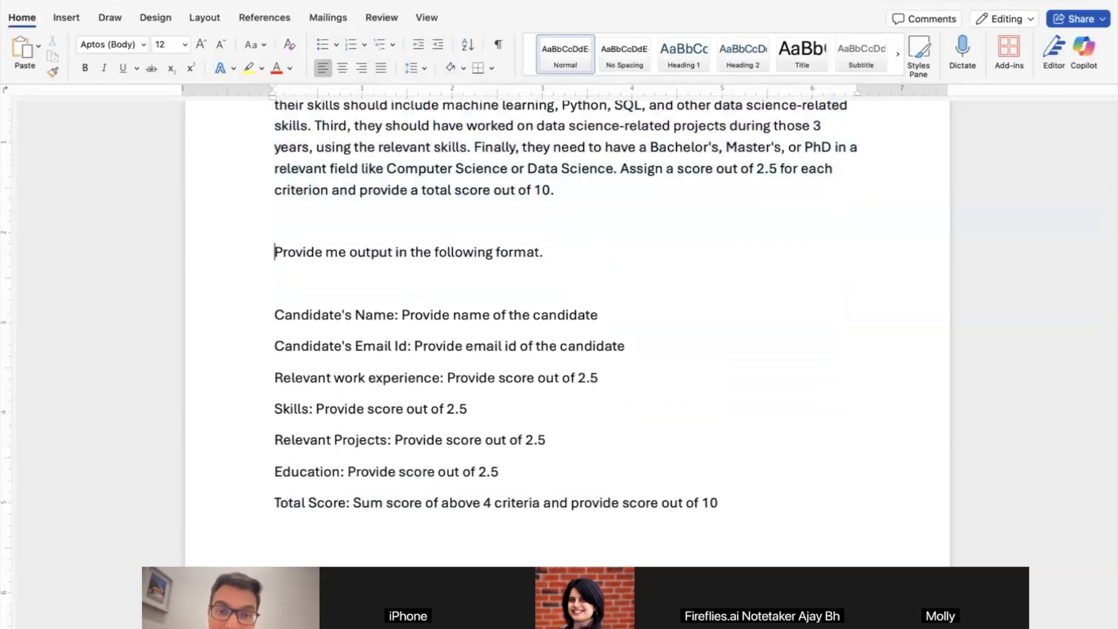
key(shift+Down)
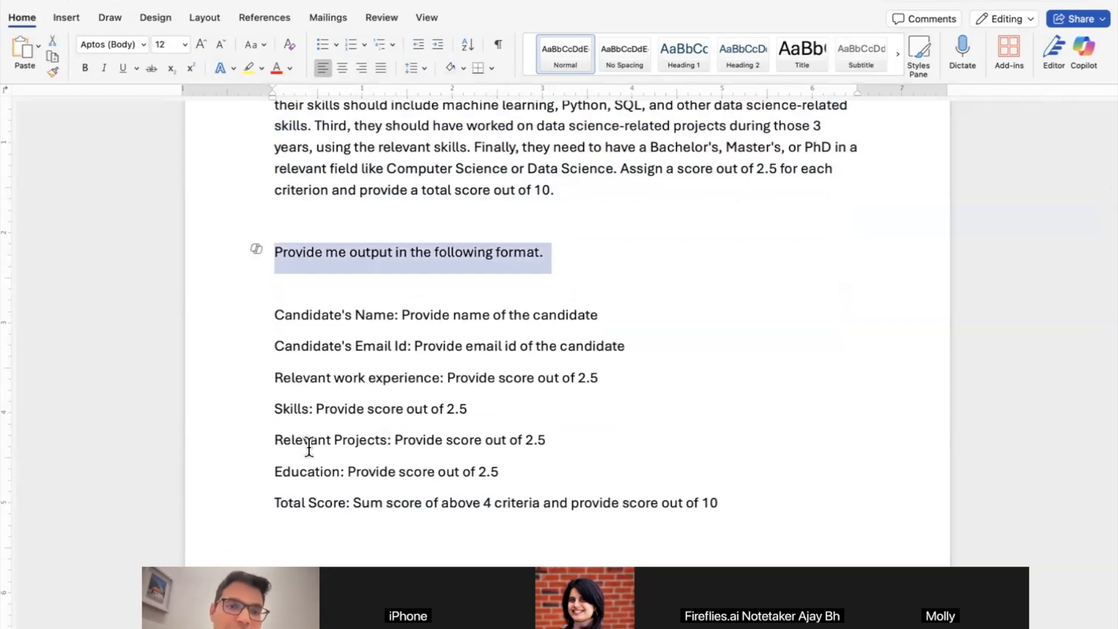
key(shift+Down)
key(shift+Down)
key(shift+Down)
key(shift+Down)
key(shift+Down)
key(shift+Down)
key(shift+Down)
key(shift+Down)
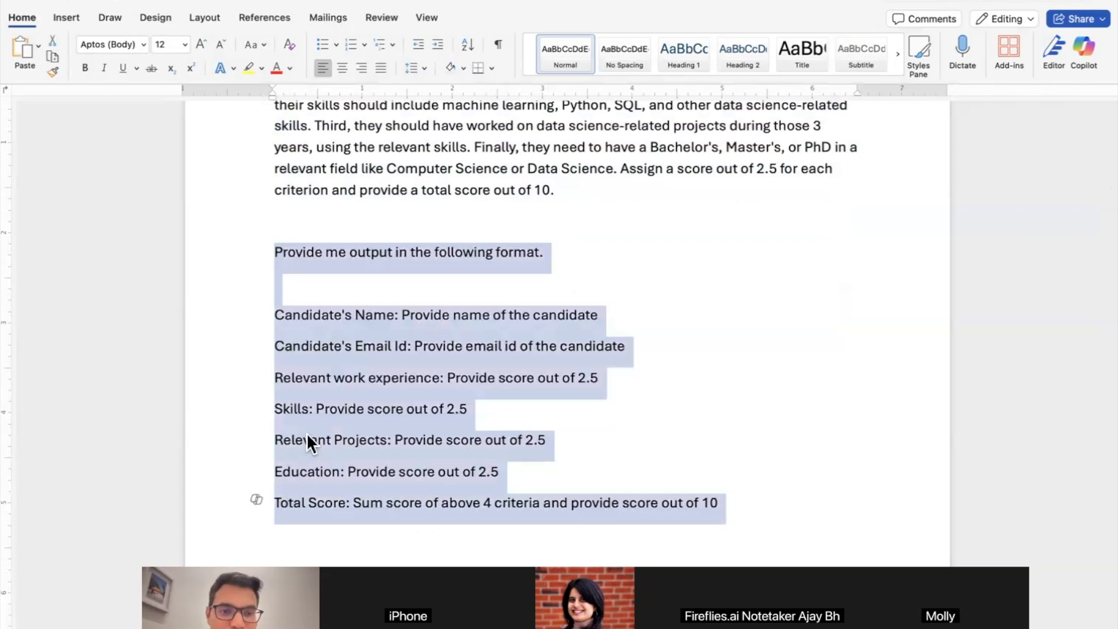
click(338, 408)
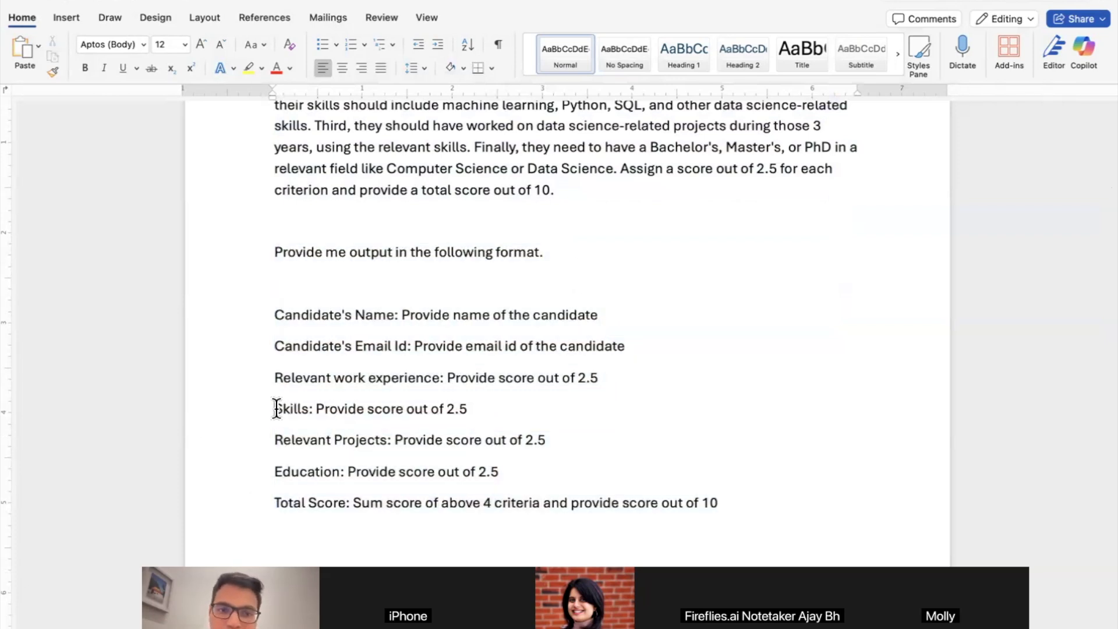
drag(274, 314, 370, 513)
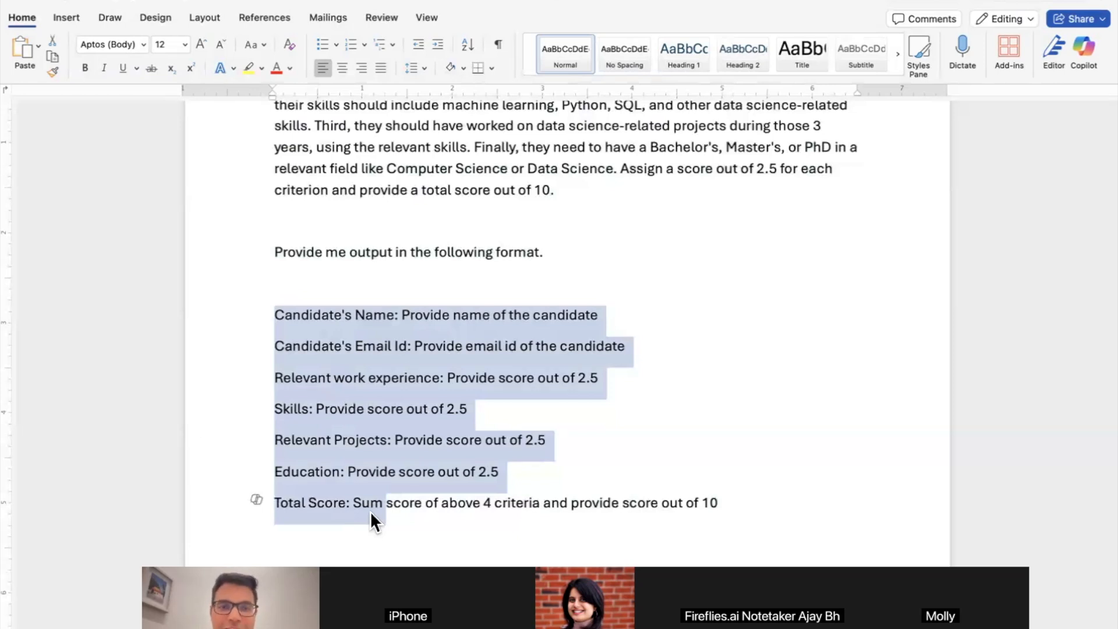
drag(272, 226, 651, 513)
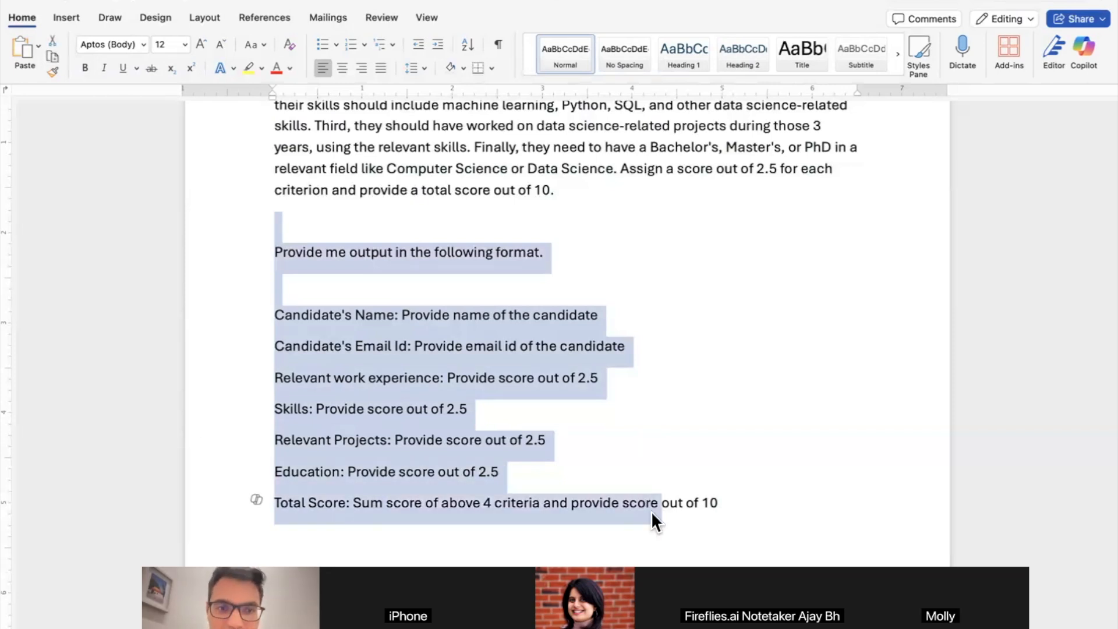
click(492, 251)
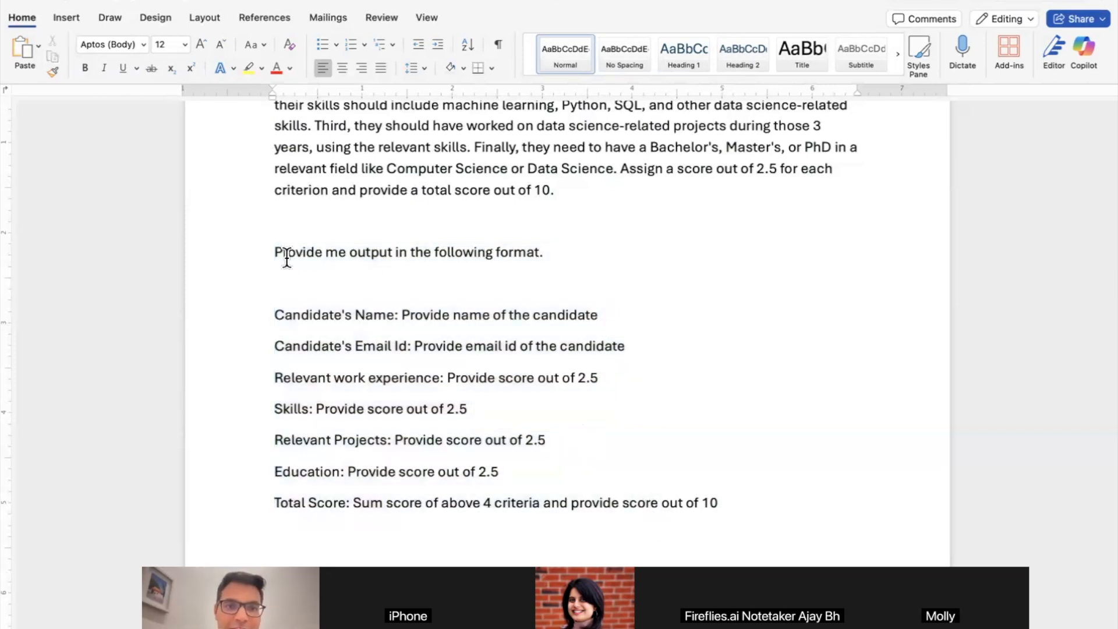
drag(281, 251, 596, 251)
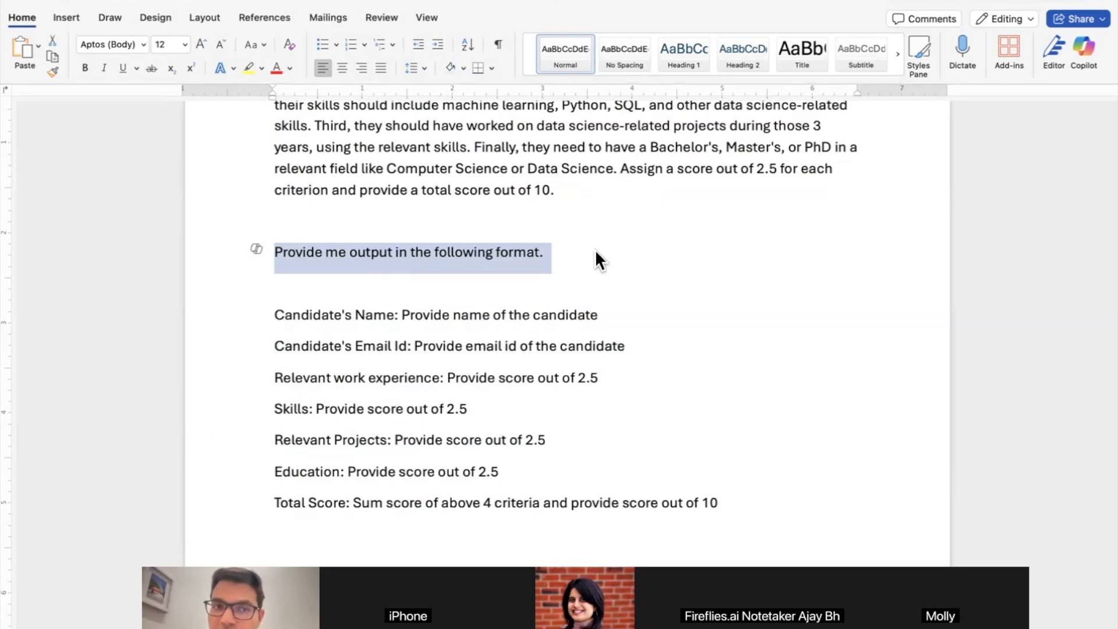
key(ctrl+Right)
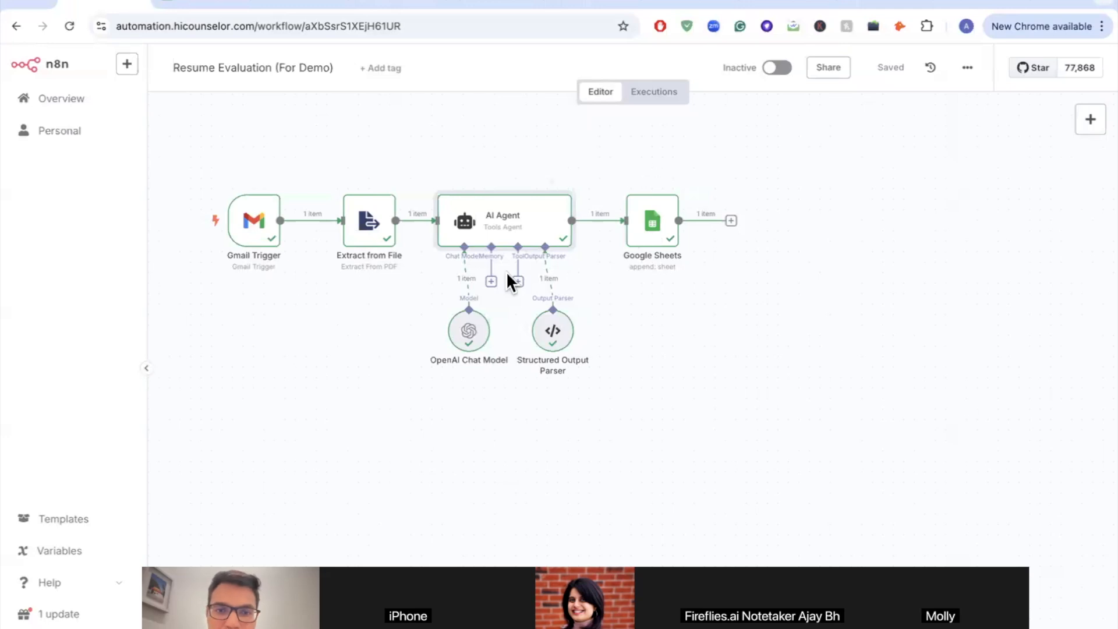
scroll(506, 271, up, 5)
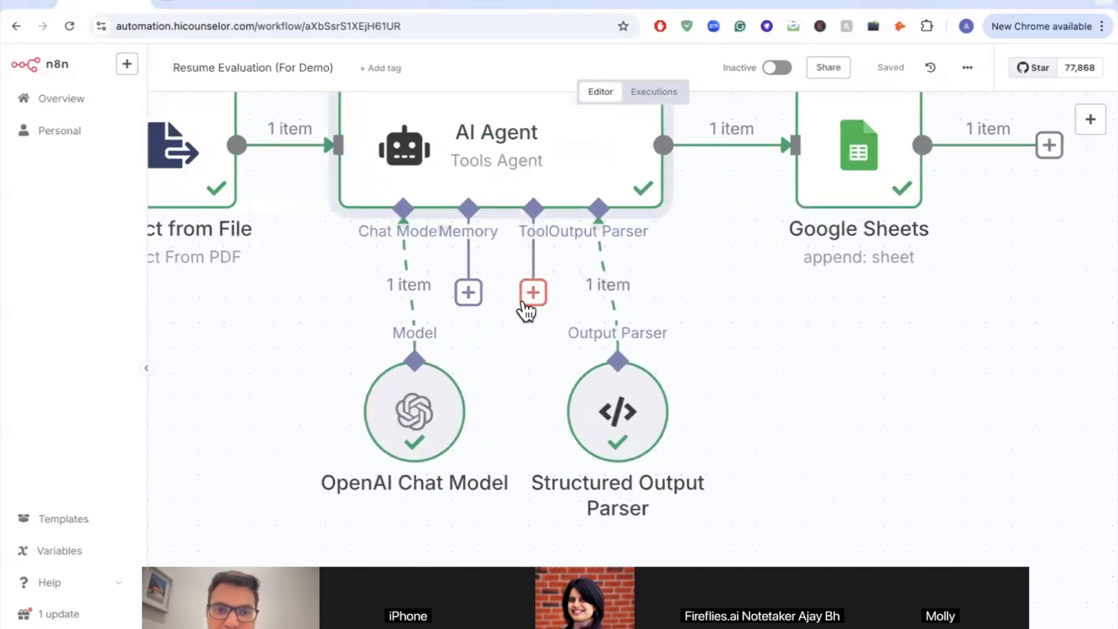
scroll(530, 291, down, 5)
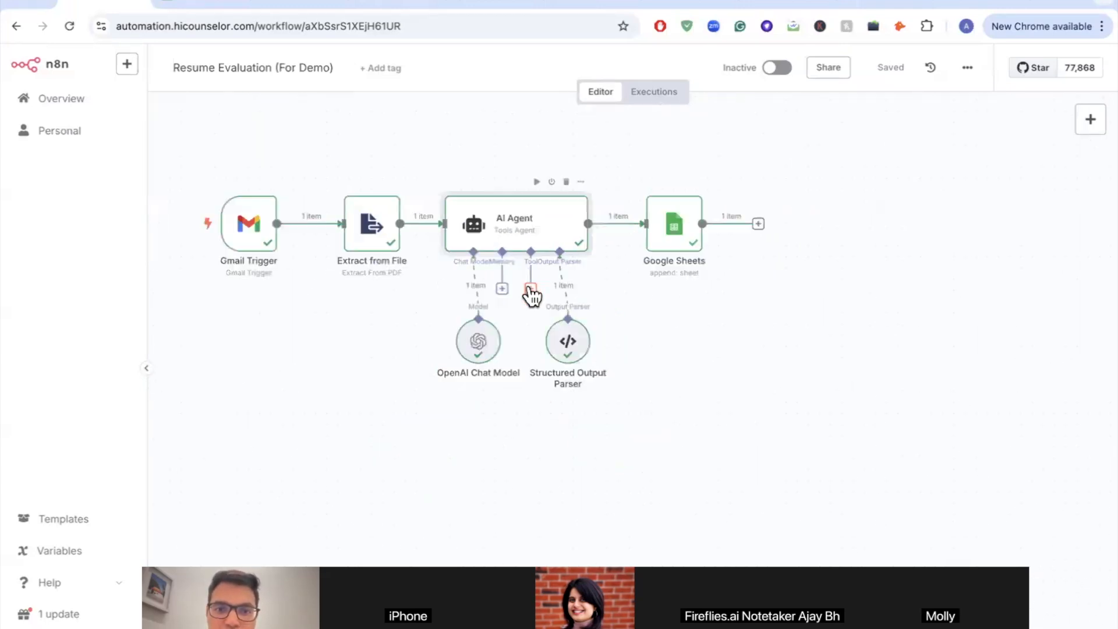
click(530, 290)
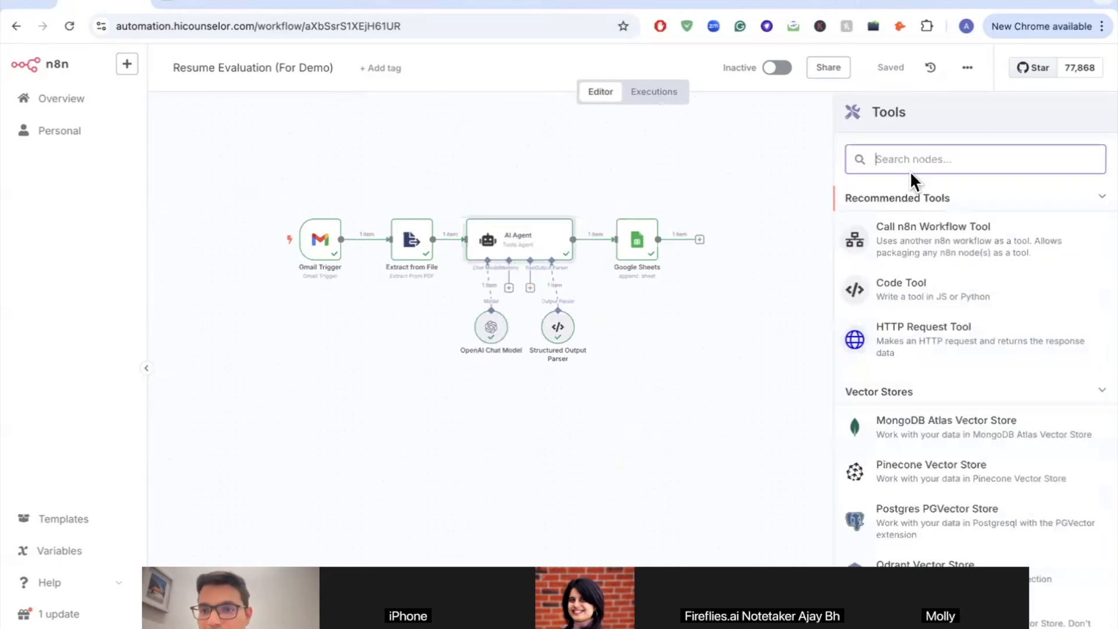
text(gmail)
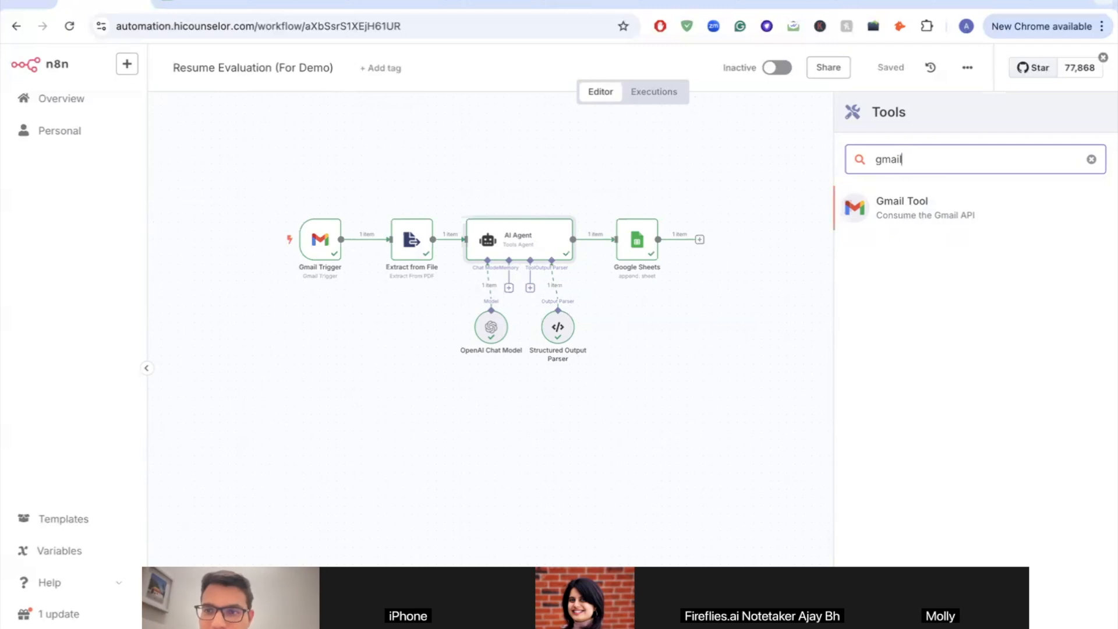
click(785, 154)
scroll(559, 264, up, 5)
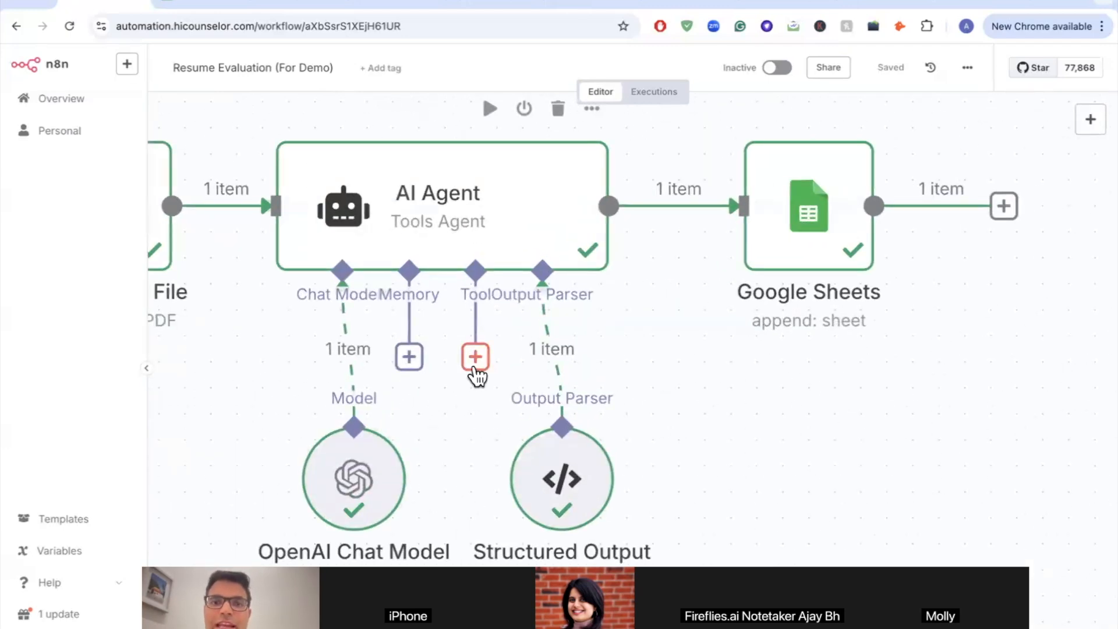
scroll(477, 376, down, 5)
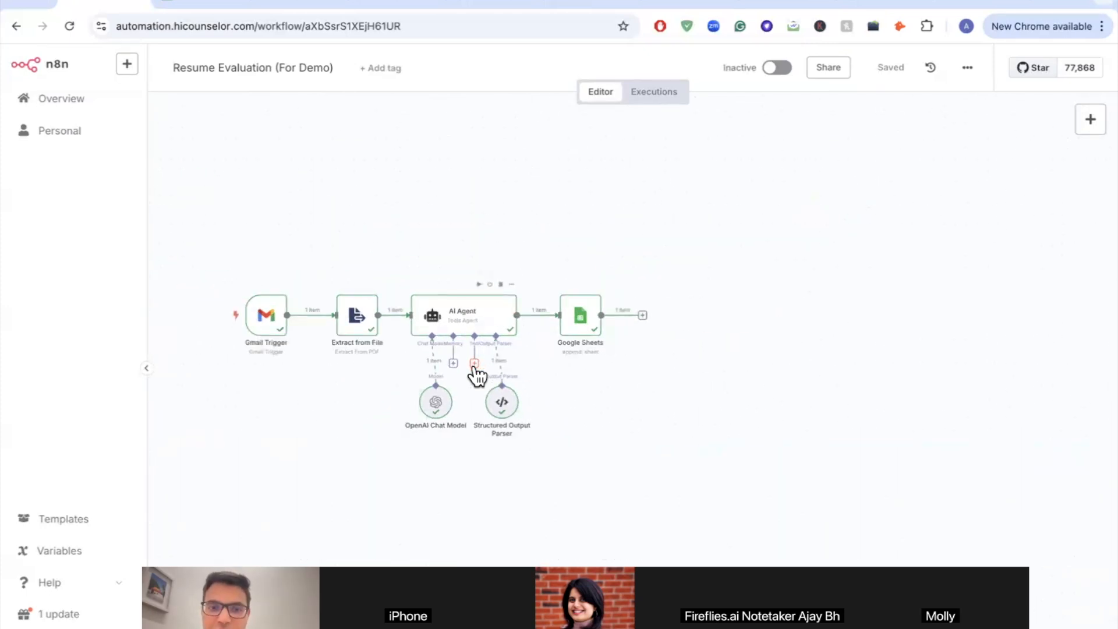
scroll(477, 376, up, 5)
scroll(483, 343, down, 1)
scroll(476, 352, down, 2)
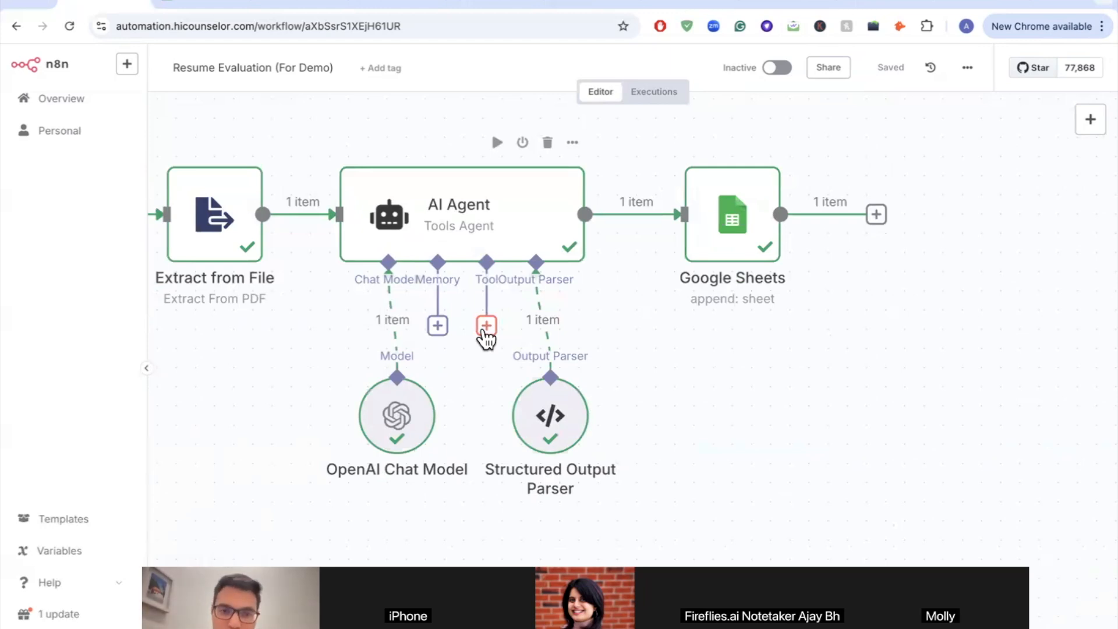
scroll(486, 338, down, 5)
scroll(327, 219, down, 3)
scroll(327, 220, down, 1)
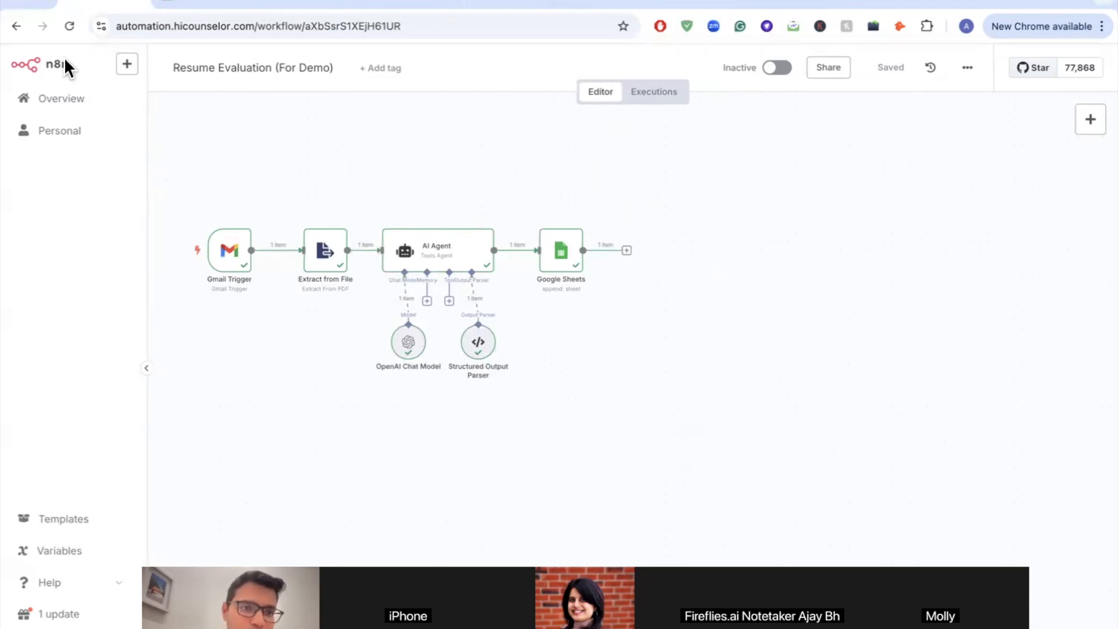
Step: Load the n8n.io homepage in a new tab, fixing the autocompleted address, then return to the workflow
key(ctrl+t)
text(n8n.io/workflows/?q=gmail)
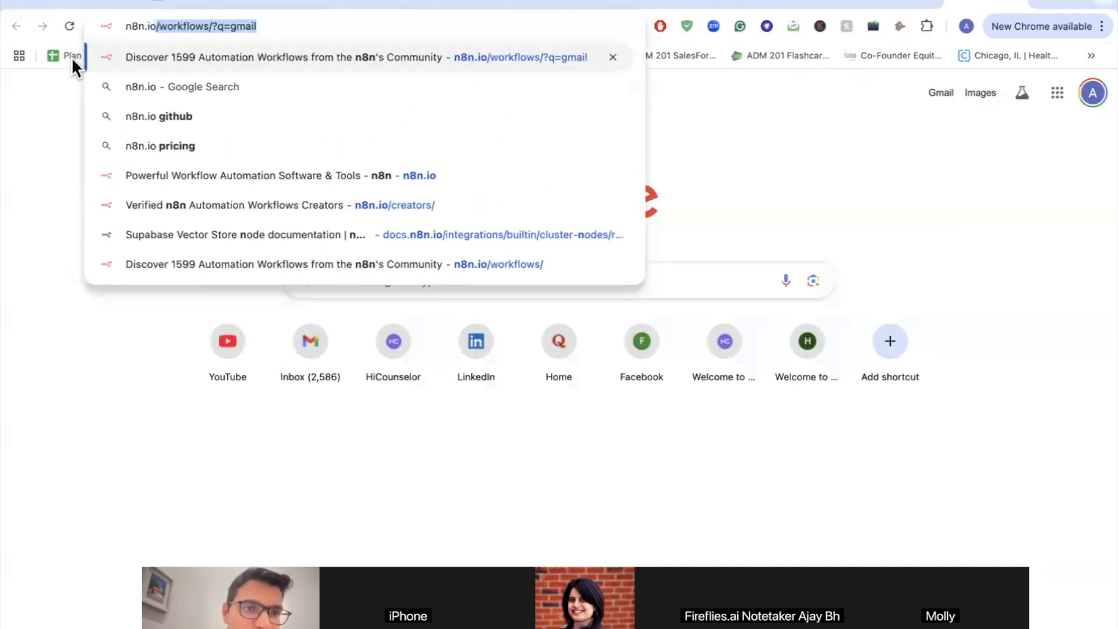
key(Return)
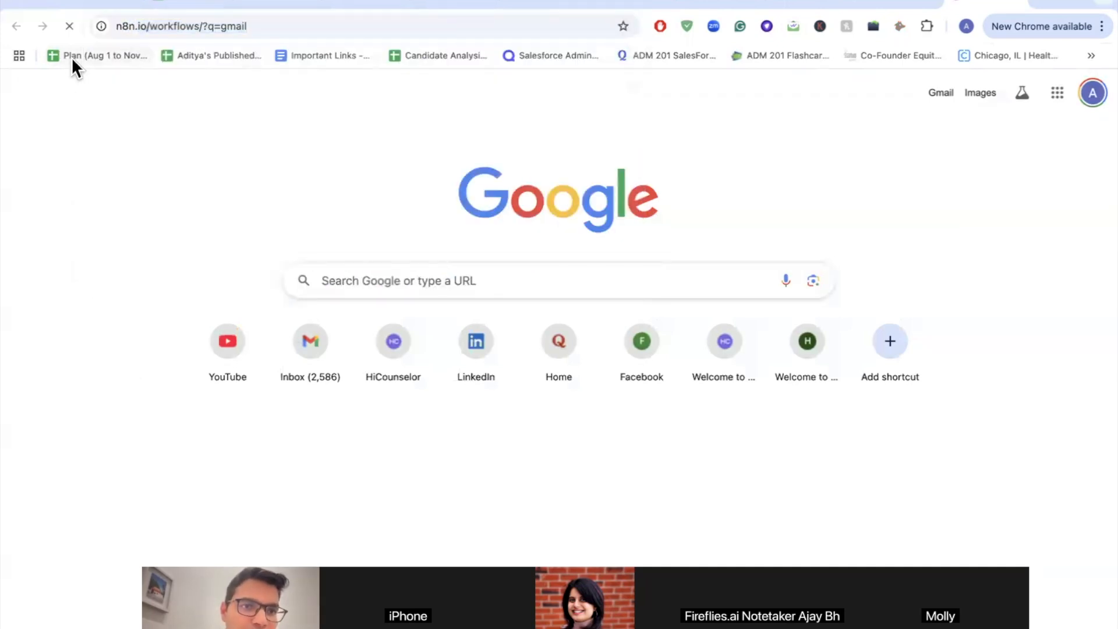
click(183, 34)
text(n)
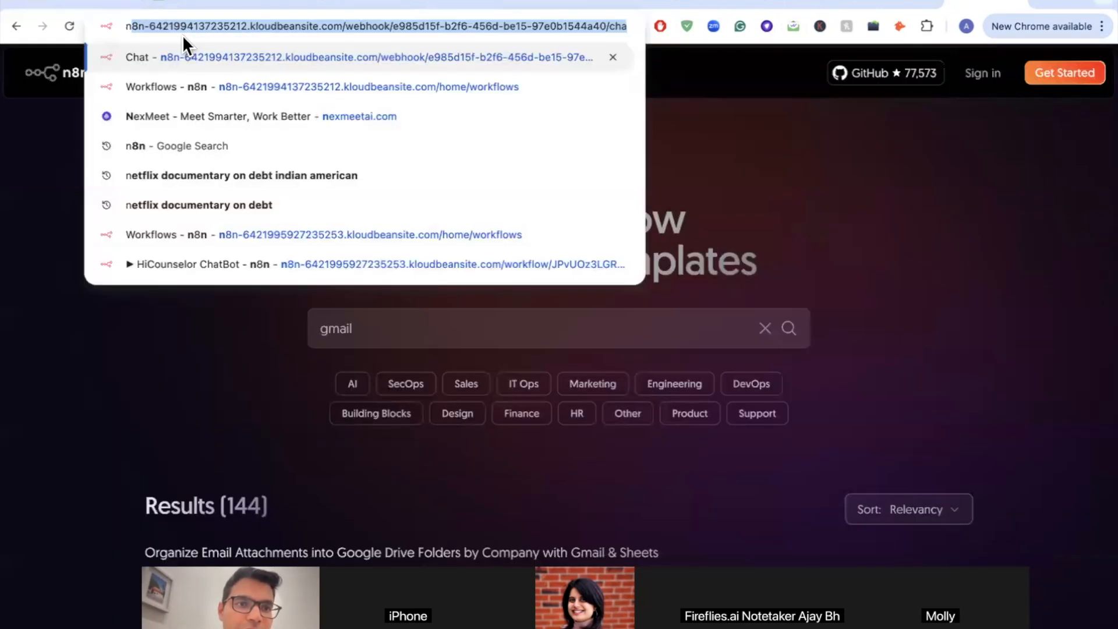
text(8n.io)
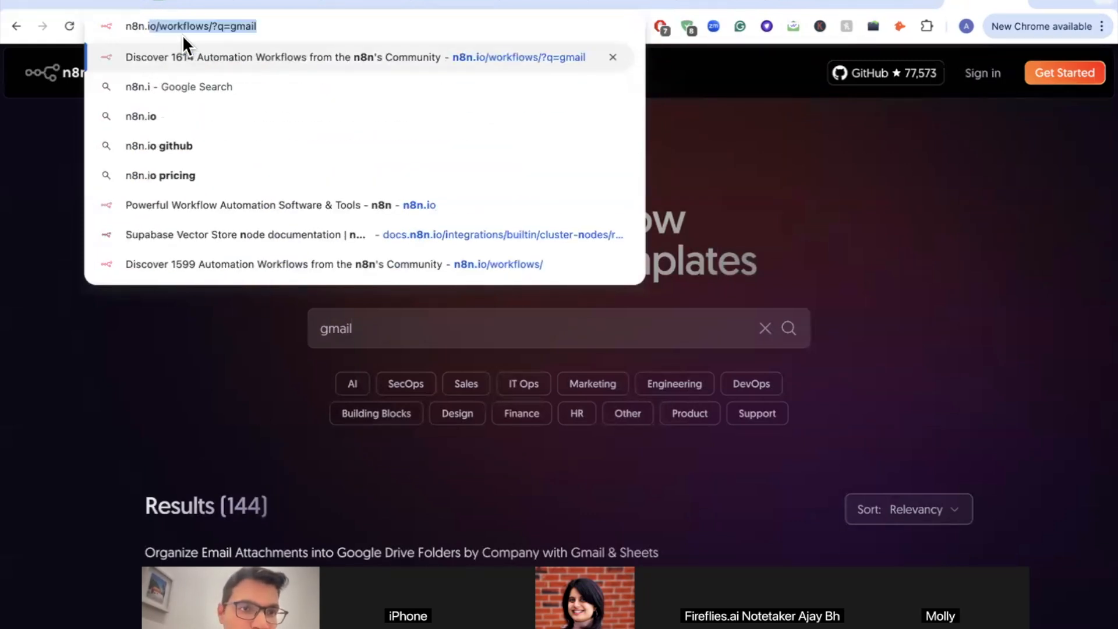
key(Delete)
key(Return)
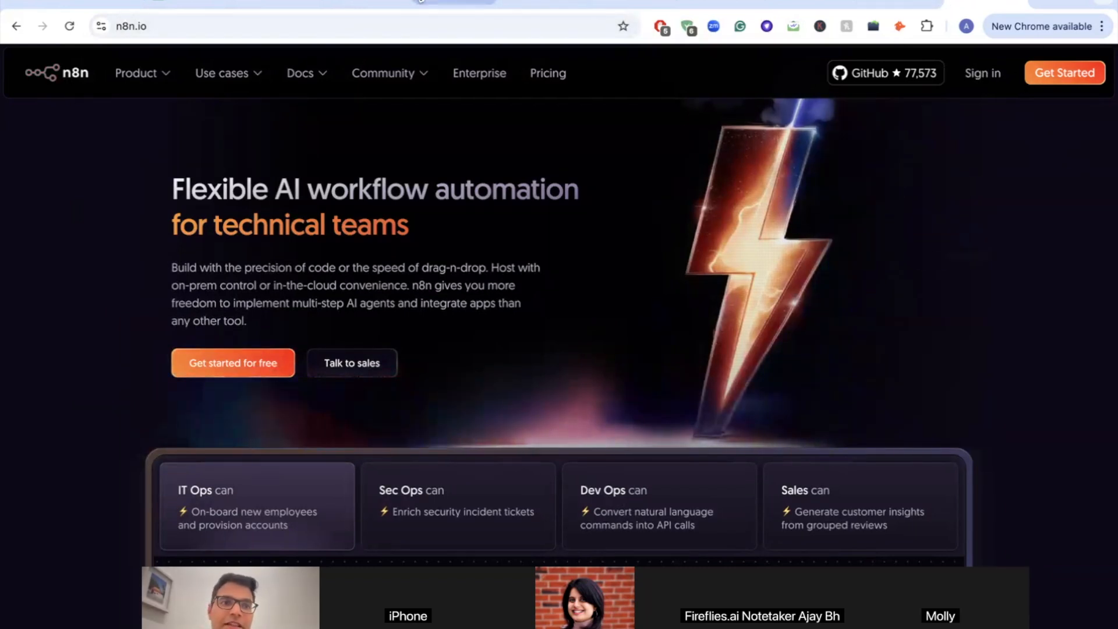
click(71, 4)
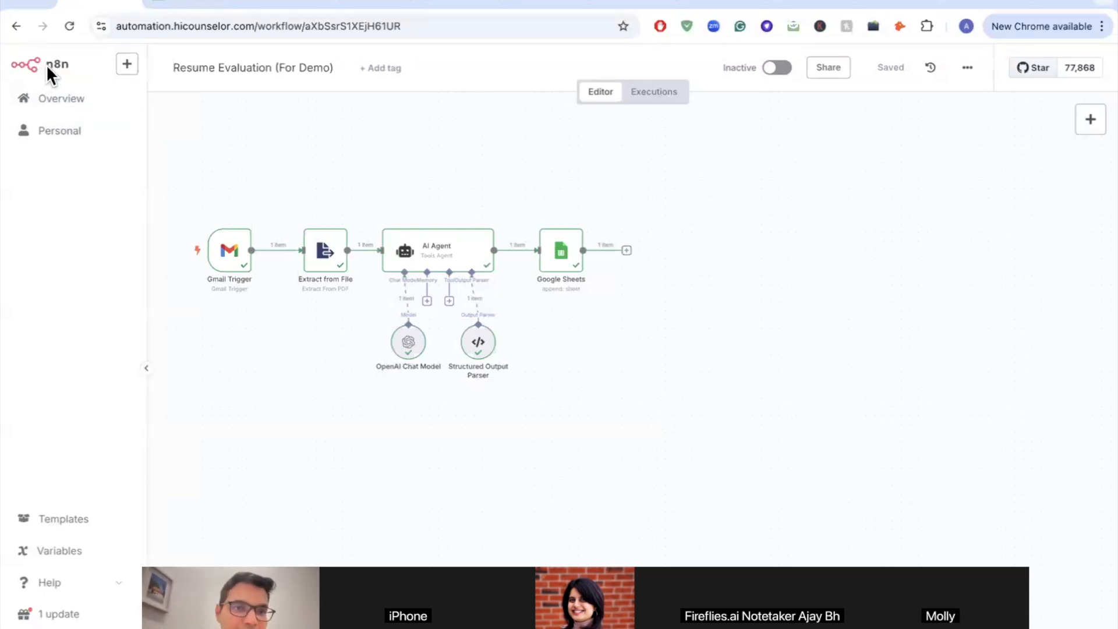
Step: From the workflows overview, create a new blank workflow
click(63, 100)
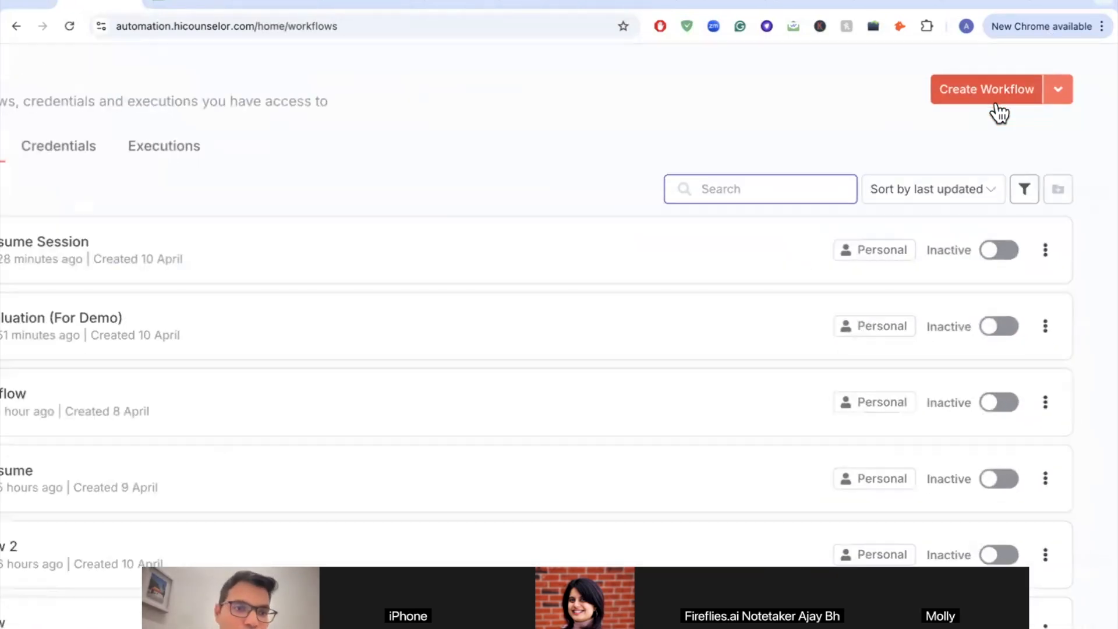
scroll(400, 378, down, 2)
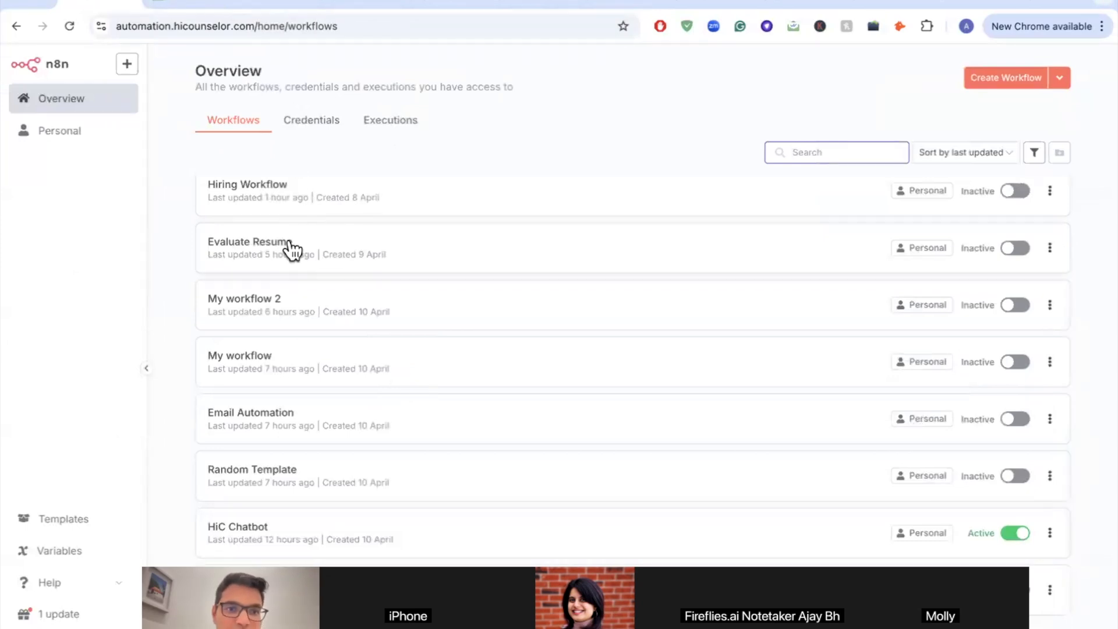
scroll(289, 250, up, 2)
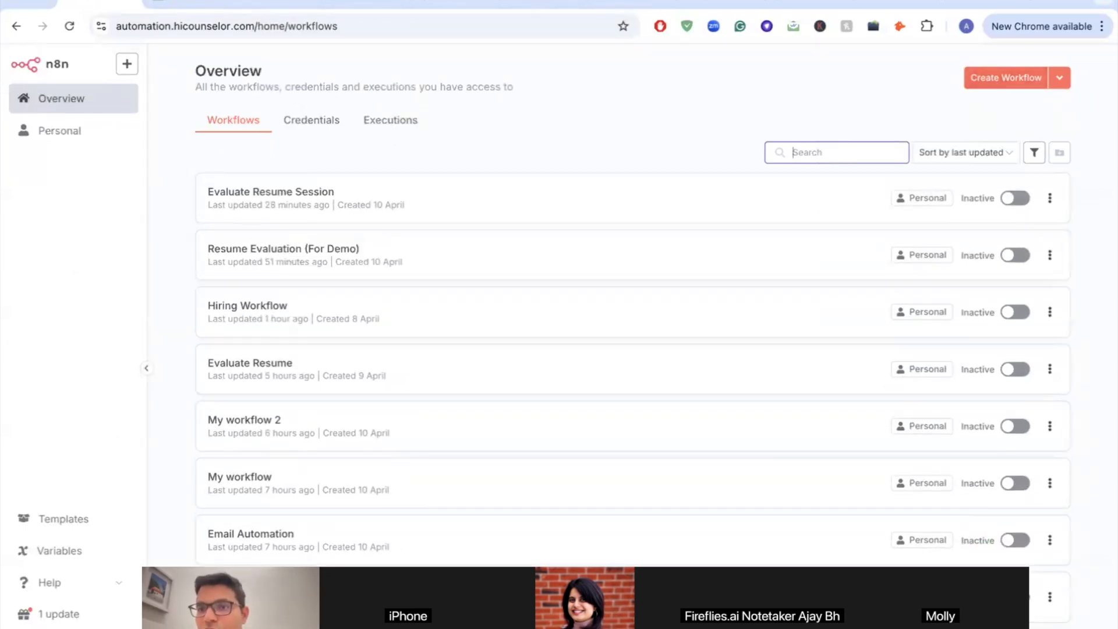
click(974, 73)
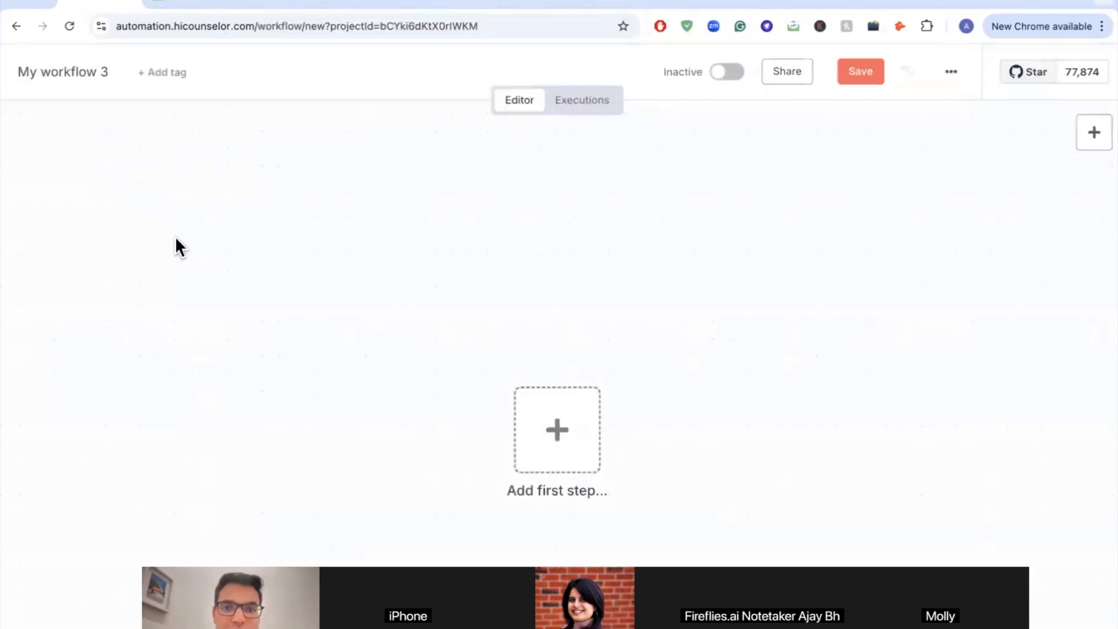
Step: Review the Evaluate Resume Session workflow for reference, then return to the empty My workflow 3
scroll(428, 336, down, 5)
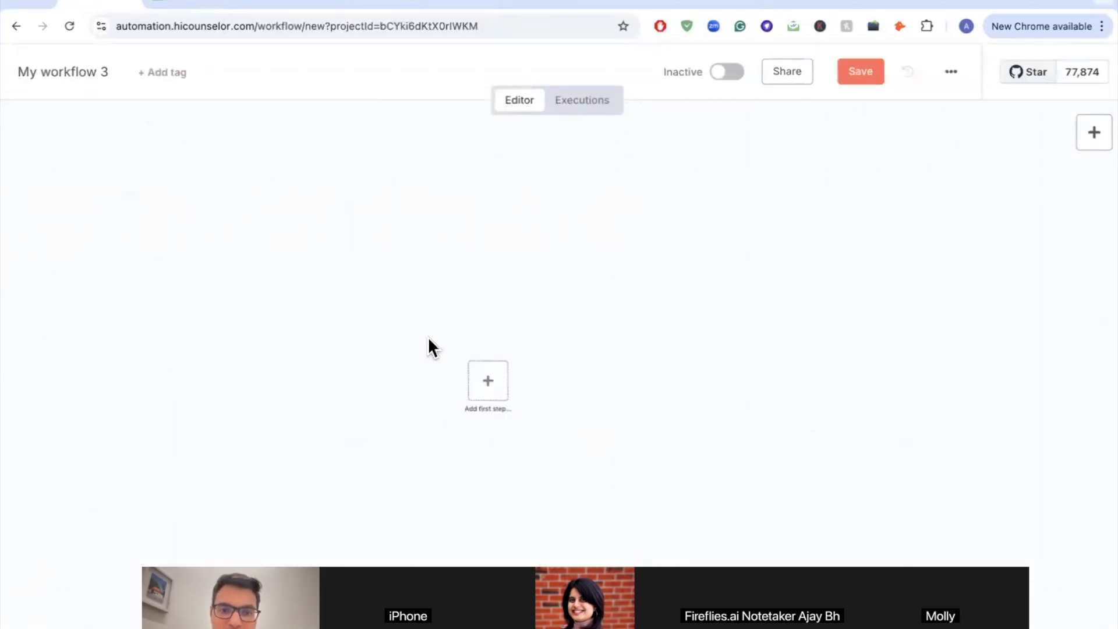
click(278, 8)
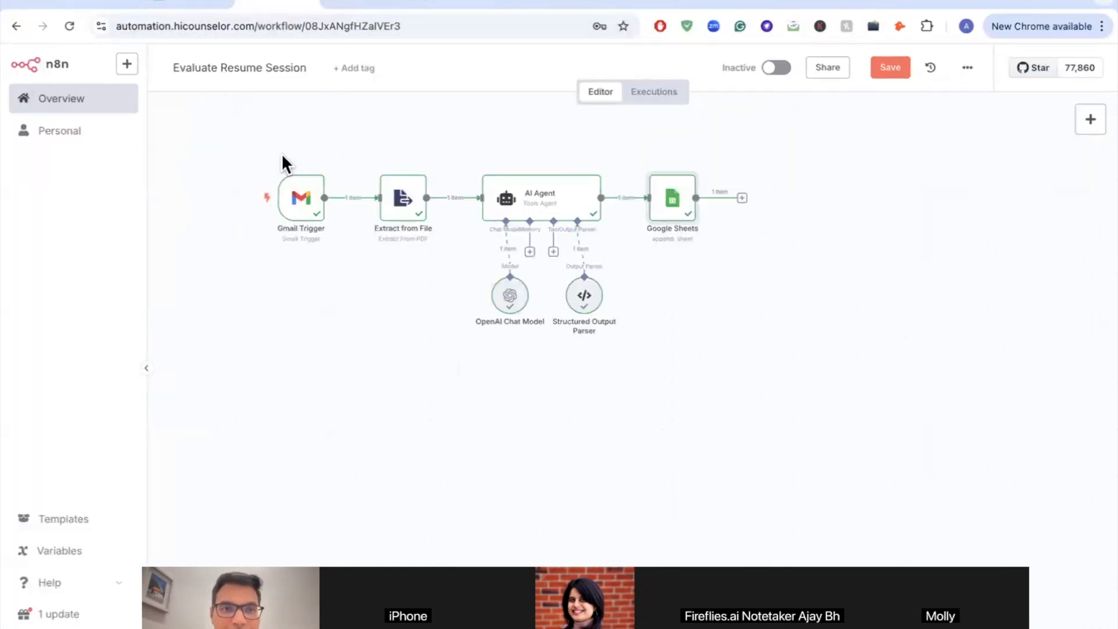
click(208, 3)
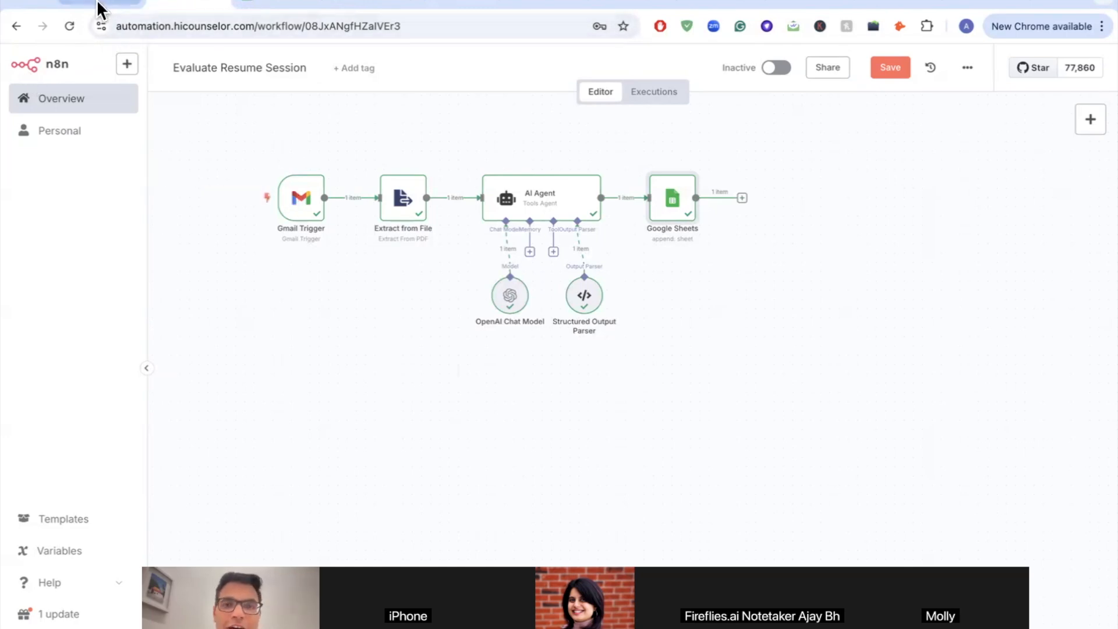
scroll(287, 232, up, 5)
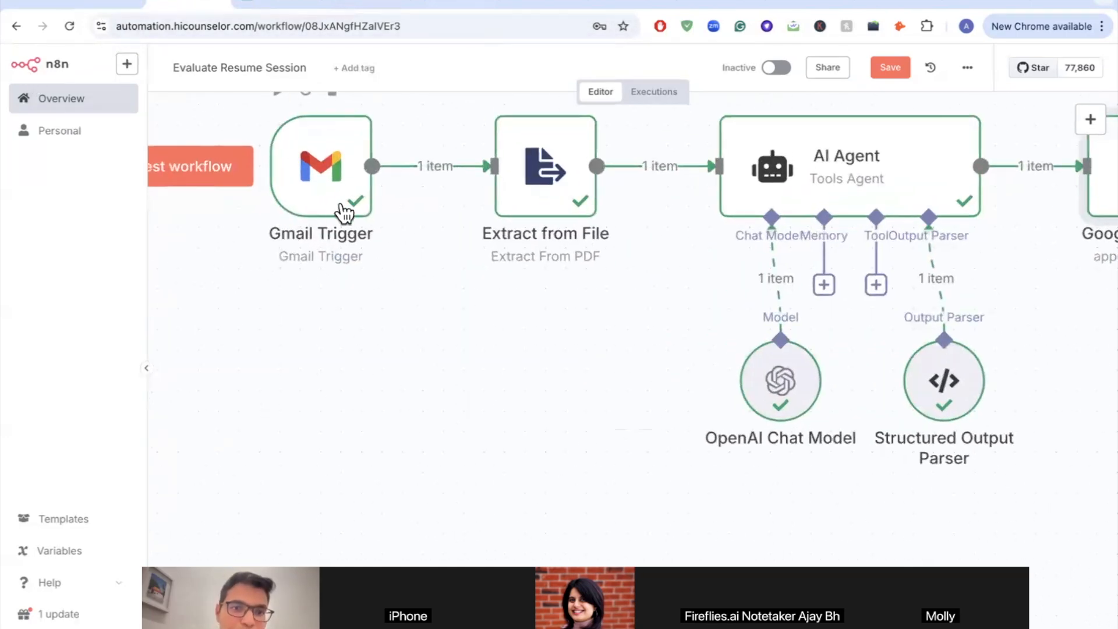
click(93, 5)
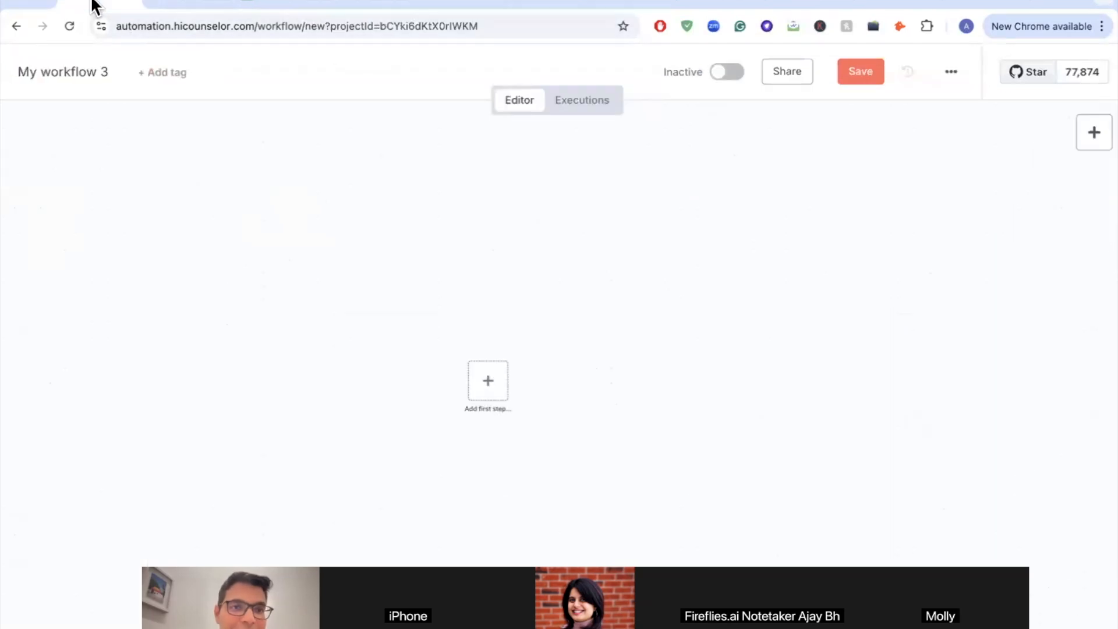
Step: Add a Gmail Trigger set to 'On message received' as the workflow's first step
click(499, 367)
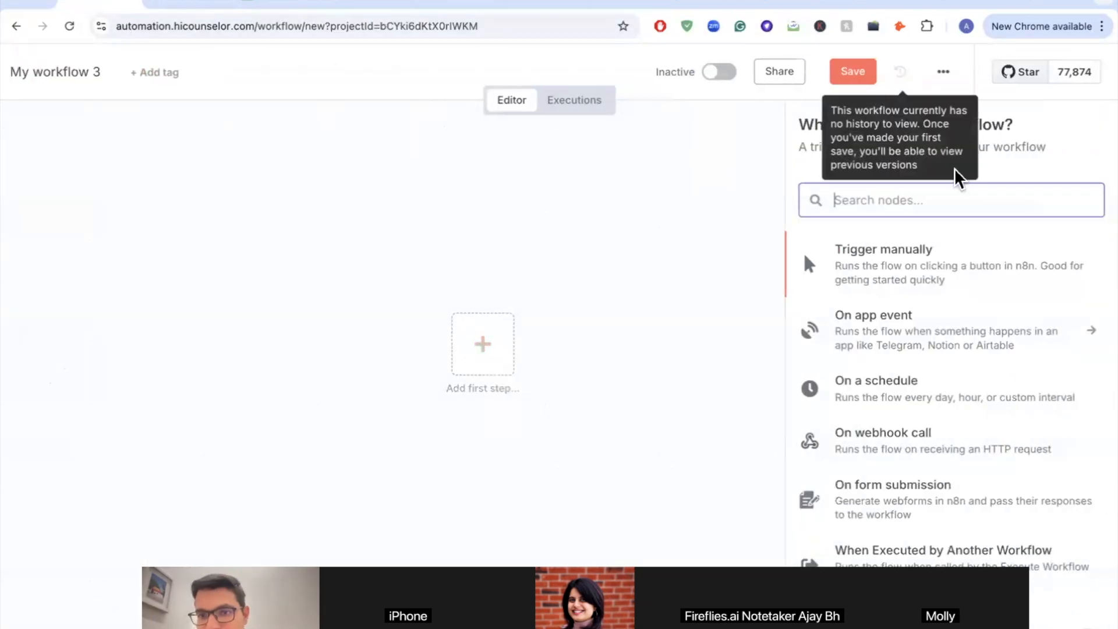
text(gmail)
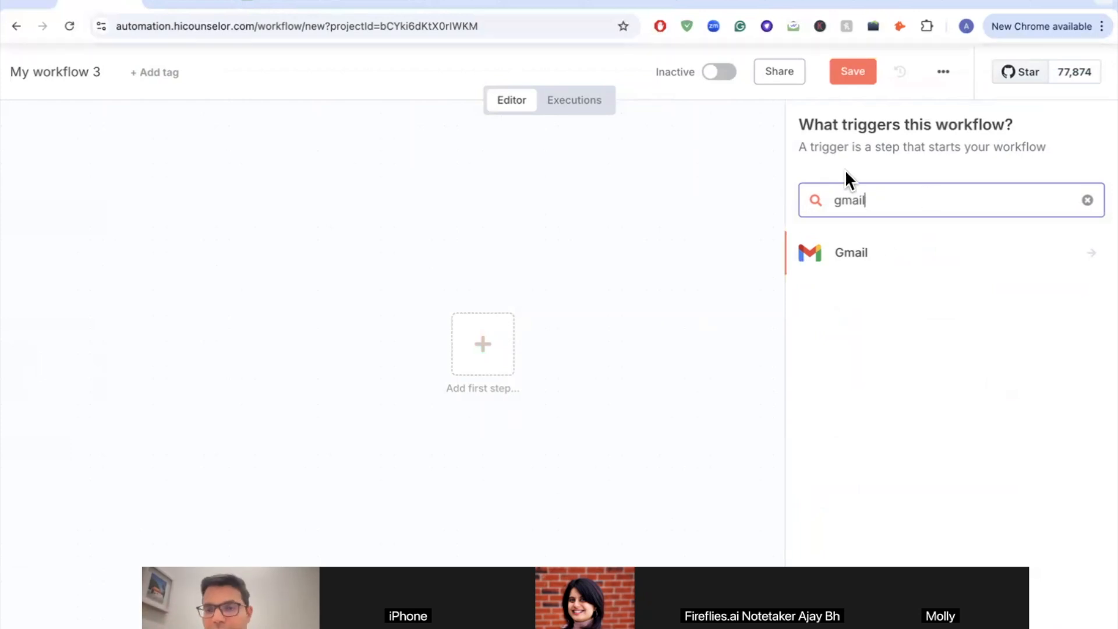
click(848, 269)
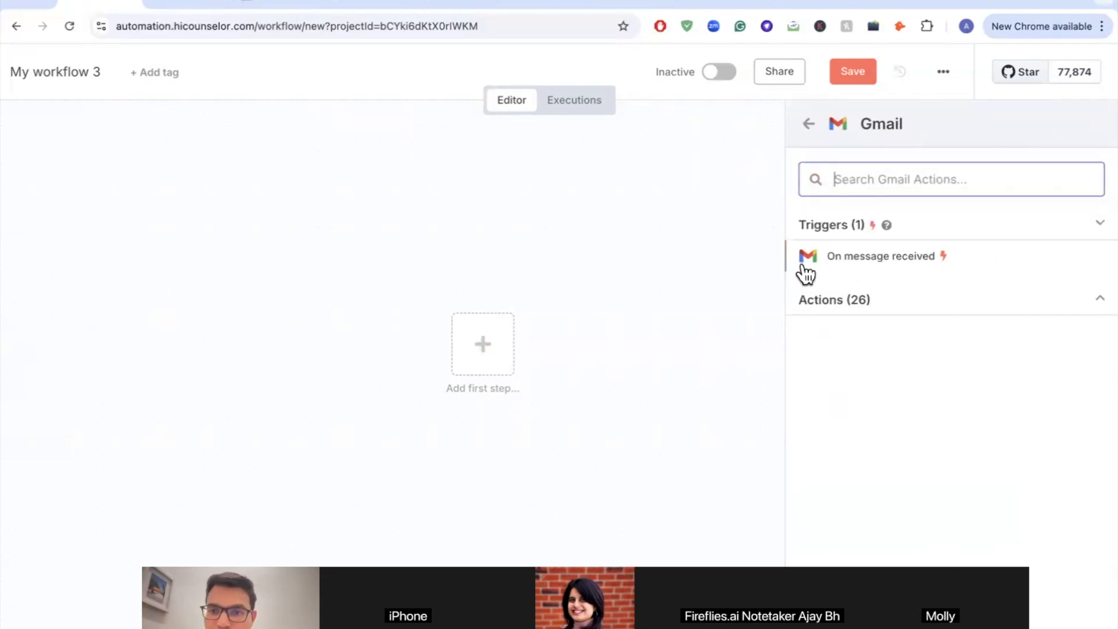
click(876, 262)
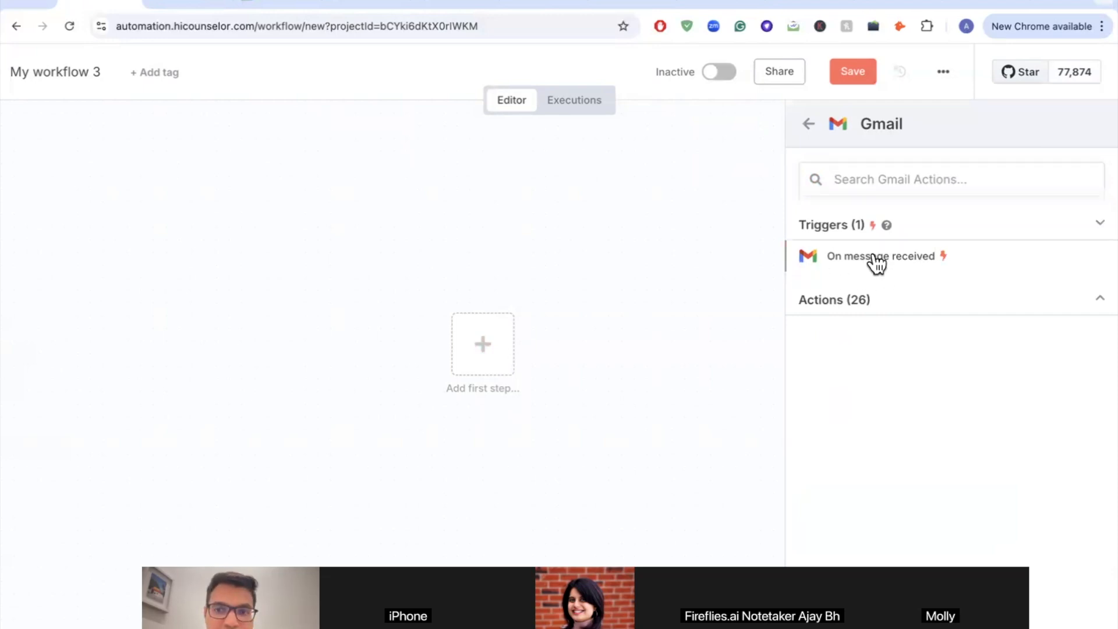
scroll(221, 257, down, 3)
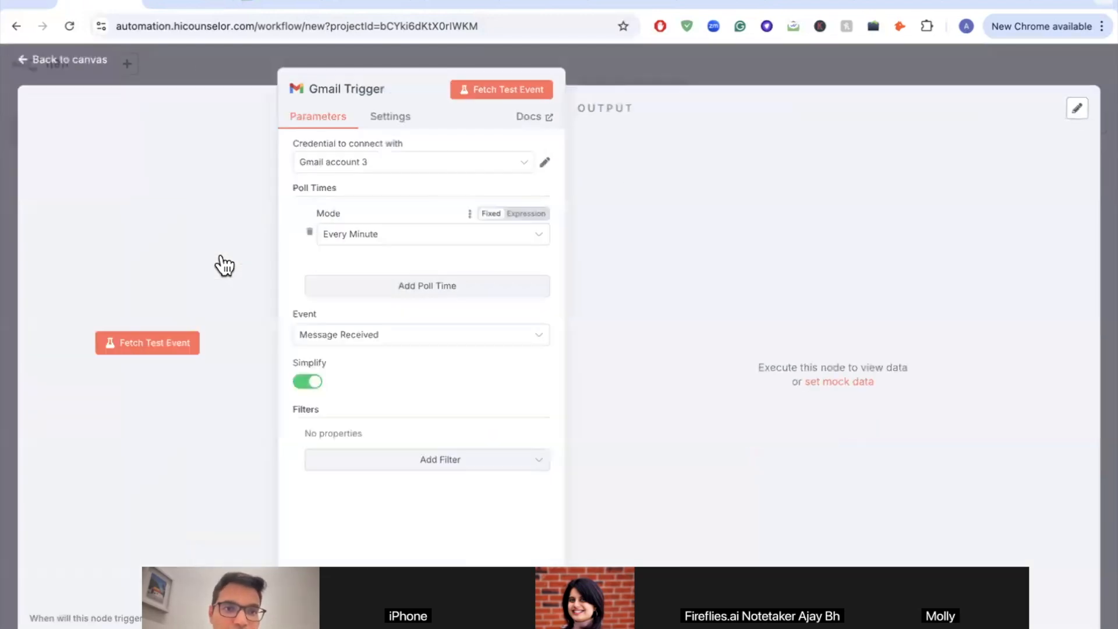
Step: Choose 'Create new credential' in the Gmail Trigger's credential dropdown
scroll(245, 176, up, 5)
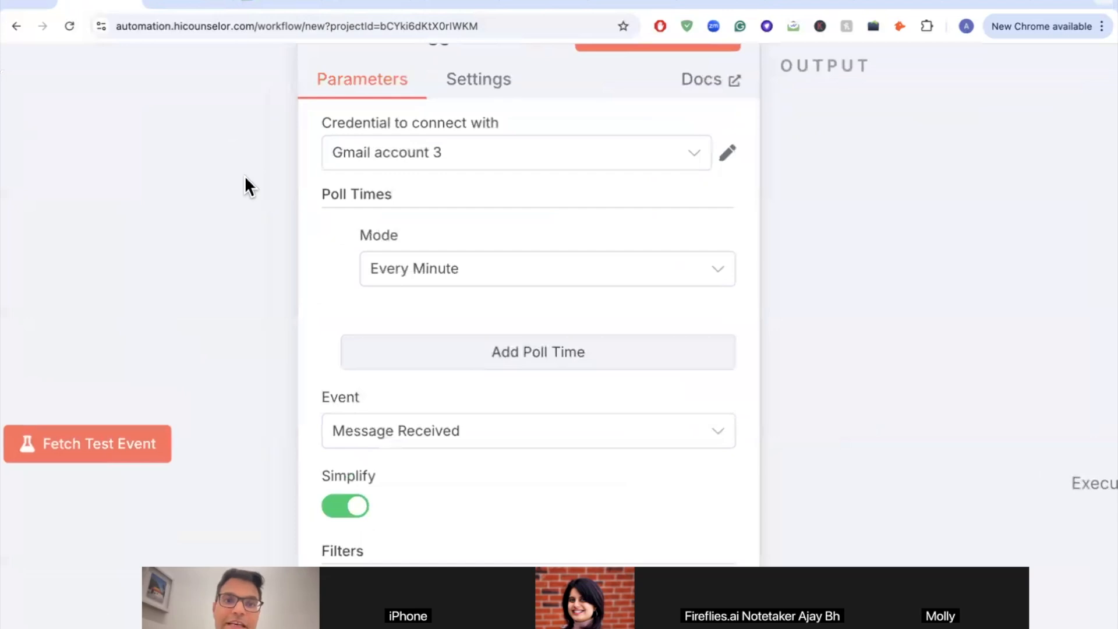
click(423, 161)
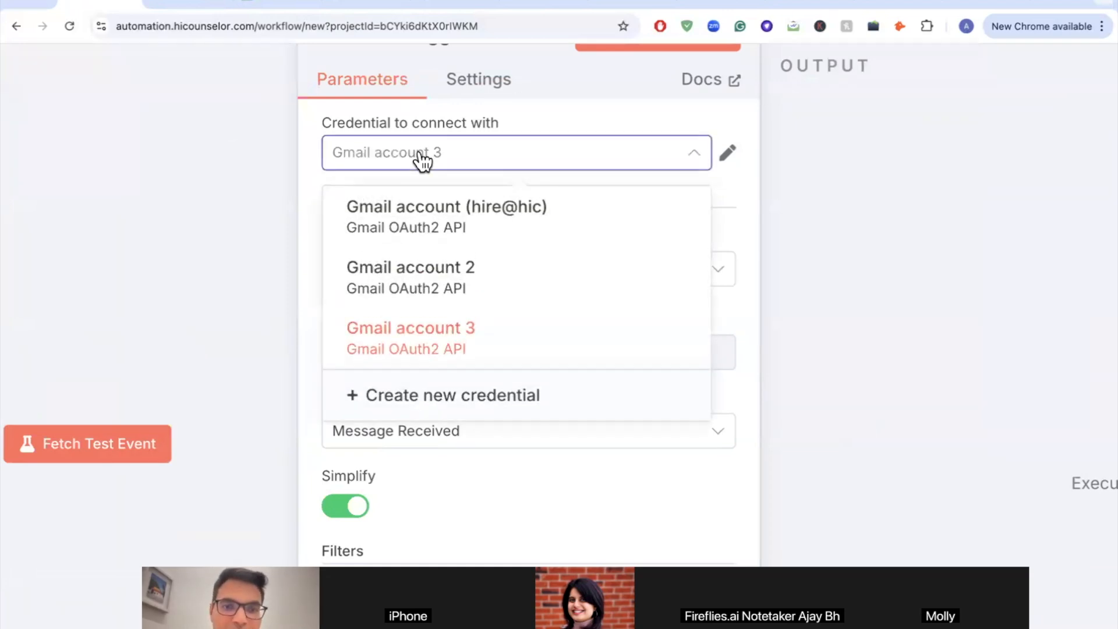
scroll(411, 307, down, 2)
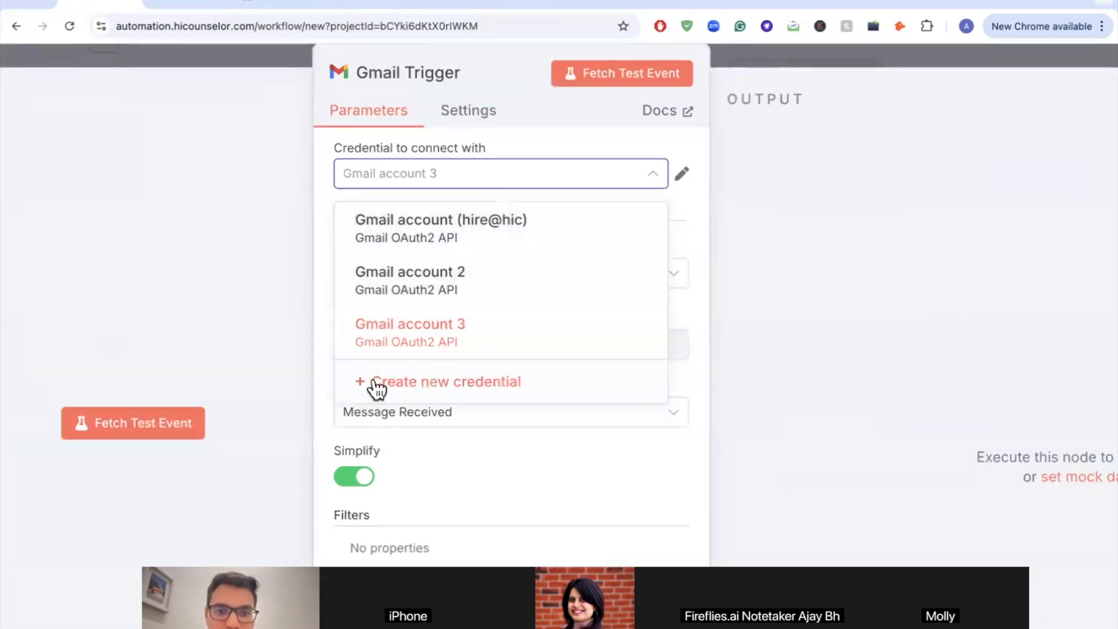
click(427, 387)
scroll(425, 388, down, 3)
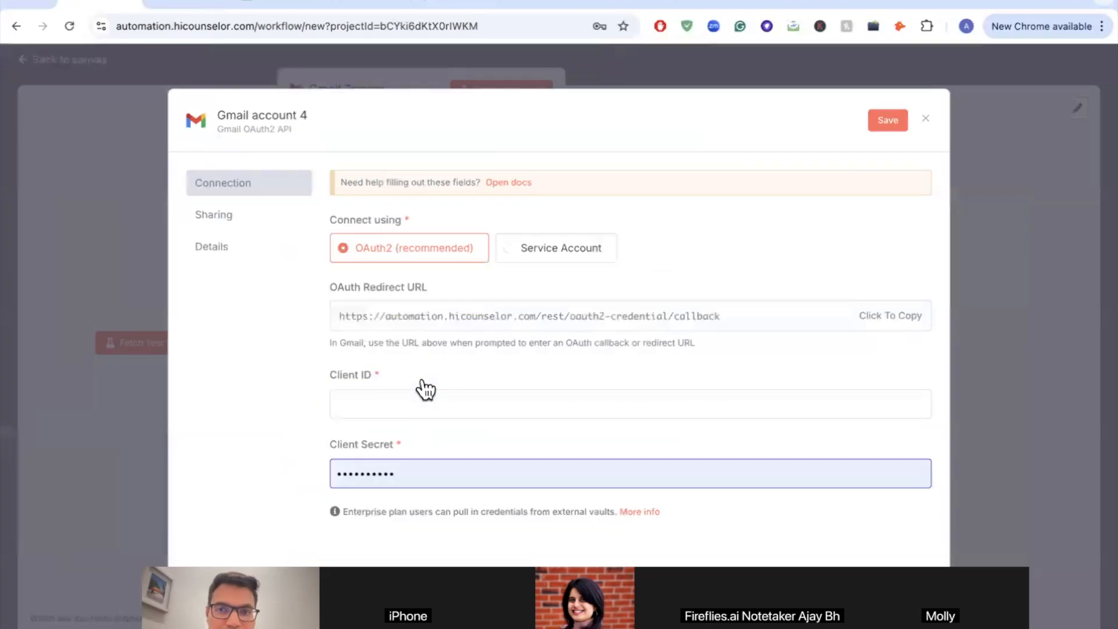
scroll(423, 386, down, 1)
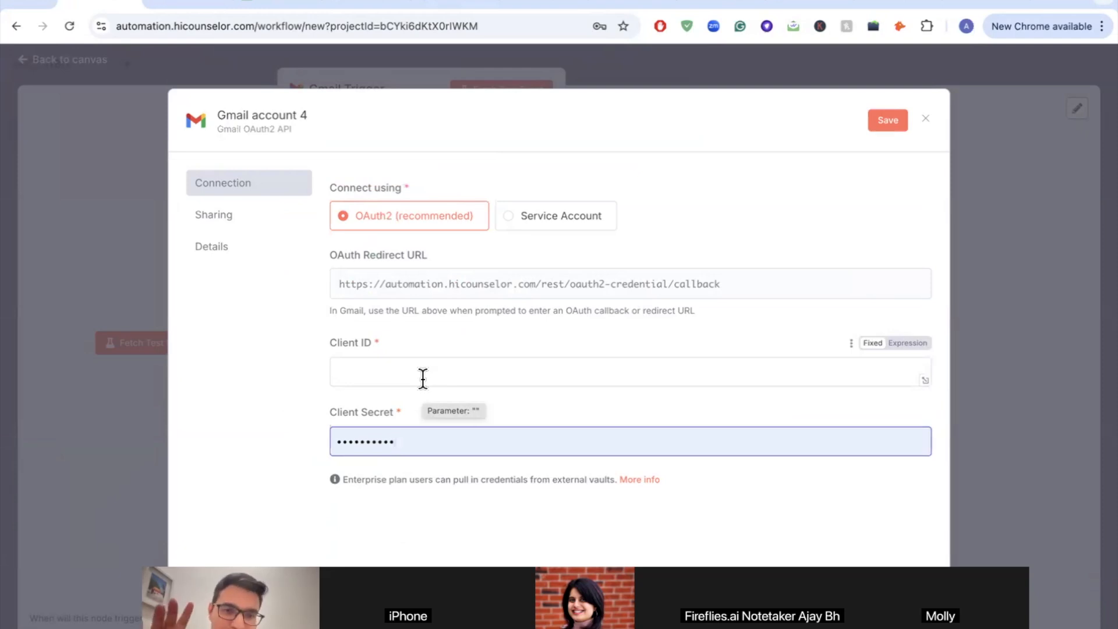
scroll(423, 378, up, 2)
scroll(422, 378, up, 2)
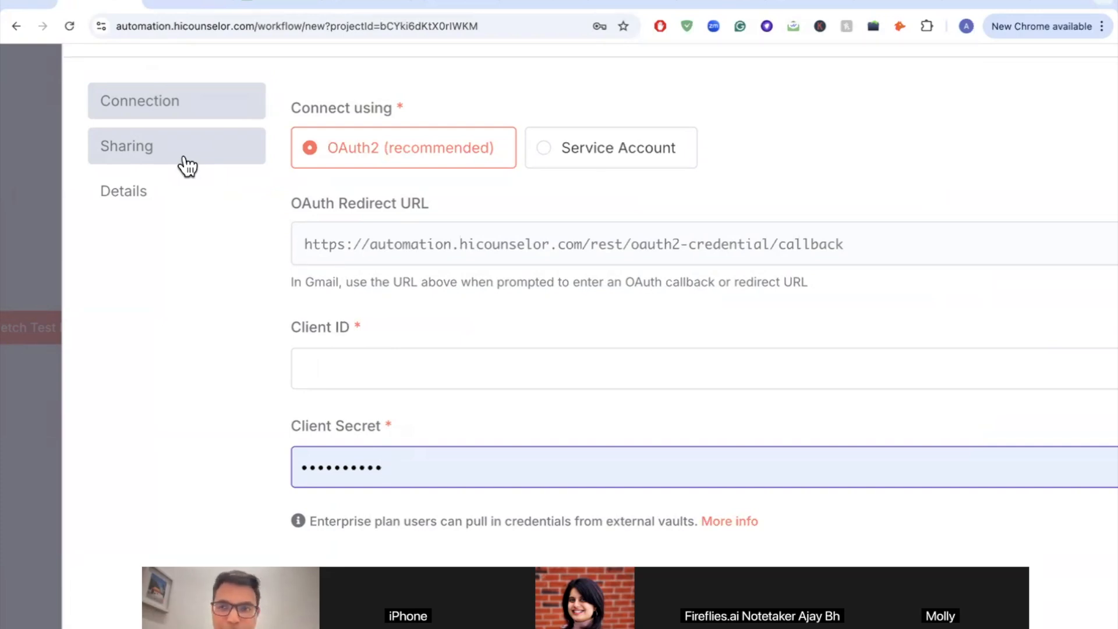
Step: In a new tab, search 'google cloud console' and open the official Google Cloud Console result
key(super+t)
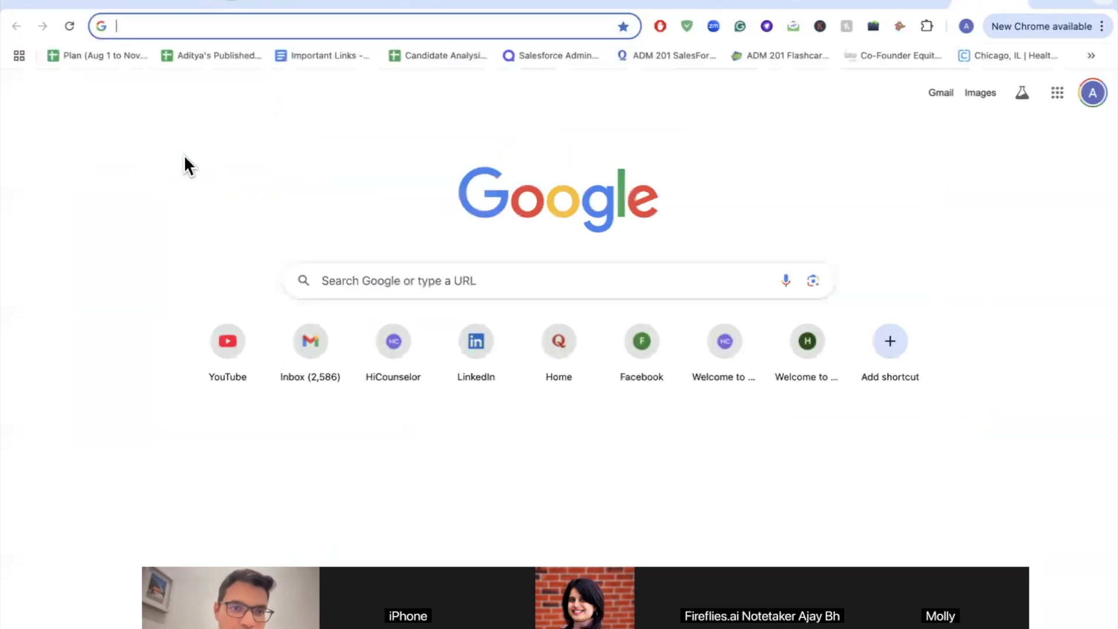
text(google.)
key(BackSpace)
text(cloud console)
key(Return)
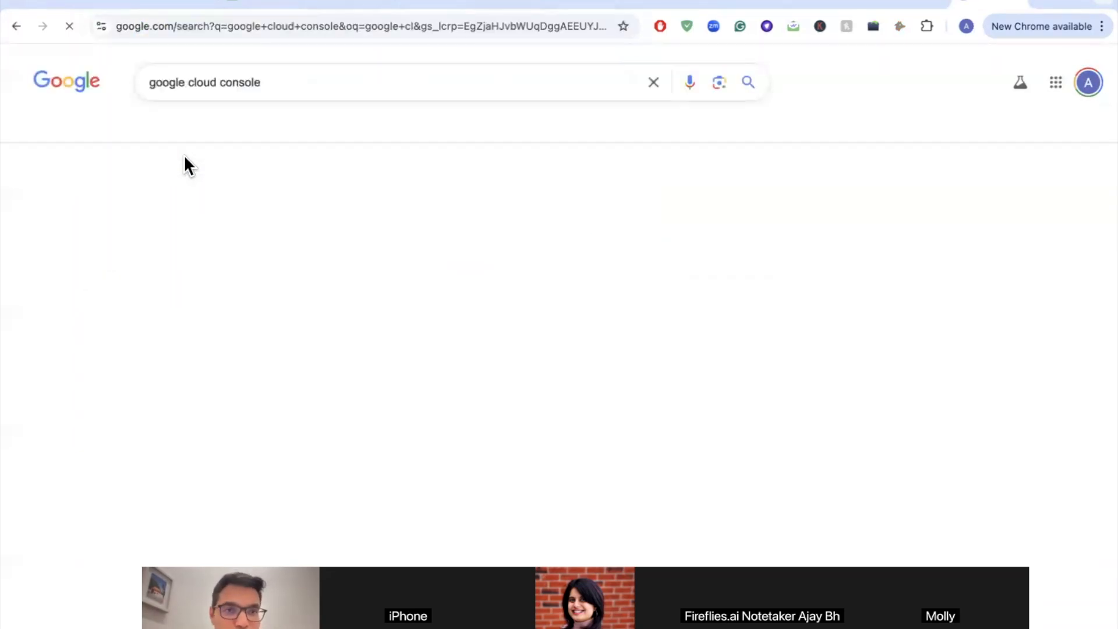
scroll(201, 280, down, 7)
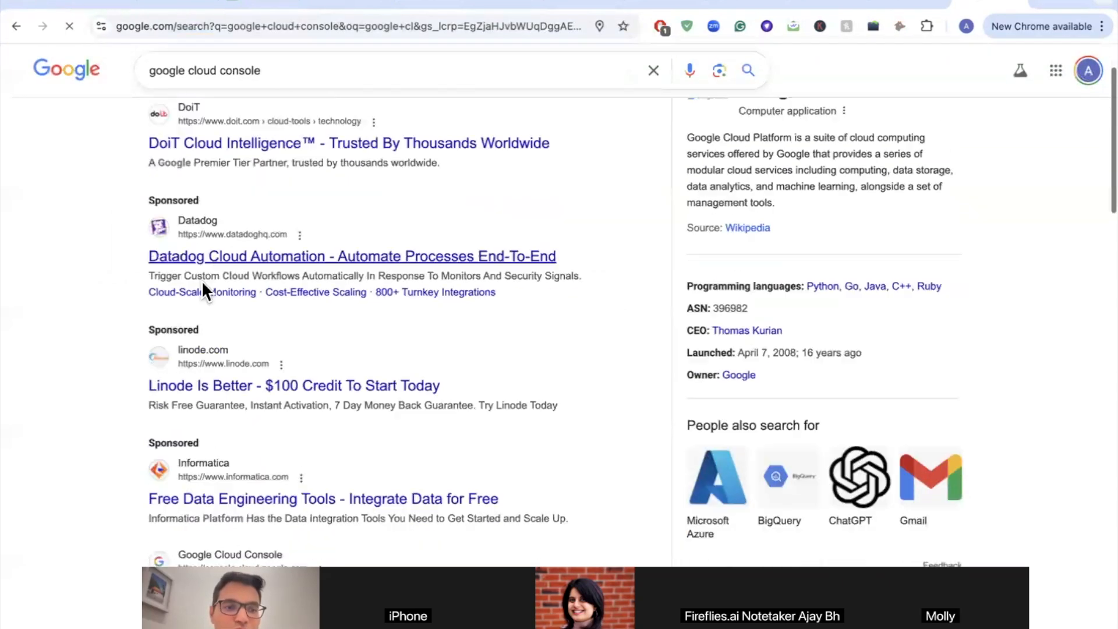
mouse_move(203, 283)
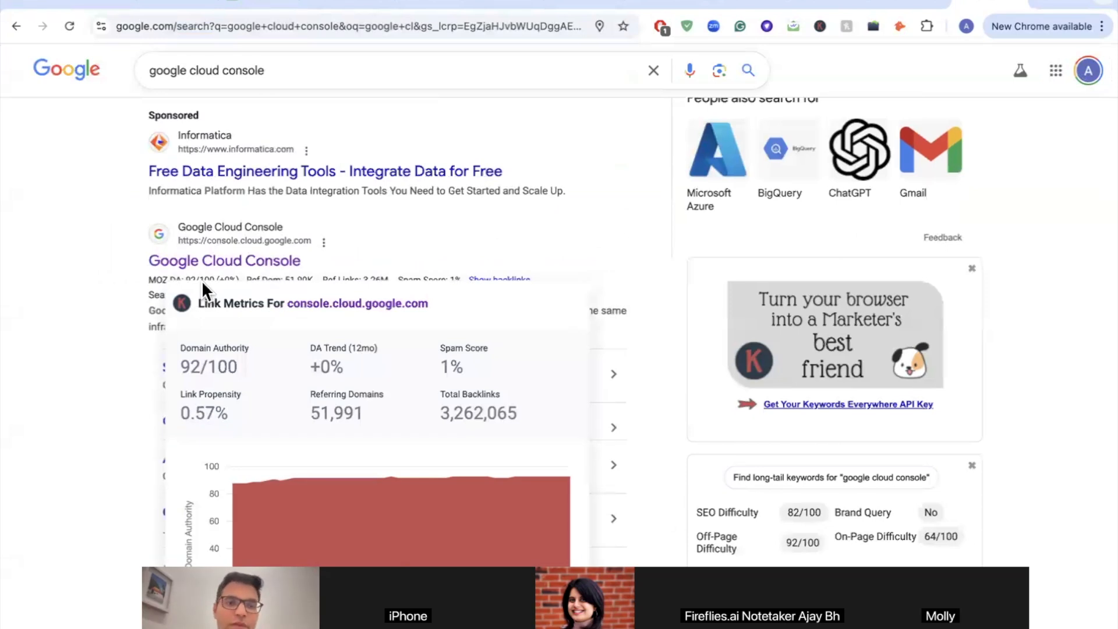
click(186, 264)
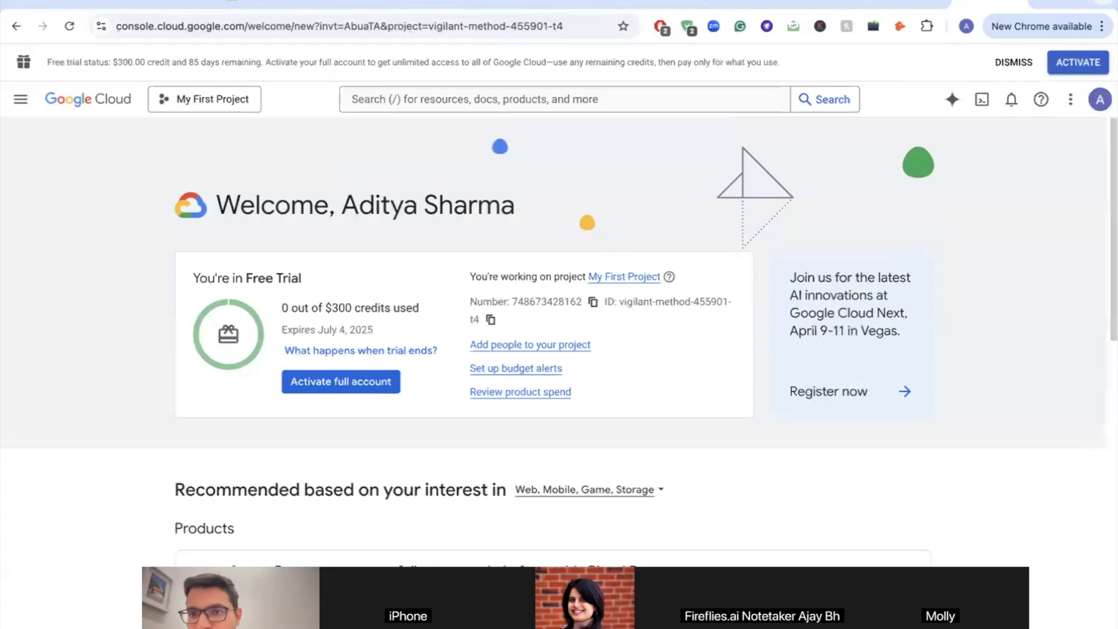
Step: Switch Google Cloud Console to the other signed-in Google account
click(1094, 102)
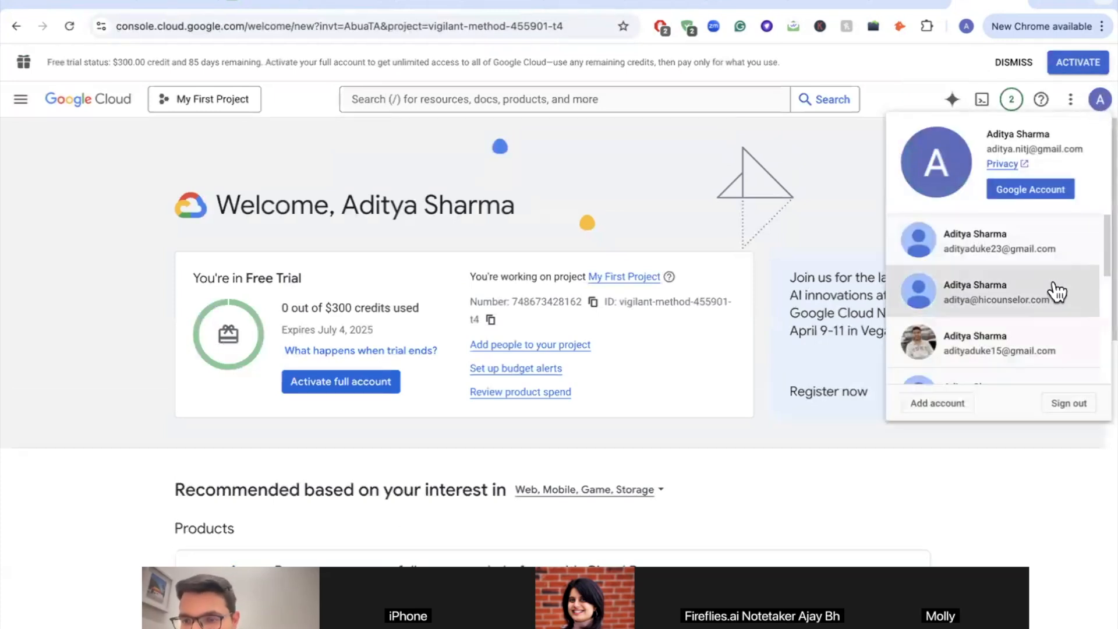
scroll(1055, 284, up, 3)
scroll(1055, 291, down, 3)
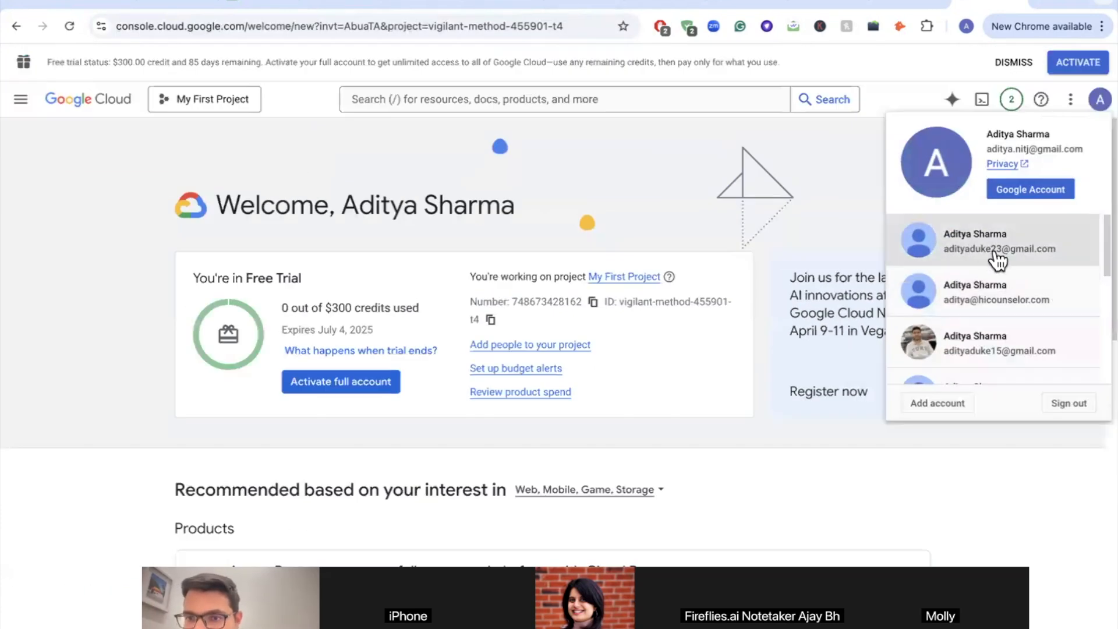
click(1018, 248)
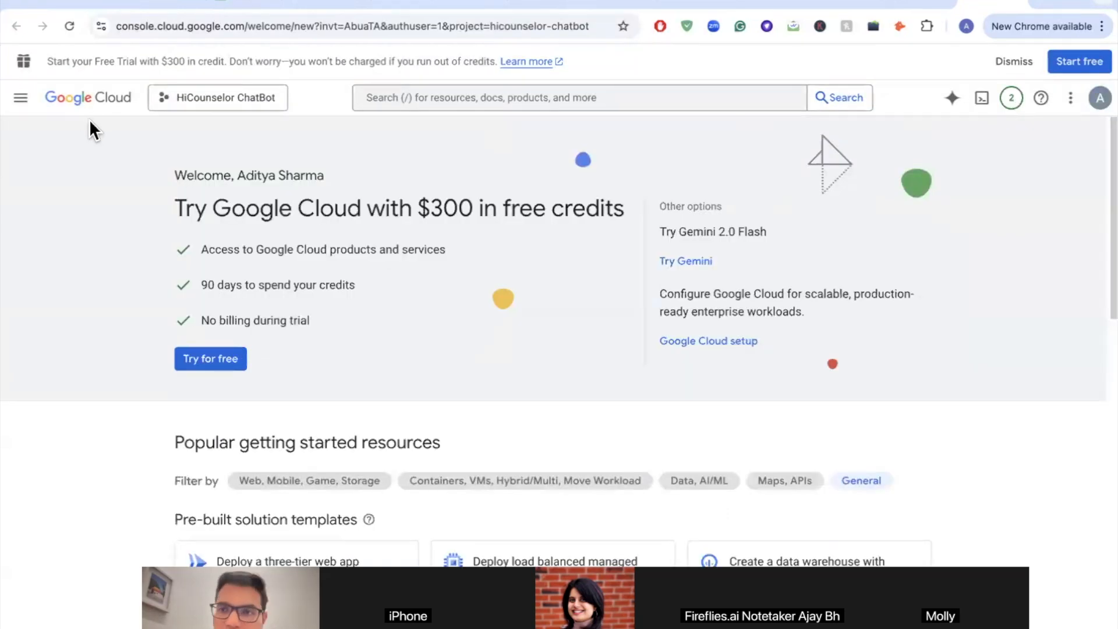
Step: Go to APIs & Services > Enabled APIs & services from the navigation menu
click(23, 100)
mouse_move(111, 251)
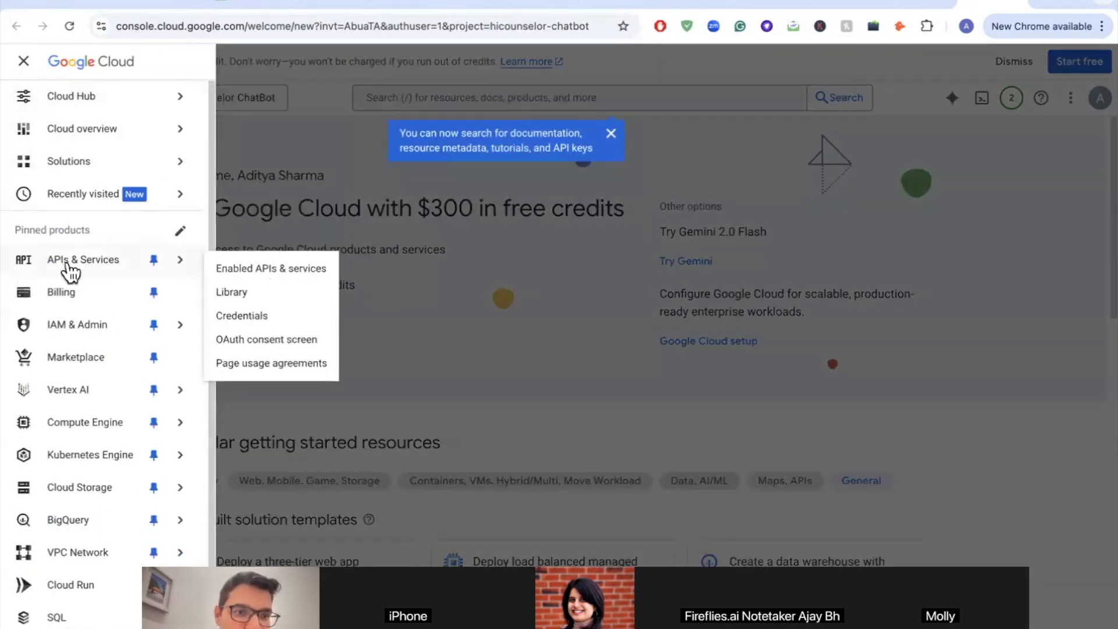
click(260, 269)
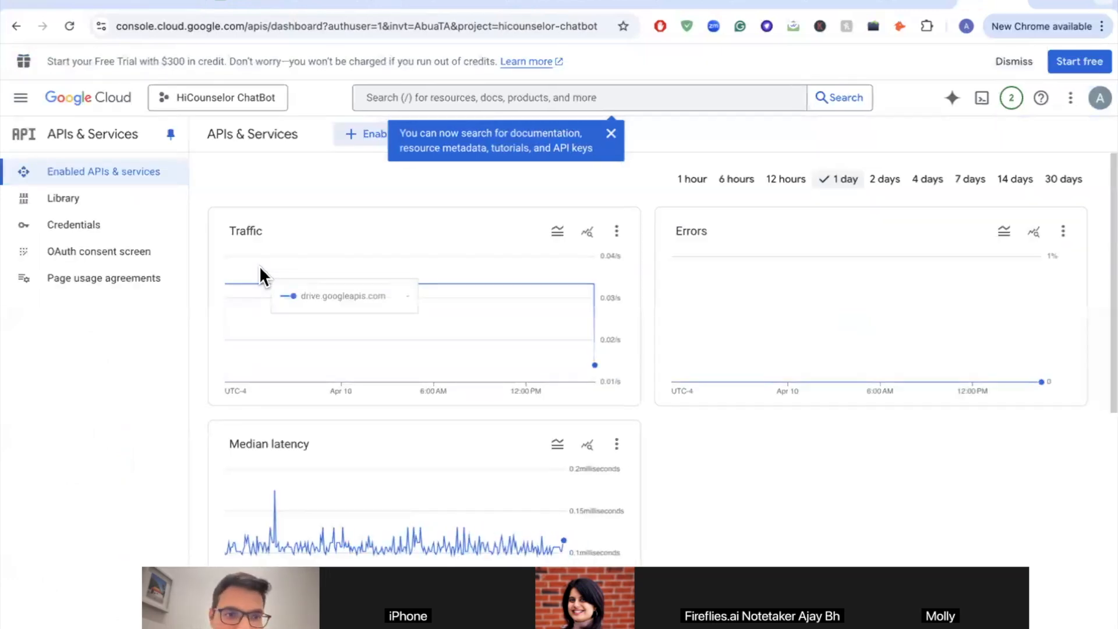
Step: Search the API Library for 'gmail', open the Gmail API page, and show the signed-in accounts
click(609, 132)
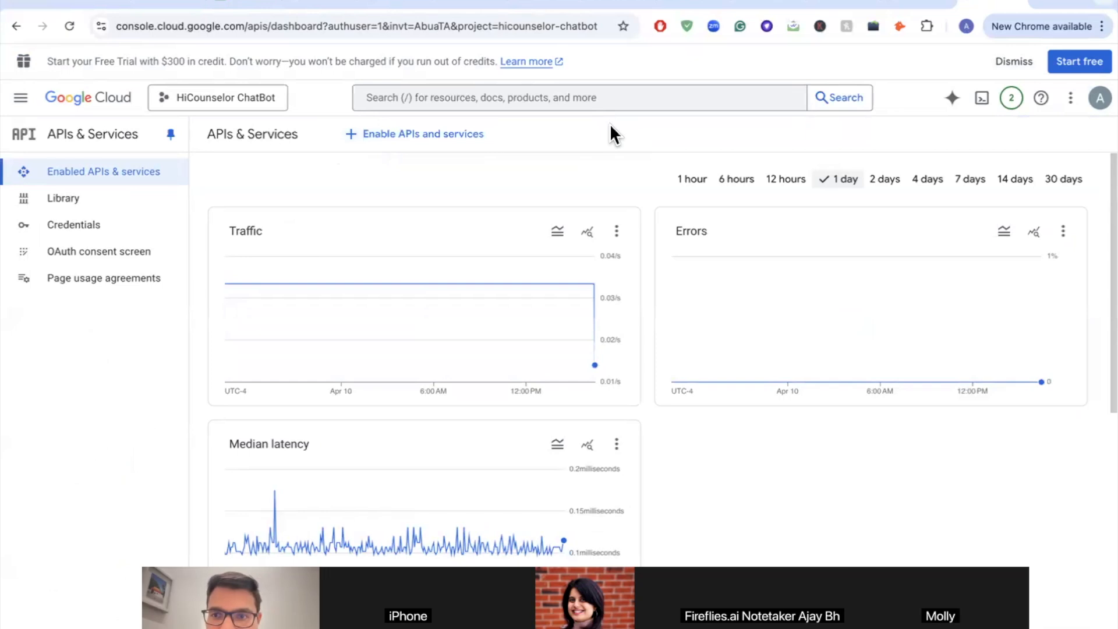
click(407, 143)
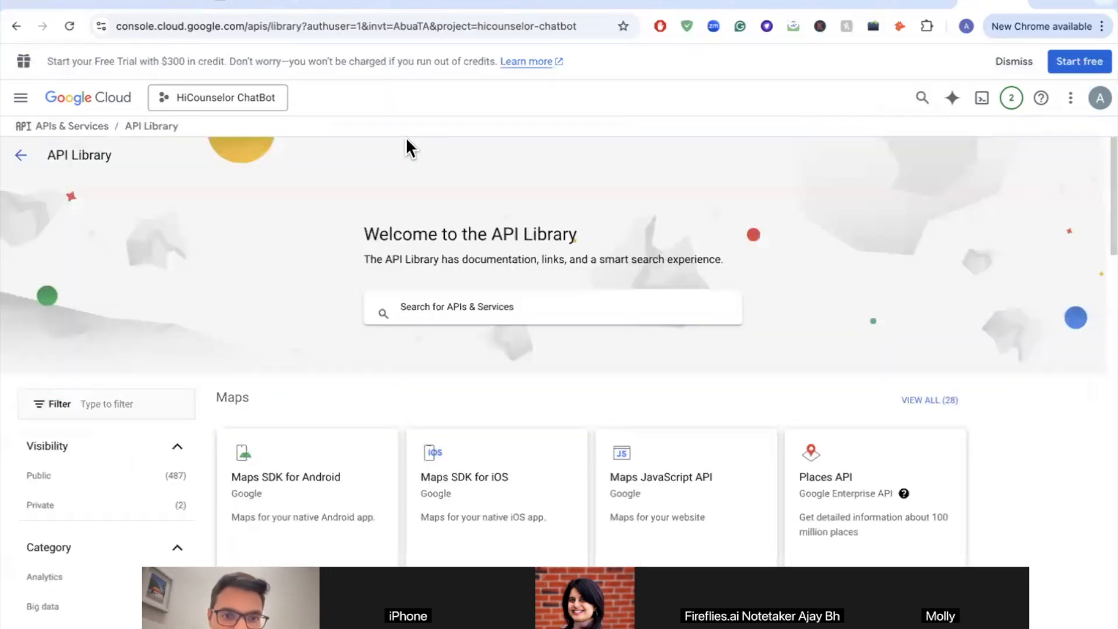
click(458, 309)
text(gmail)
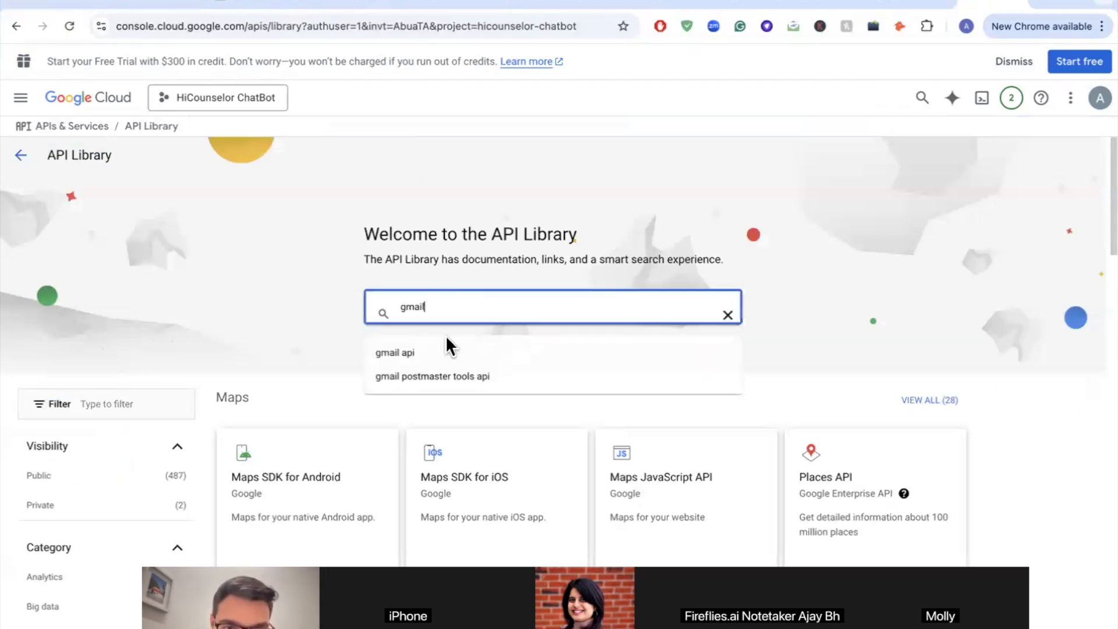
click(434, 349)
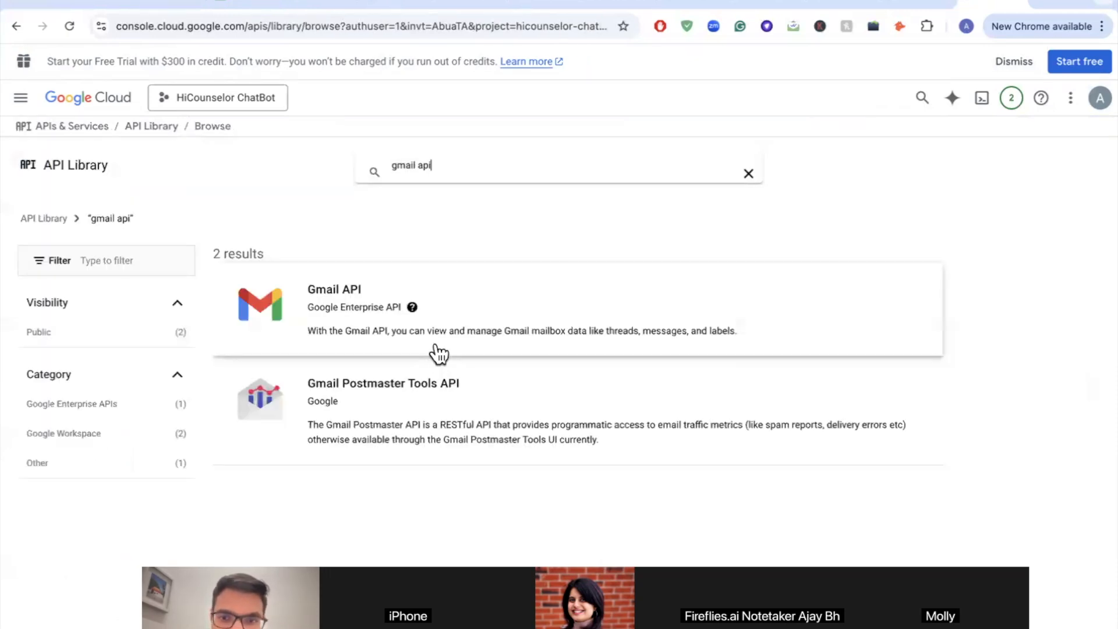
click(336, 309)
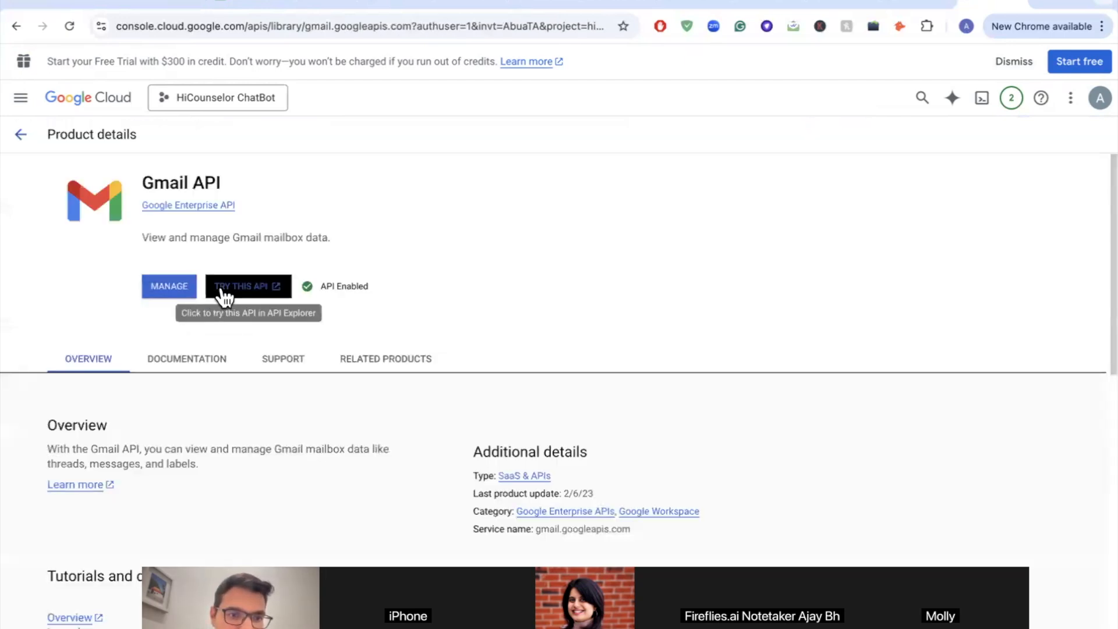
click(1092, 98)
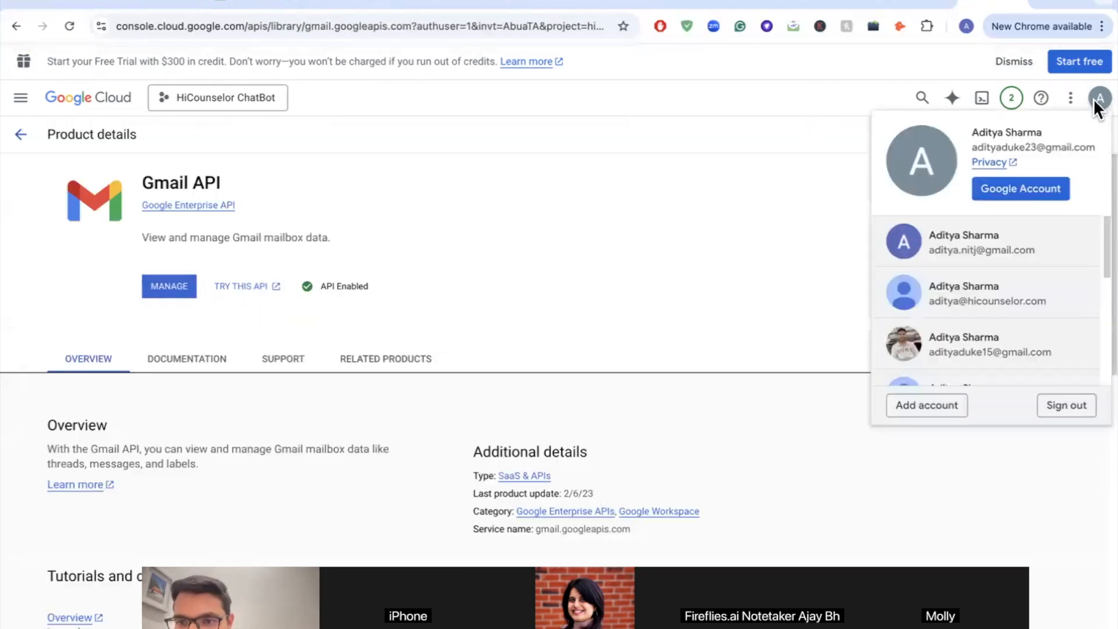
Step: Sign in with the organisation's work account by entering its password
scroll(1048, 320, down, 1)
scroll(1048, 320, down, 2)
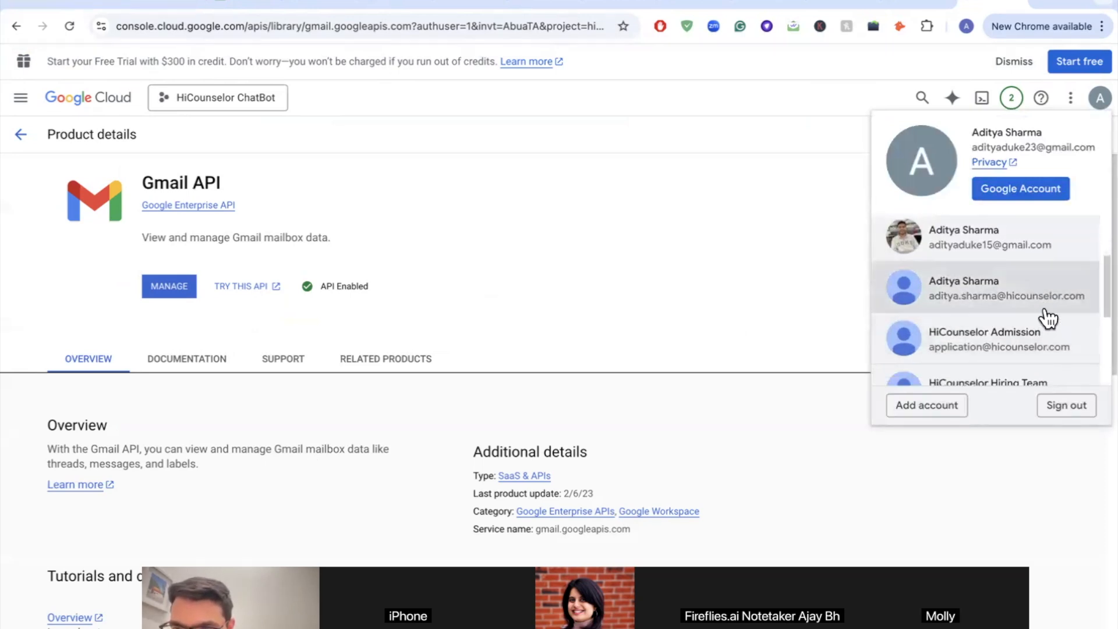
scroll(1048, 319, down, 1)
scroll(1048, 319, down, 2)
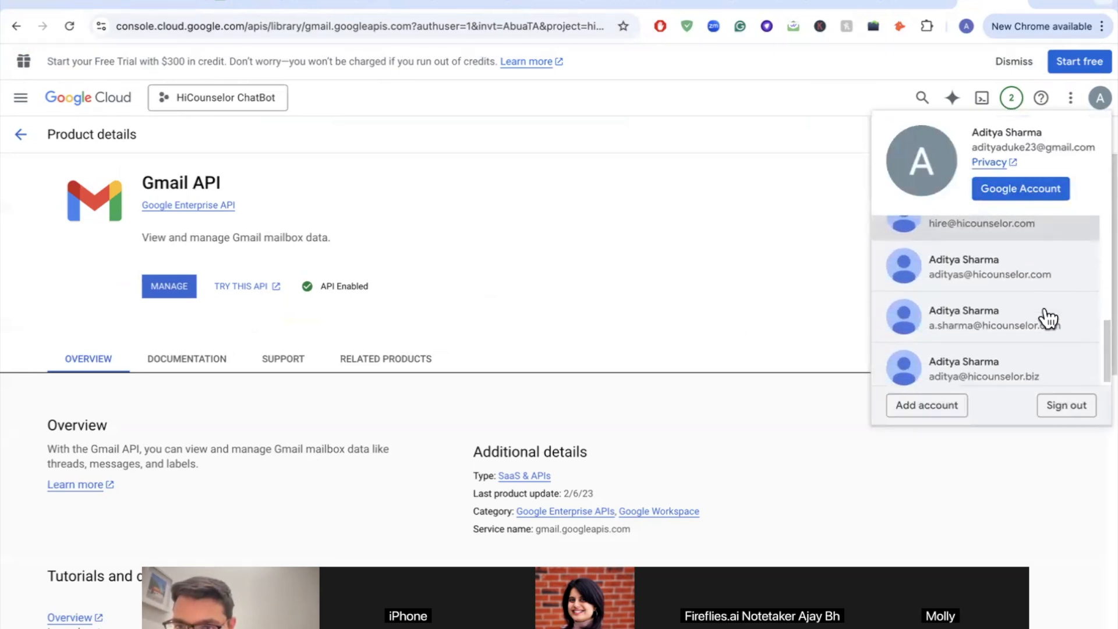
scroll(1048, 319, up, 2)
scroll(1048, 318, up, 3)
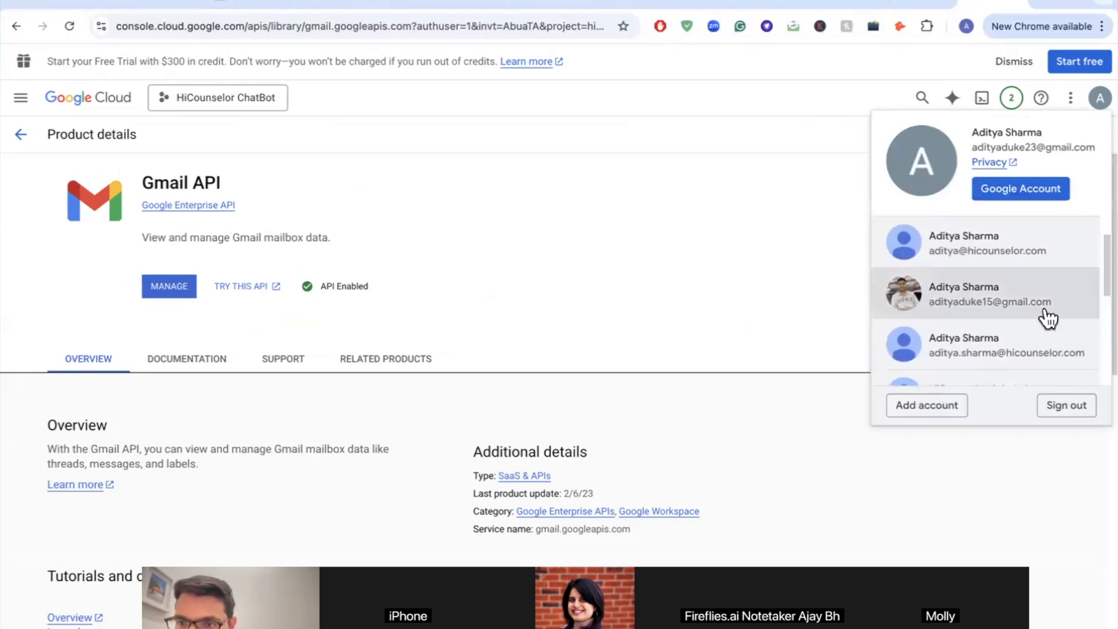
scroll(1036, 334, down, 1)
scroll(1035, 334, up, 1)
click(968, 344)
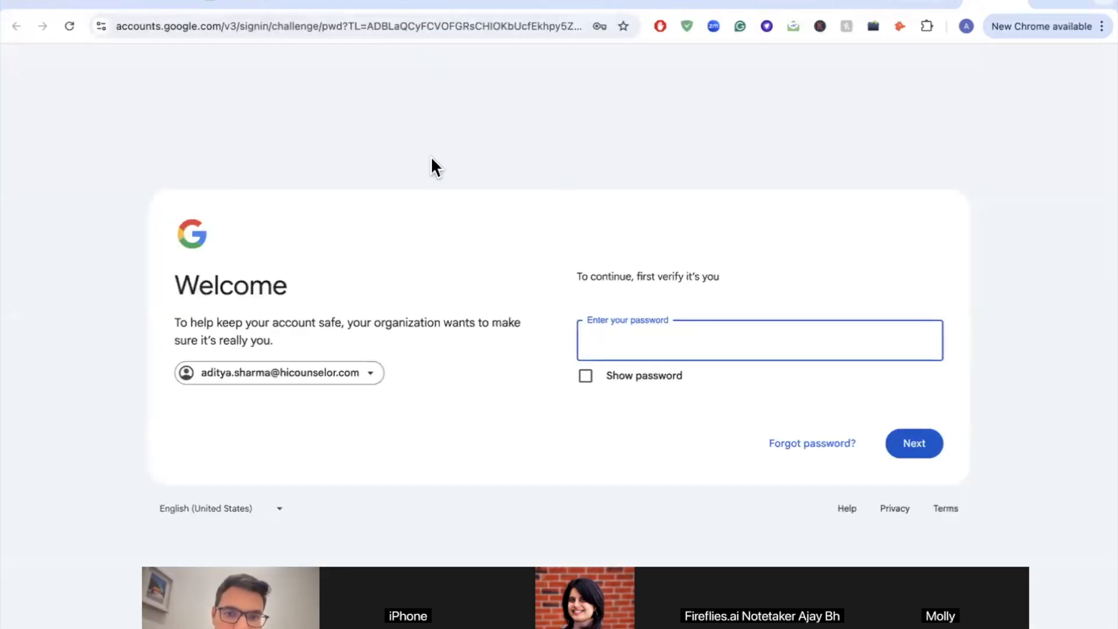
text(••••••••••)
key(Return)
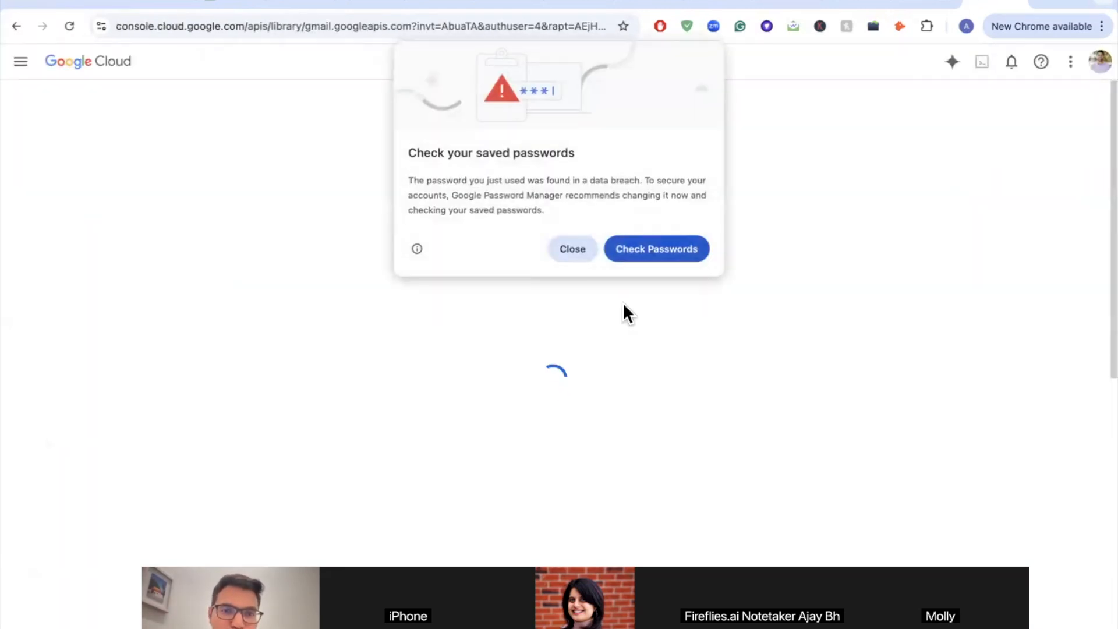
click(560, 249)
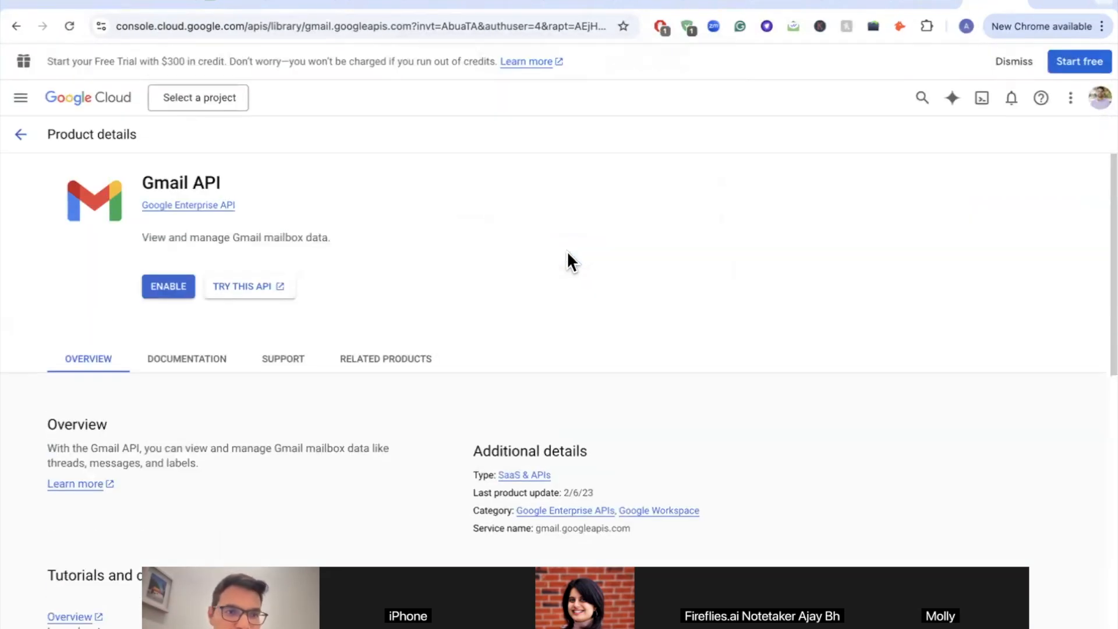
Step: Reopen Google Cloud Console via a web search and switch it to the work account
click(383, 25)
text(google)
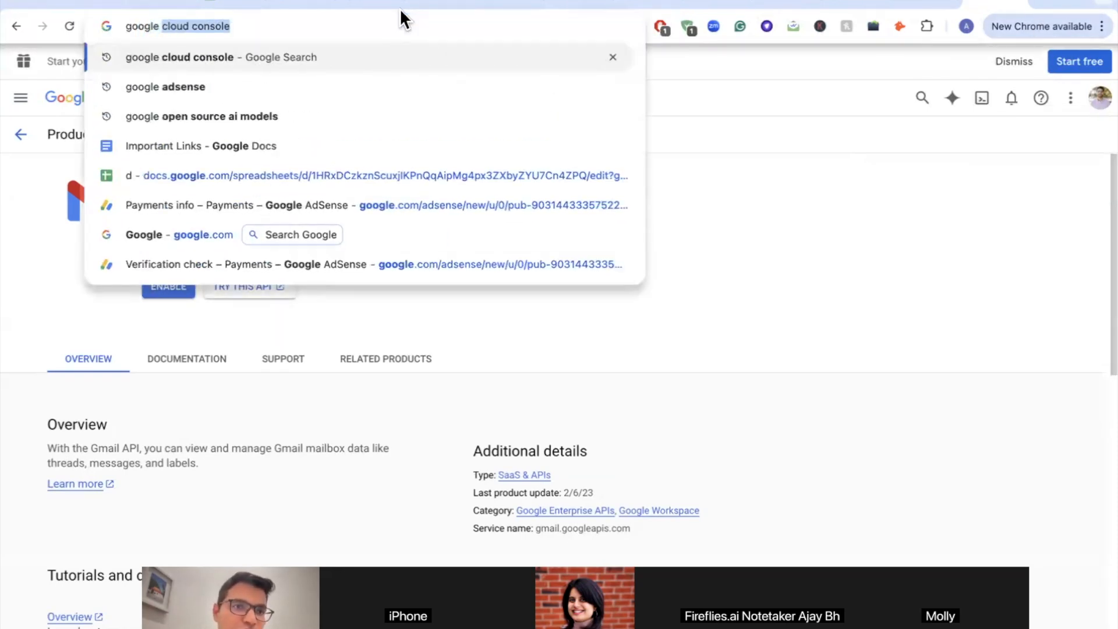
key(Return)
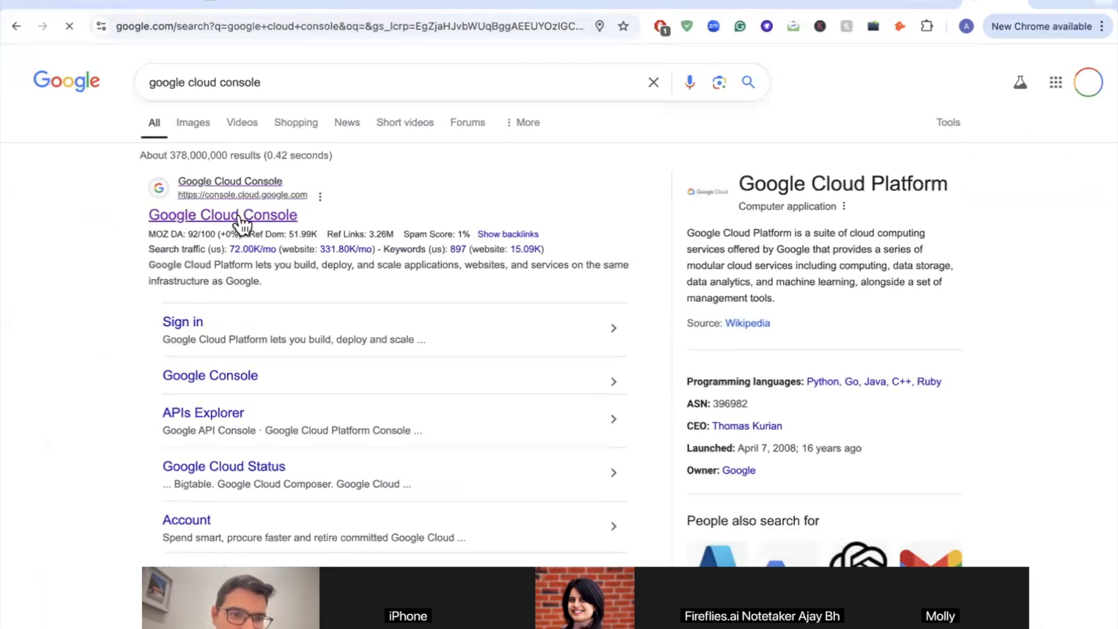
click(239, 216)
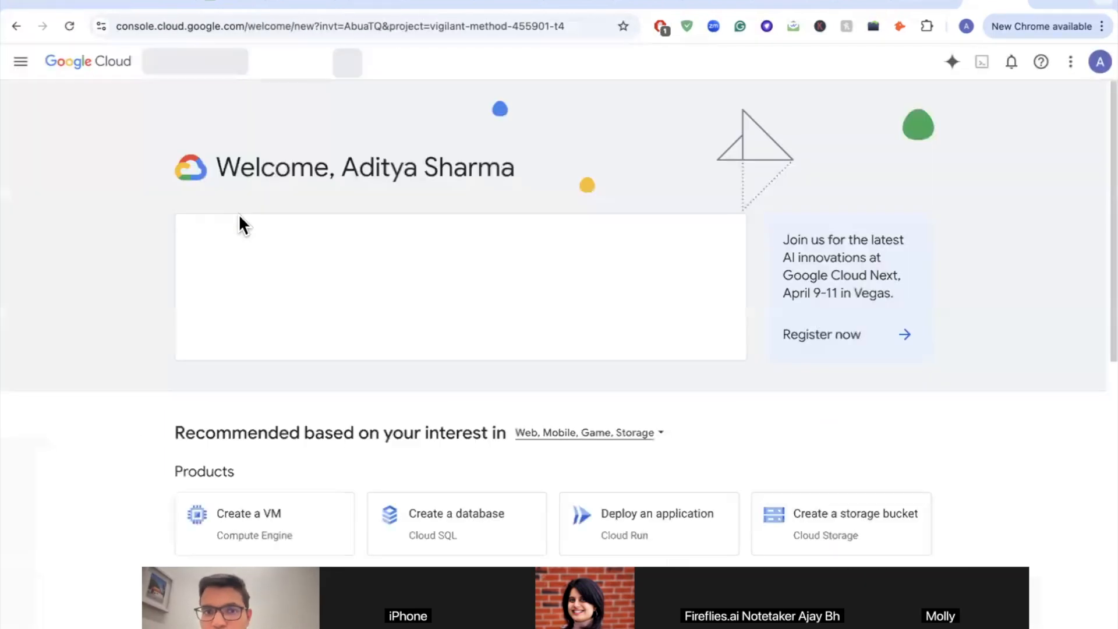
click(1099, 99)
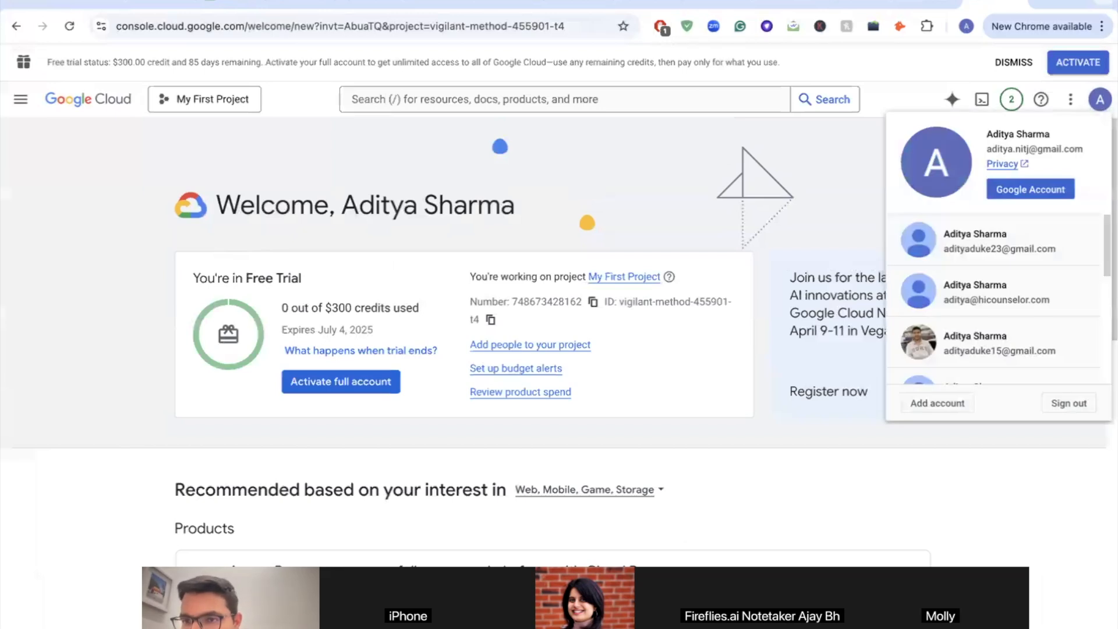
scroll(1019, 289, down, 4)
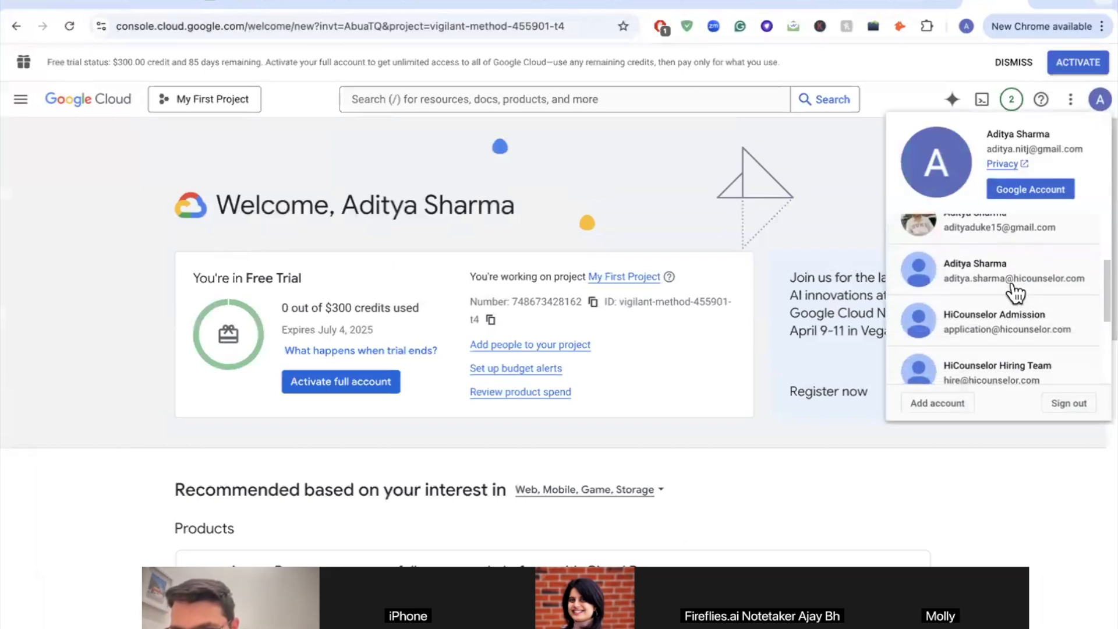
click(1000, 284)
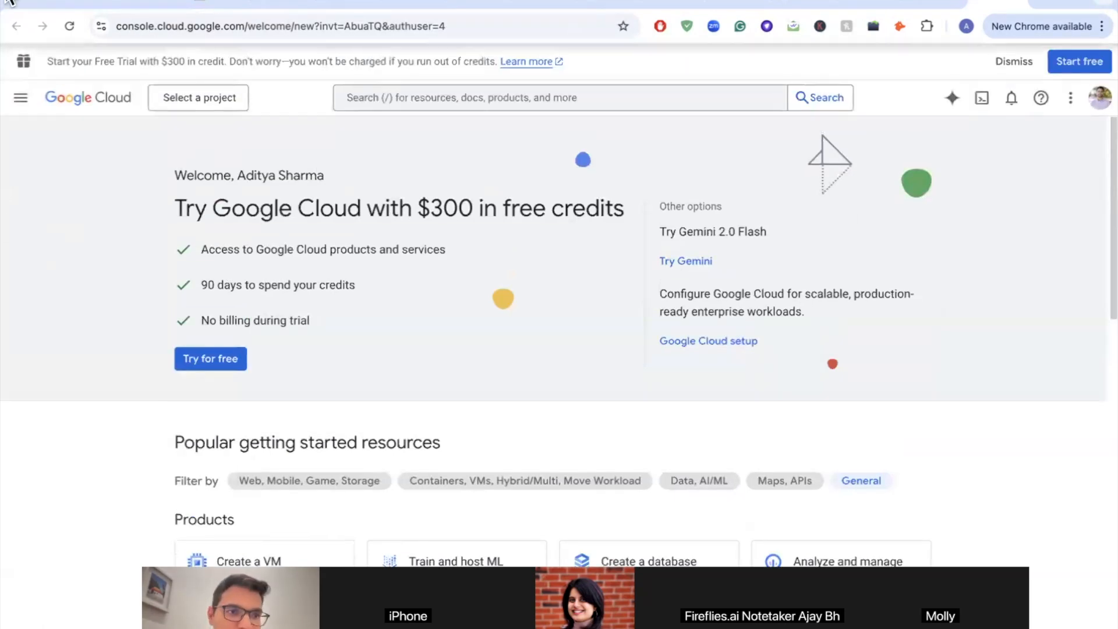
Step: Open APIs & Services > Enabled APIs & services from the console menu
click(20, 97)
mouse_move(90, 269)
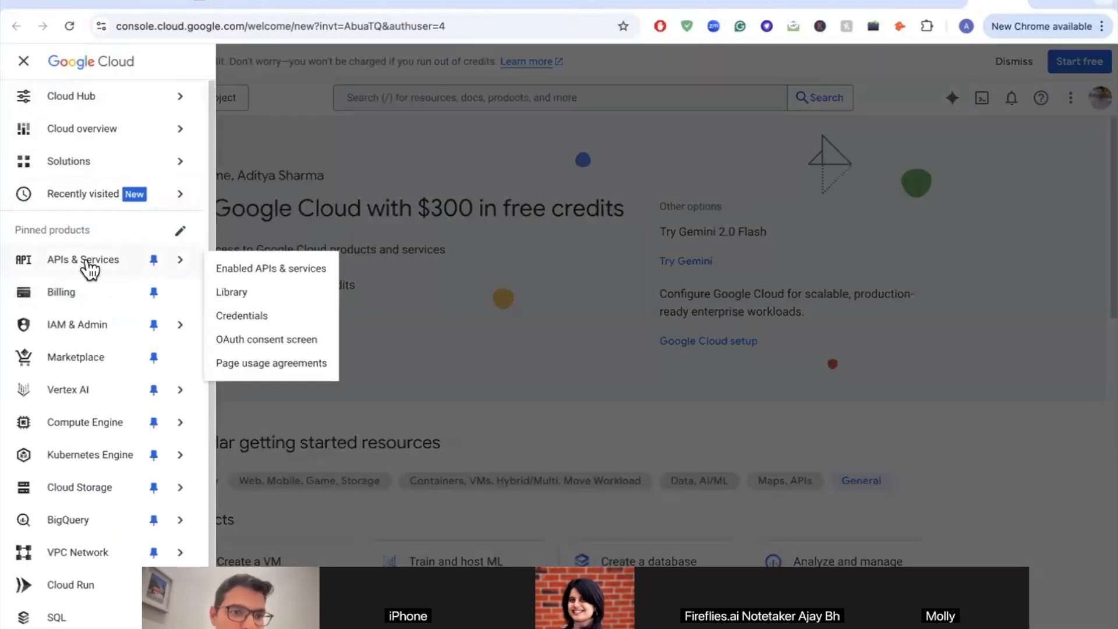
click(268, 272)
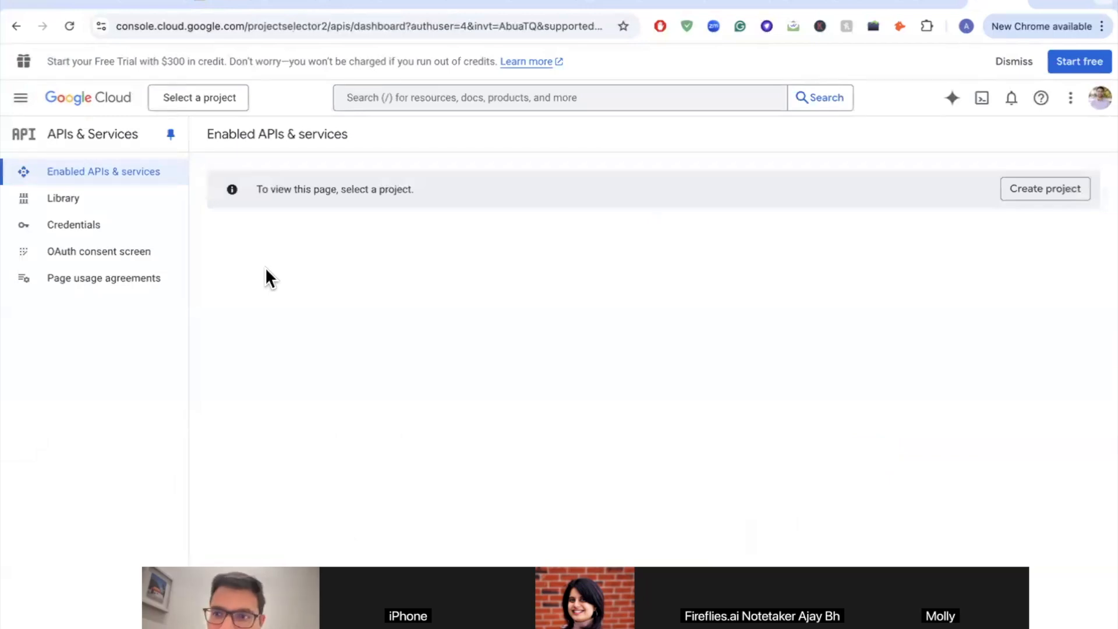
Step: Create a new Google Cloud project named 'Evaluate Resume Agent'
click(1070, 189)
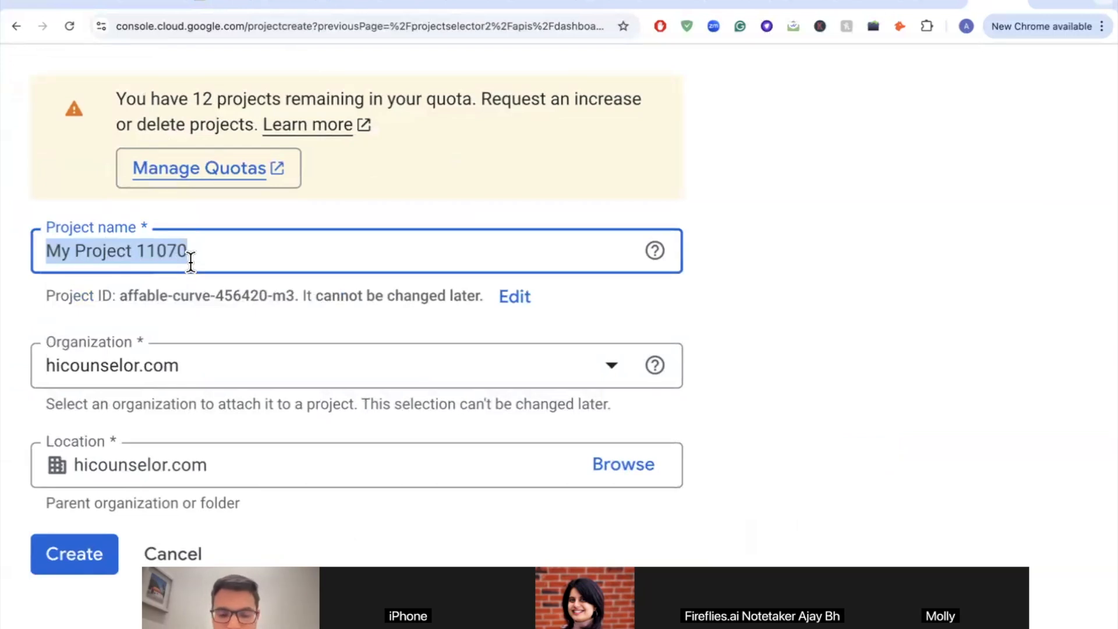
text(Evaluate Resum)
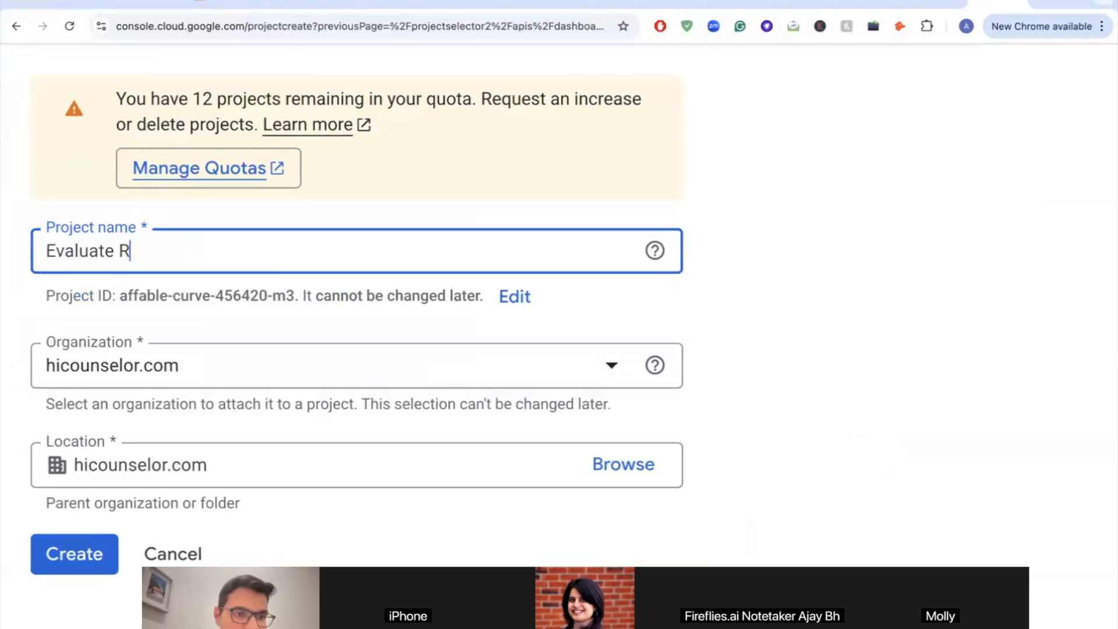
text(e Agent)
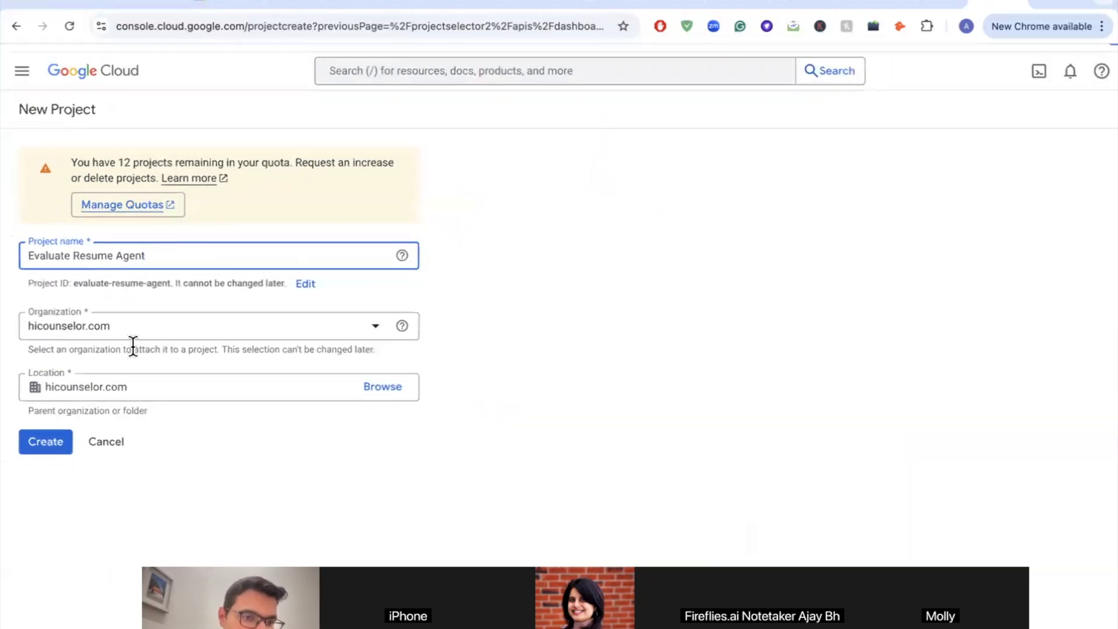
click(53, 445)
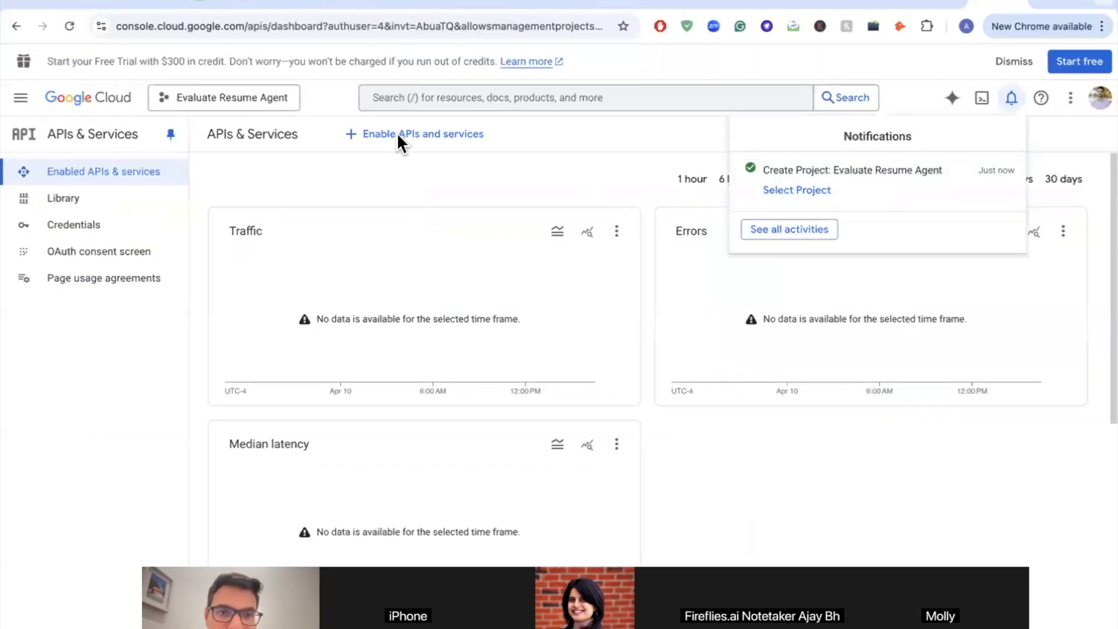
Step: Enable the Gmail API for Evaluate Resume Agent and start the consent screen setup from Credentials
click(426, 136)
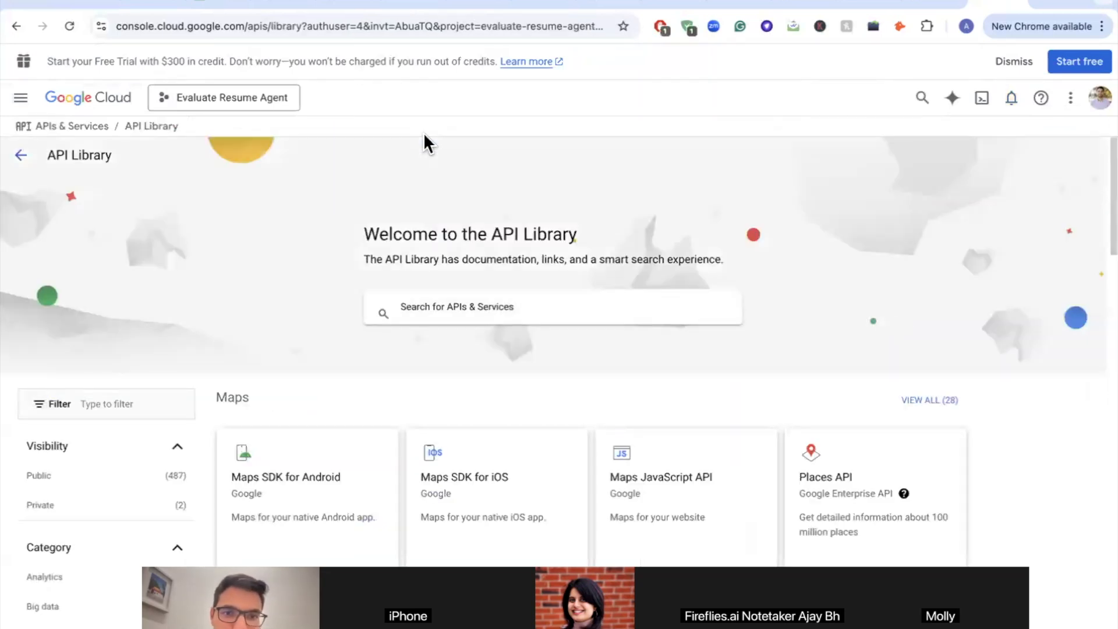
click(476, 302)
text(gm)
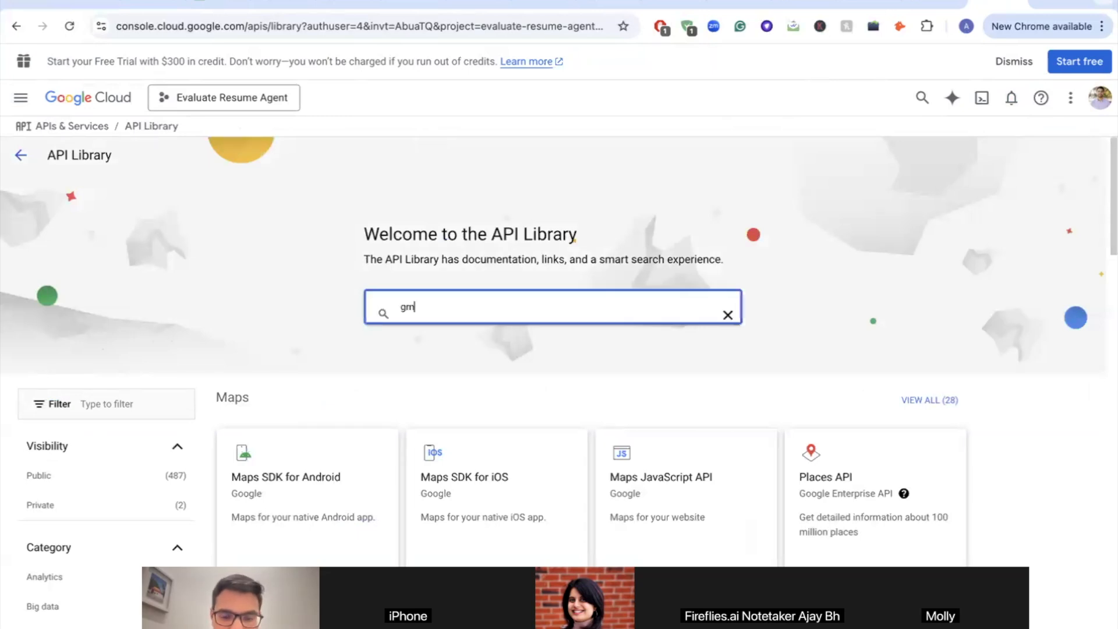
text(ail api)
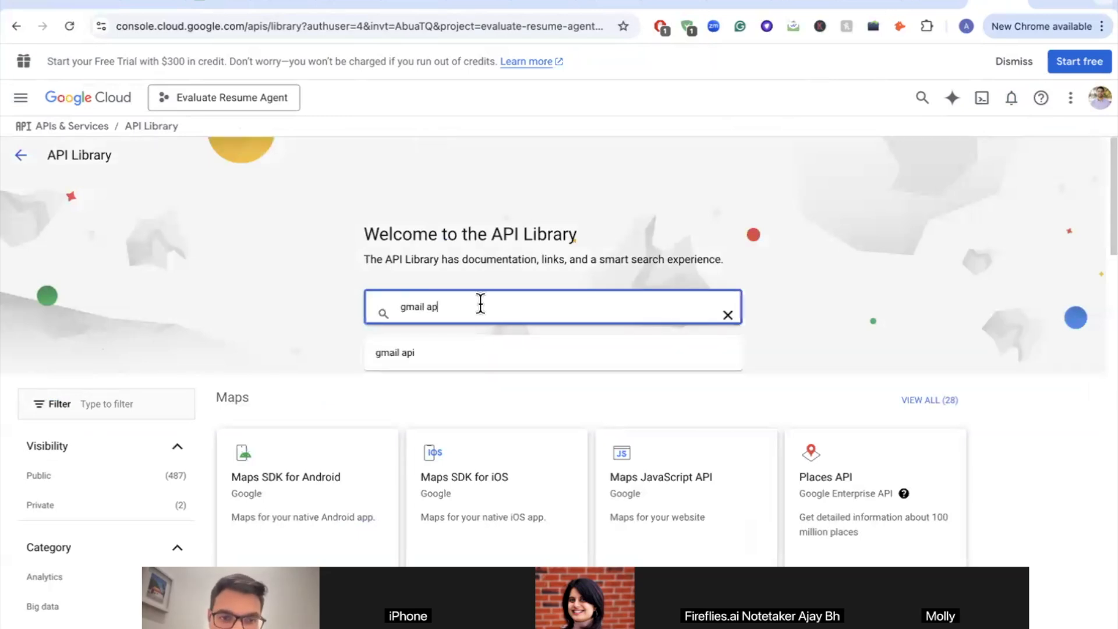
click(466, 354)
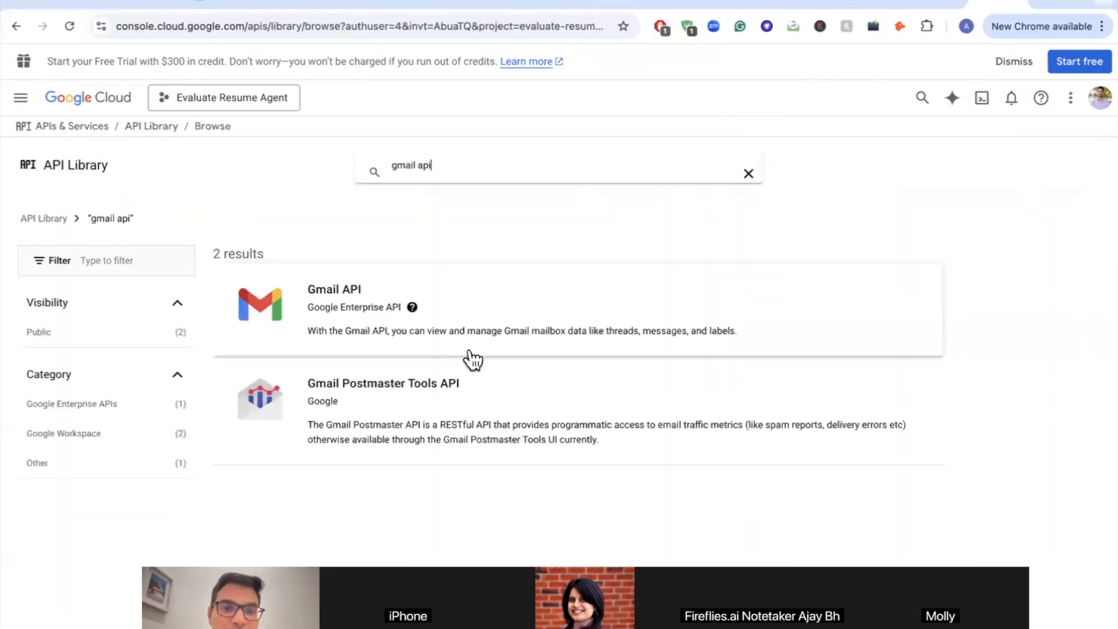
click(293, 290)
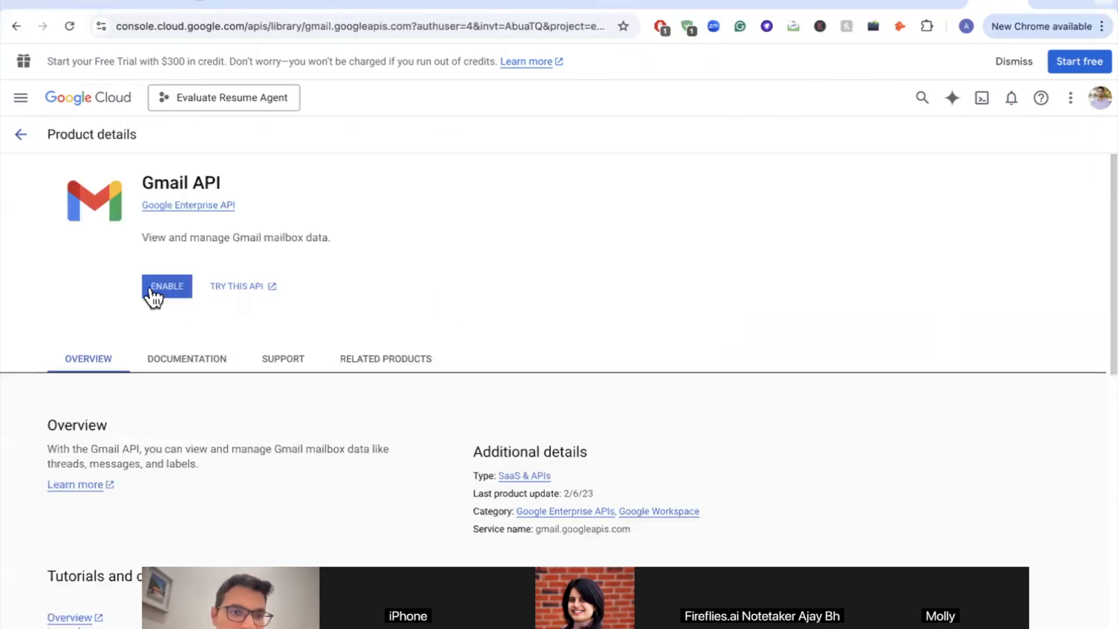
click(158, 286)
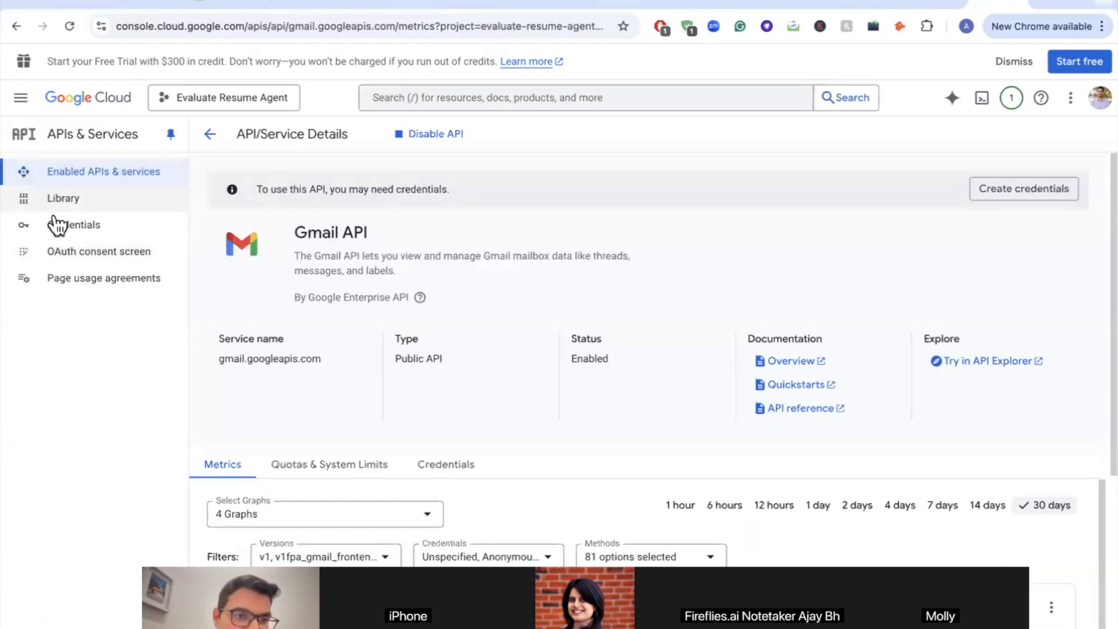
click(73, 232)
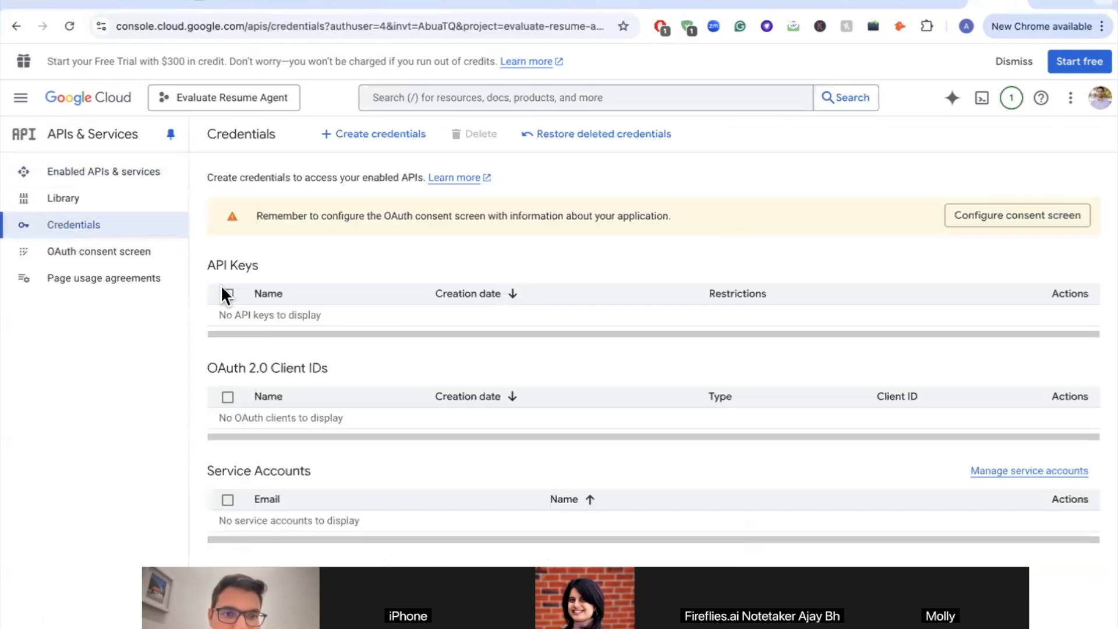
click(1084, 224)
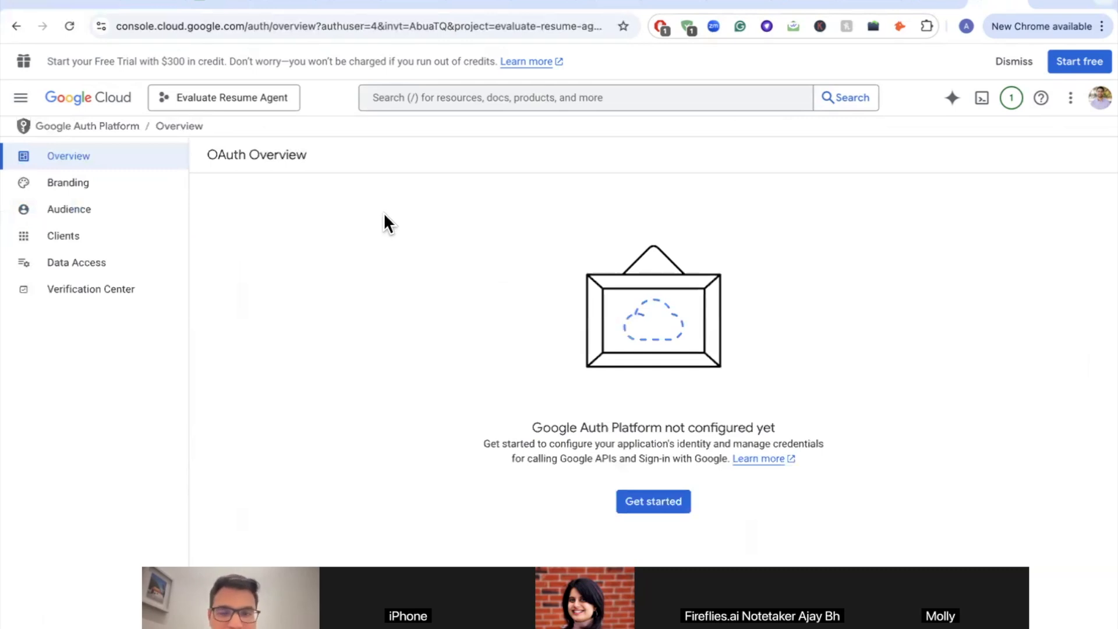
Step: Name the app 'Resume Evaluate Agent' and select the account's e-mail as user support contact
click(652, 512)
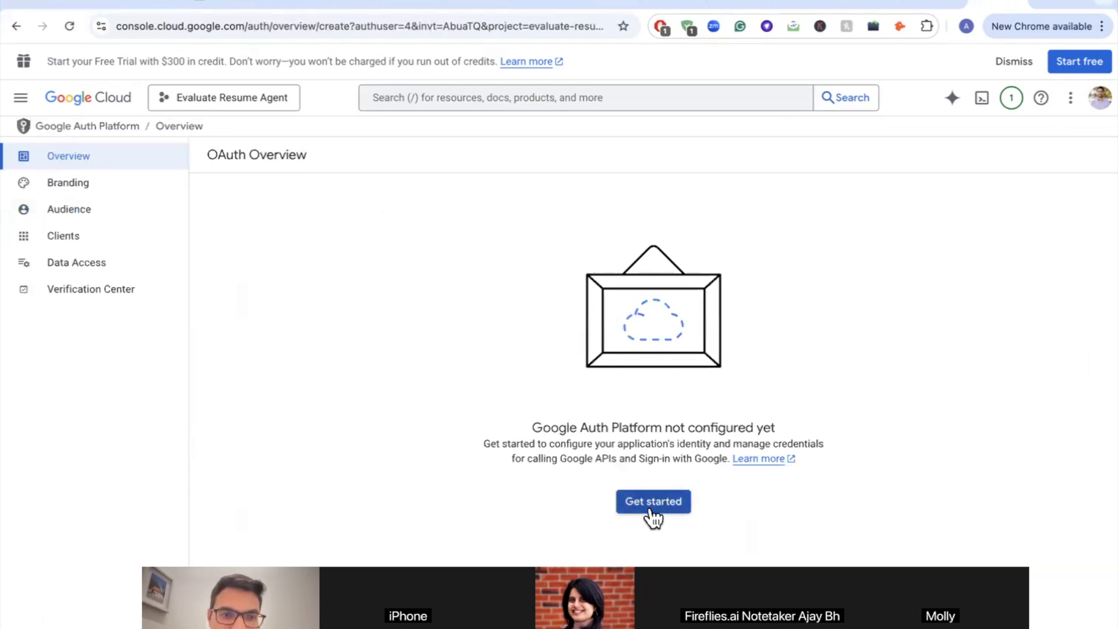
click(333, 243)
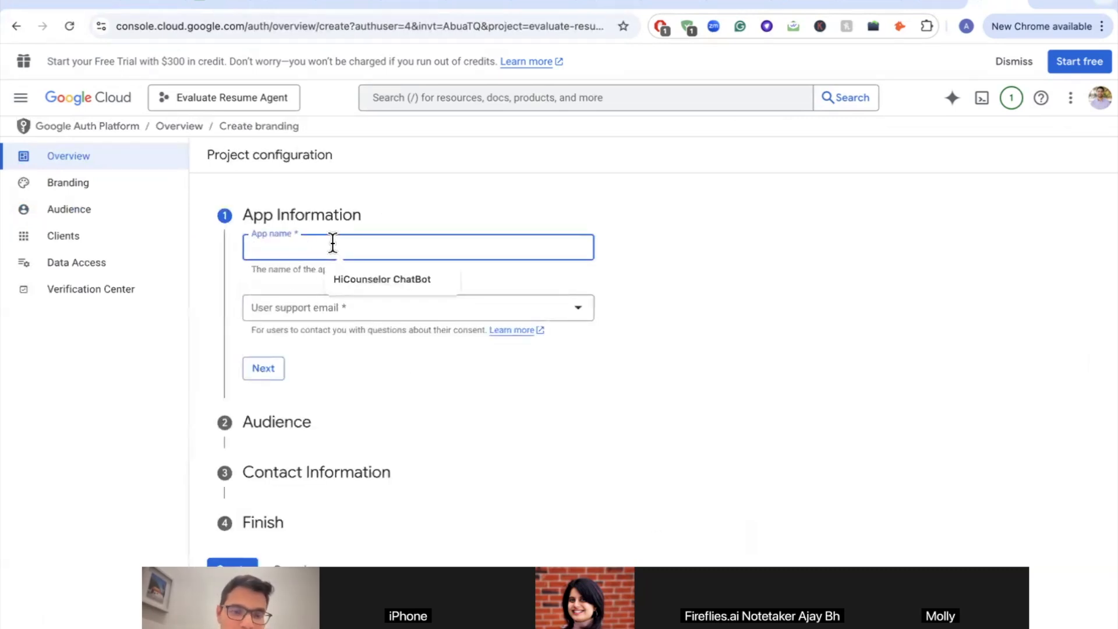
text(Resu)
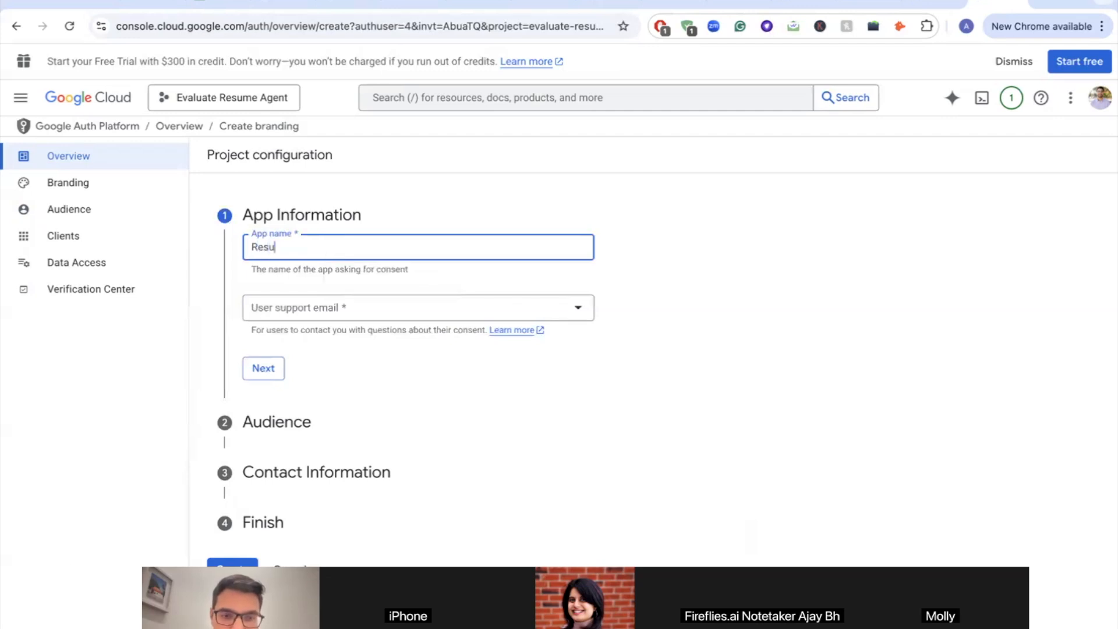
text(me Evaluate Agent)
click(328, 313)
click(333, 311)
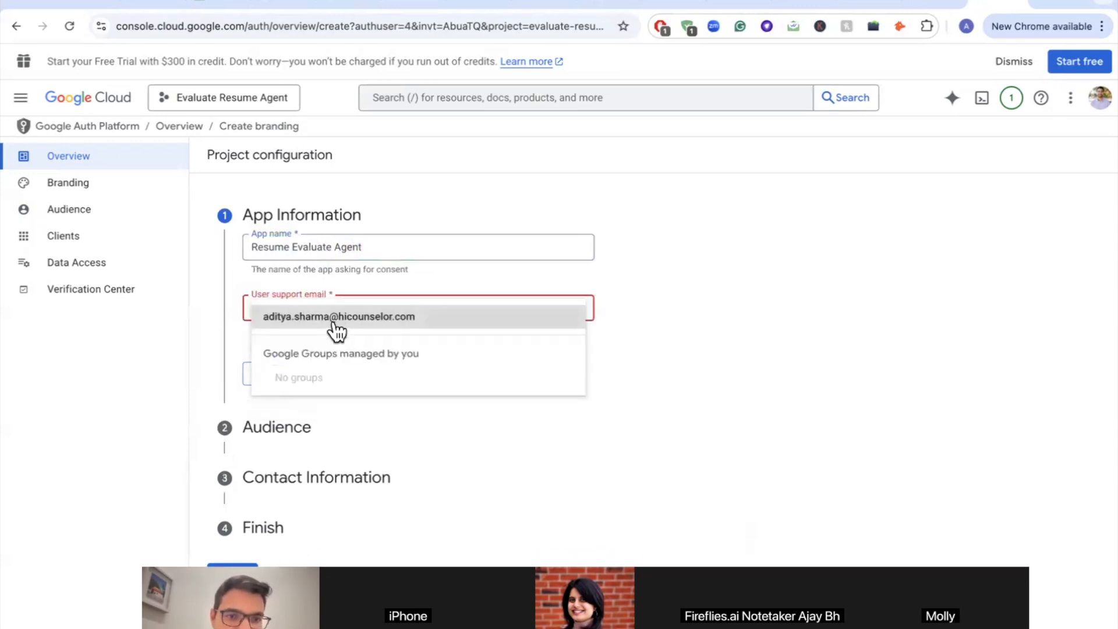
click(334, 319)
click(263, 368)
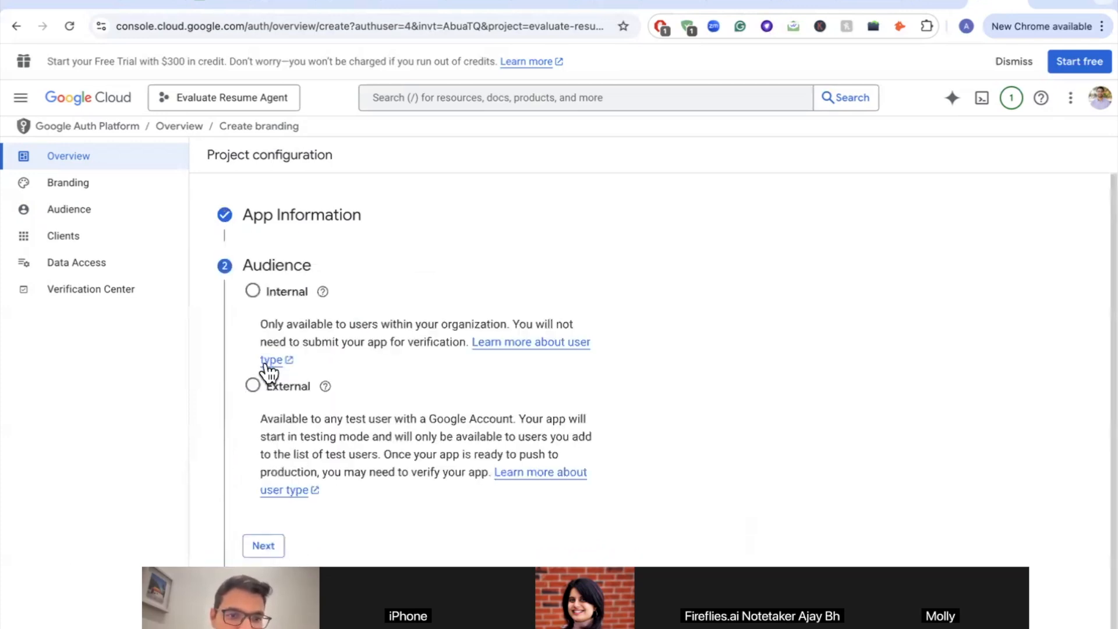
Step: Set the audience to External and enter the developer contact e-mail address
click(253, 386)
scroll(257, 399, down, 1)
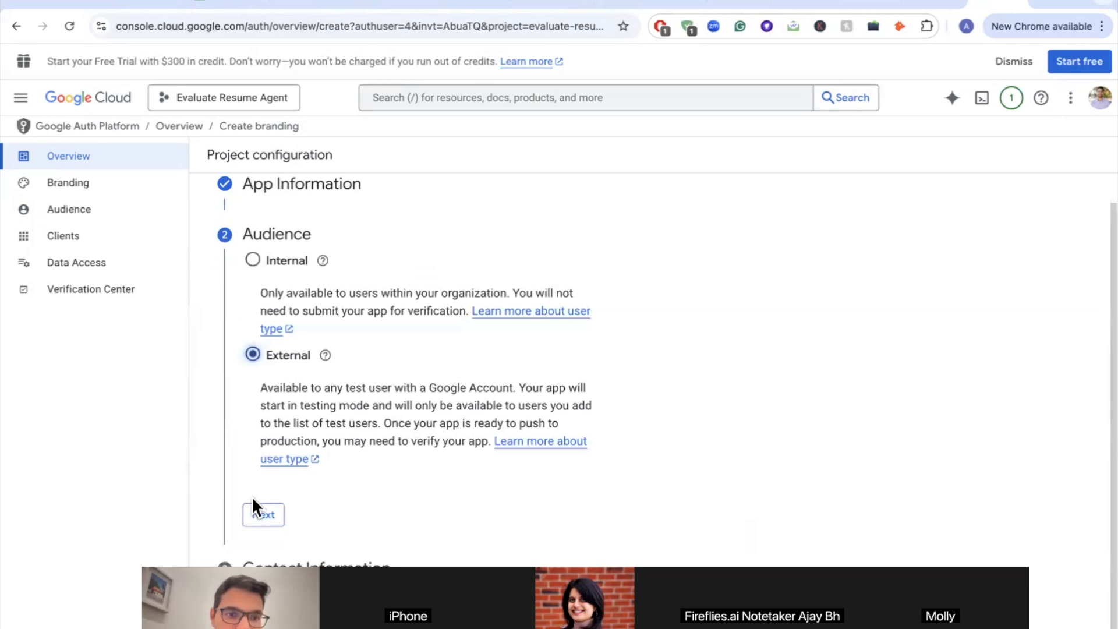
click(259, 514)
click(303, 349)
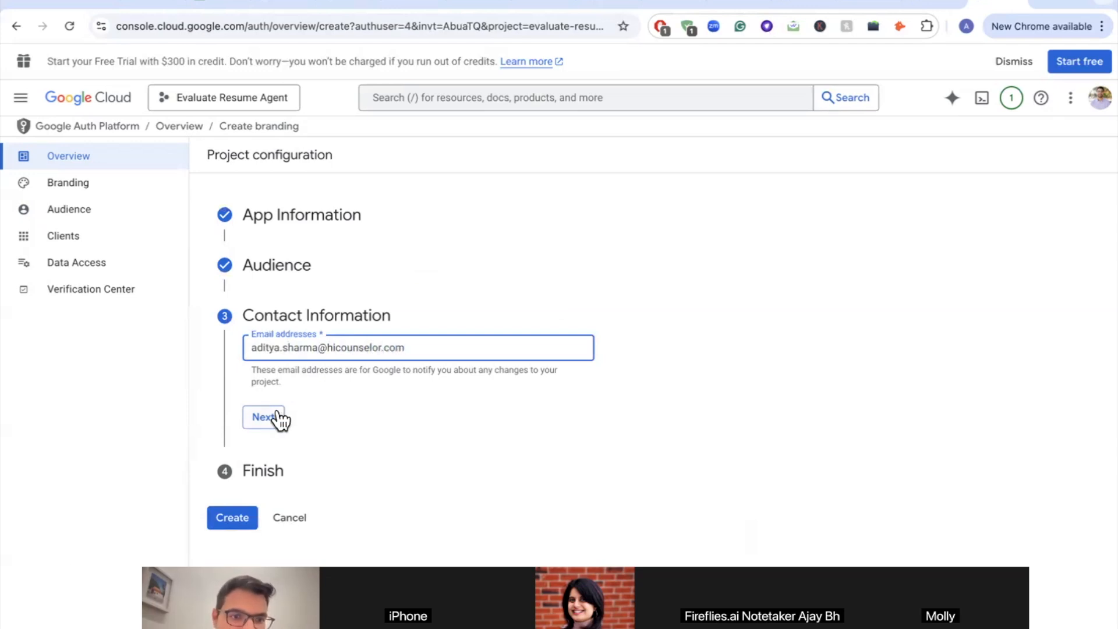
click(279, 417)
Step: Agree to the Google API user data policy and create the auth platform configuration
click(274, 434)
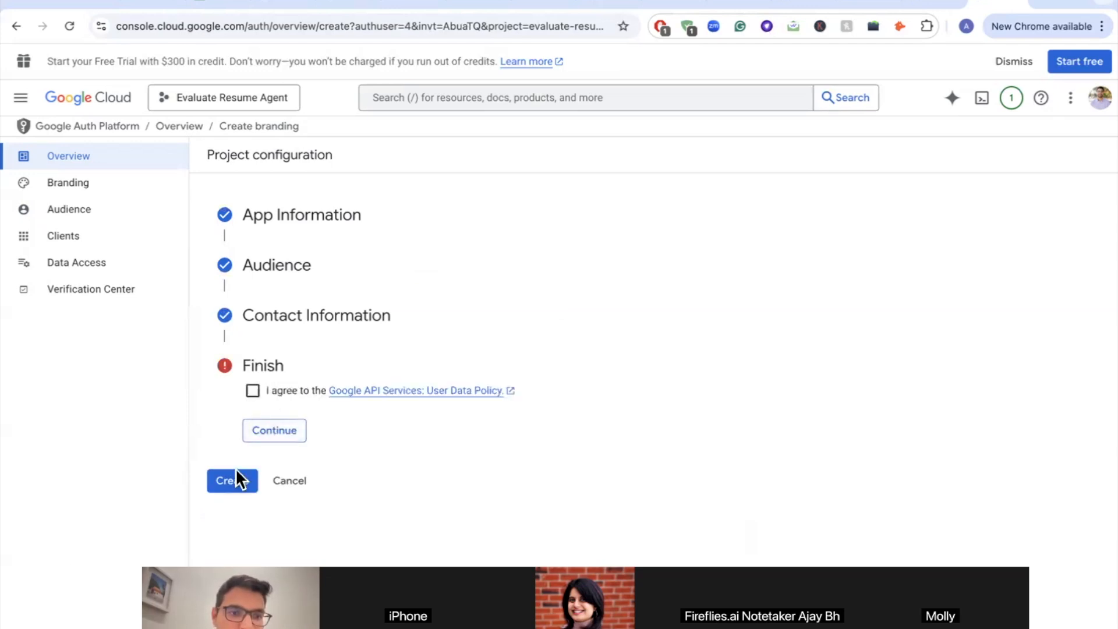
click(268, 433)
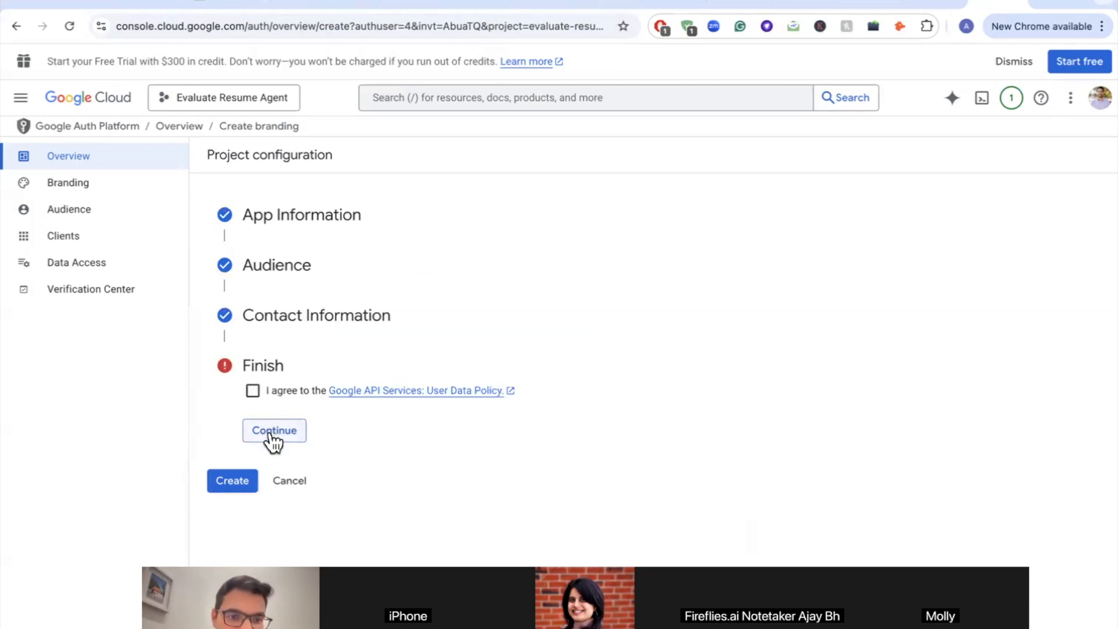
click(252, 391)
click(268, 434)
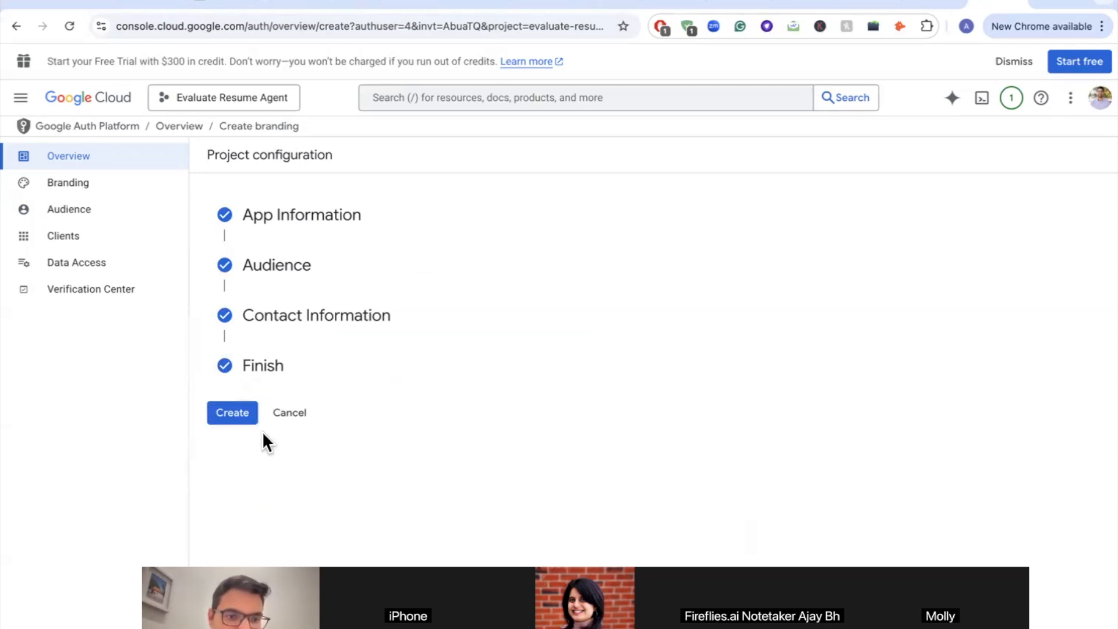
click(227, 408)
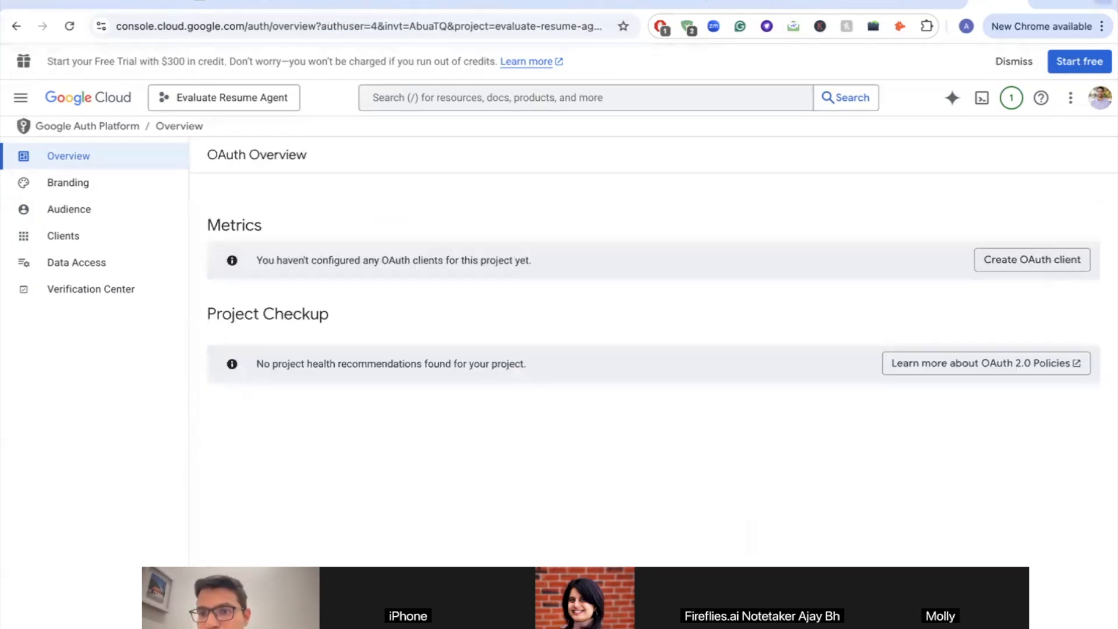
scroll(1042, 274, up, 5)
scroll(957, 283, down, 5)
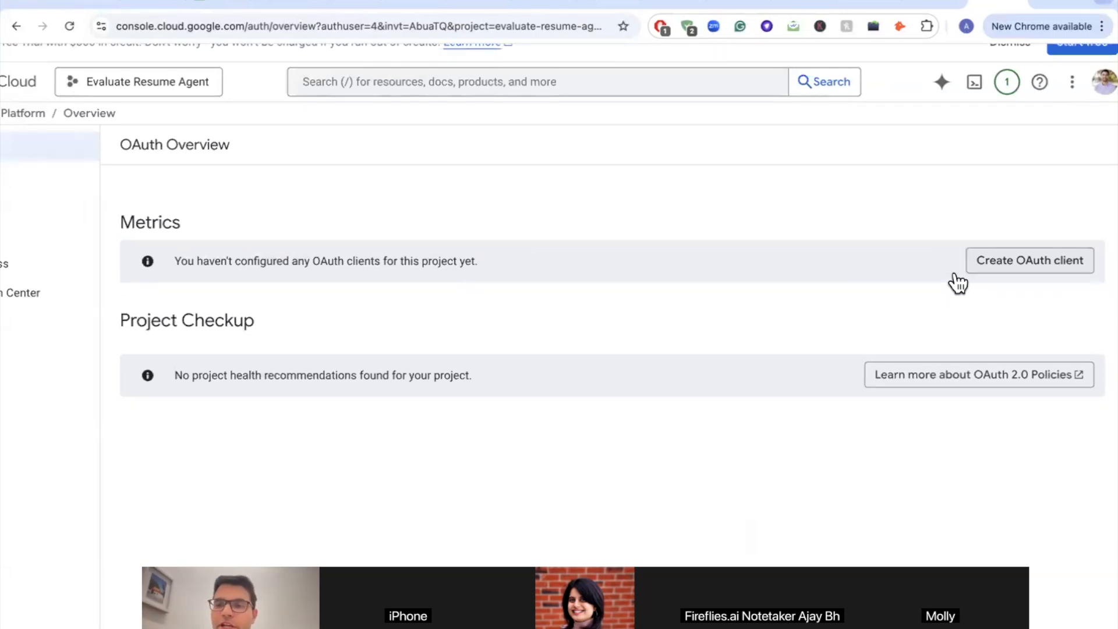
Step: Start a new Web application OAuth client and name it 'Evaluate Resume Agent'
click(1075, 267)
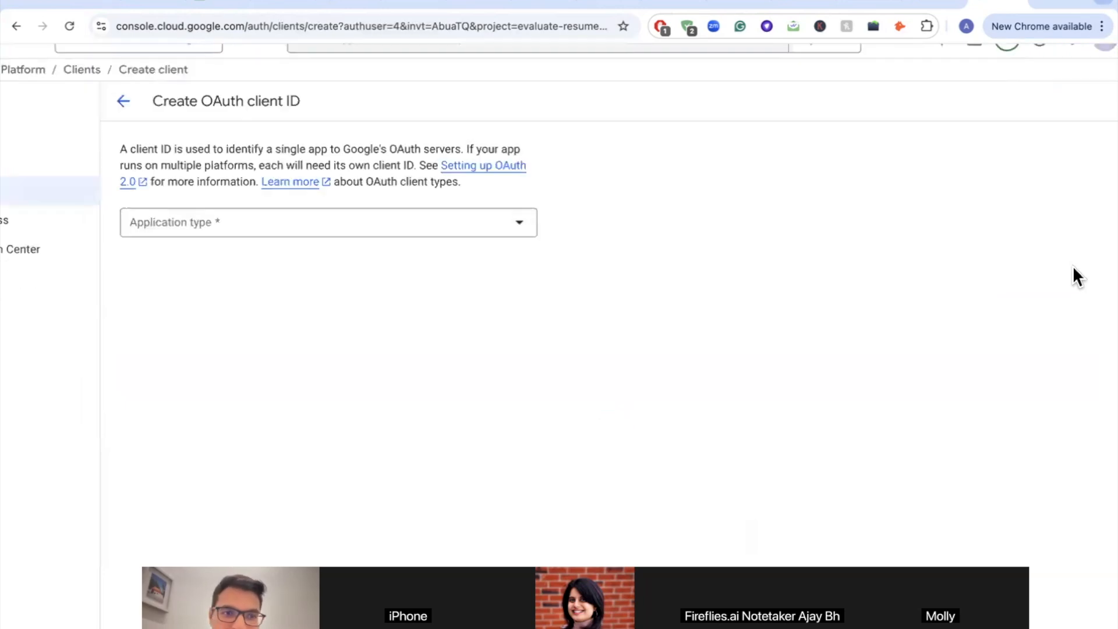
scroll(155, 347, down, 5)
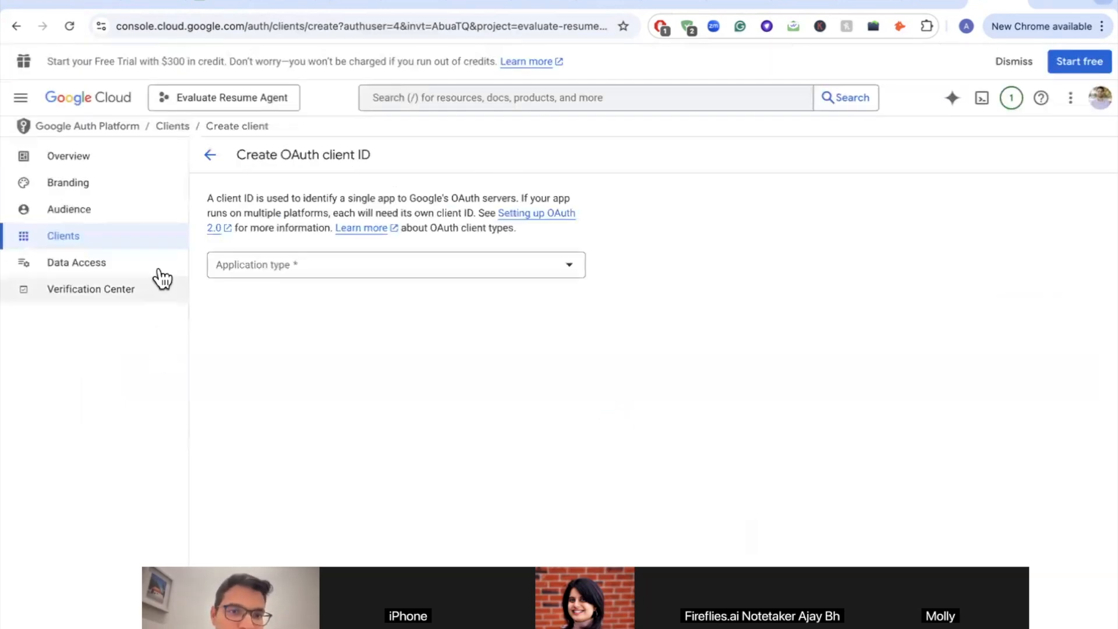
click(244, 274)
click(286, 283)
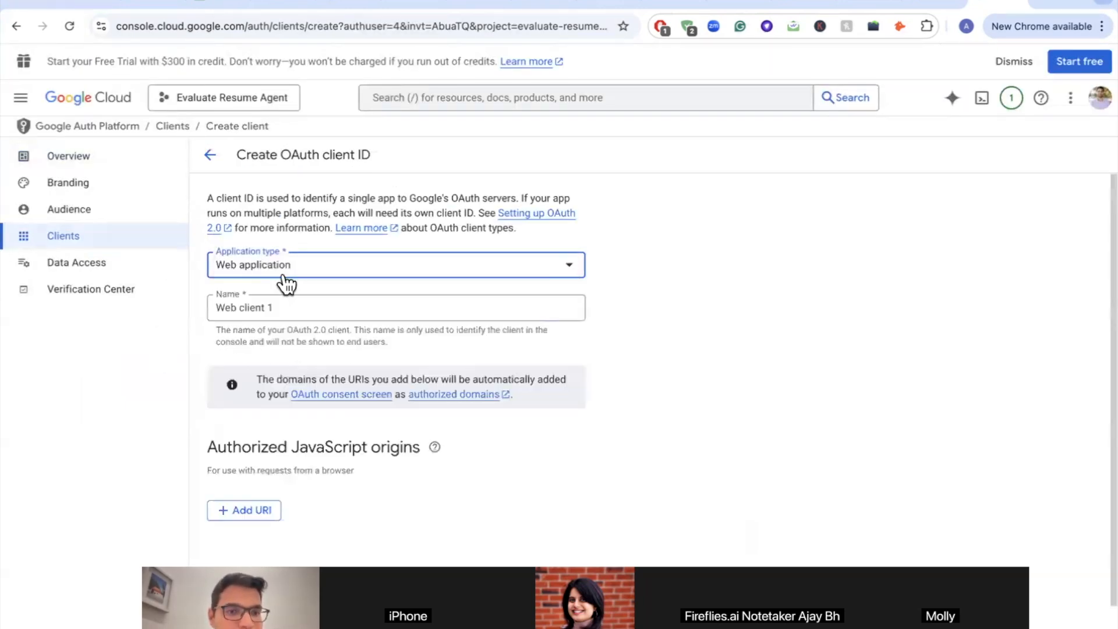
click(253, 305)
triple_click(255, 307)
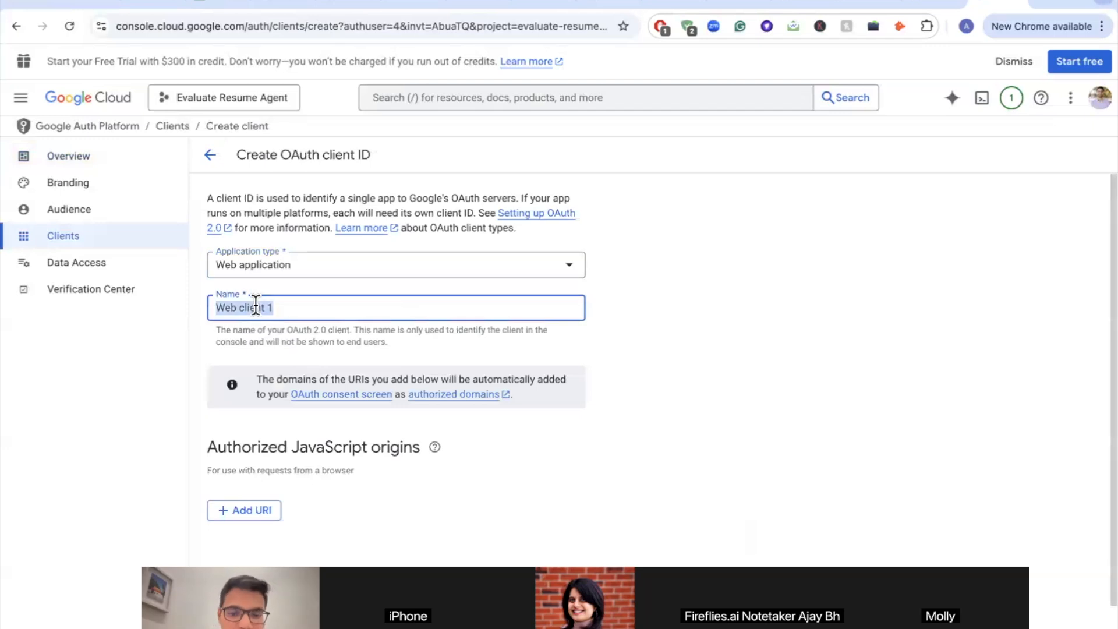
text(Evaluate Resume Agent)
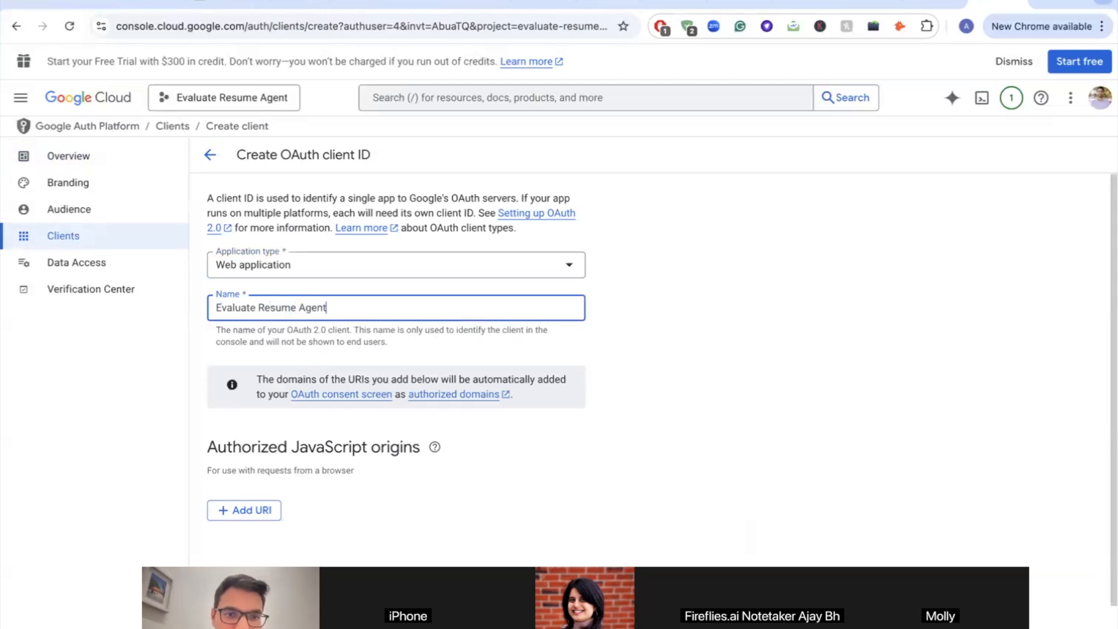
scroll(193, 472, down, 2)
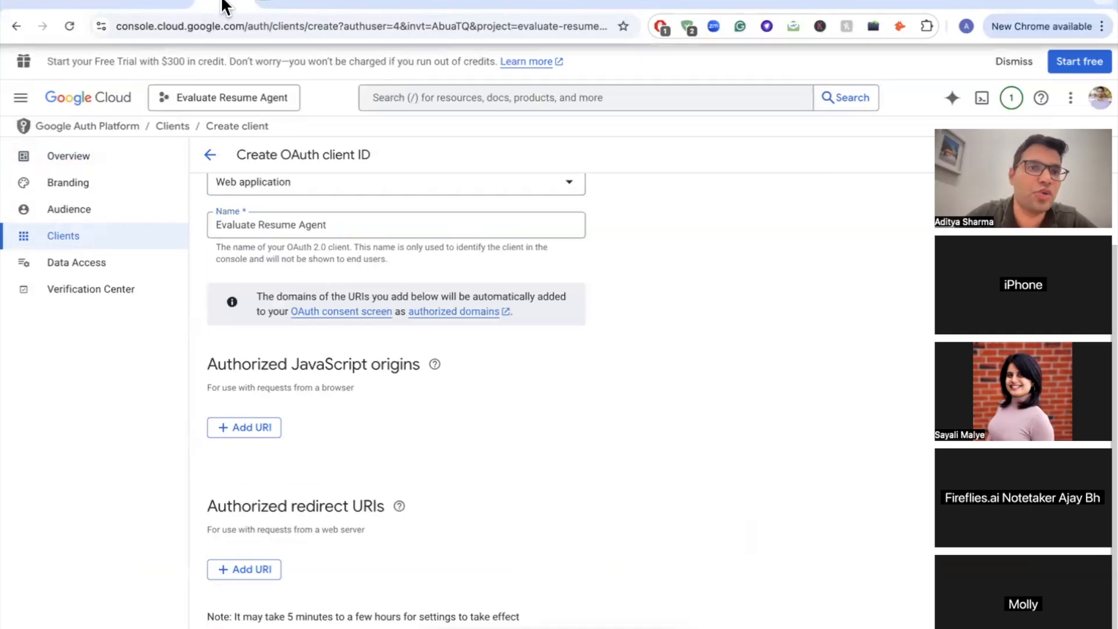
Step: Copy n8n's OAuth callback URL and add it as the client's authorized redirect URI
click(158, 5)
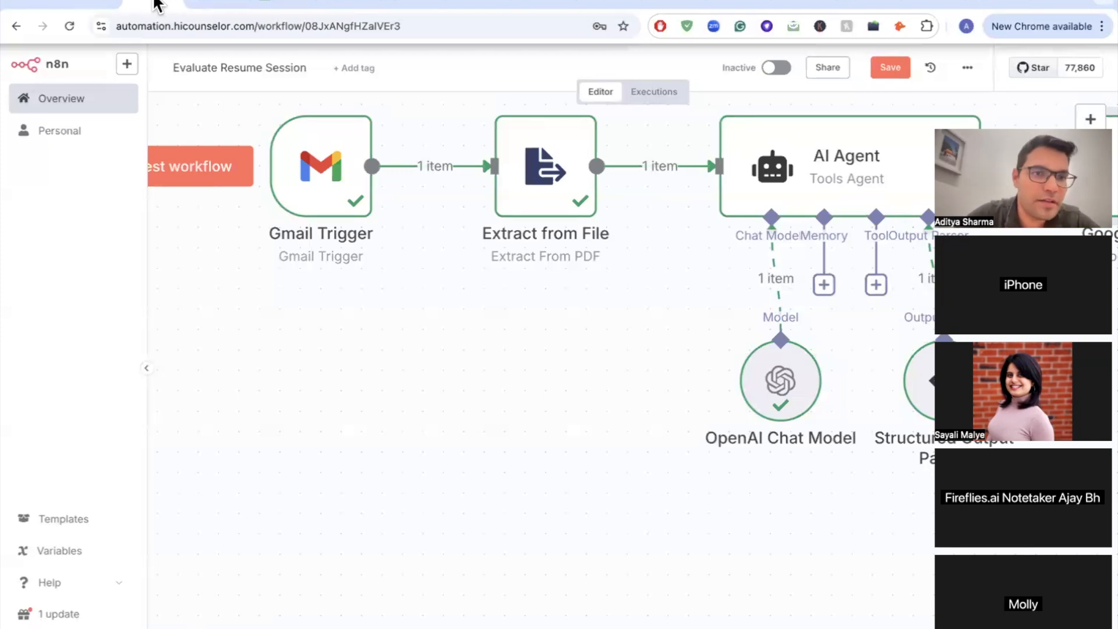
click(83, 4)
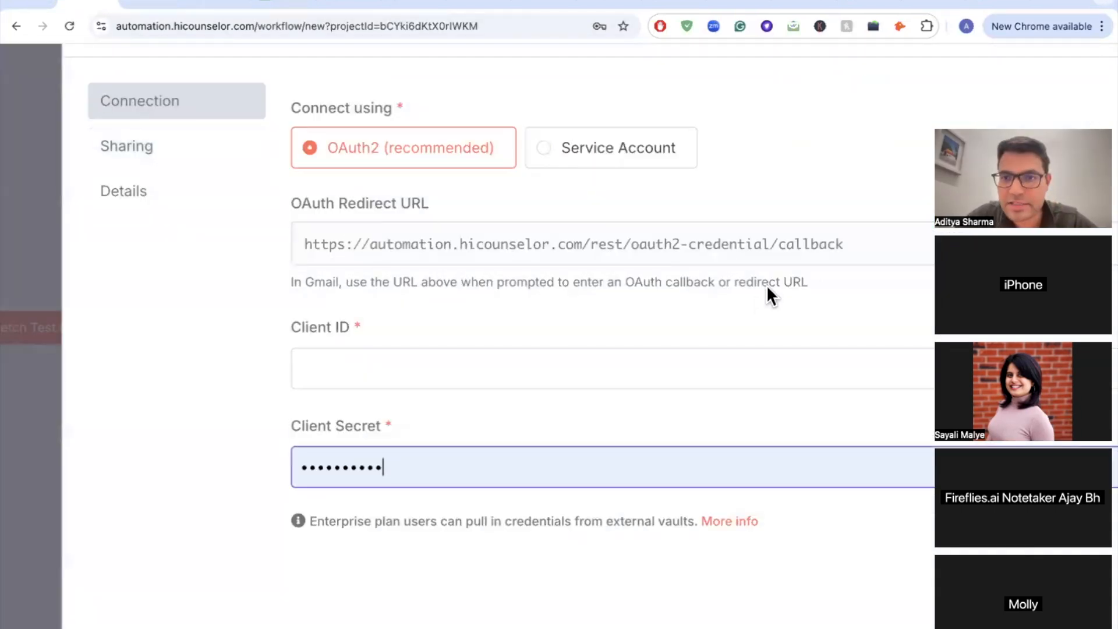
scroll(459, 304, right, 4)
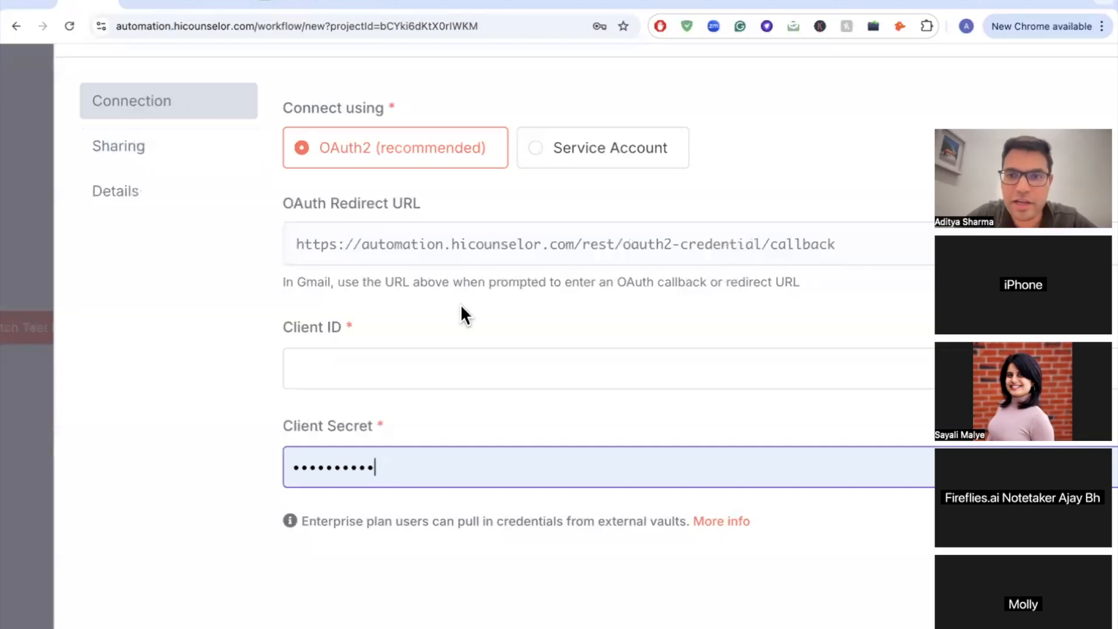
scroll(460, 304, down, 3)
click(883, 284)
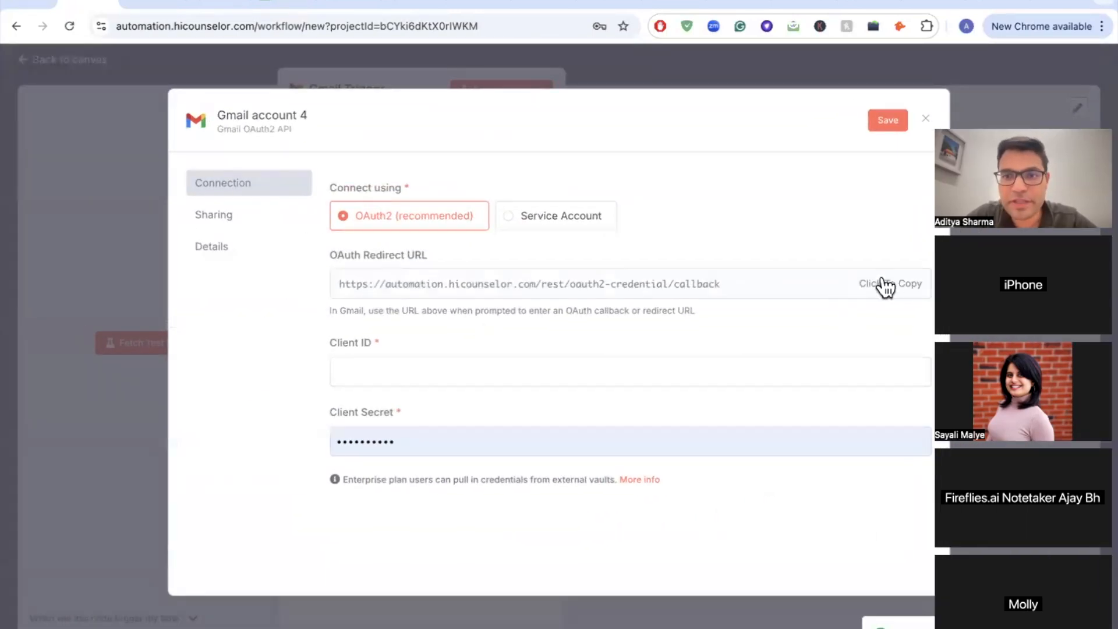
key(ctrl+Tab)
key(ctrl+Tab)
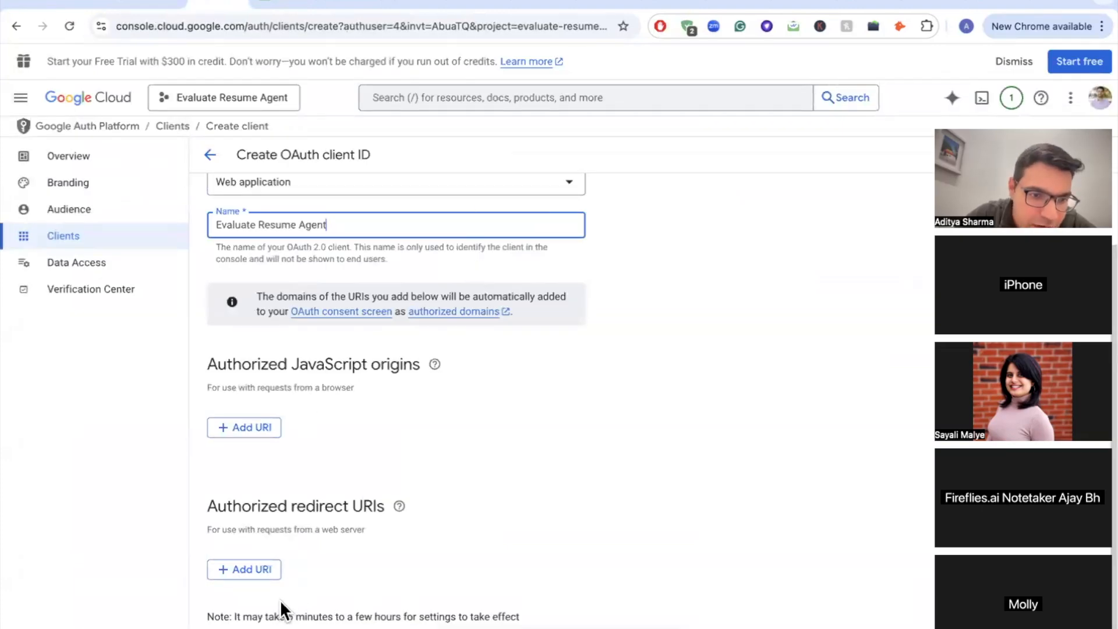
click(261, 571)
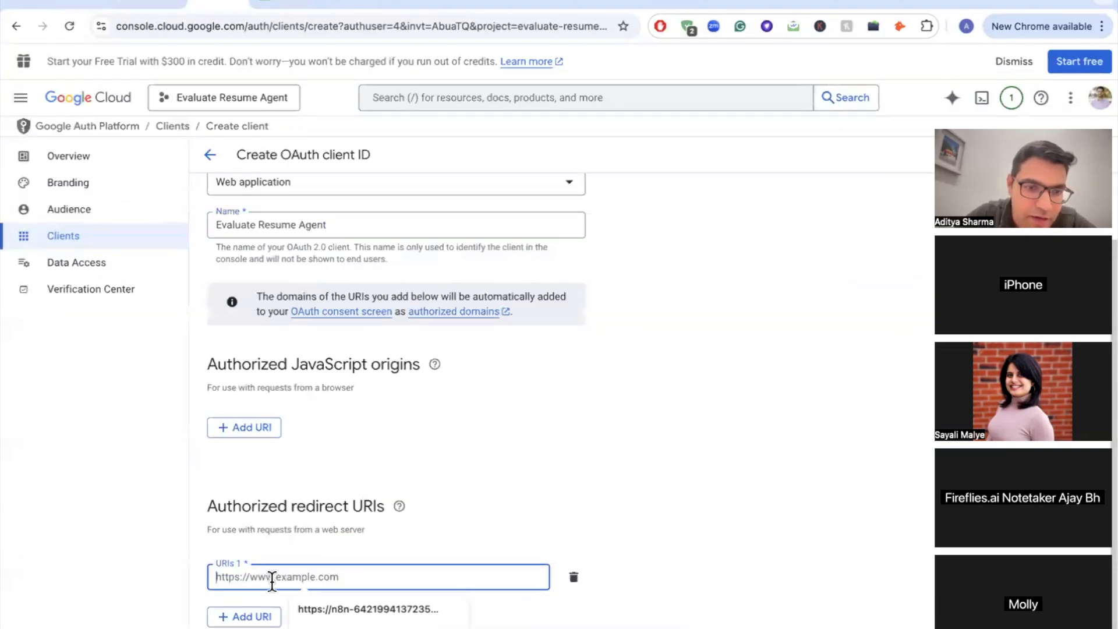
text(https://automation.hicounselor.com/rest/oauth2-credential/callback)
scroll(379, 512, down, 2)
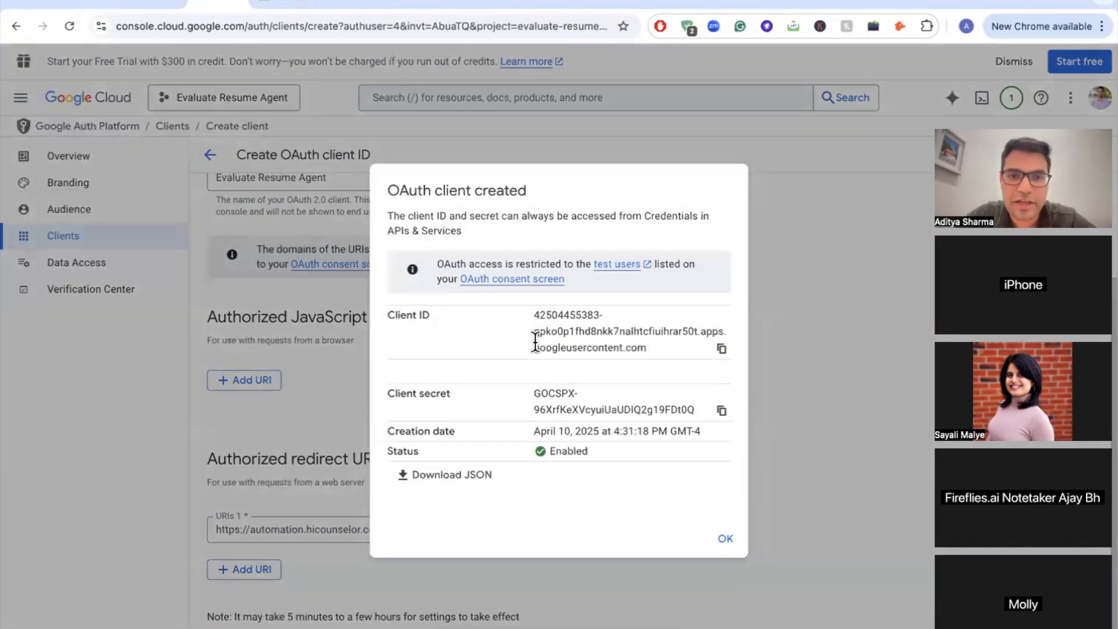
Step: Copy the new Client ID into the n8n Gmail credential's Client ID field
scroll(532, 342, up, 2)
click(752, 350)
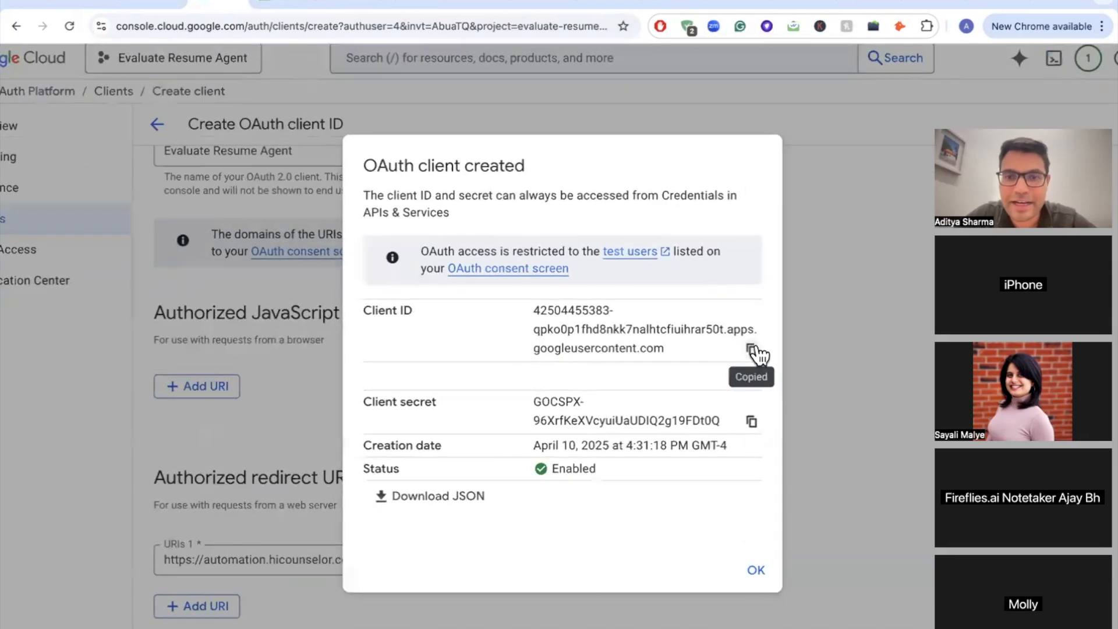
click(152, 6)
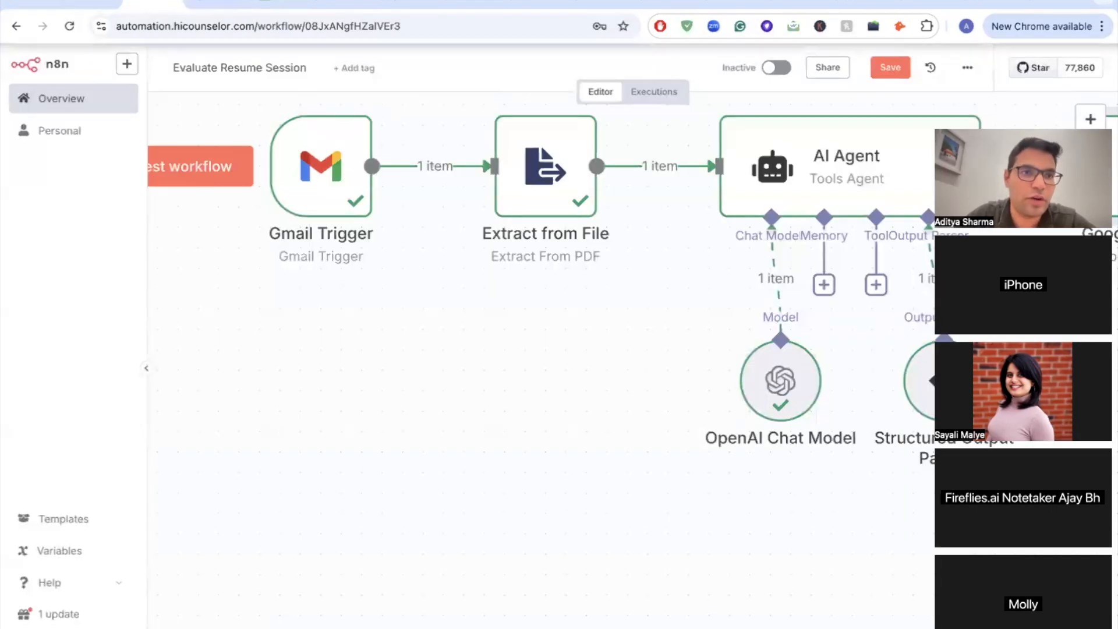
click(87, 7)
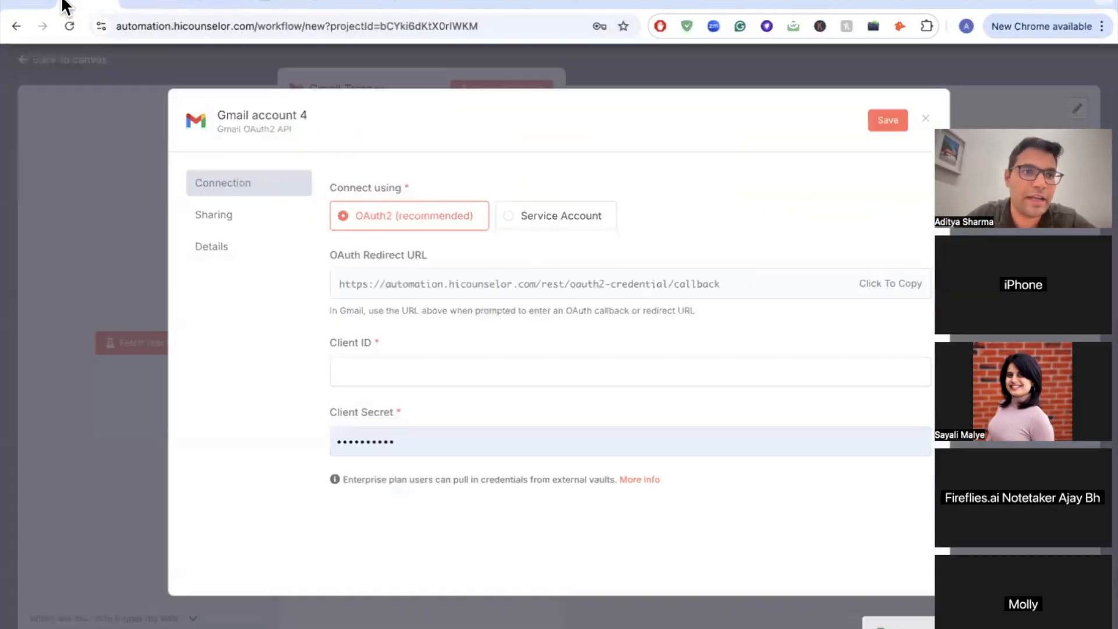
click(417, 370)
key(ctrl+v)
Step: Replace the credential's Client Secret with the new one and dismiss Google's client-created dialog
click(227, 4)
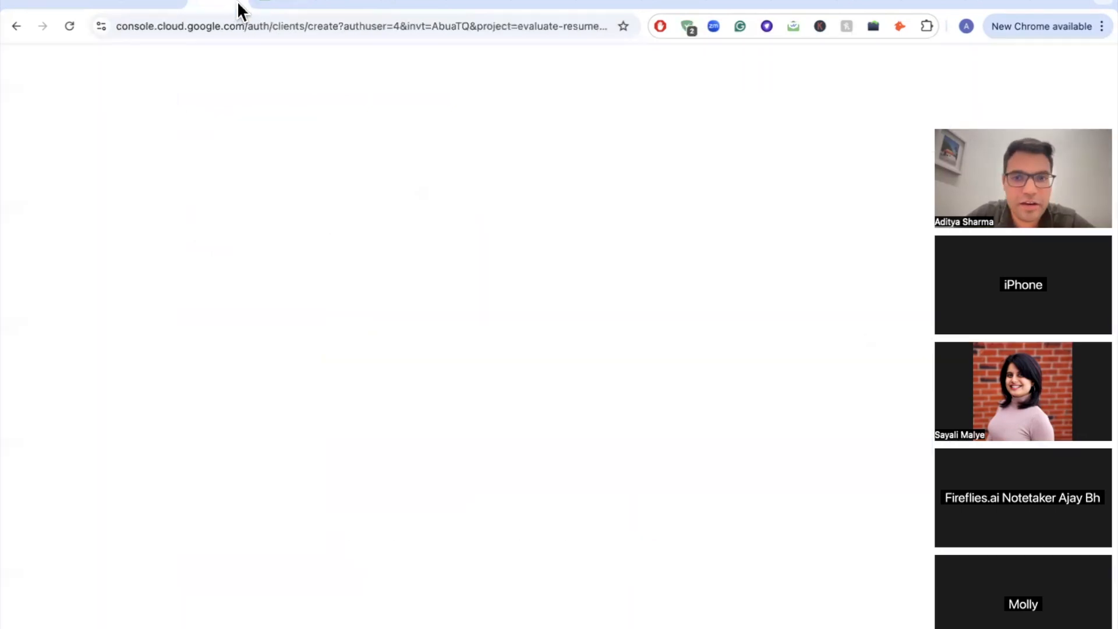
click(752, 422)
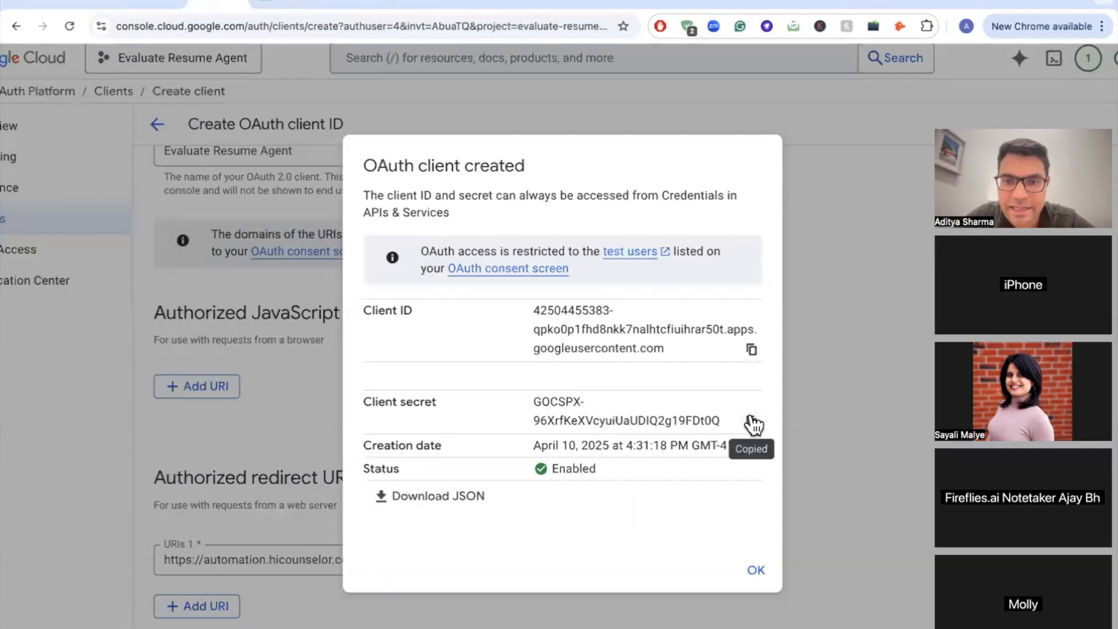
click(99, 6)
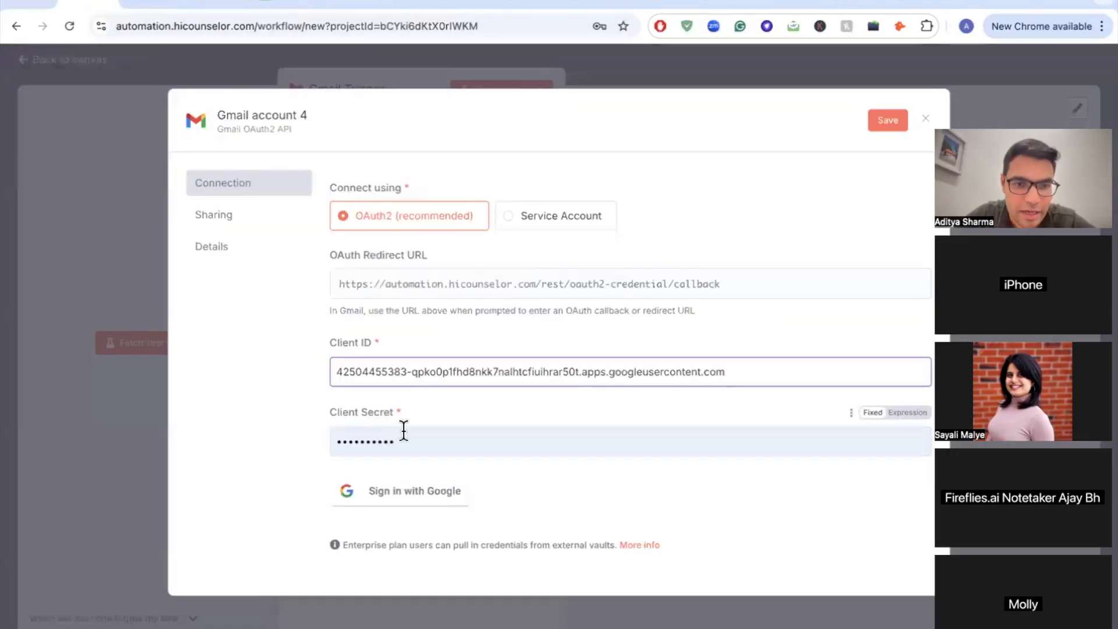
scroll(405, 428, down, 2)
double_click(438, 380)
key(ctrl+v)
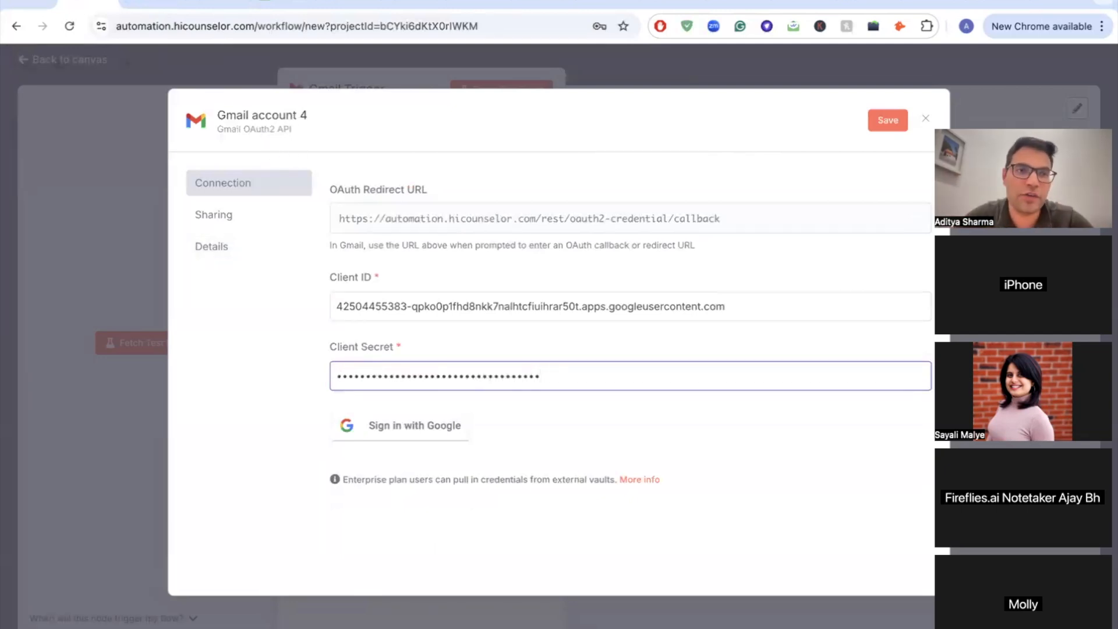
click(207, 4)
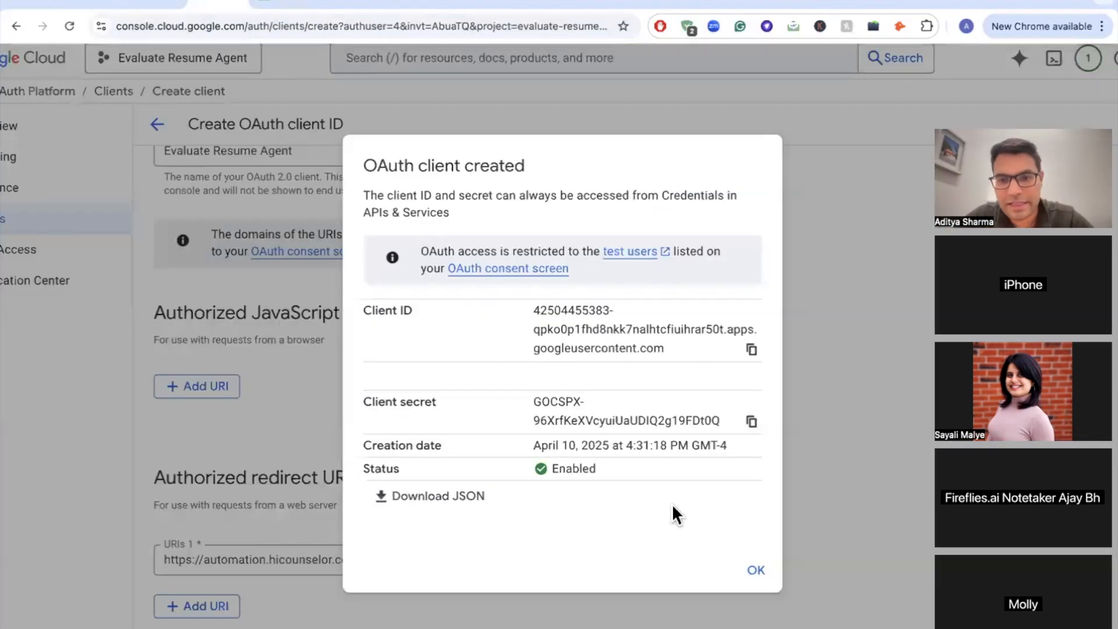
click(755, 569)
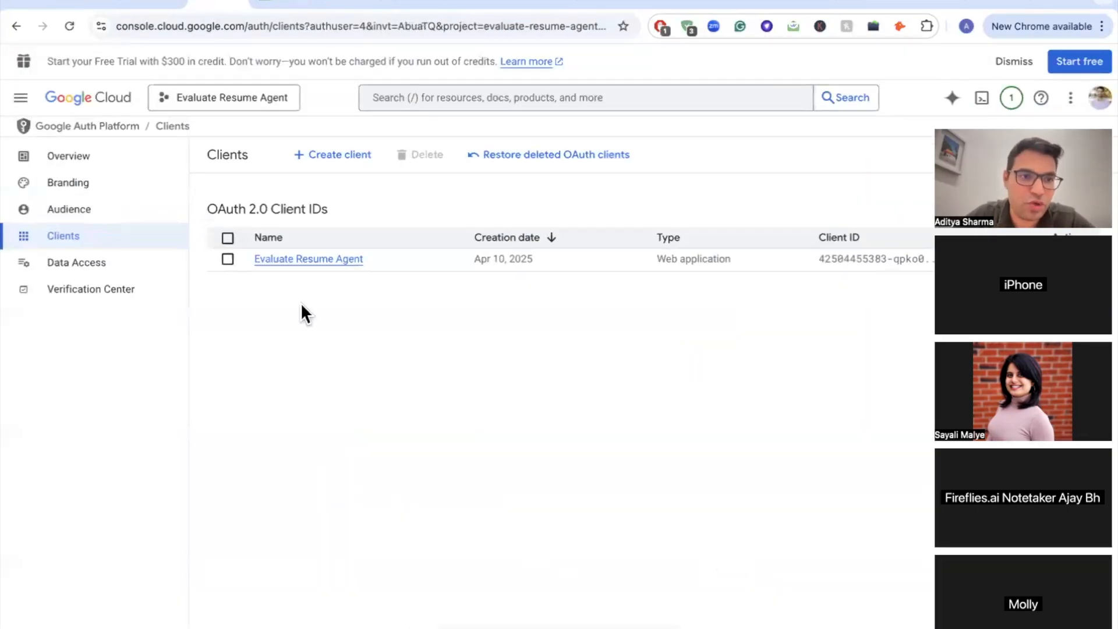
Step: Add the work account's e-mail address as a test user under Audience
click(122, 222)
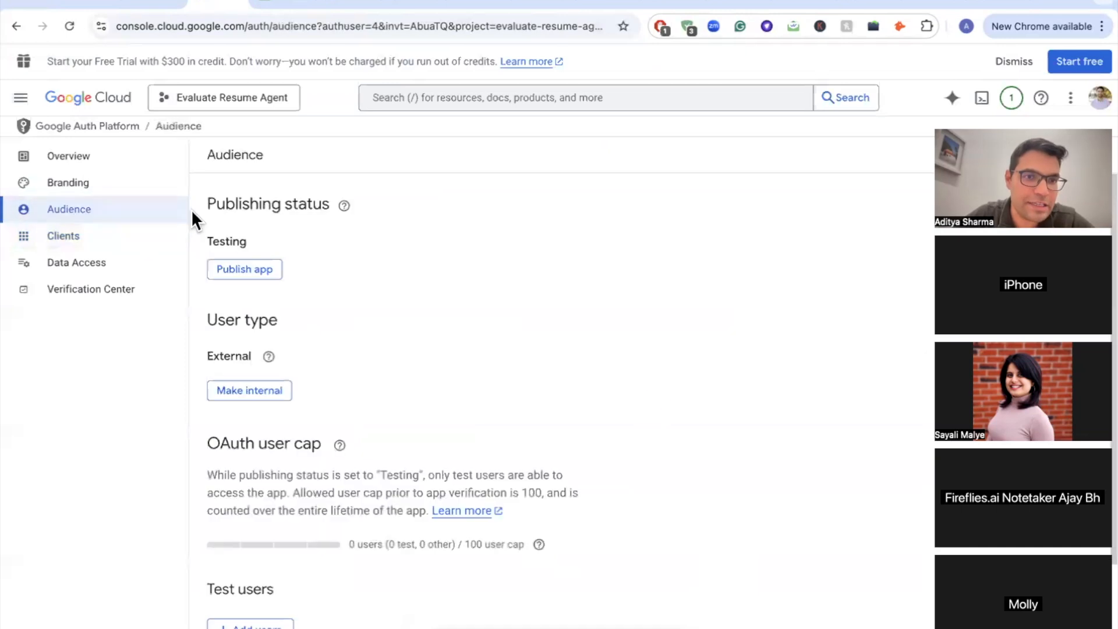
scroll(309, 466, down, 3)
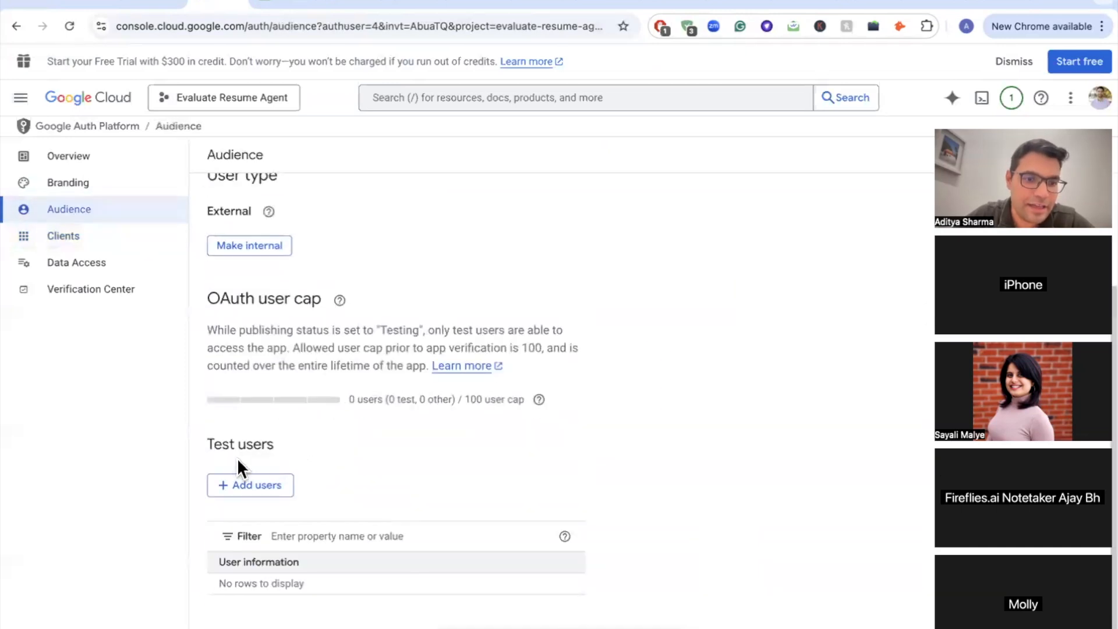
click(256, 493)
click(667, 210)
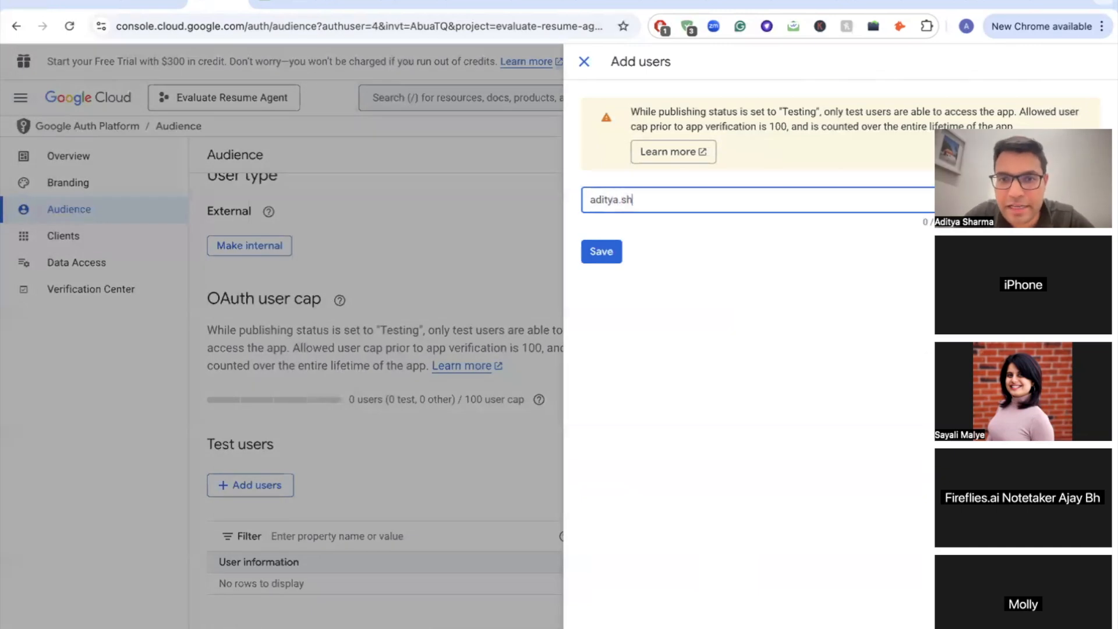
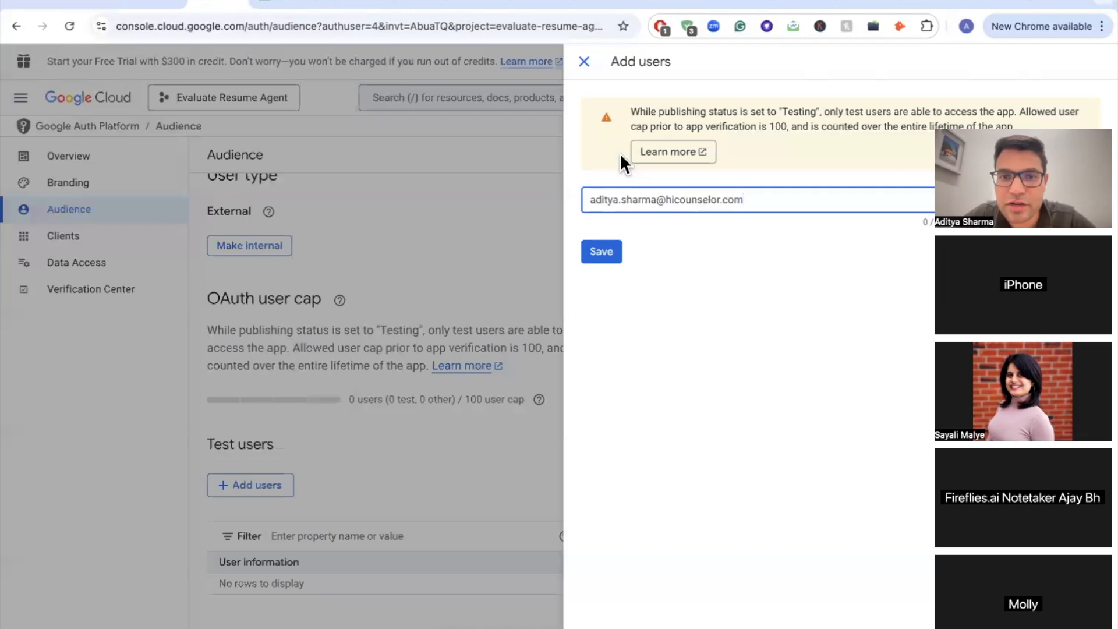
click(600, 268)
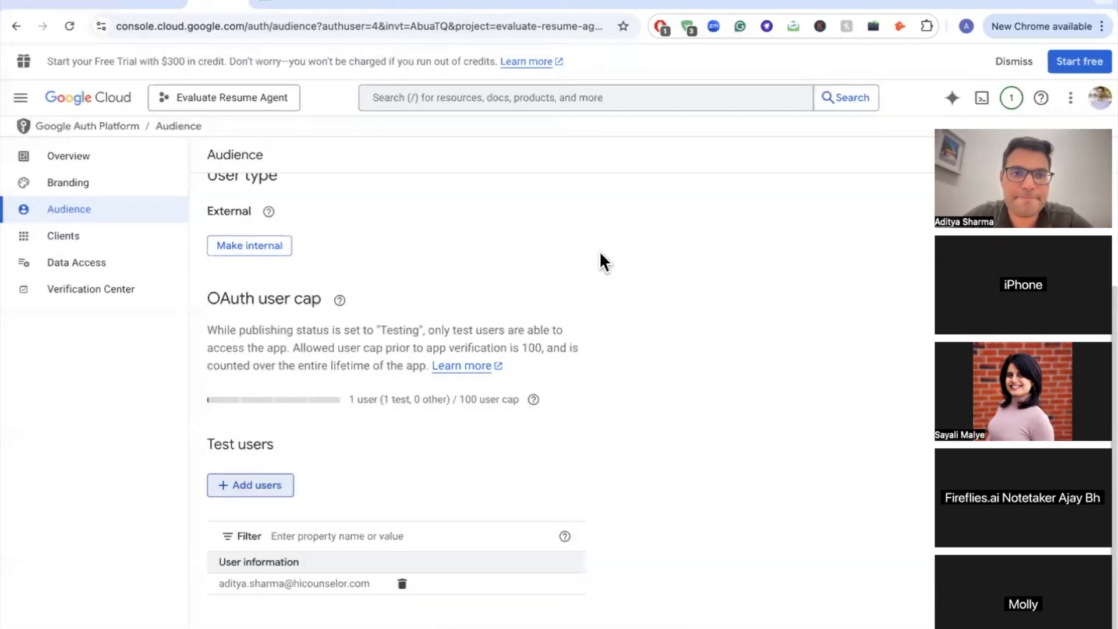
Step: Publish the OAuth app to In production, then return to the n8n credential
scroll(254, 225, up, 3)
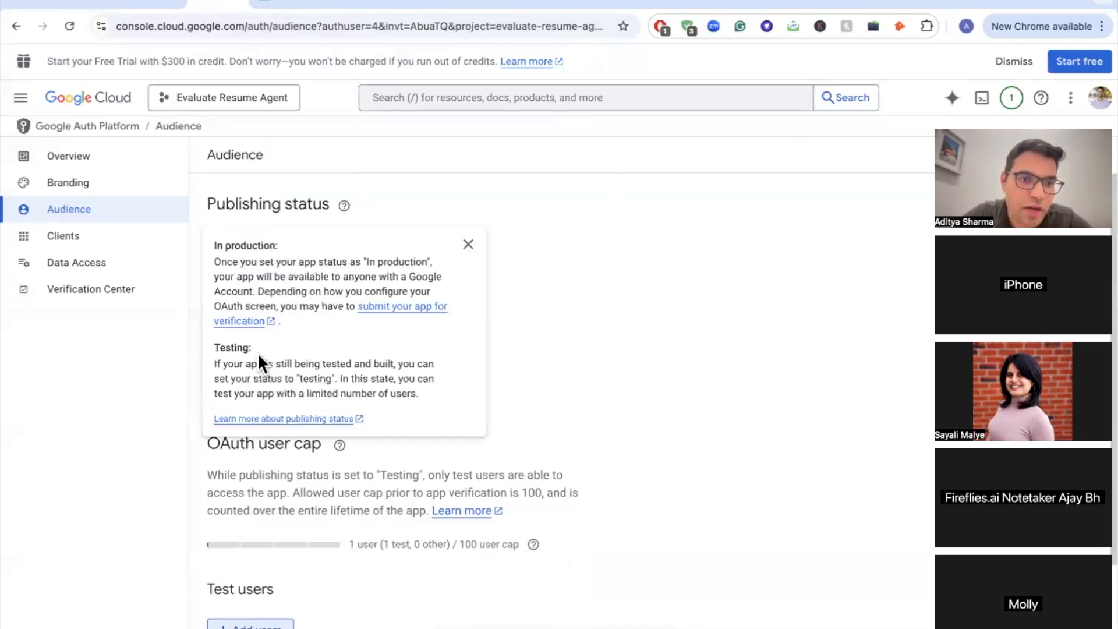
click(254, 269)
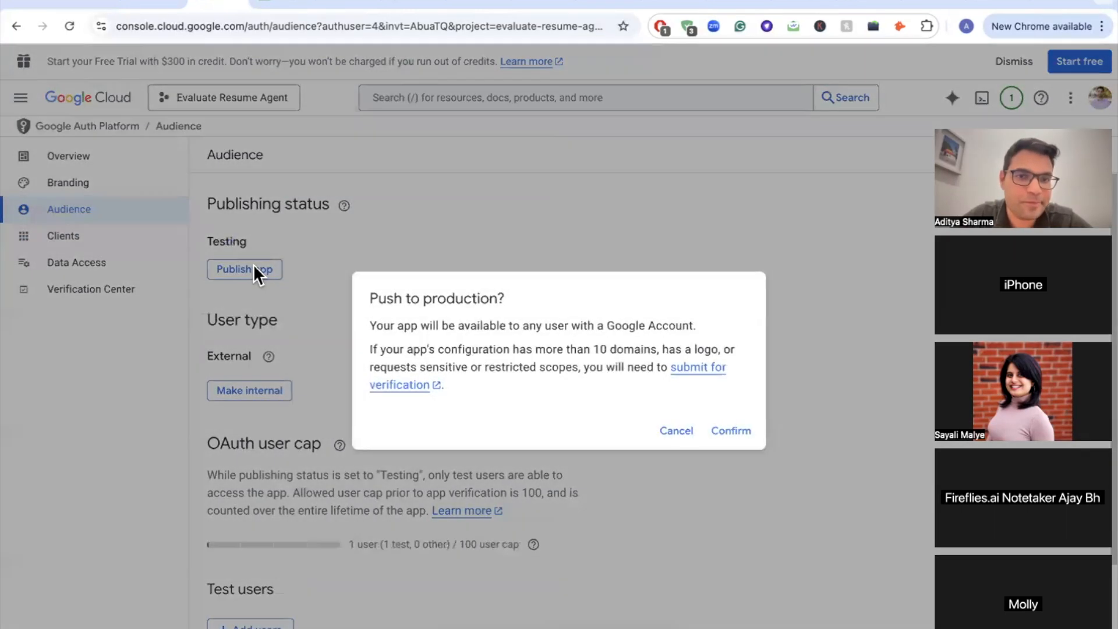
click(733, 432)
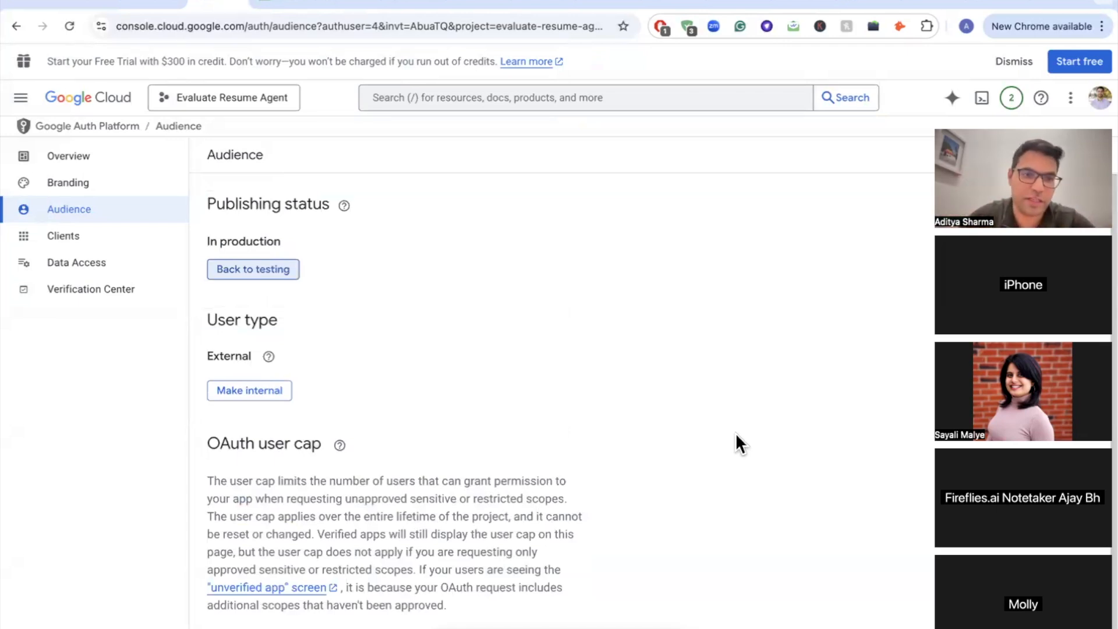
click(95, 5)
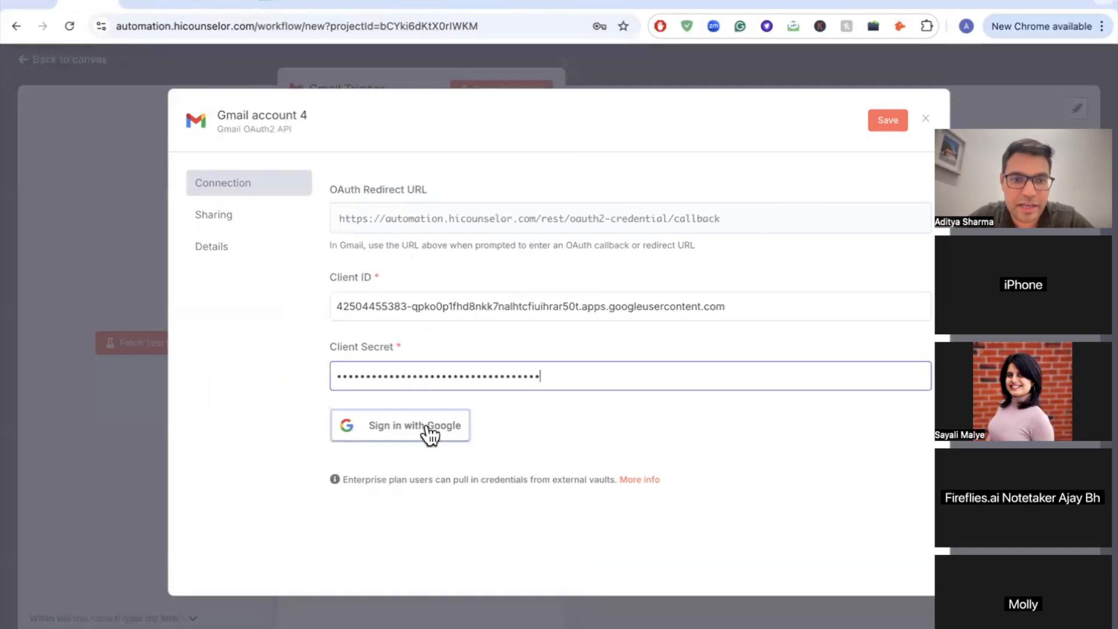
Step: Sign in with the work Google account, allow Gmail access, and close the connected Gmail account 4 credential
click(409, 434)
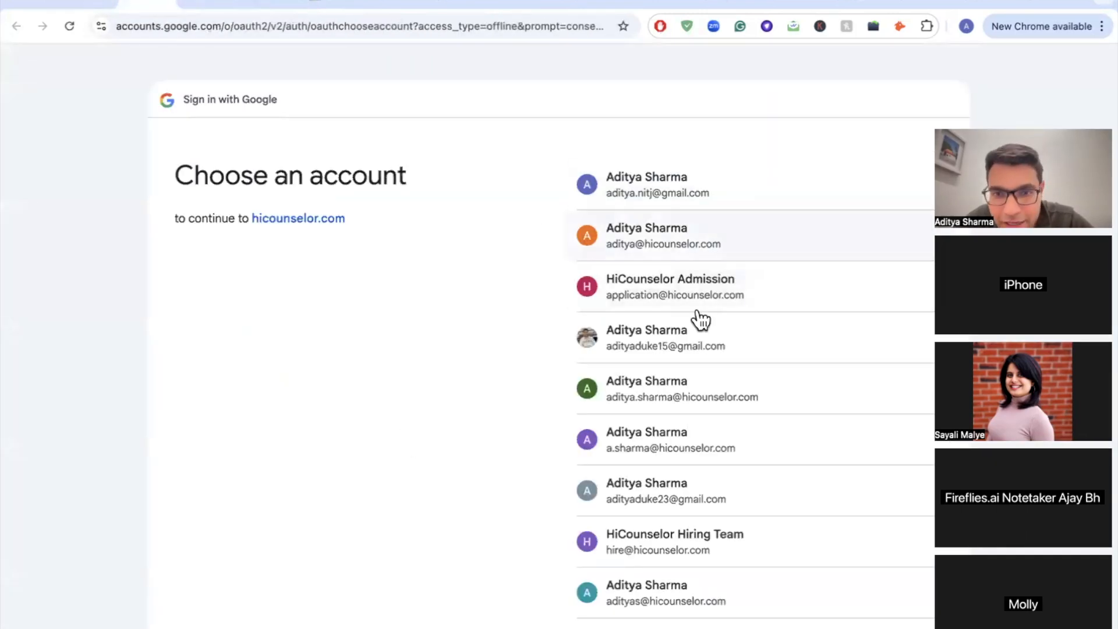
click(655, 386)
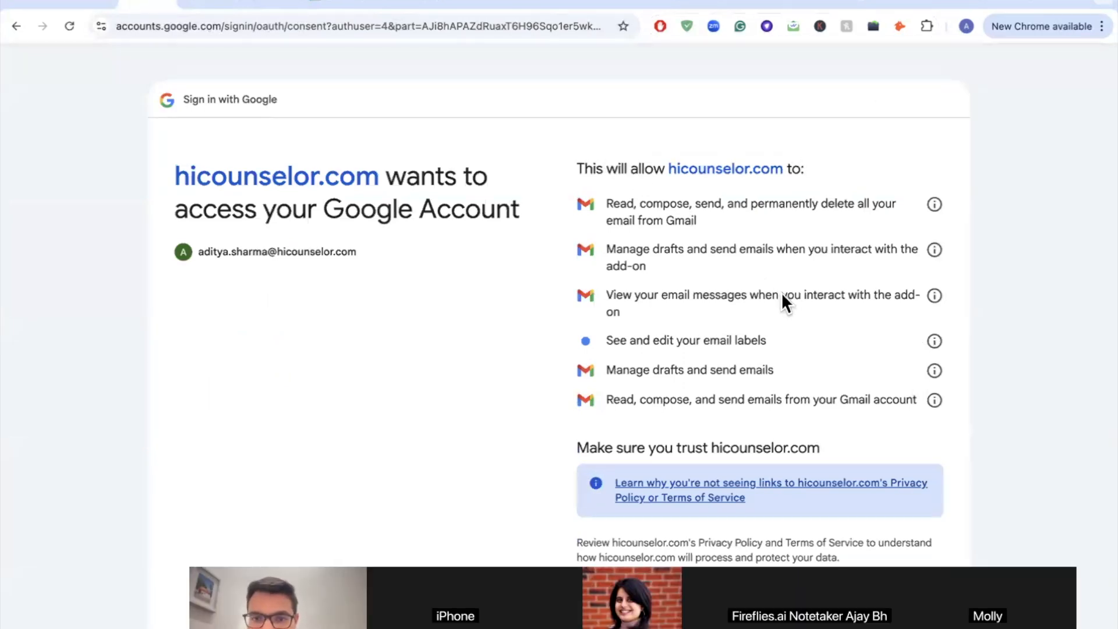
scroll(785, 294, down, 1)
scroll(785, 293, up, 1)
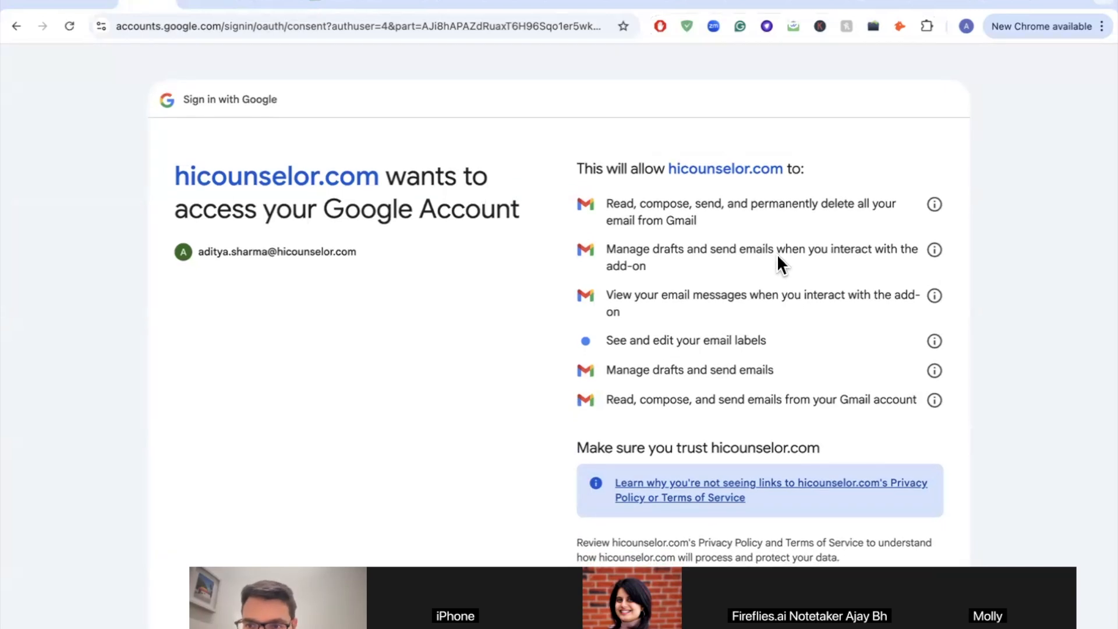
scroll(777, 257, down, 2)
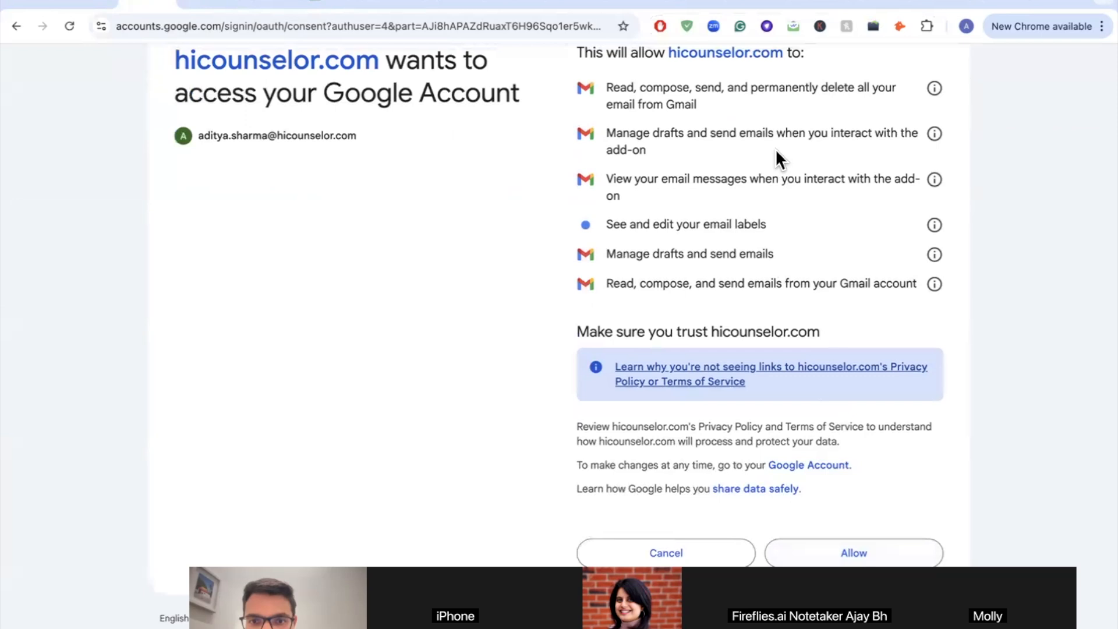
scroll(775, 146, up, 2)
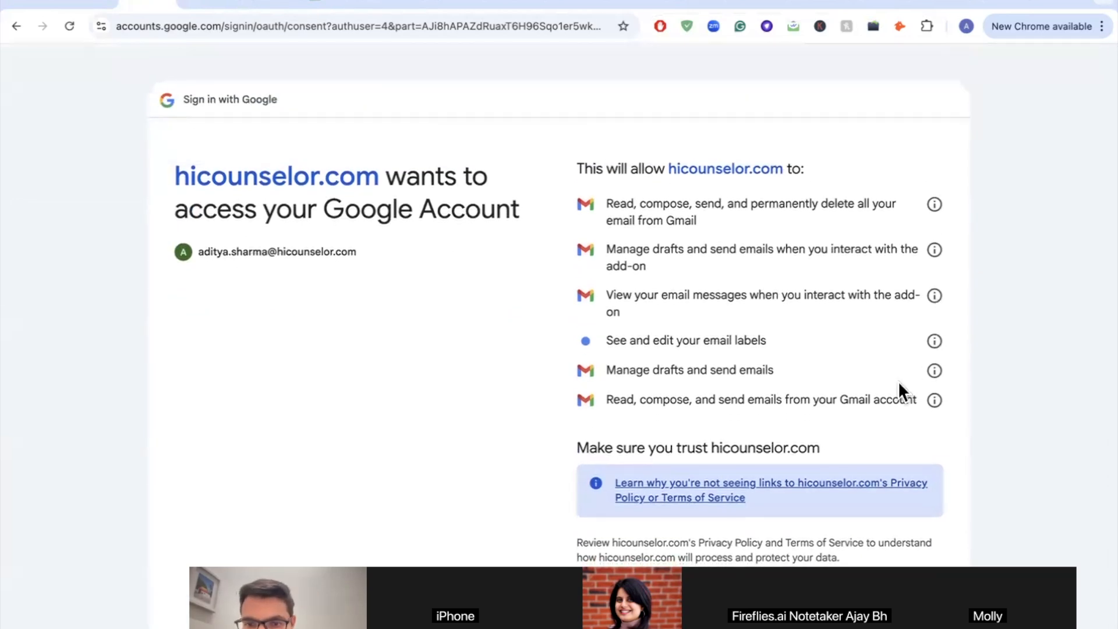
scroll(898, 380, down, 2)
click(857, 550)
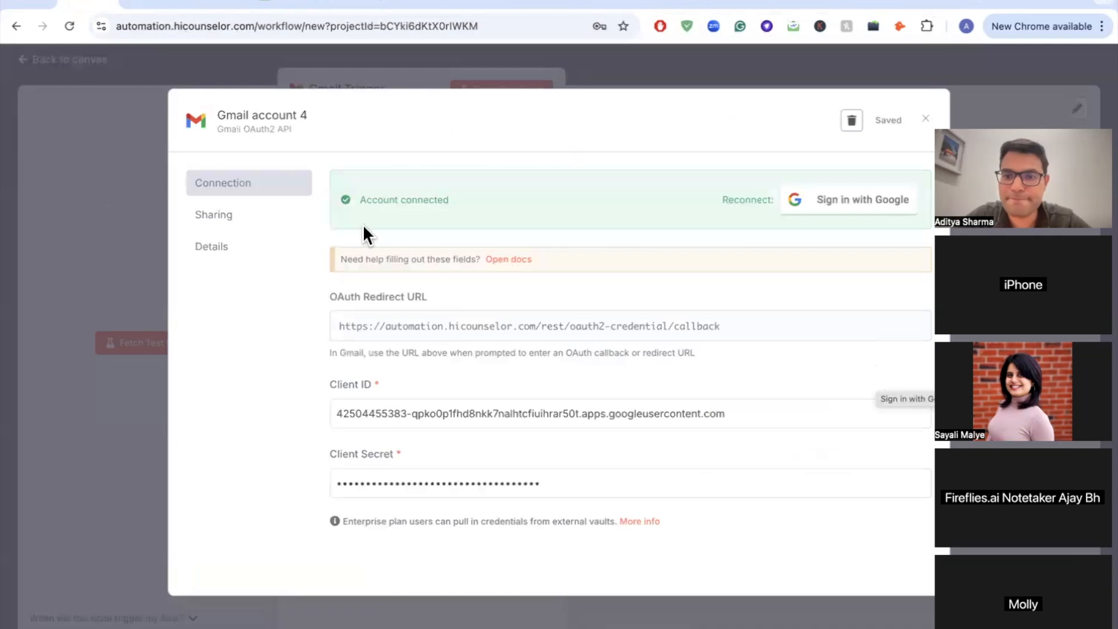
scroll(408, 280, down, 1)
scroll(411, 287, up, 1)
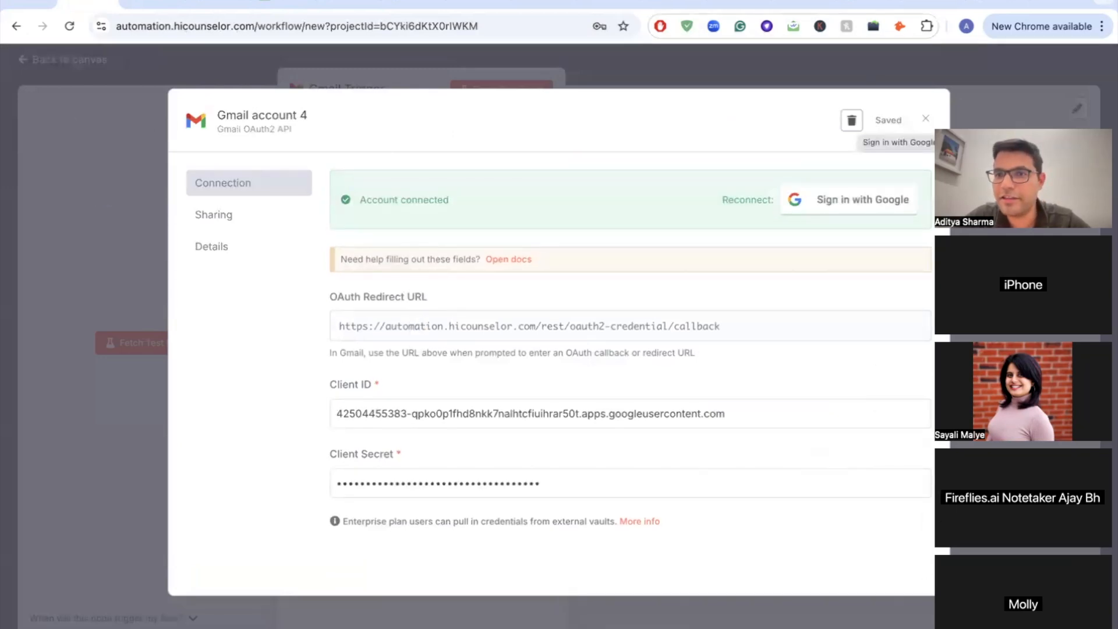
click(925, 118)
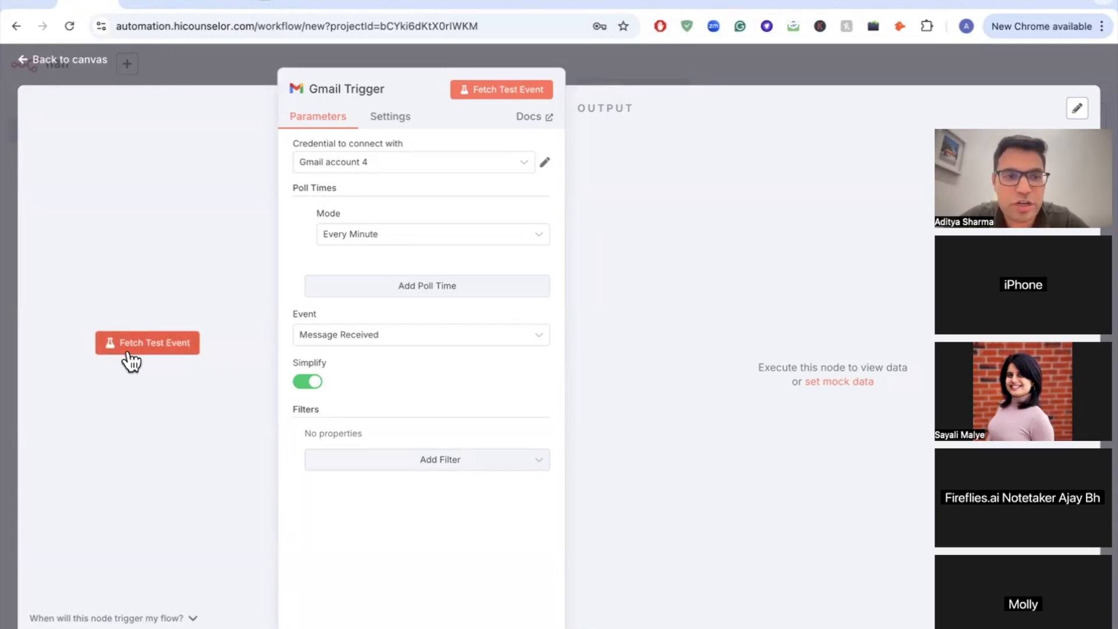
Step: Fetch a test event and review the returned Tech Weekend promotion email's output
click(156, 348)
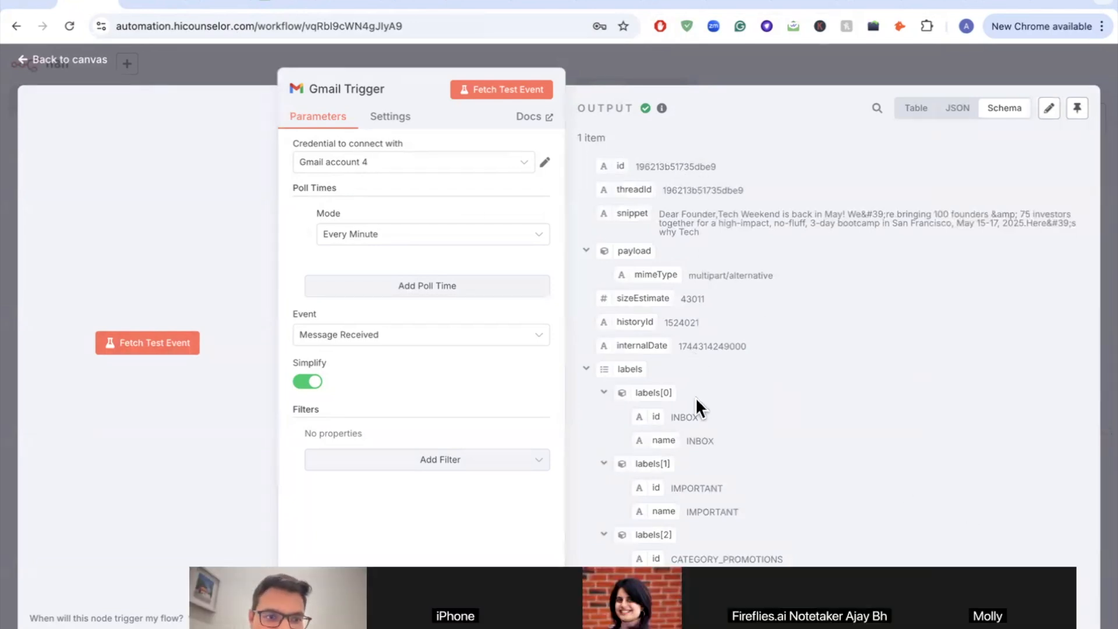
scroll(803, 283, down, 2)
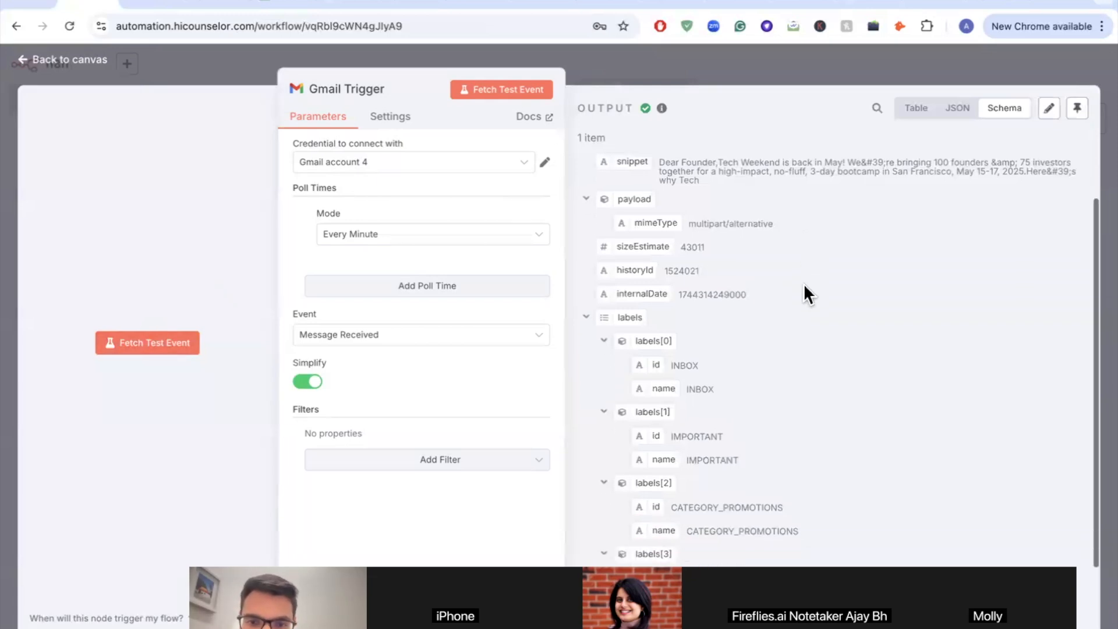
scroll(802, 283, up, 2)
scroll(802, 283, up, 1)
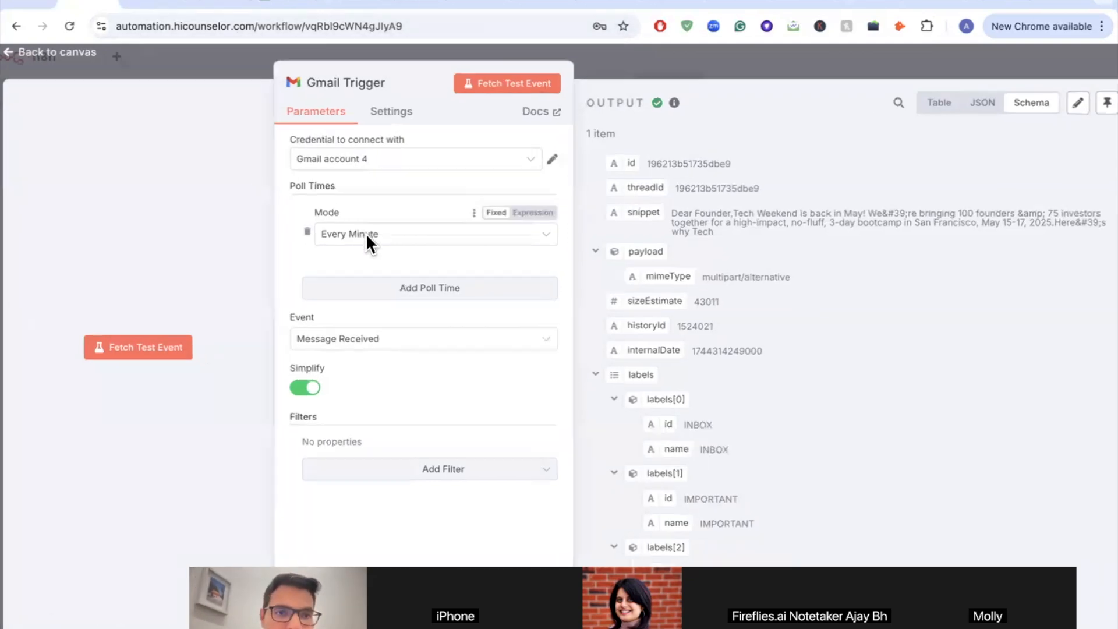
Step: Set the Gmail Trigger to poll every hour at minute 1
scroll(366, 232, up, 5)
click(366, 233)
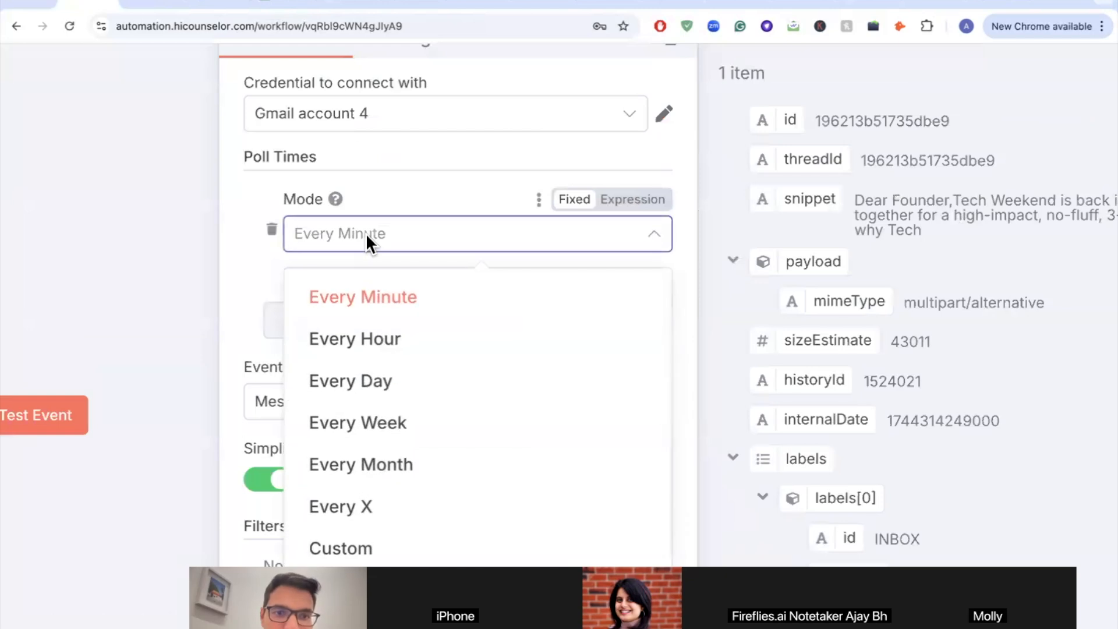
click(366, 341)
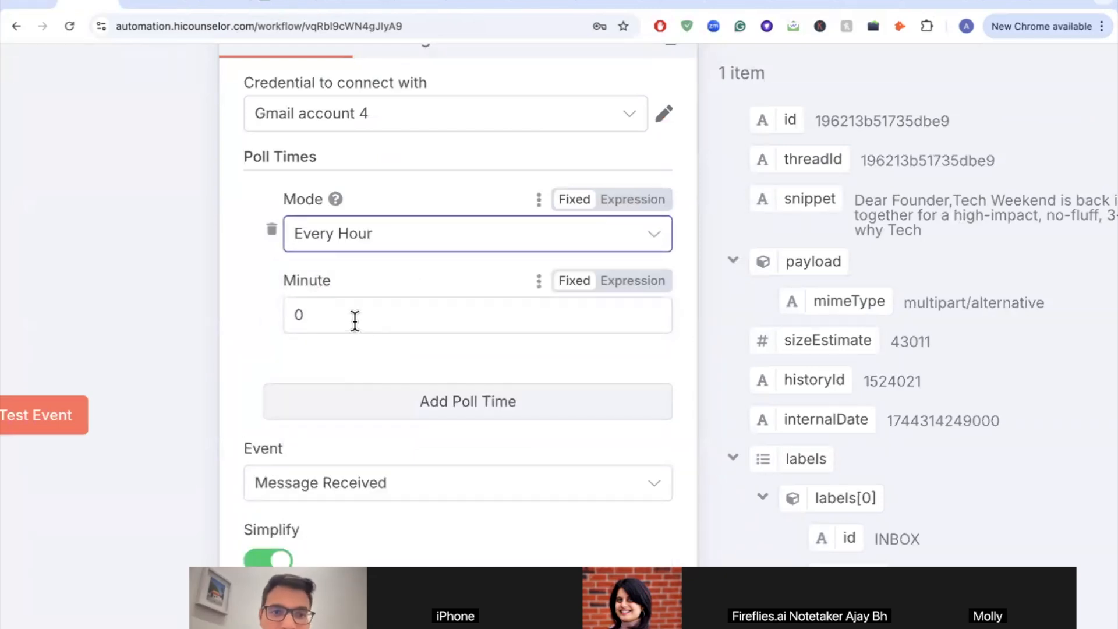
click(355, 320)
key(BackSpace)
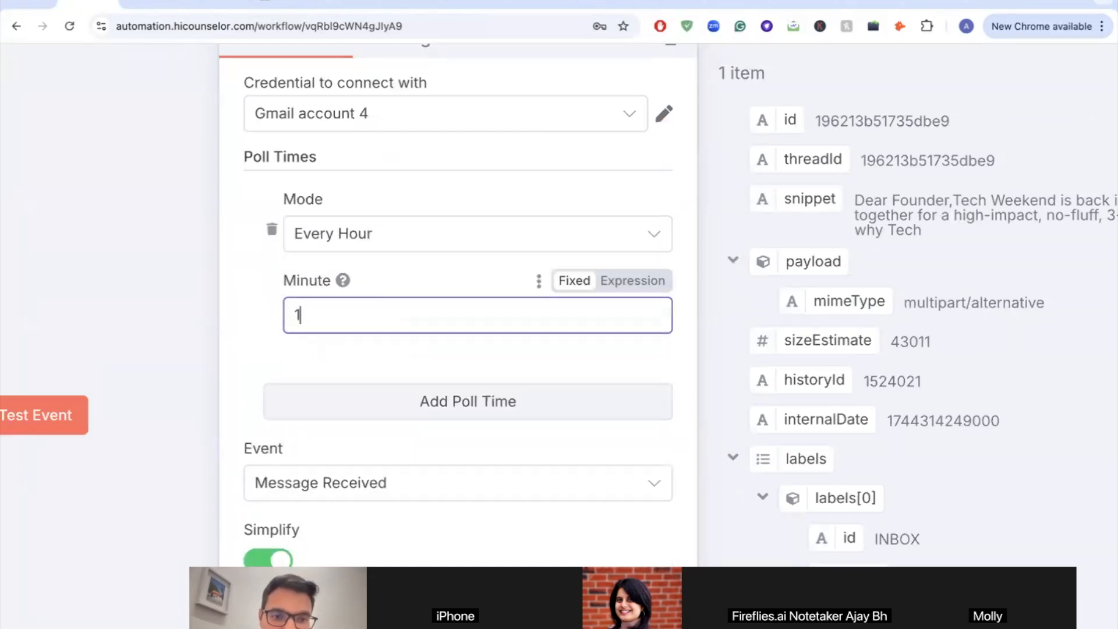
scroll(354, 428, down, 5)
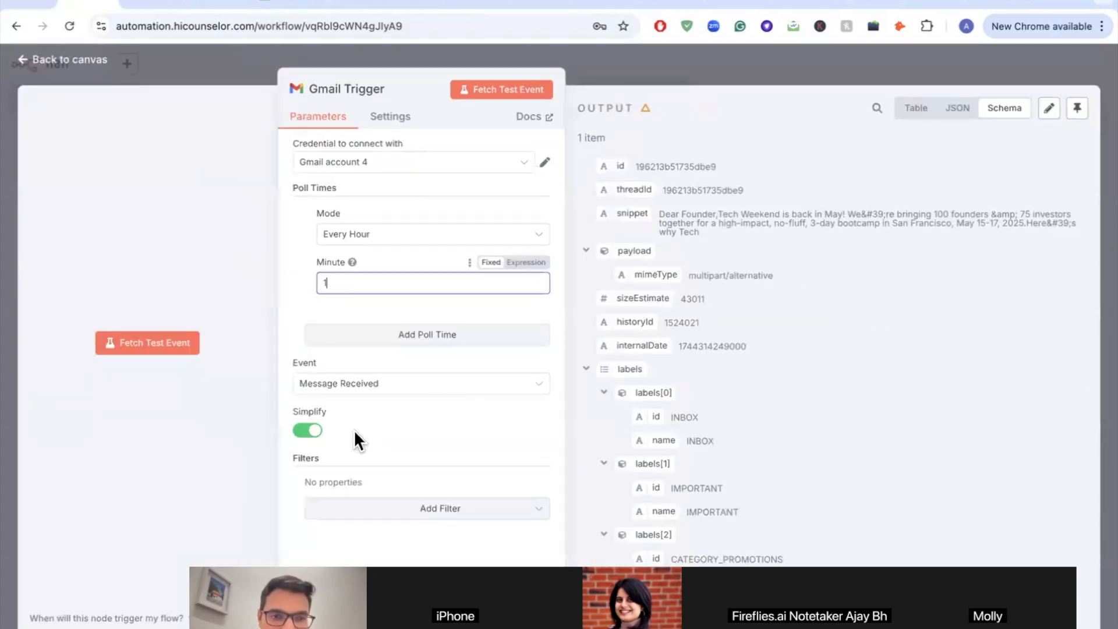
scroll(354, 429, up, 3)
scroll(352, 450, down, 3)
Step: Limit the trigger to unread emails and turn off the simplified output
click(419, 511)
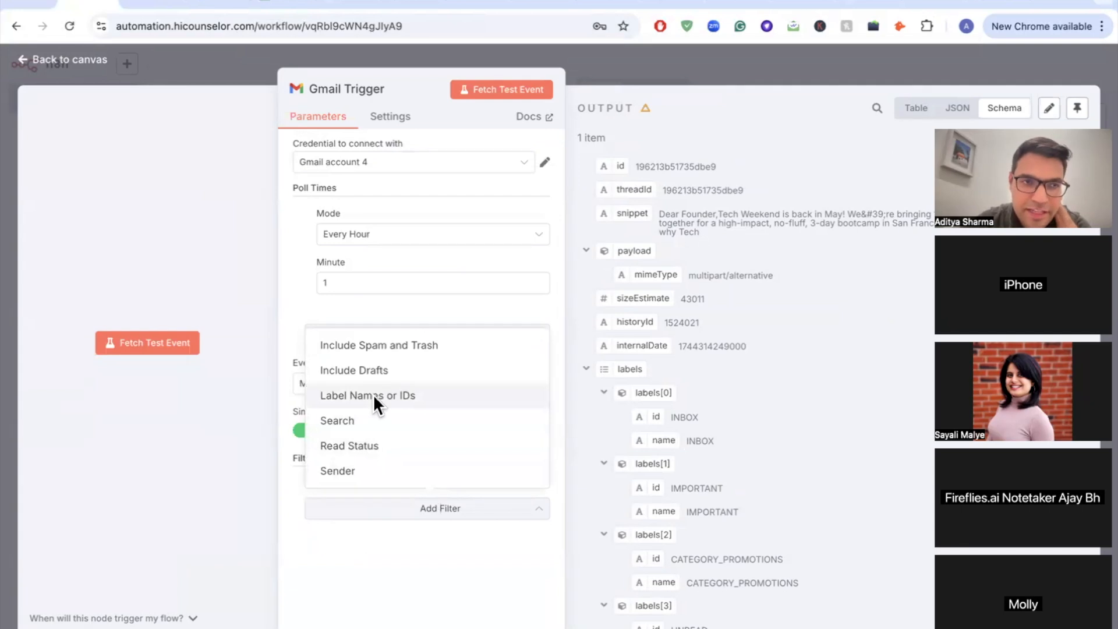
click(373, 445)
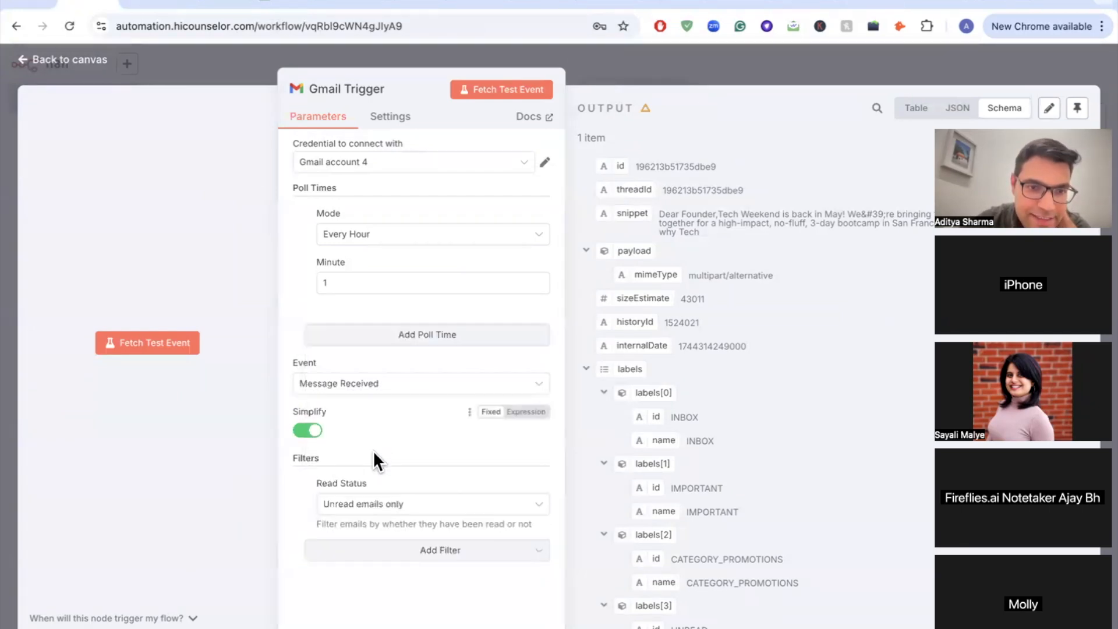
click(311, 431)
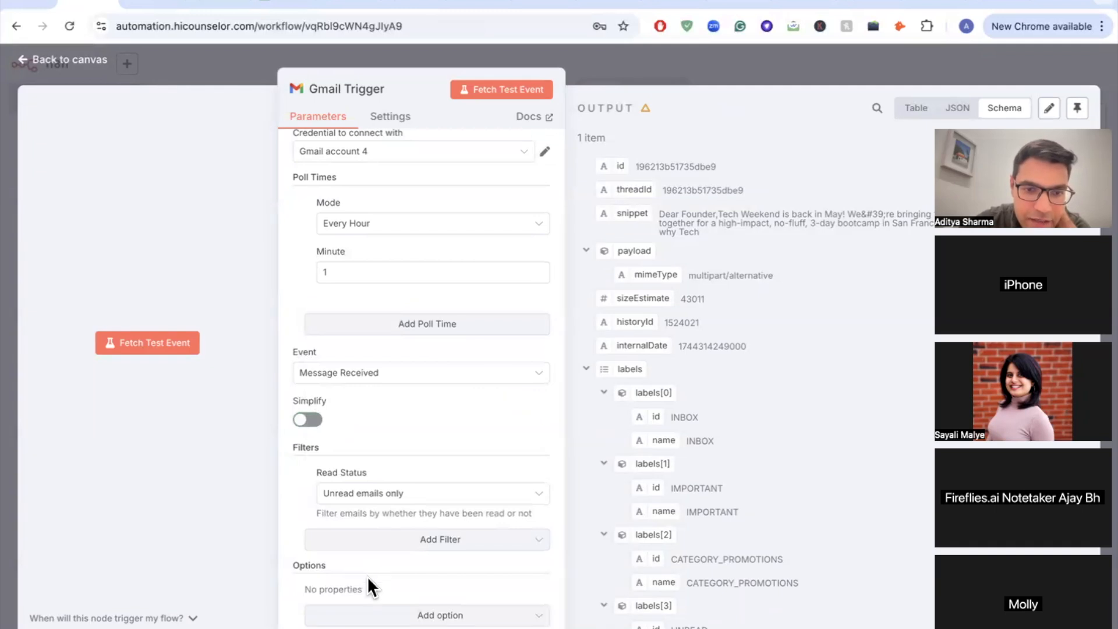
click(440, 617)
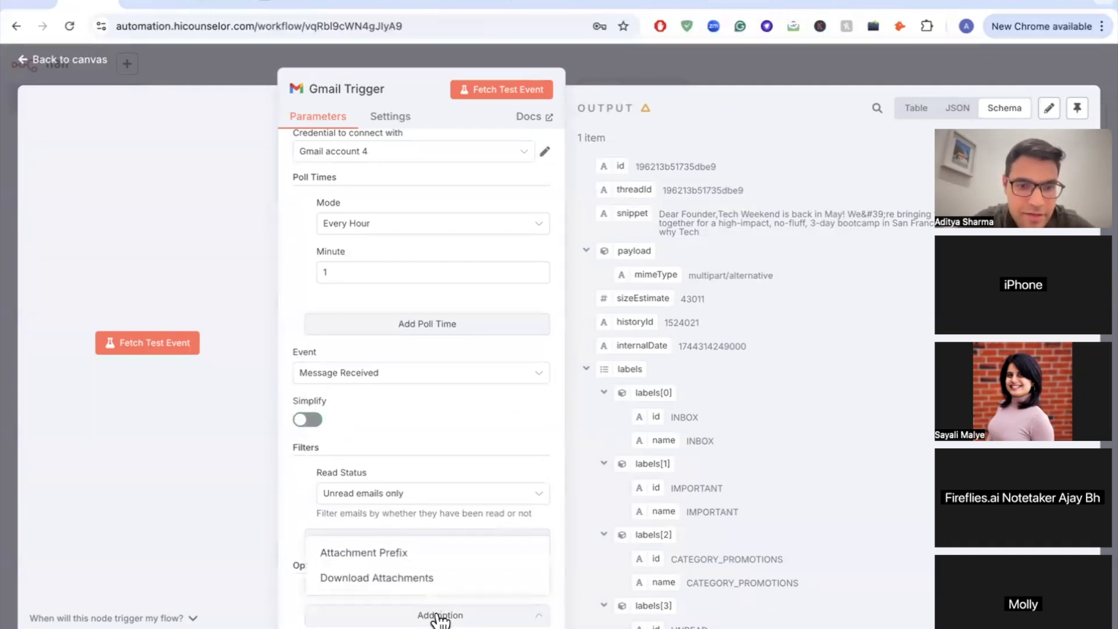
click(456, 441)
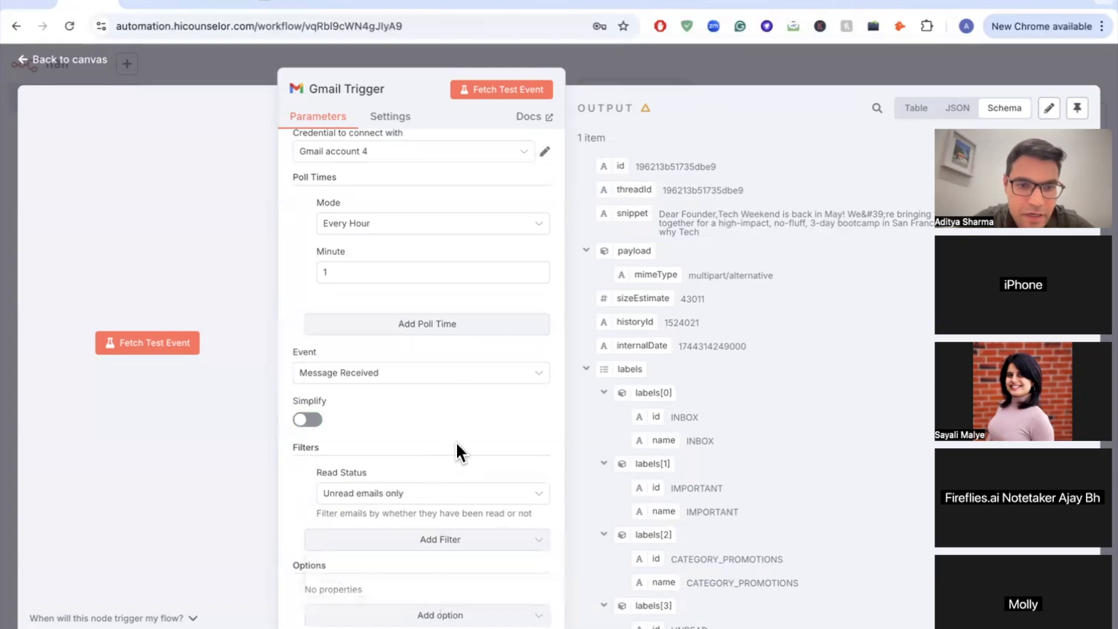
Step: Add a Search filter with the query 'has:attachment'
click(427, 542)
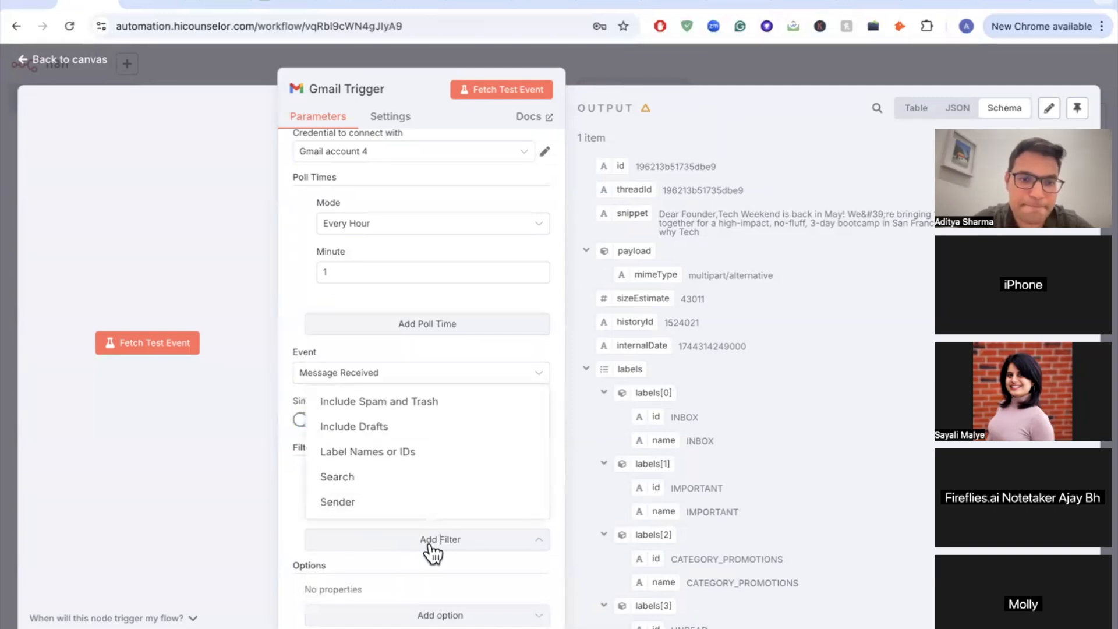
click(366, 478)
scroll(375, 535, down, 2)
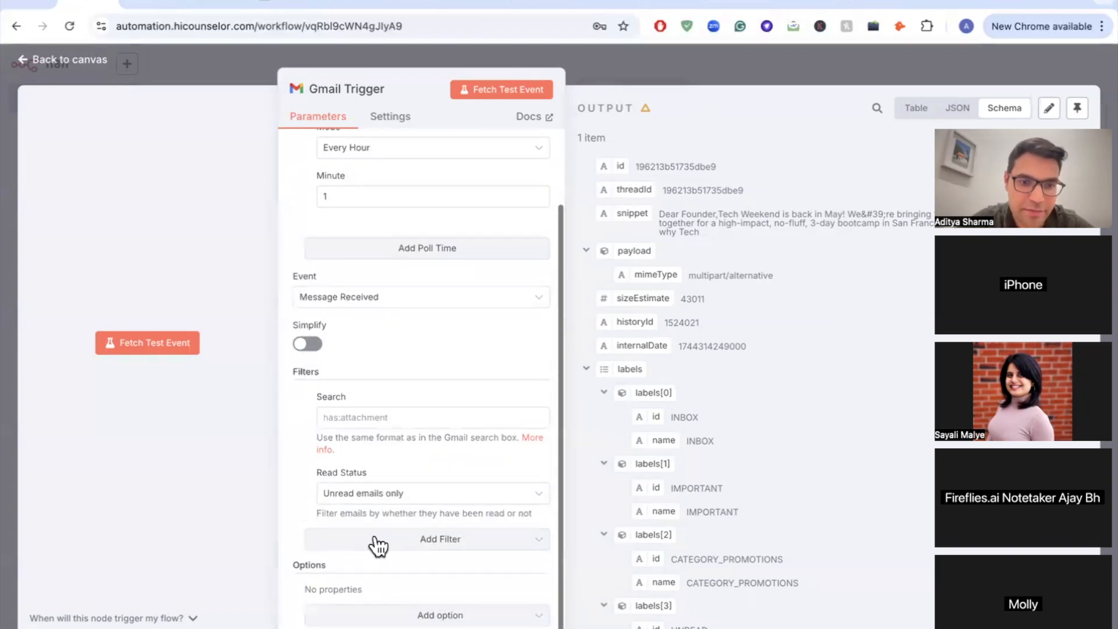
scroll(375, 537, up, 5)
click(310, 346)
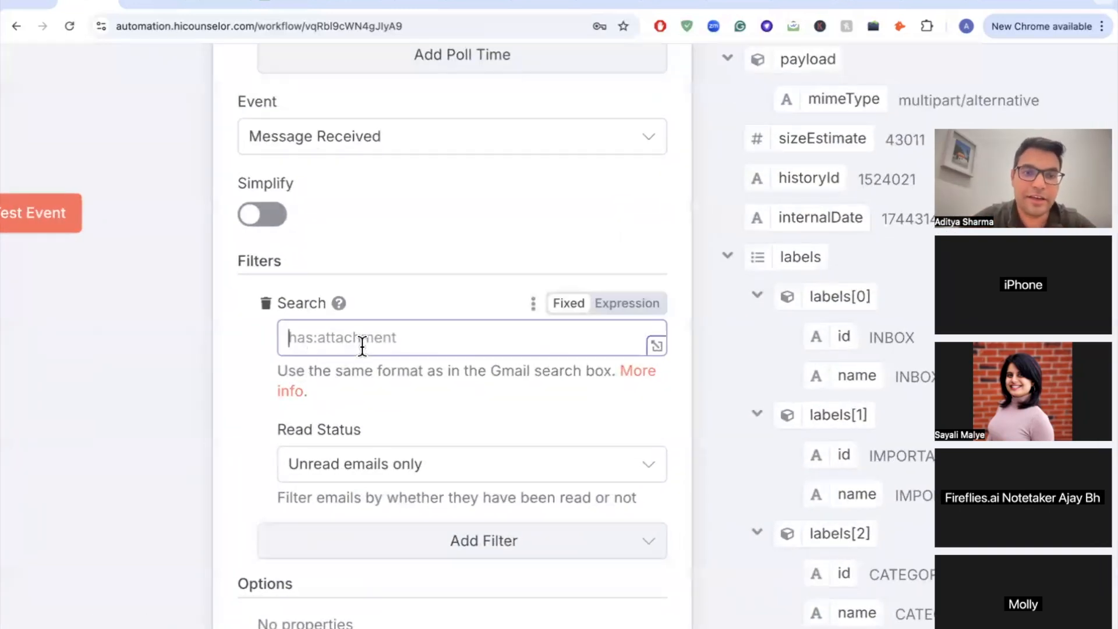
text(h)
key(BackSpace)
text(h)
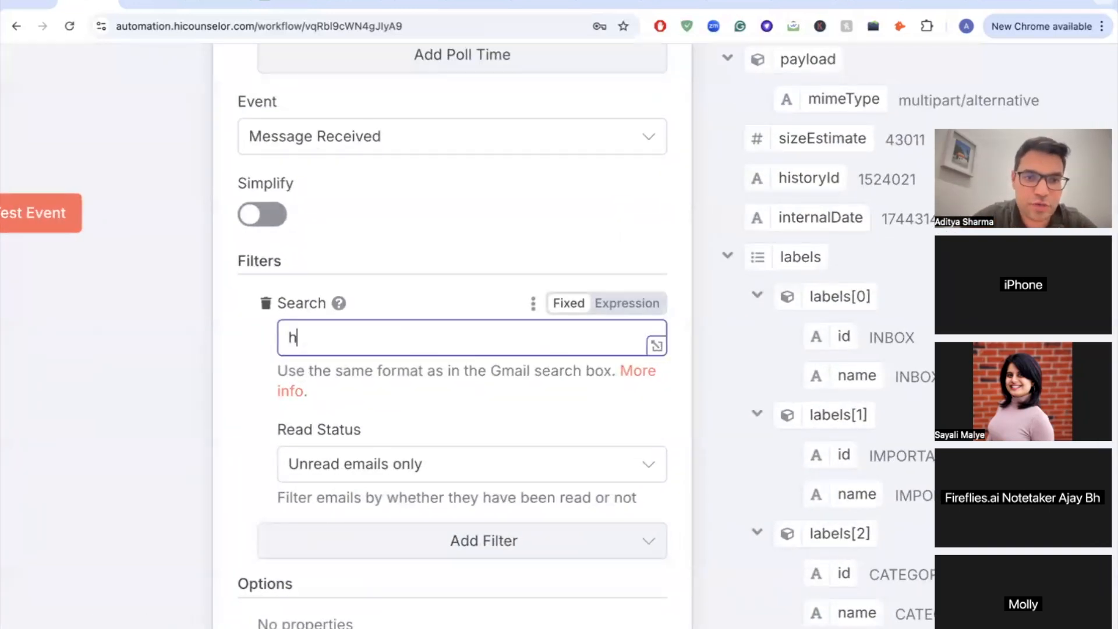
text(as:attachment)
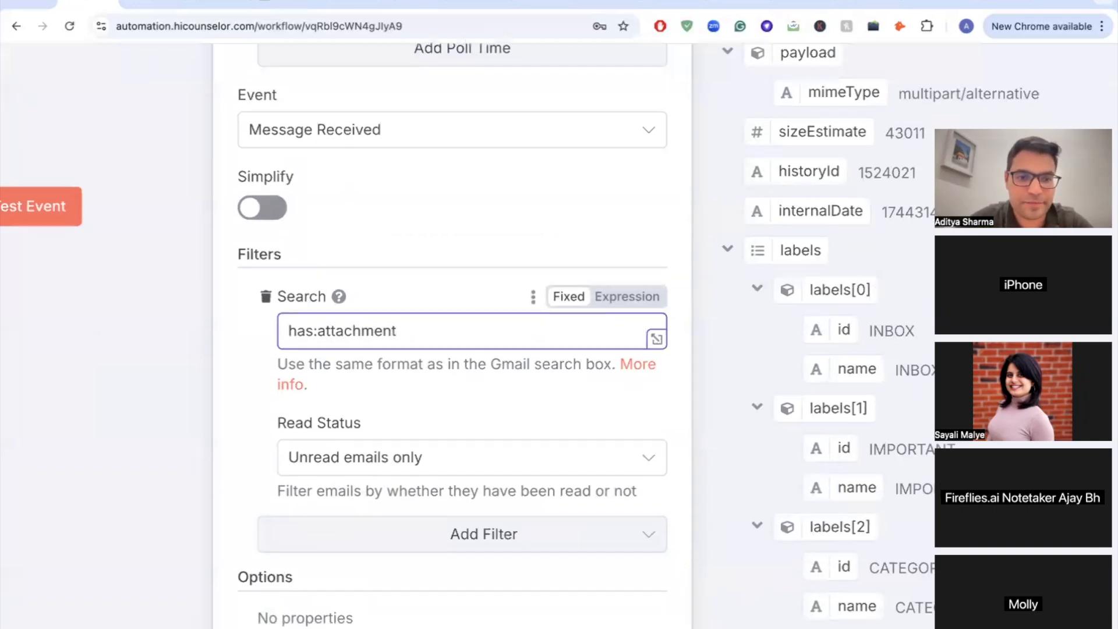
scroll(361, 347, down, 3)
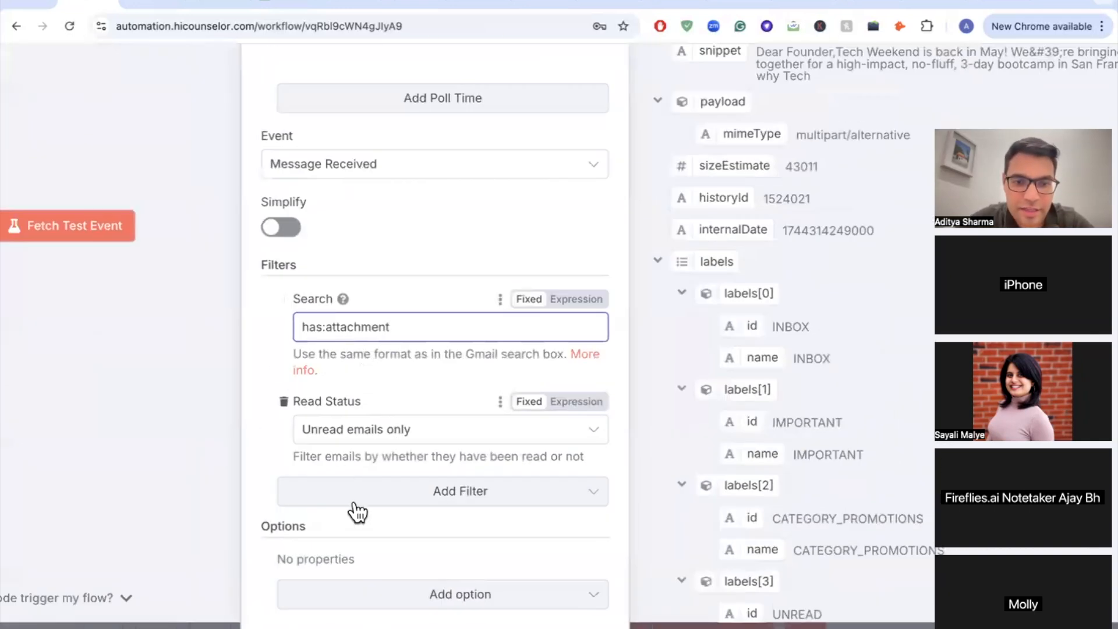
Step: Add the Download Attachments option and switch it on
click(412, 597)
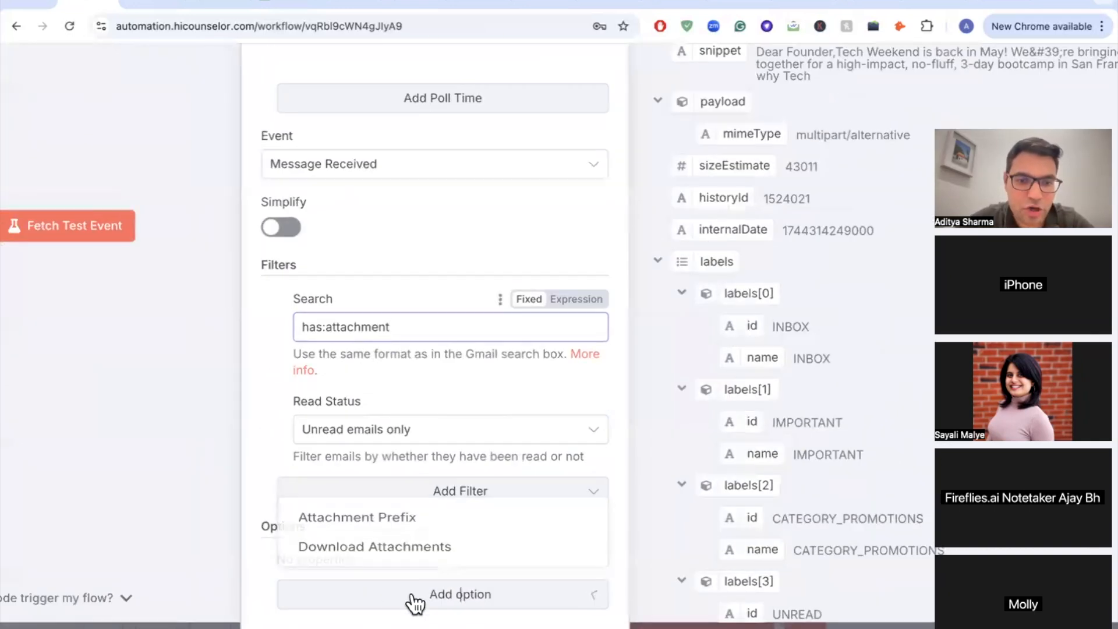
click(370, 546)
scroll(369, 546, down, 3)
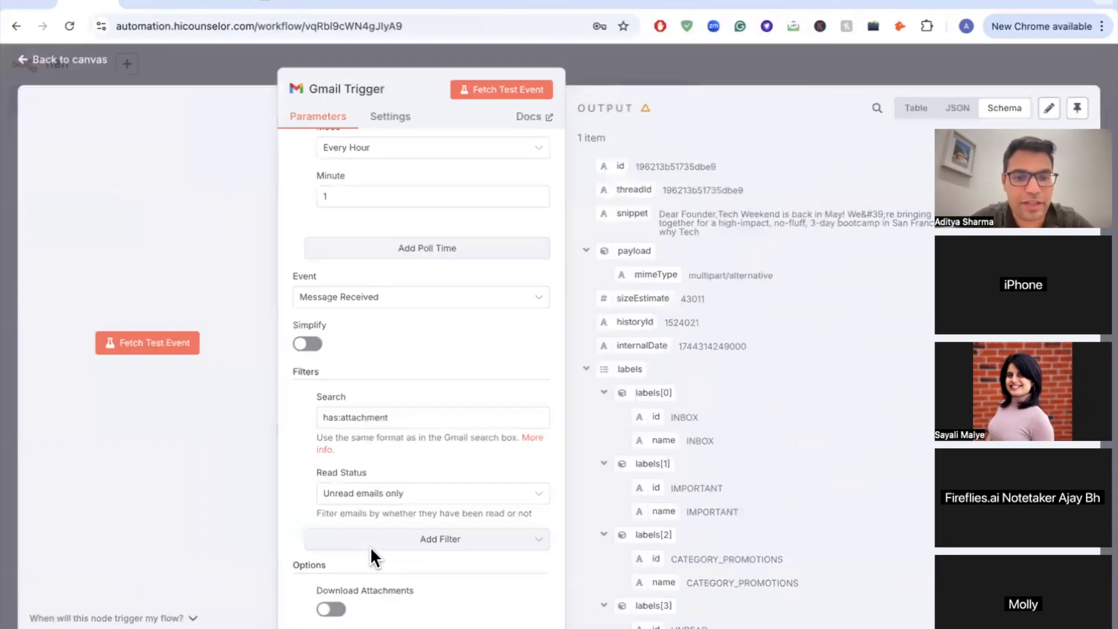
scroll(369, 546, down, 1)
click(329, 582)
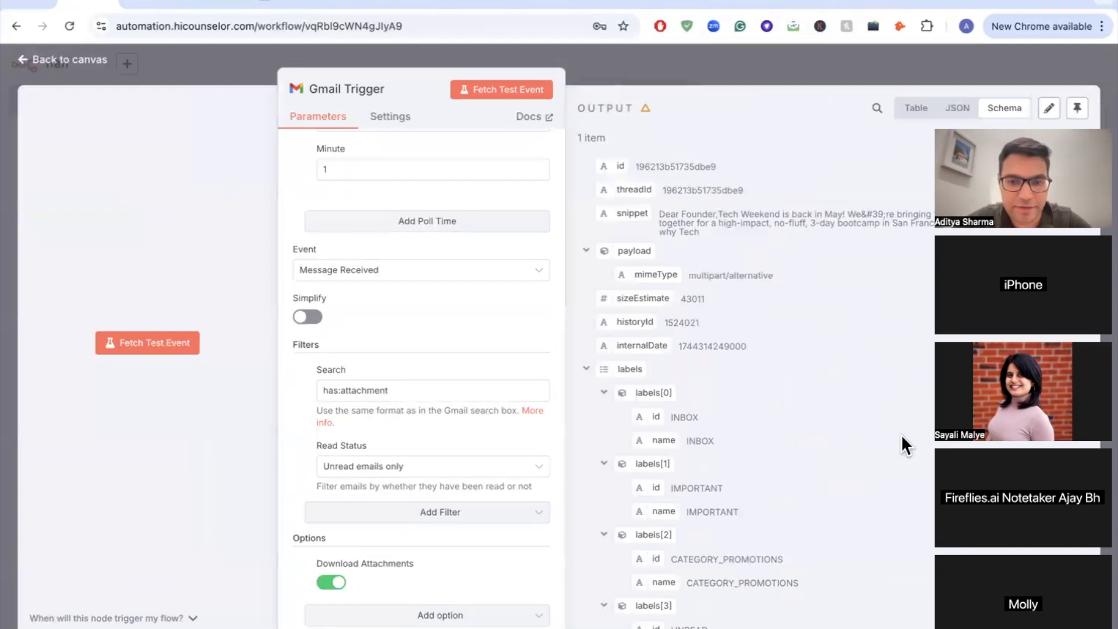
scroll(489, 505, up, 2)
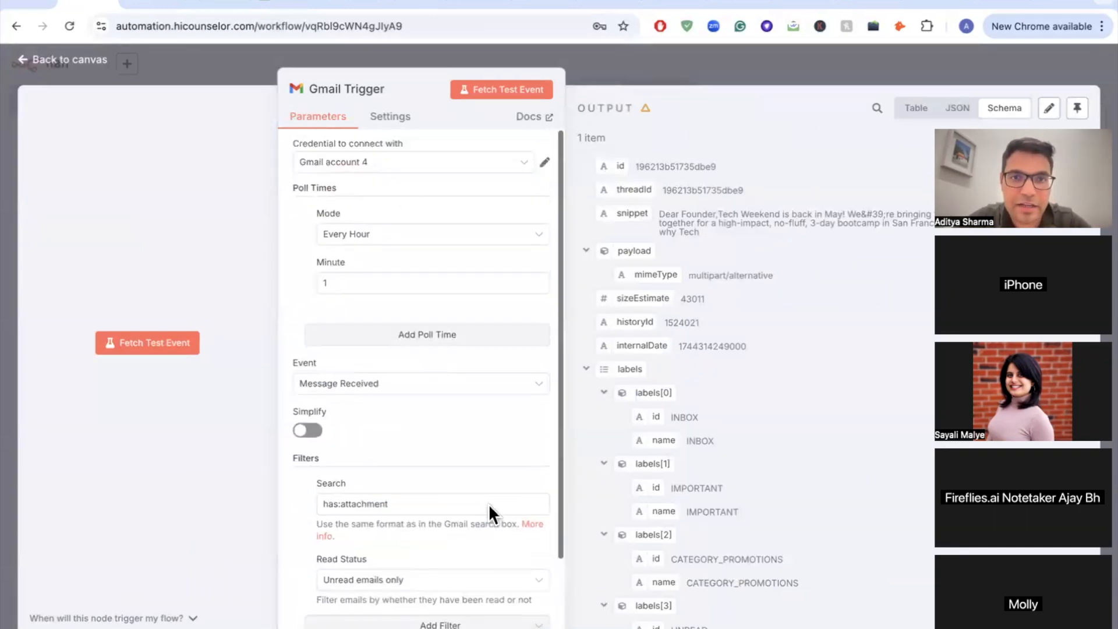
Step: Fetch a sample email, copy its attachment_0 field name, and return to the canvas
click(507, 94)
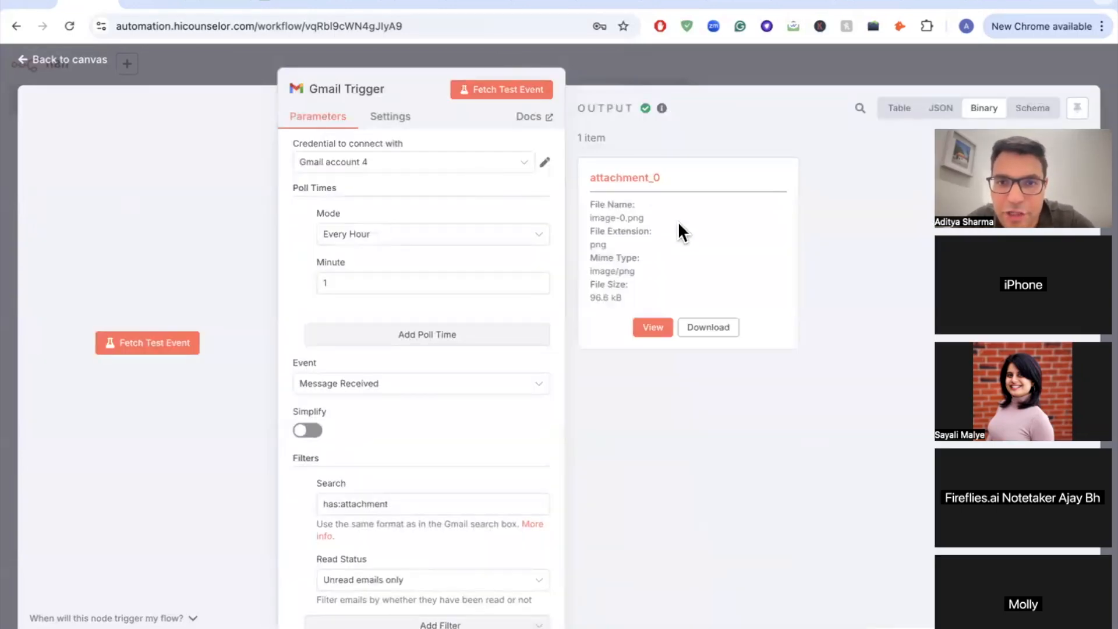
drag(663, 177, 590, 178)
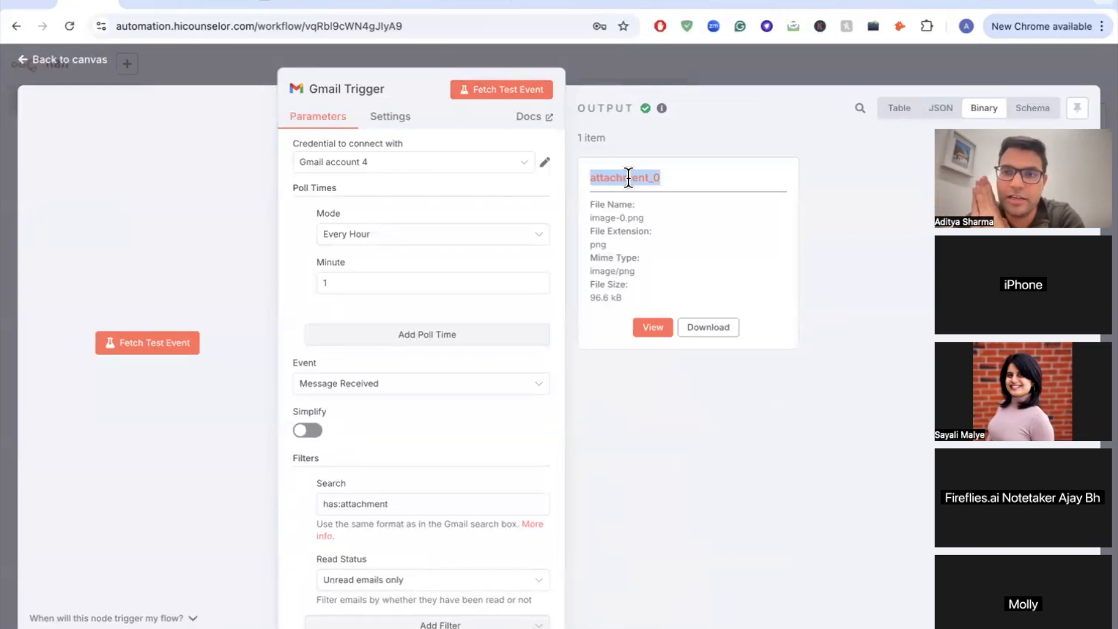
click(36, 69)
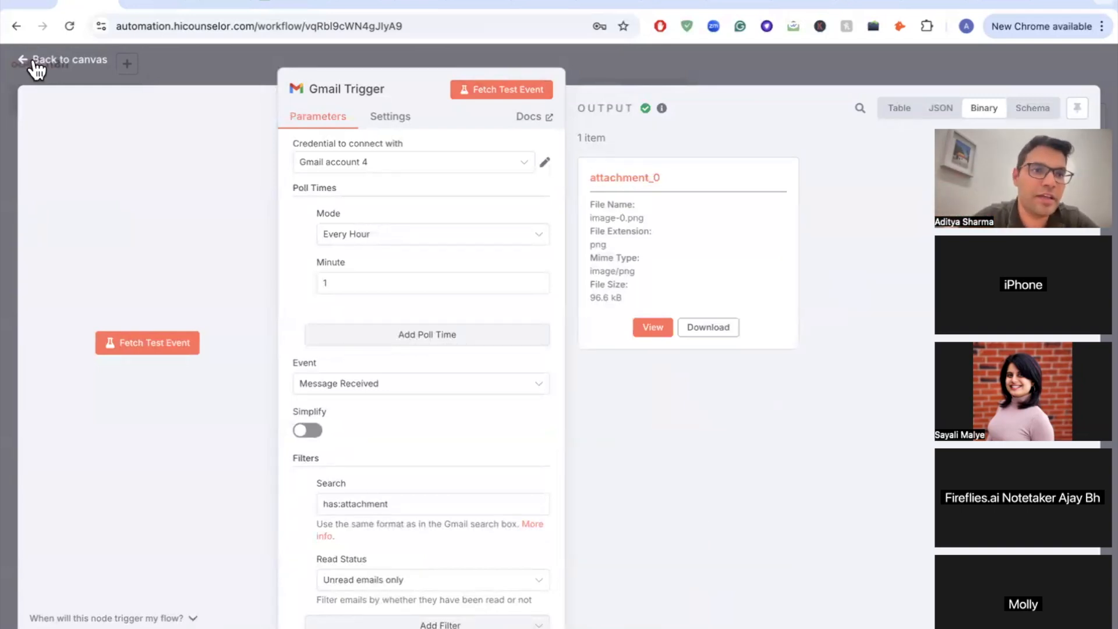
scroll(334, 288, down, 5)
Step: From the Gmail Trigger's +, search 'extract' and add Extract from File's Extract From PDF action
scroll(518, 321, up, 10)
scroll(346, 285, down, 4)
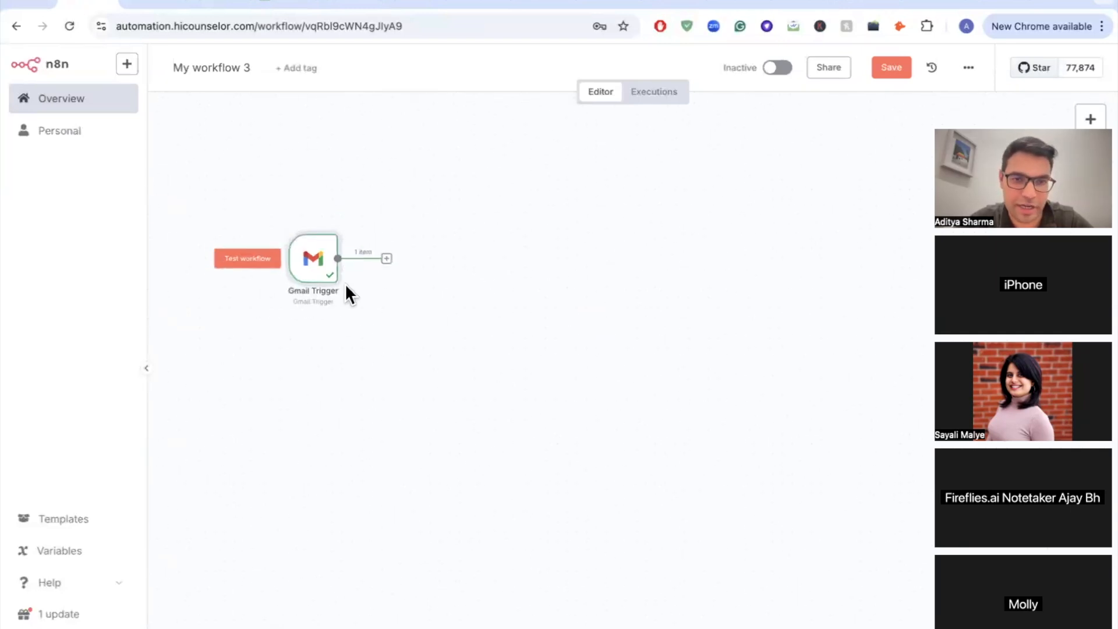
click(387, 258)
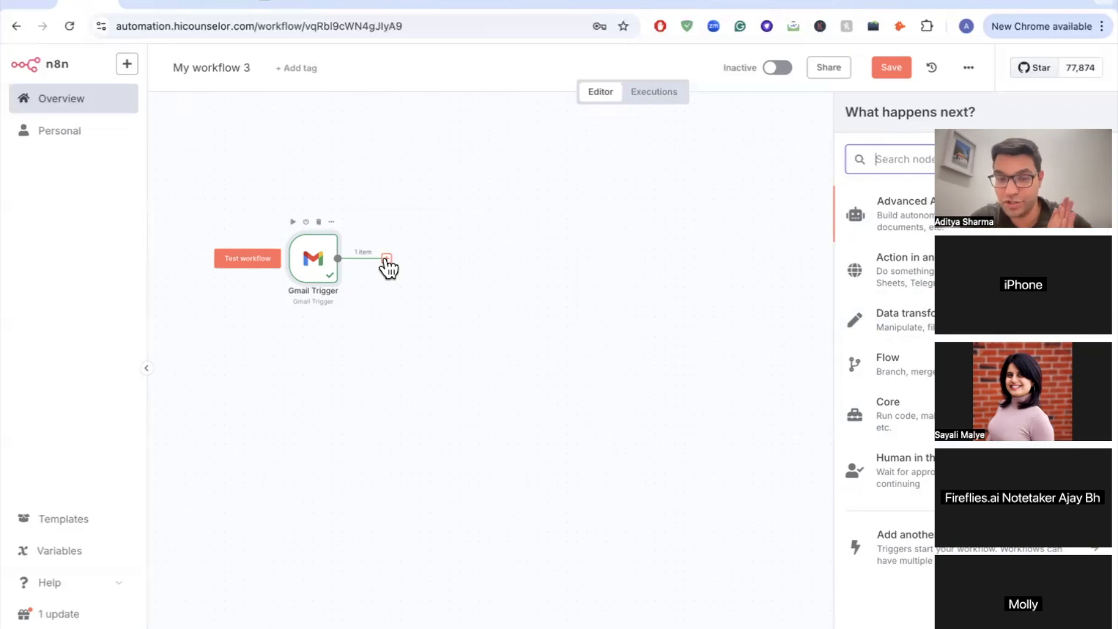
click(386, 260)
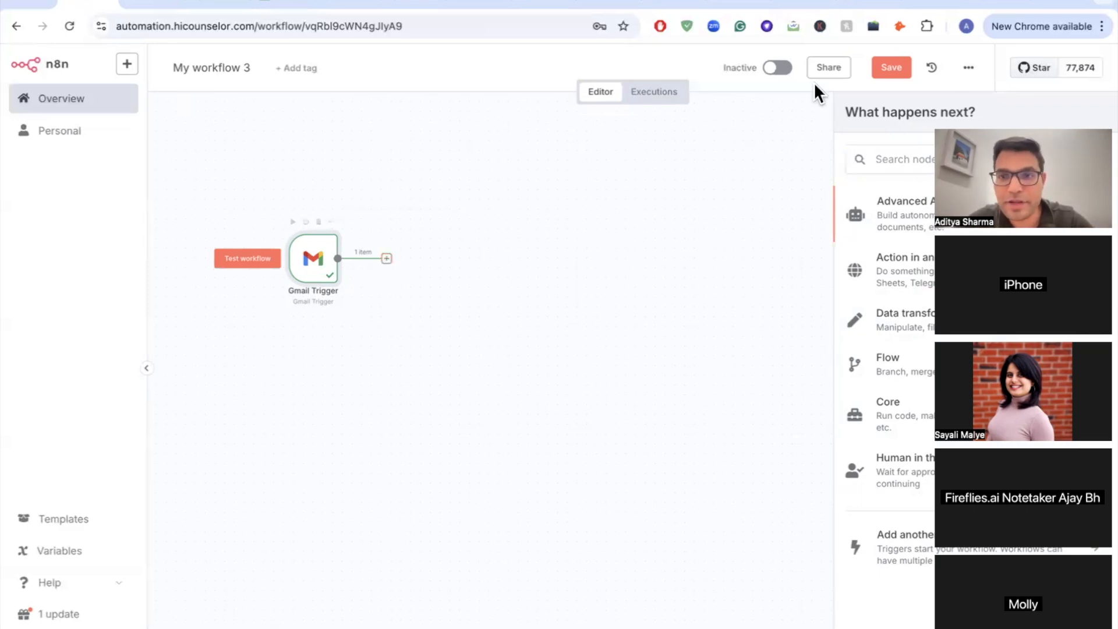
click(906, 160)
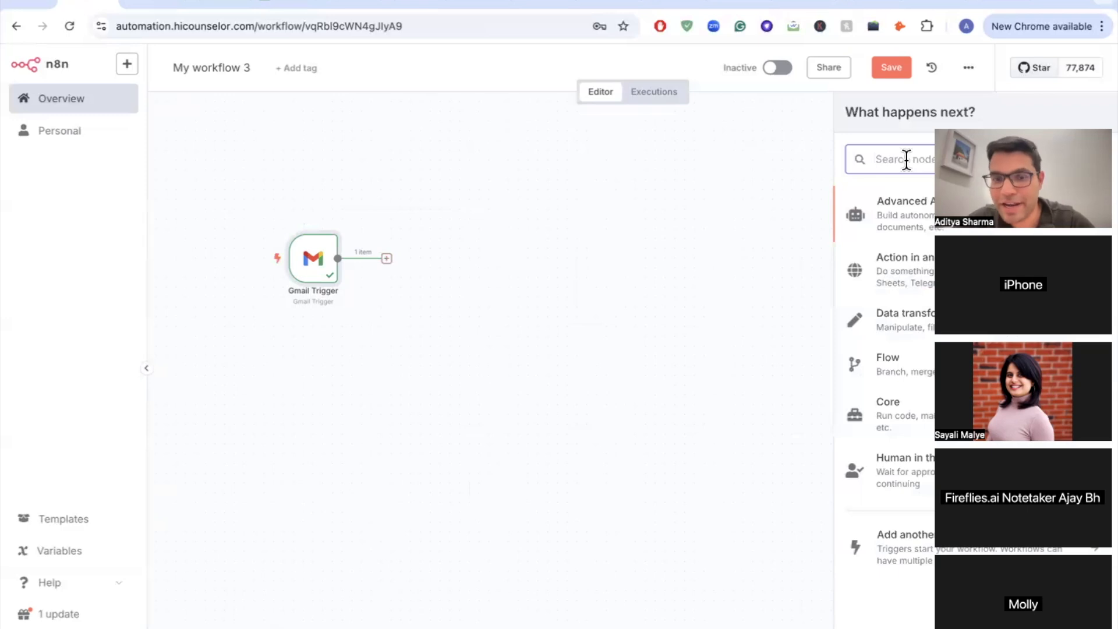
text(extract)
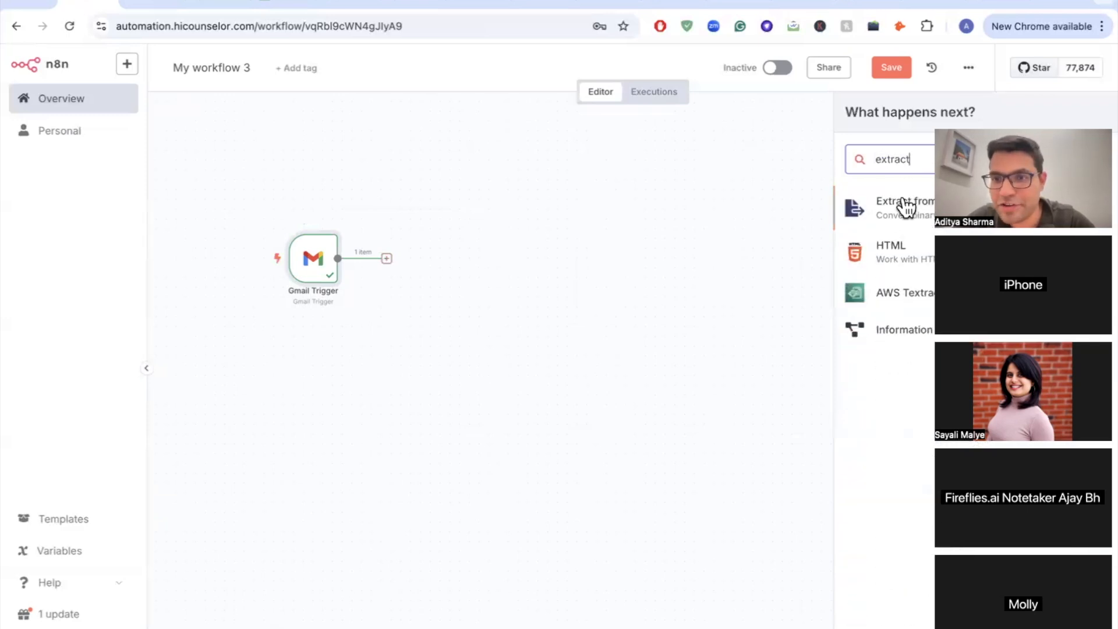
click(905, 213)
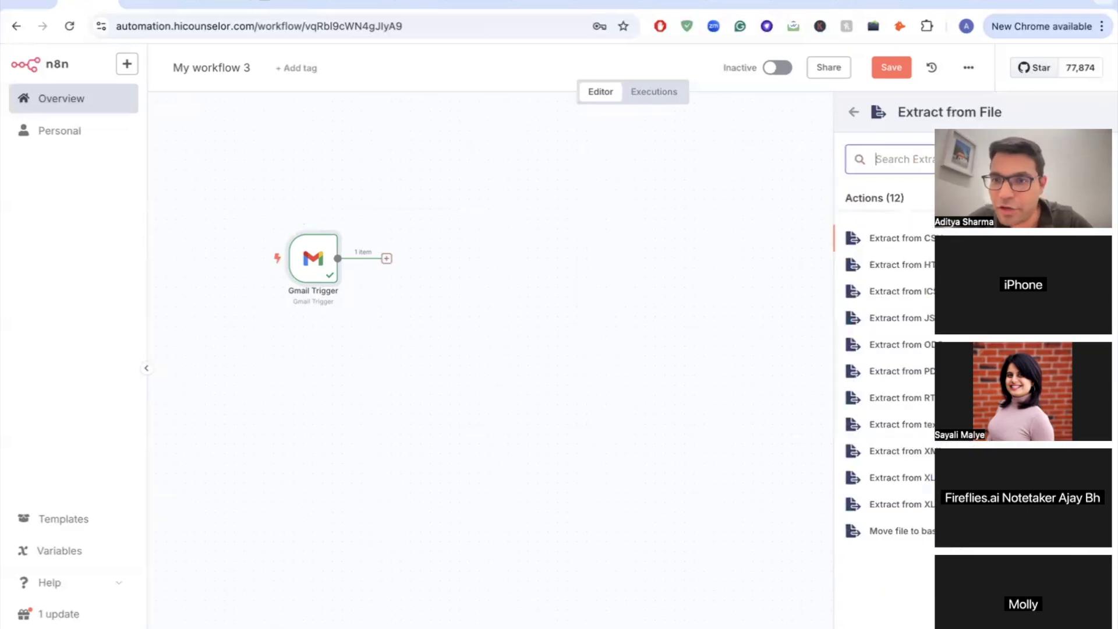
click(908, 373)
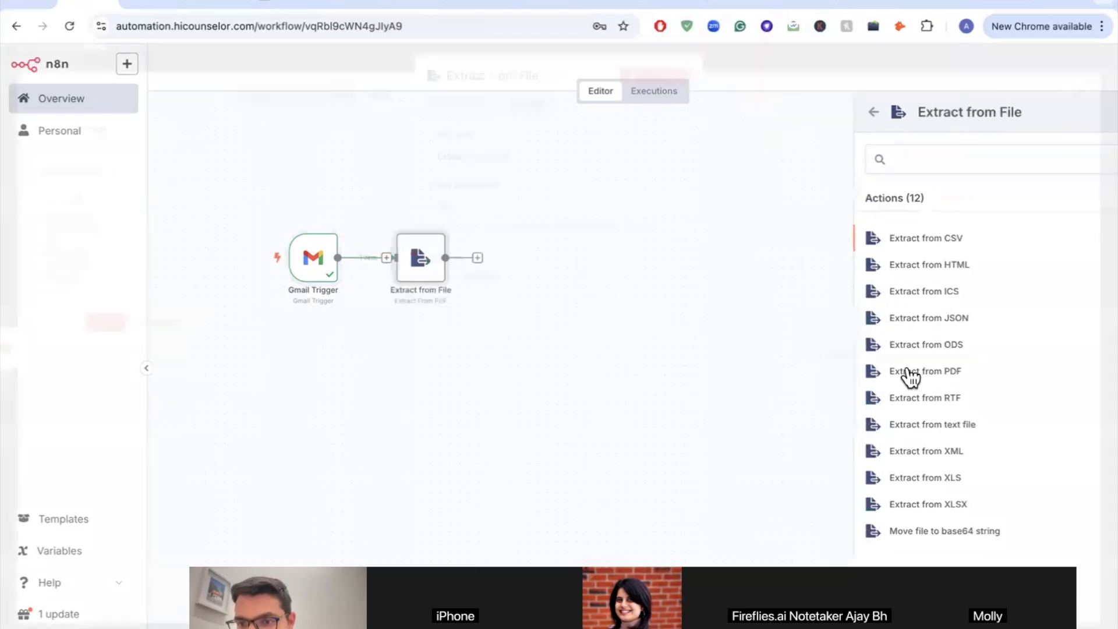
Step: Set Input Binary Field to attachment_0 and test the step, which fails with 'Invalid PDF structure.'
drag(907, 366, 518, 140)
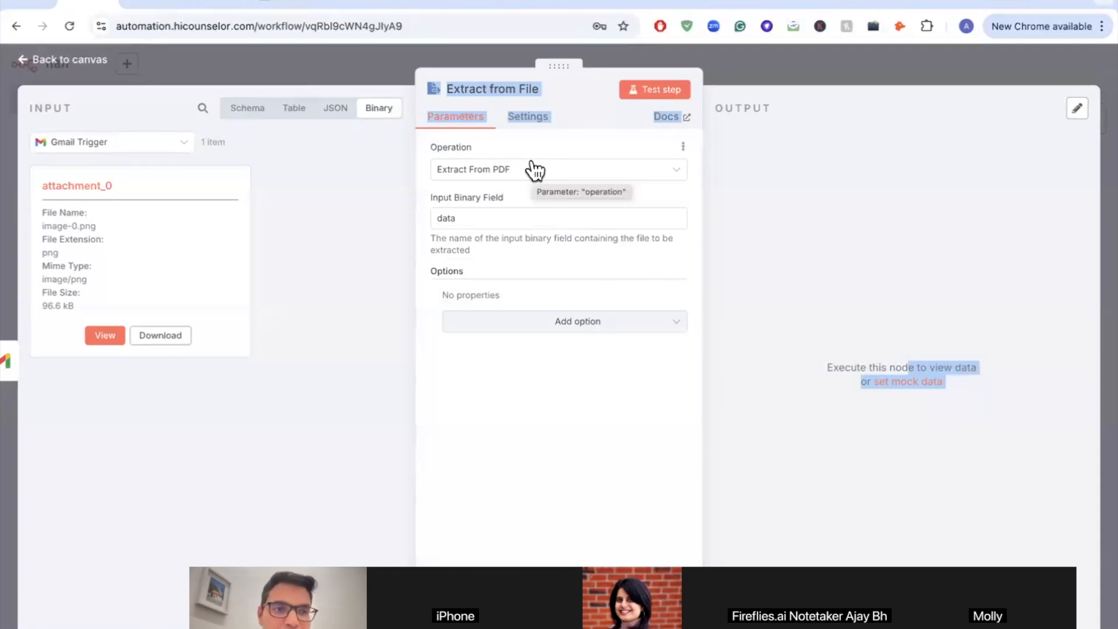
scroll(531, 163, up, 3)
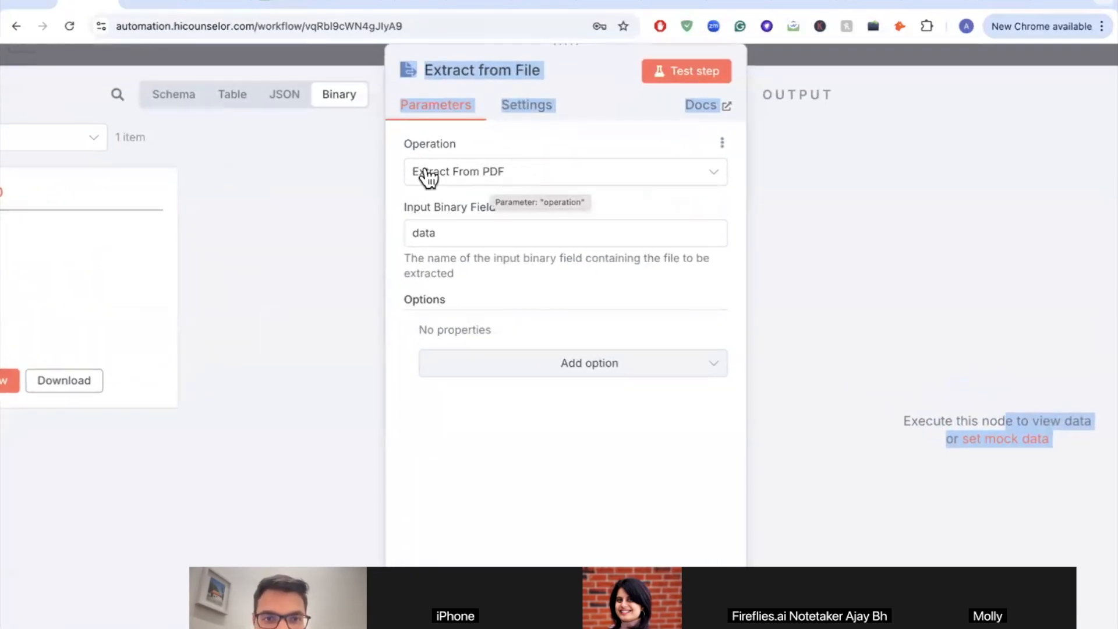
click(473, 228)
double_click(473, 228)
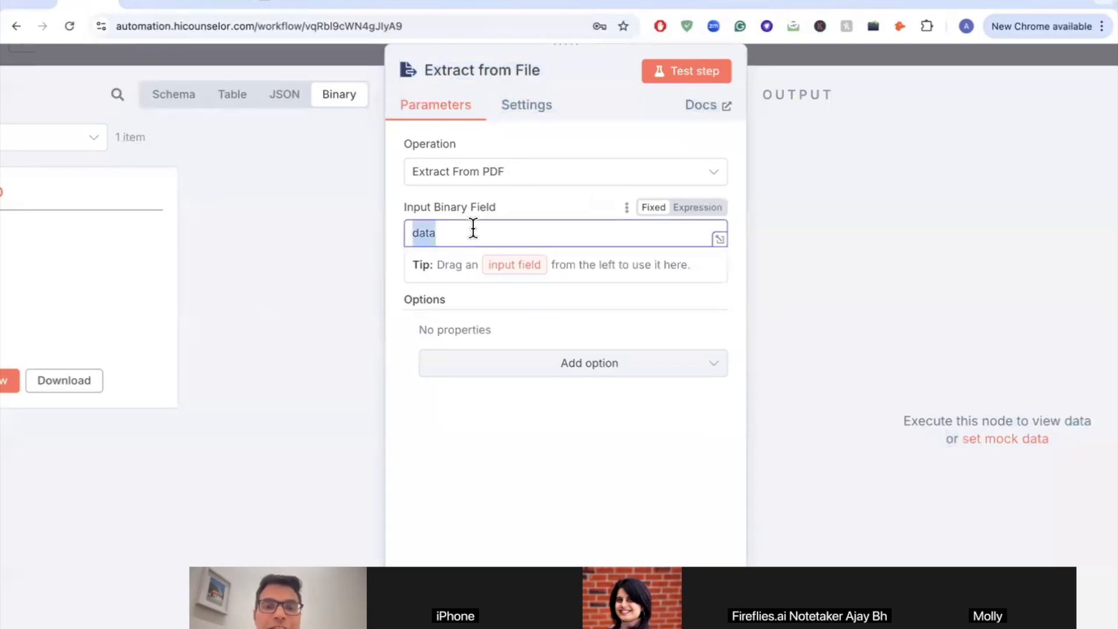
text(attachment_0)
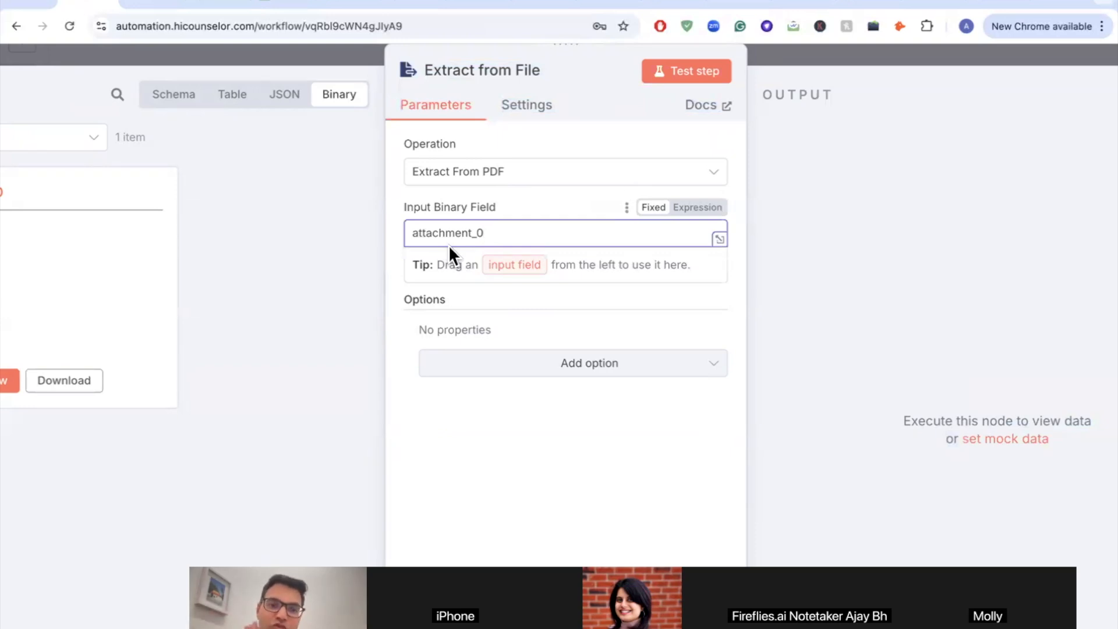
click(545, 196)
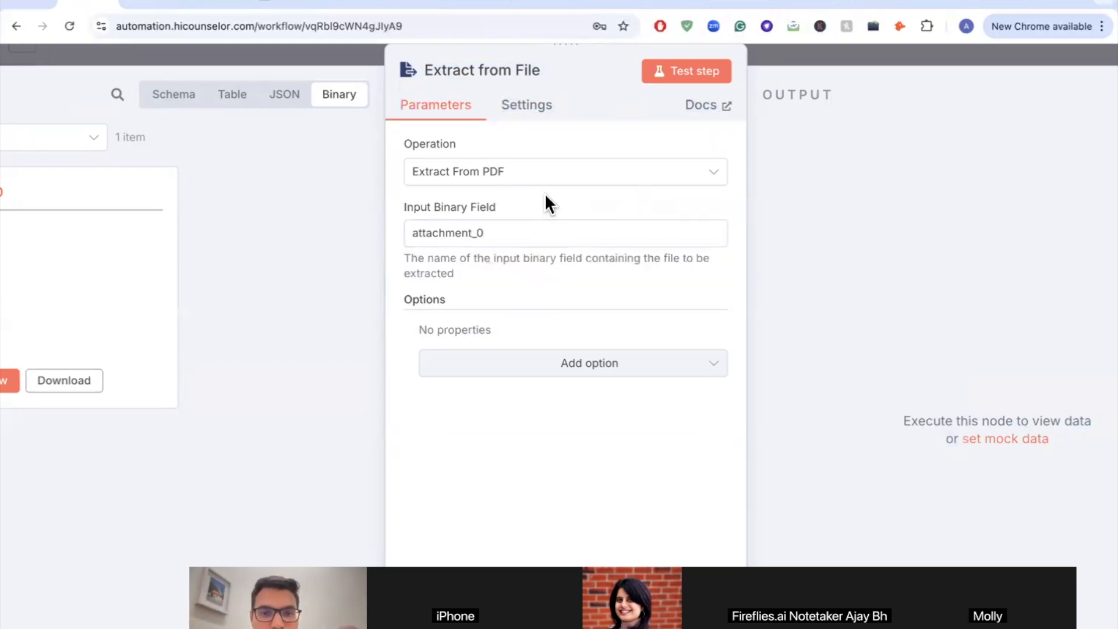
scroll(545, 196, down, 3)
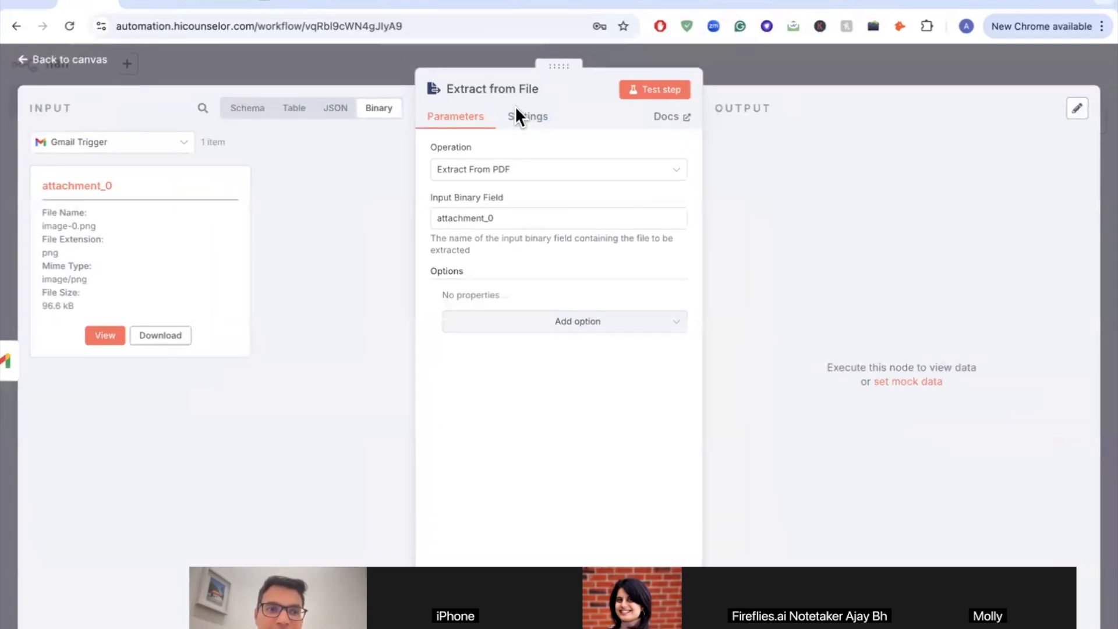
click(670, 92)
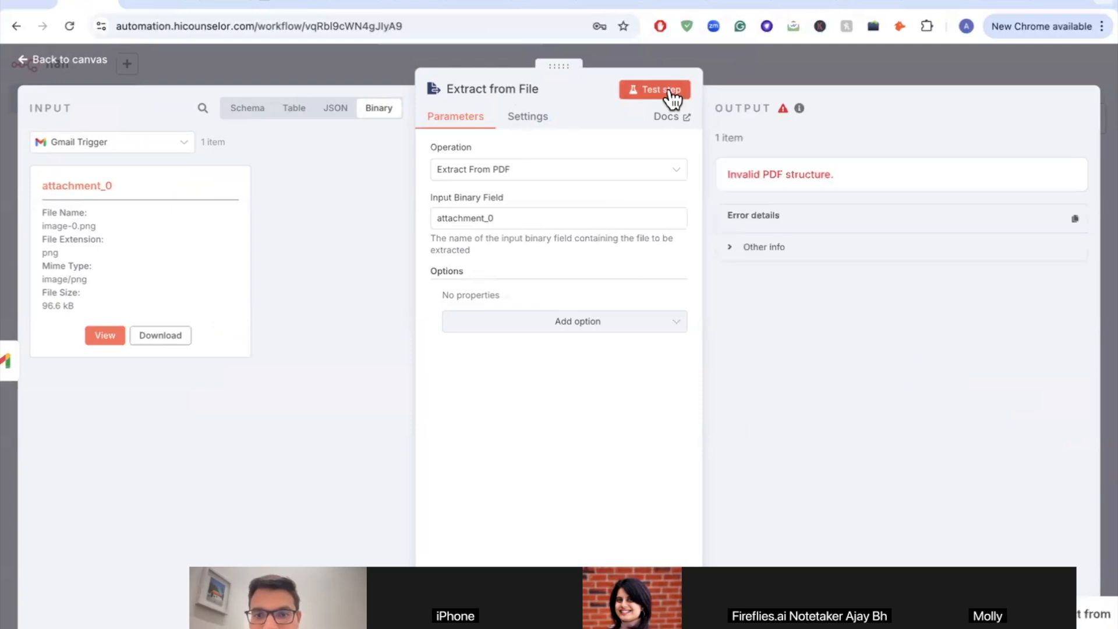
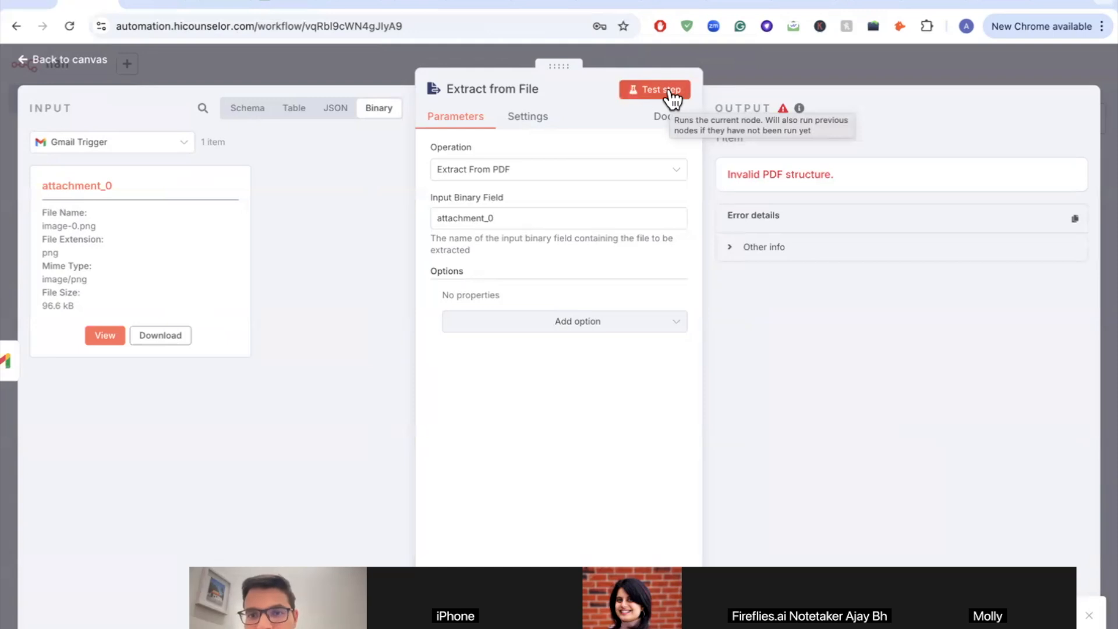
Step: Retest the Extract From PDF step, still failing with 'Invalid PDF structure', then go to Gmail
click(669, 86)
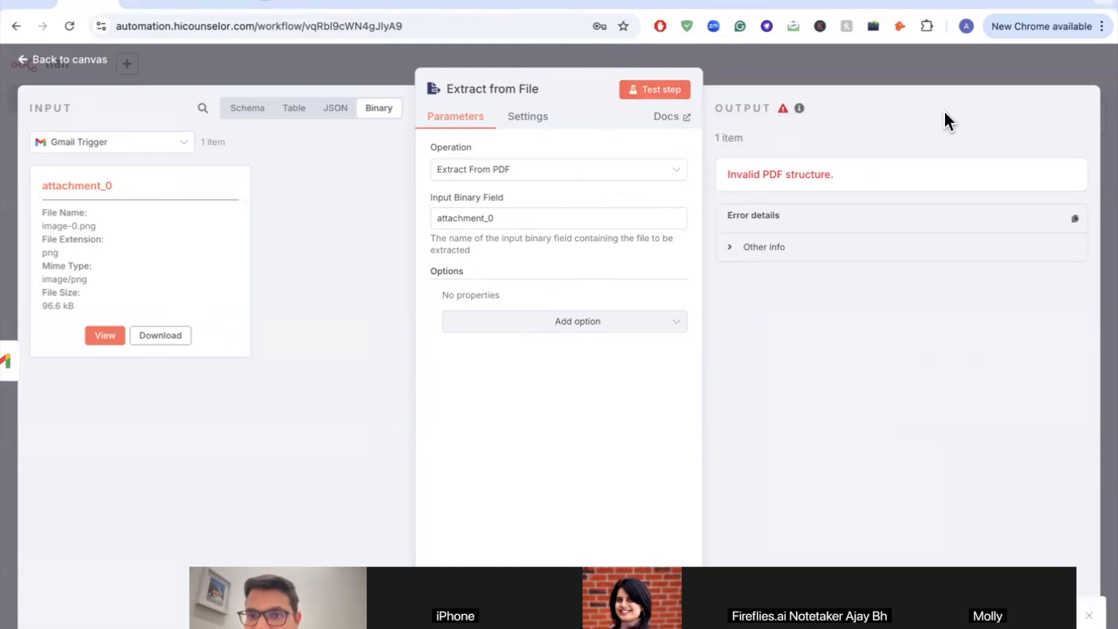
click(491, 4)
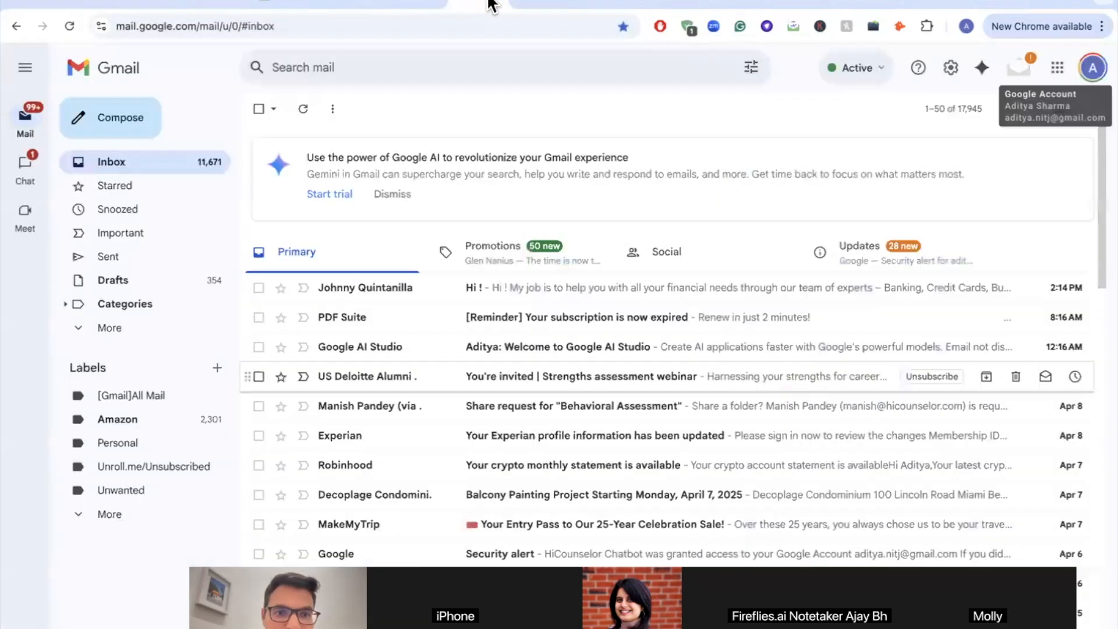
Step: Start a new Gmail message with the candidate's resume PDF attached
click(87, 115)
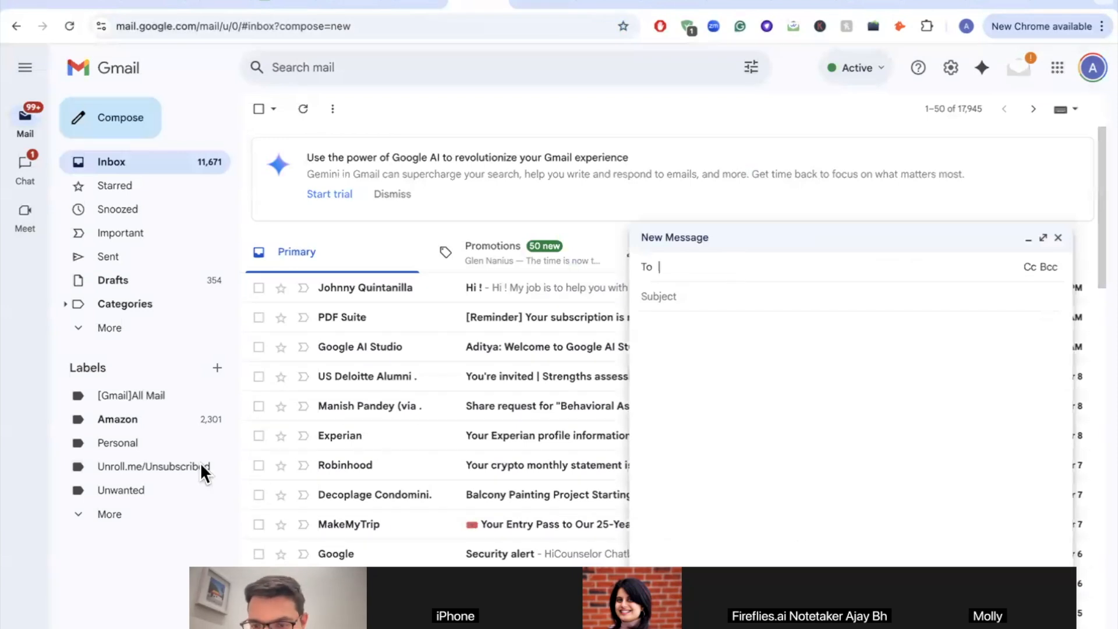
click(757, 627)
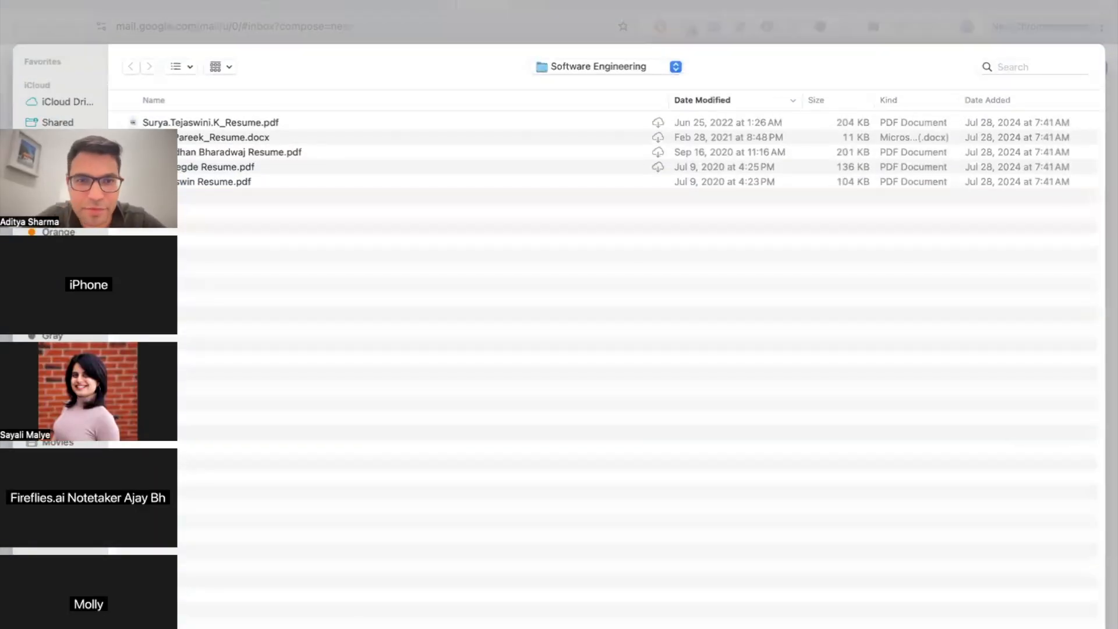
double_click(239, 167)
Step: Send it to your own address with subject 'Resume for Data Scientist Role' and body 'Pfa'
click(748, 268)
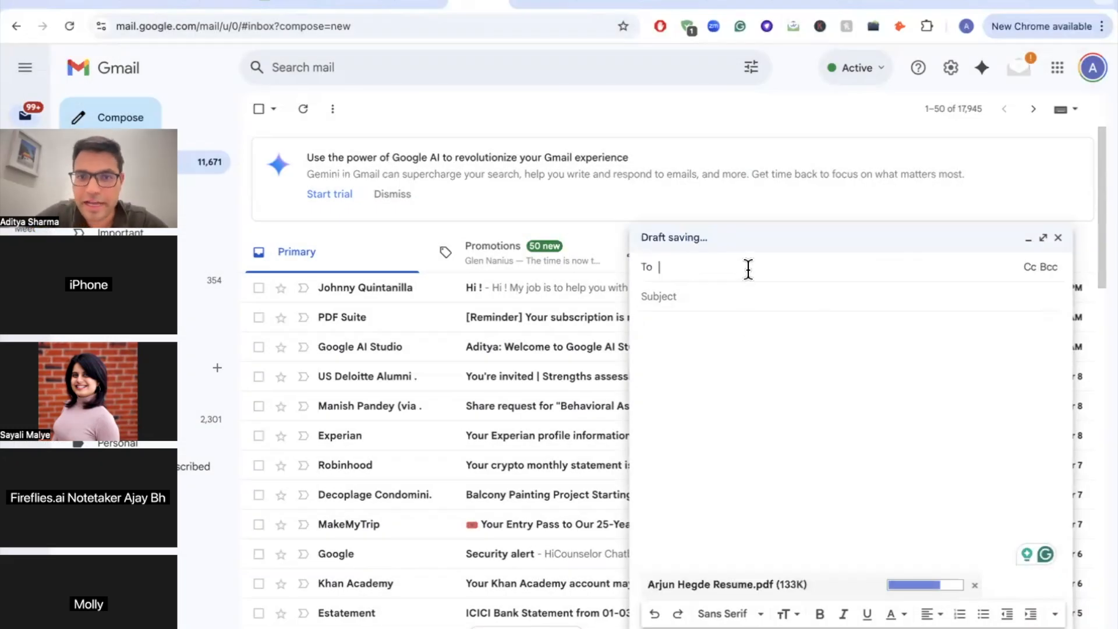
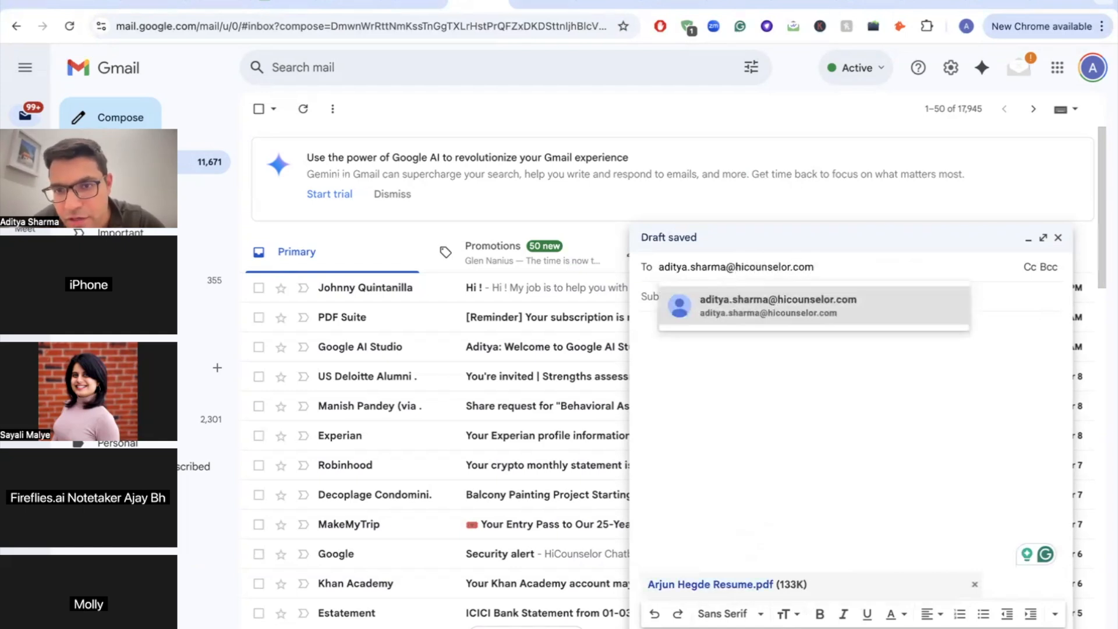
key(Return)
key(Tab)
text(Resume for Da)
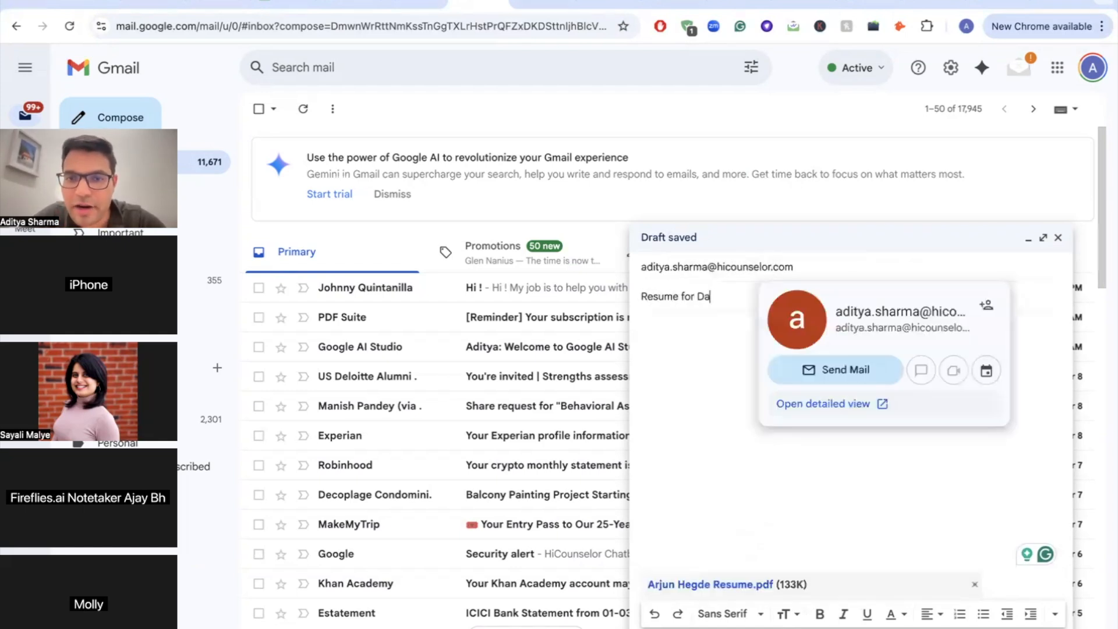
text(ta Scientist Role)
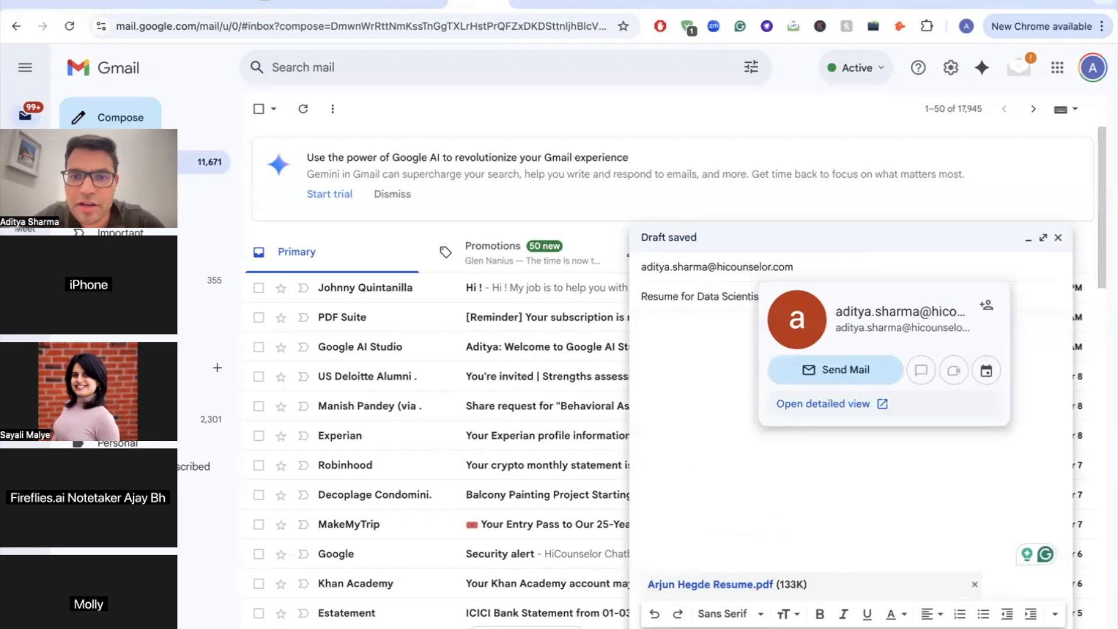
key(Tab)
text(Pfa)
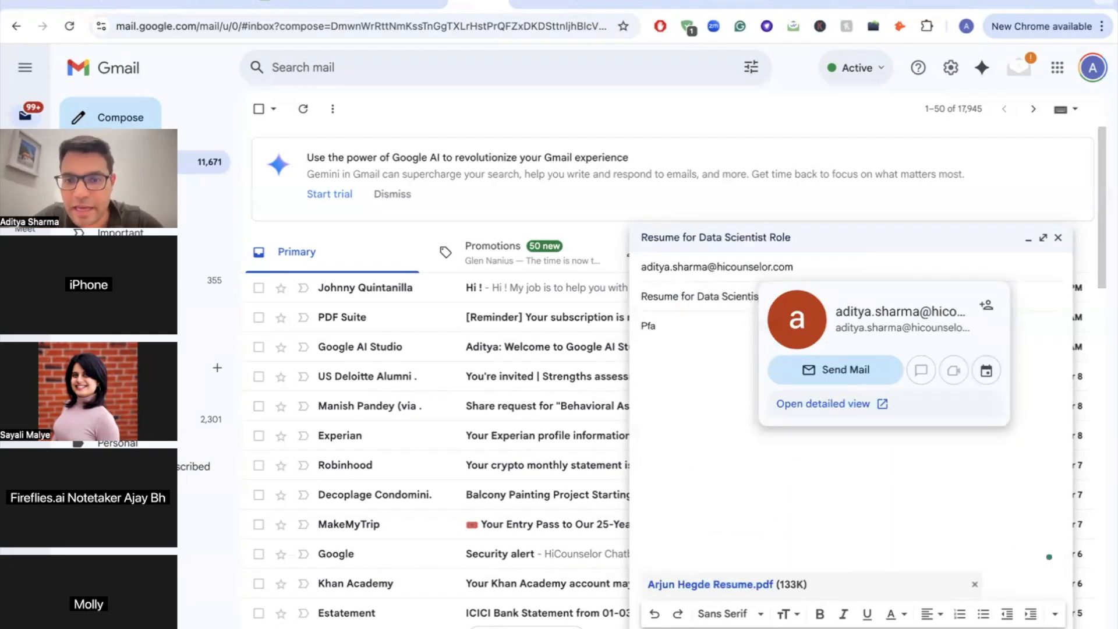
key(super+Return)
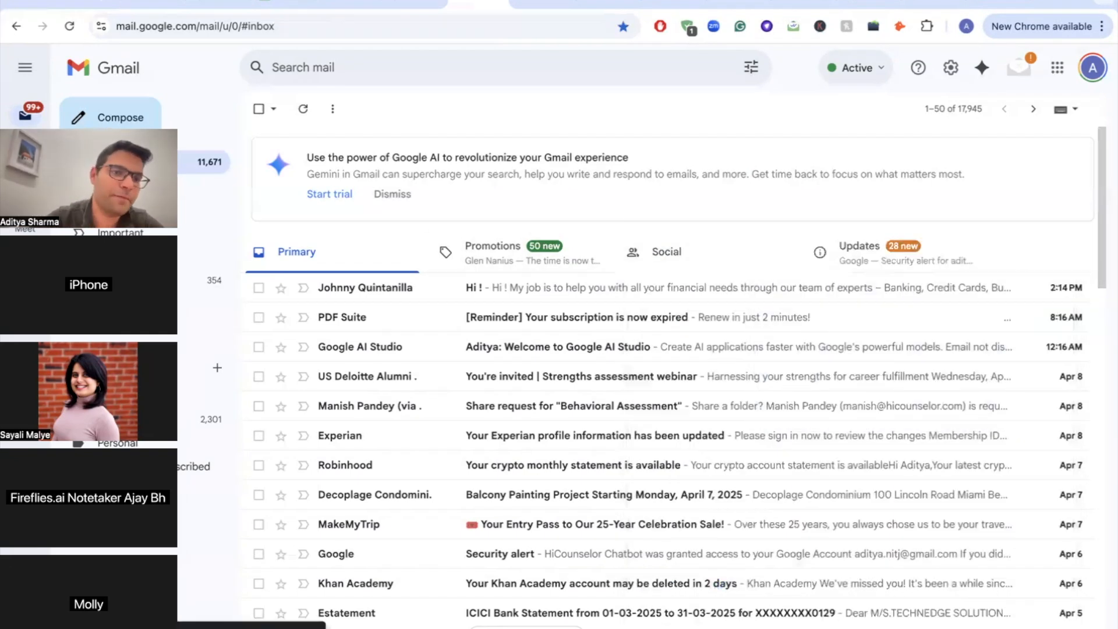
click(90, 5)
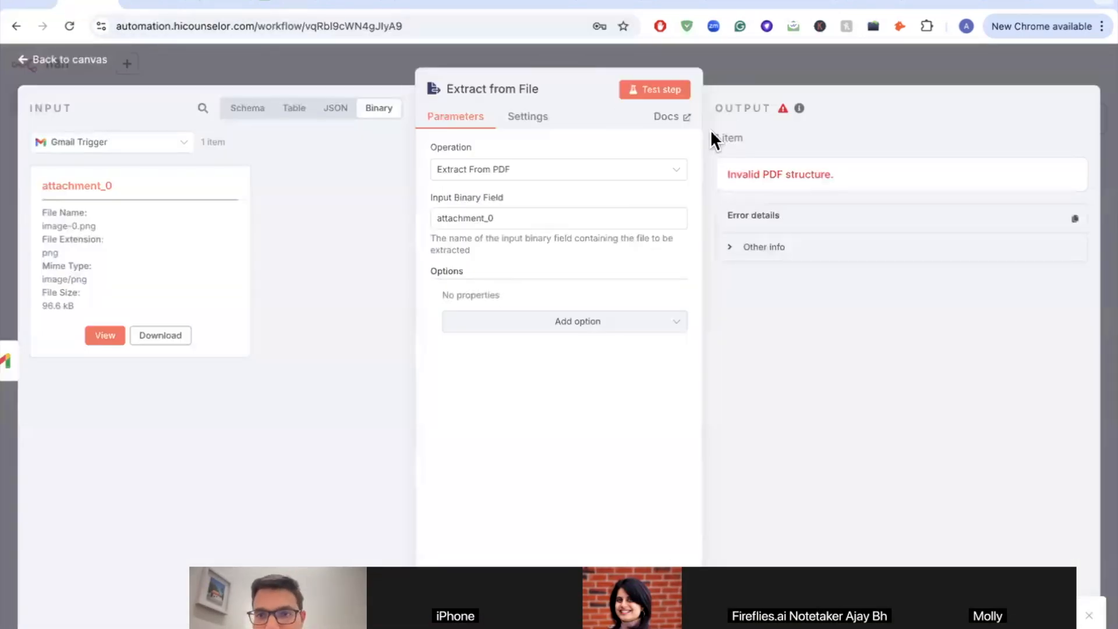
Step: Rerun the Extract From PDF step on the new email's resume attachment
click(667, 96)
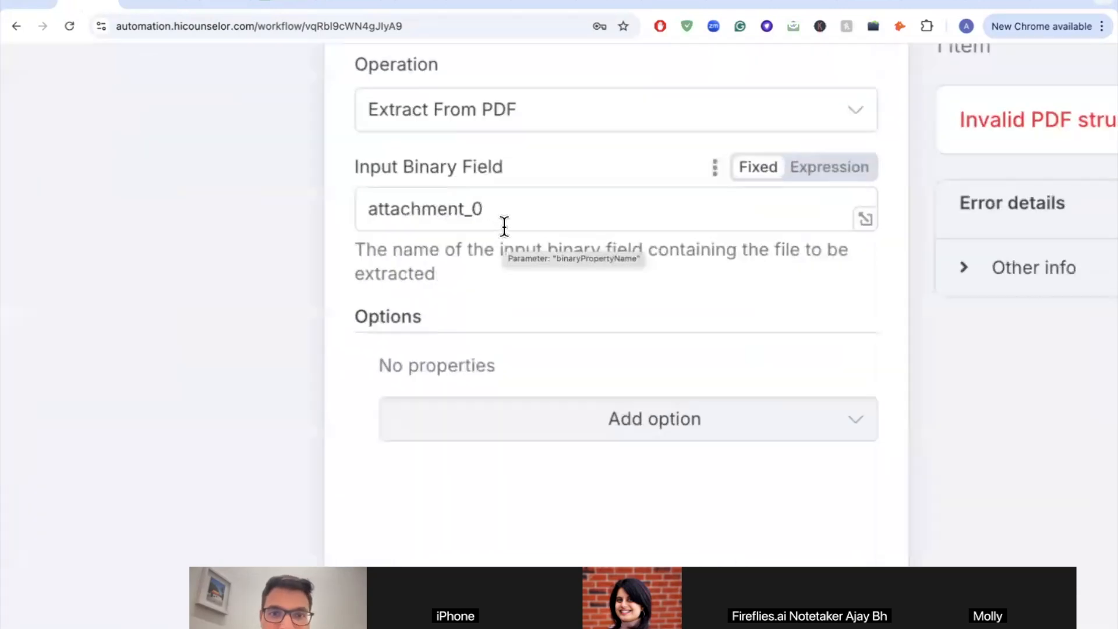
ctrl+scroll(504, 226, up, 3)
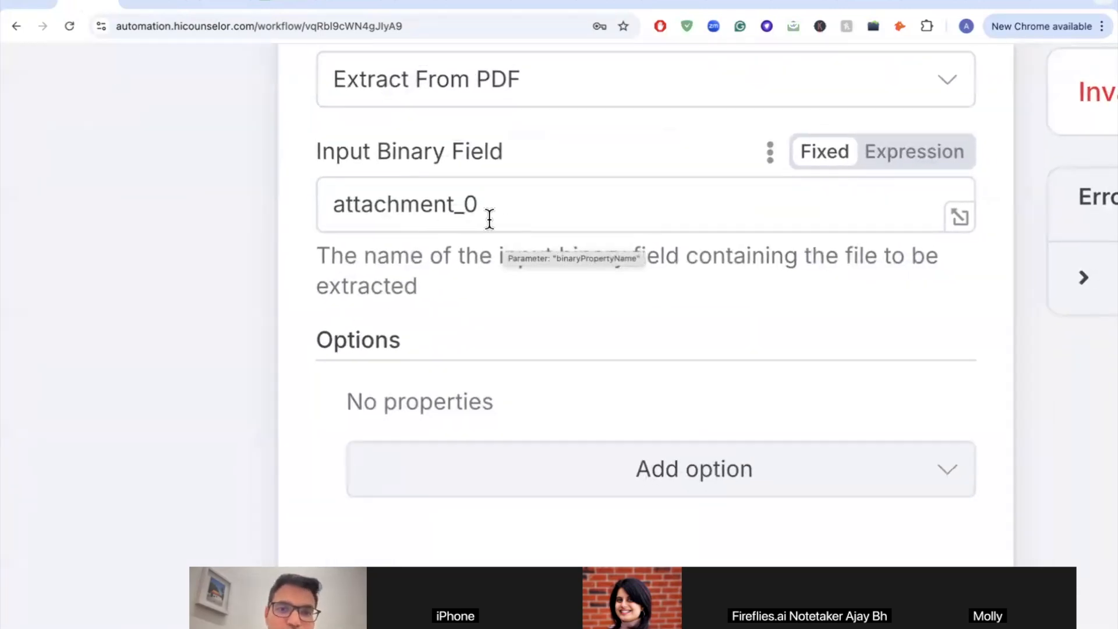
ctrl+scroll(489, 219, down, 6)
Step: Test the whole workflow from the canvas until Gmail Trigger and Extract from File both succeed
click(51, 58)
mouse_move(335, 250)
click(247, 268)
ctrl+scroll(247, 271, up, 5)
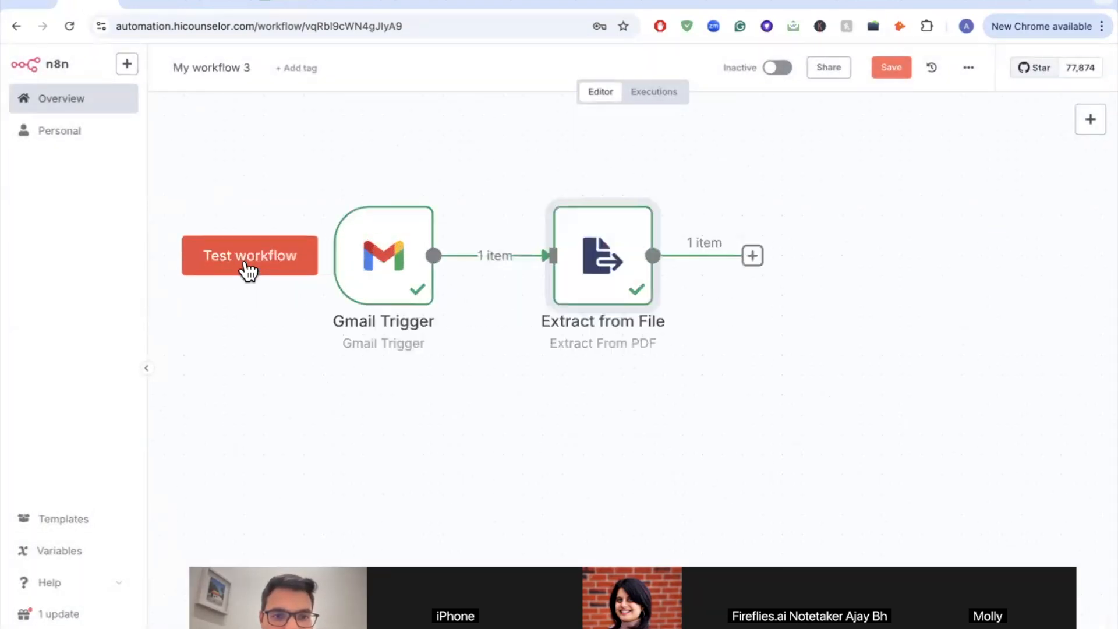
ctrl+scroll(247, 268, up, 1)
mouse_move(450, 323)
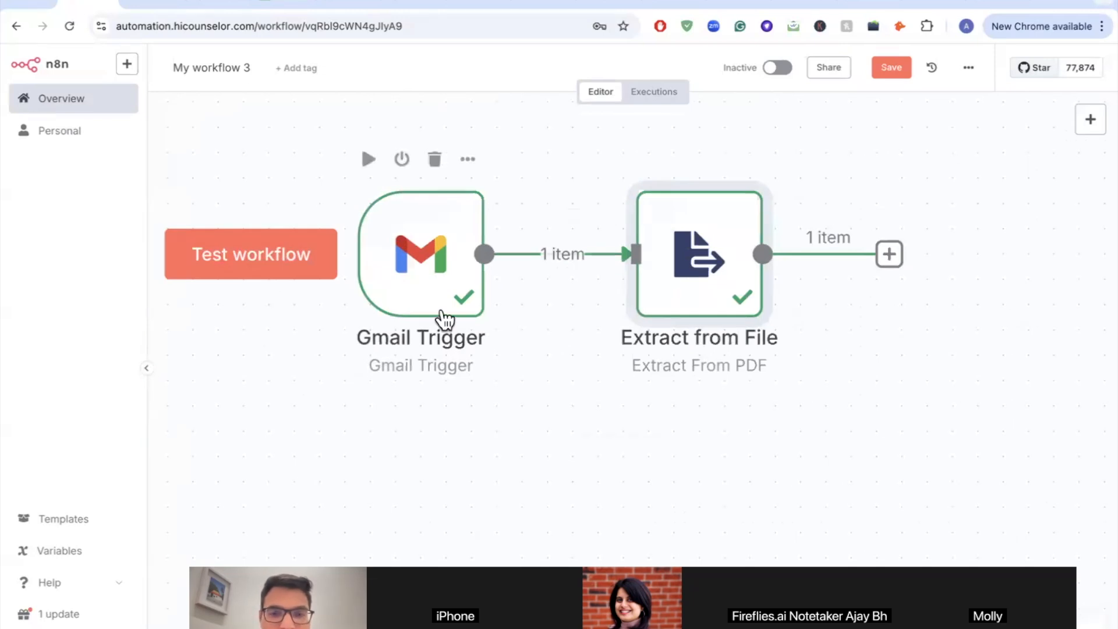
mouse_move(749, 314)
ctrl+scroll(750, 316, down, 5)
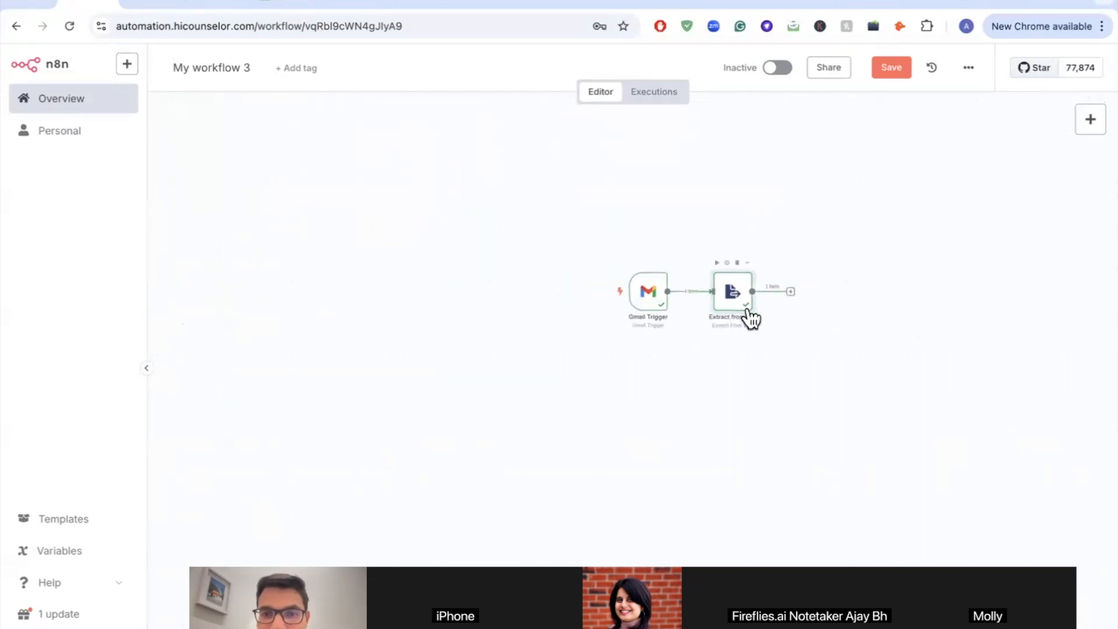
ctrl+scroll(683, 314, up, 5)
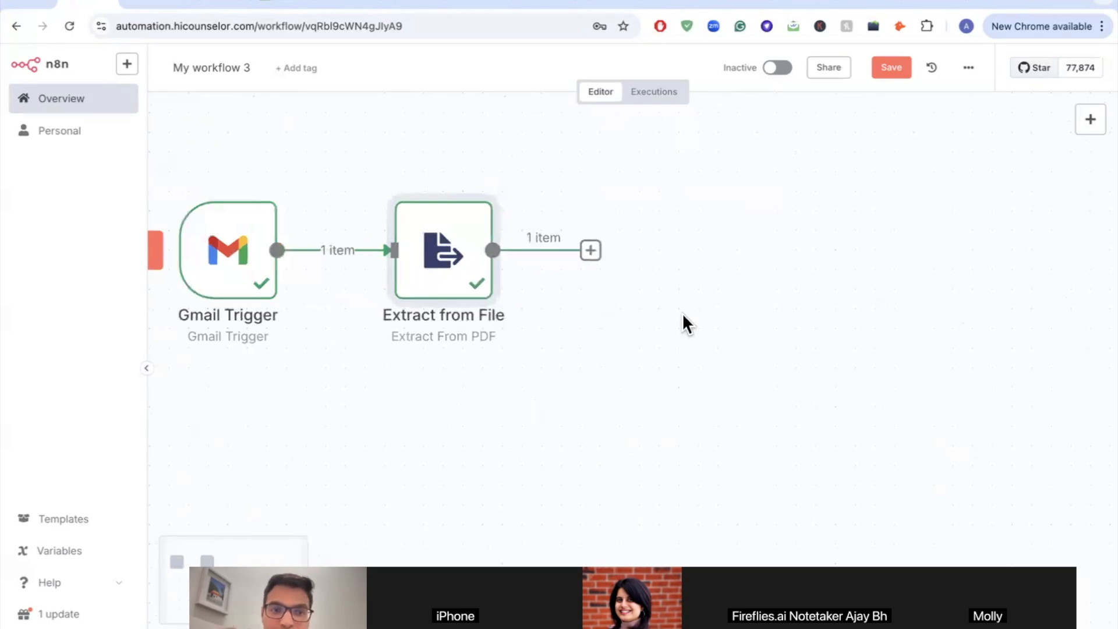
mouse_move(294, 252)
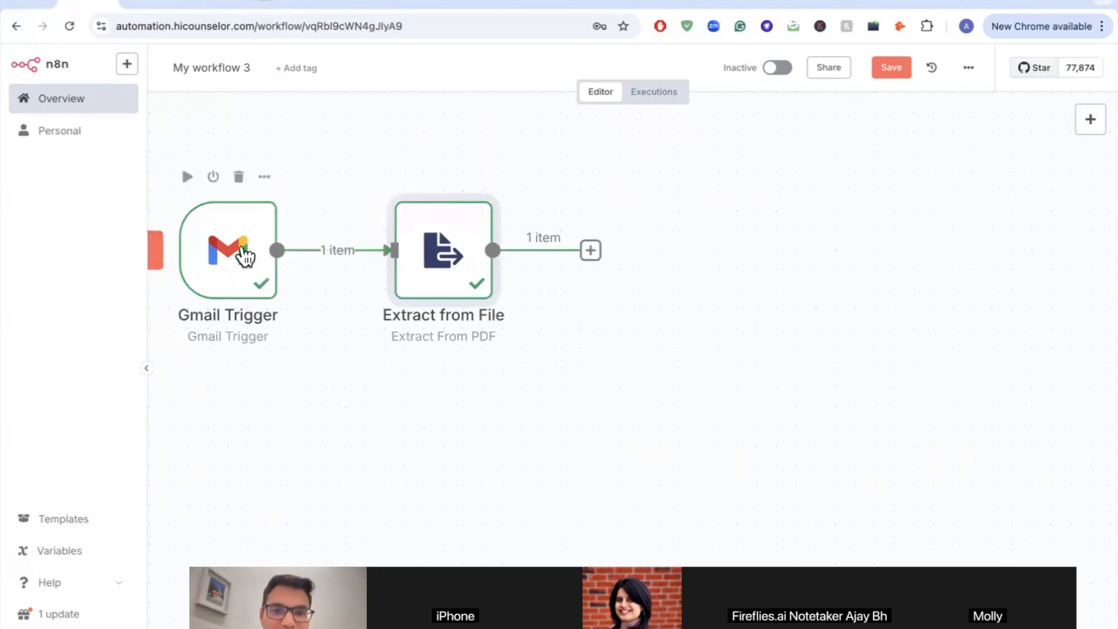
mouse_move(442, 302)
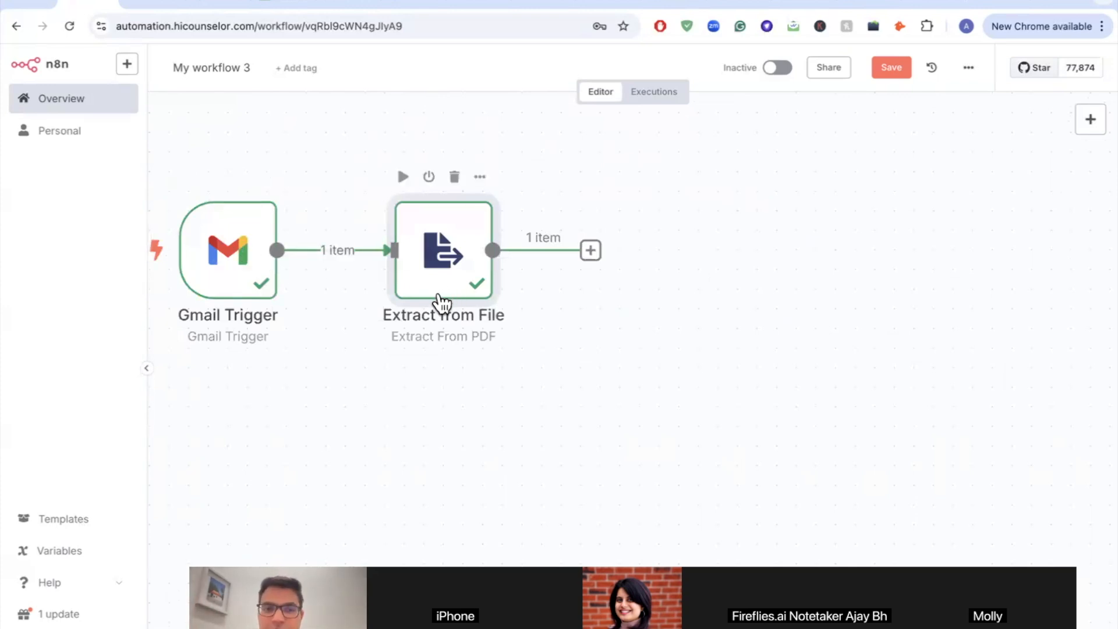
scroll(442, 302, right, 3)
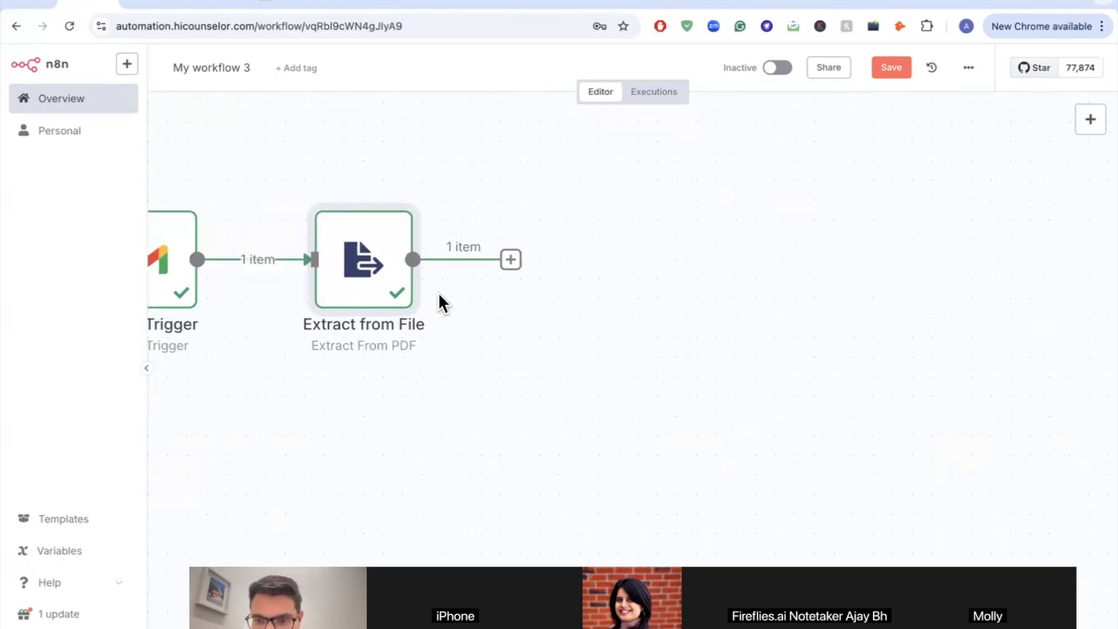
scroll(438, 292, right, 3)
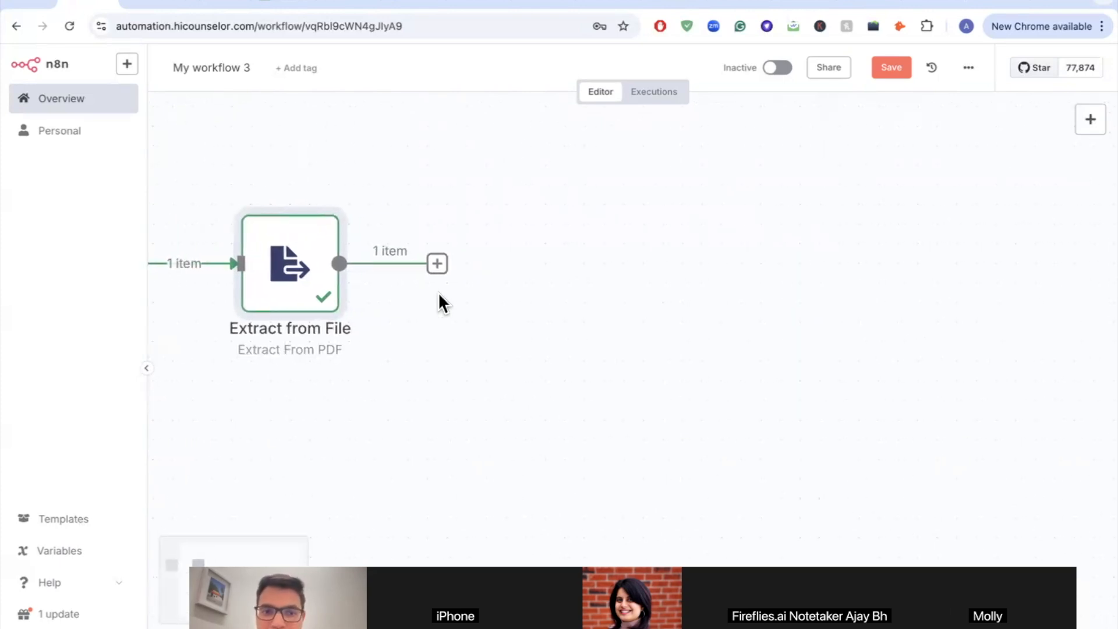
scroll(445, 253, down, 5)
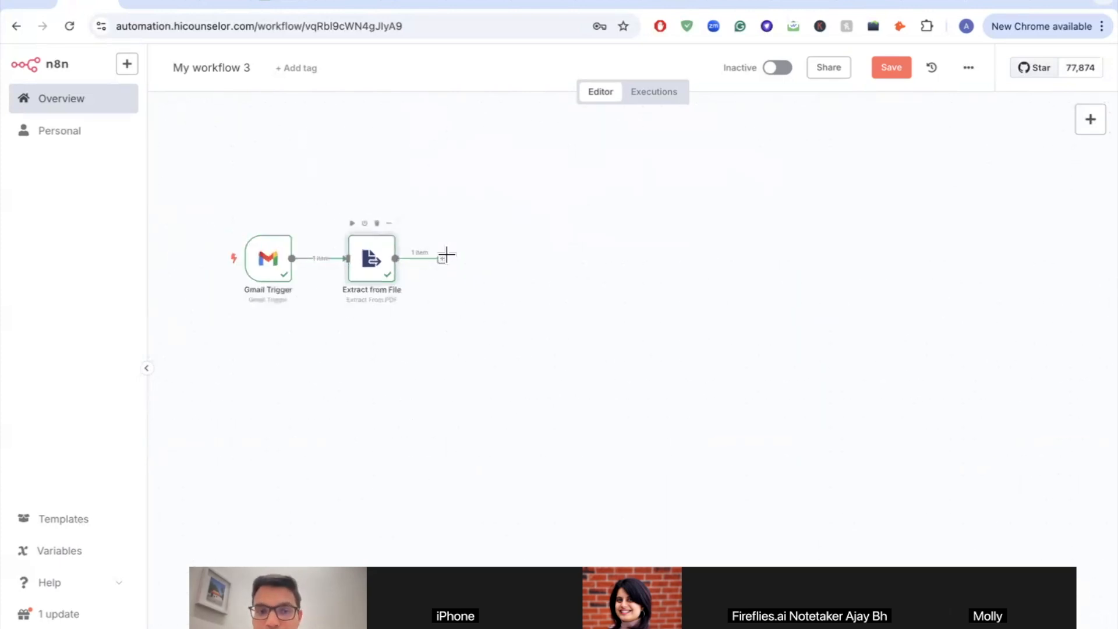
Step: Add an AI Agent node after Extract from File and open its Source for Prompt choices
click(442, 260)
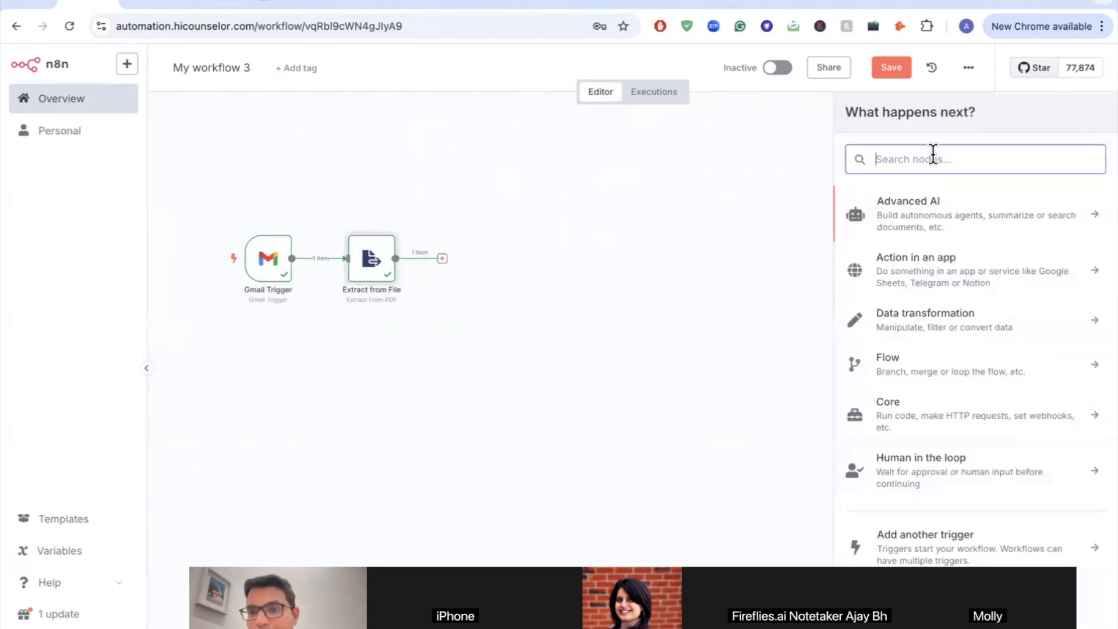
text(agent)
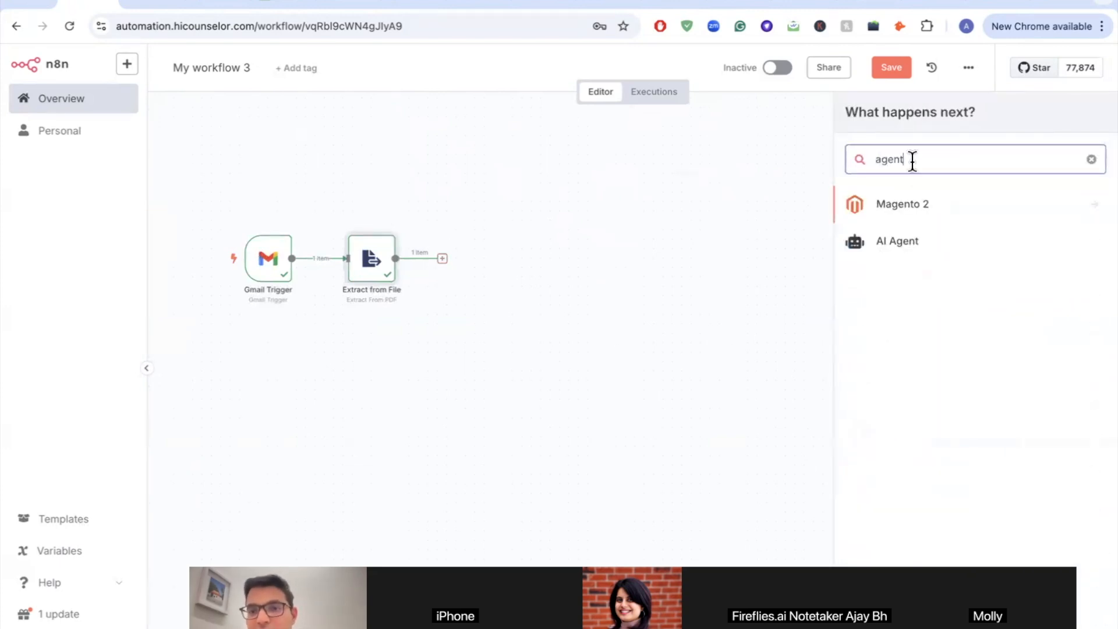
click(919, 250)
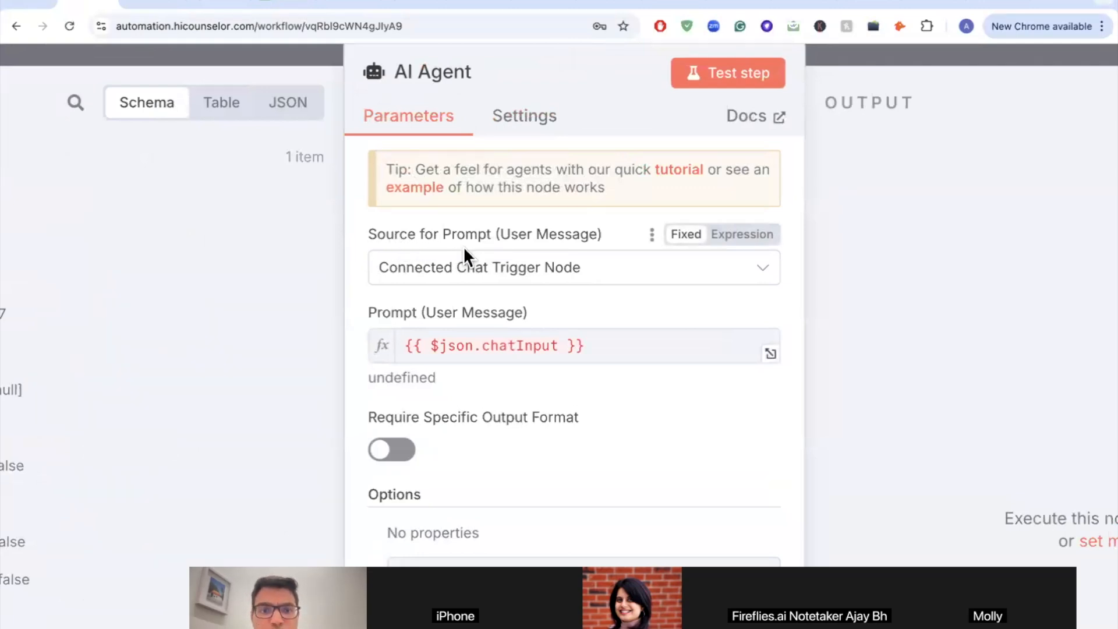
click(470, 274)
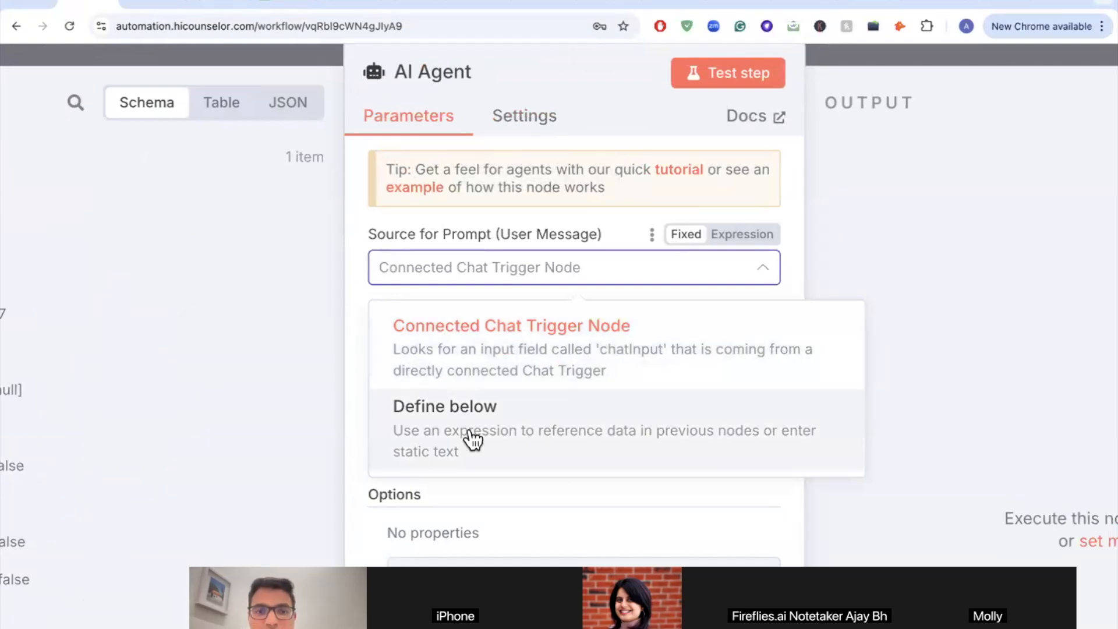
Step: Set the prompt source to Define below with the prompt {{ $json.text }} from the extracted text
click(473, 439)
scroll(562, 262, down, 3)
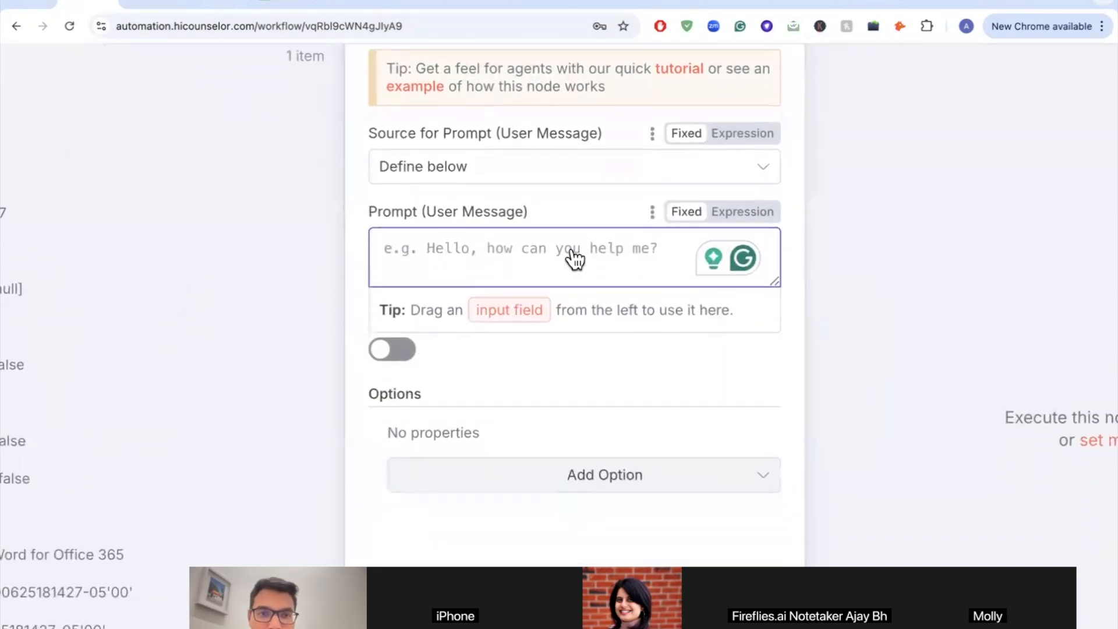
scroll(387, 217, down, 5)
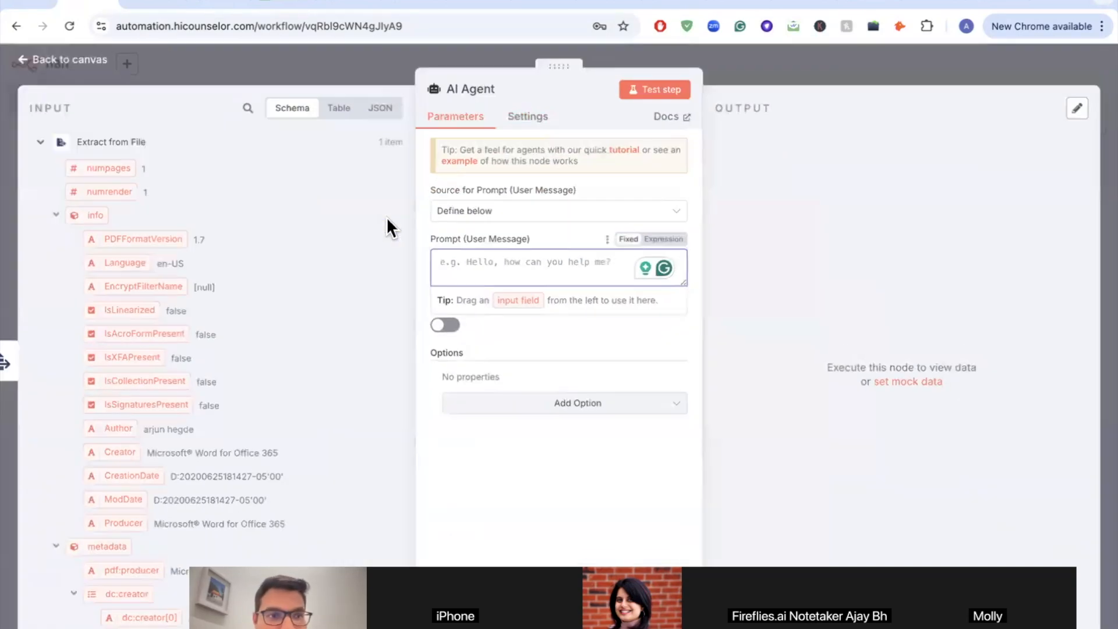
scroll(65, 240, up, 5)
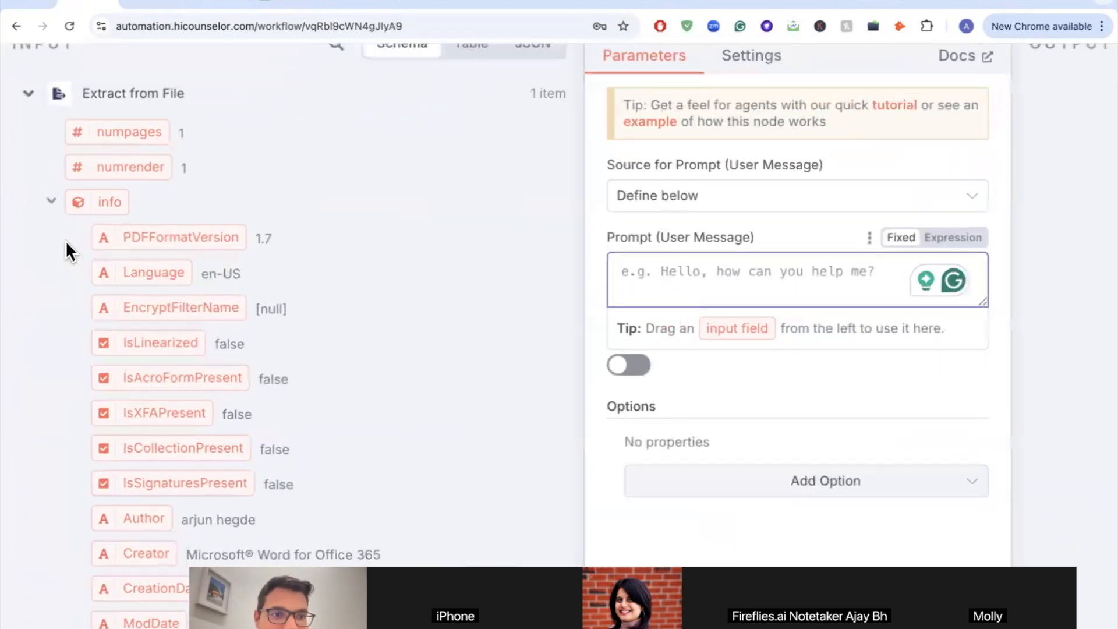
scroll(66, 240, down, 3)
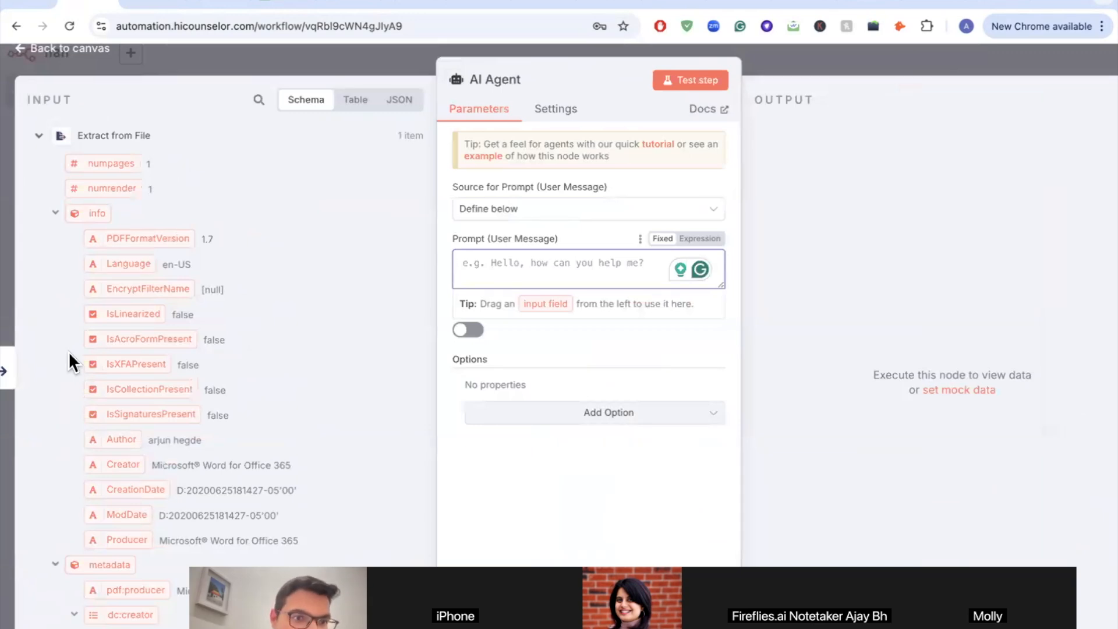
scroll(69, 352, down, 2)
scroll(69, 352, up, 2)
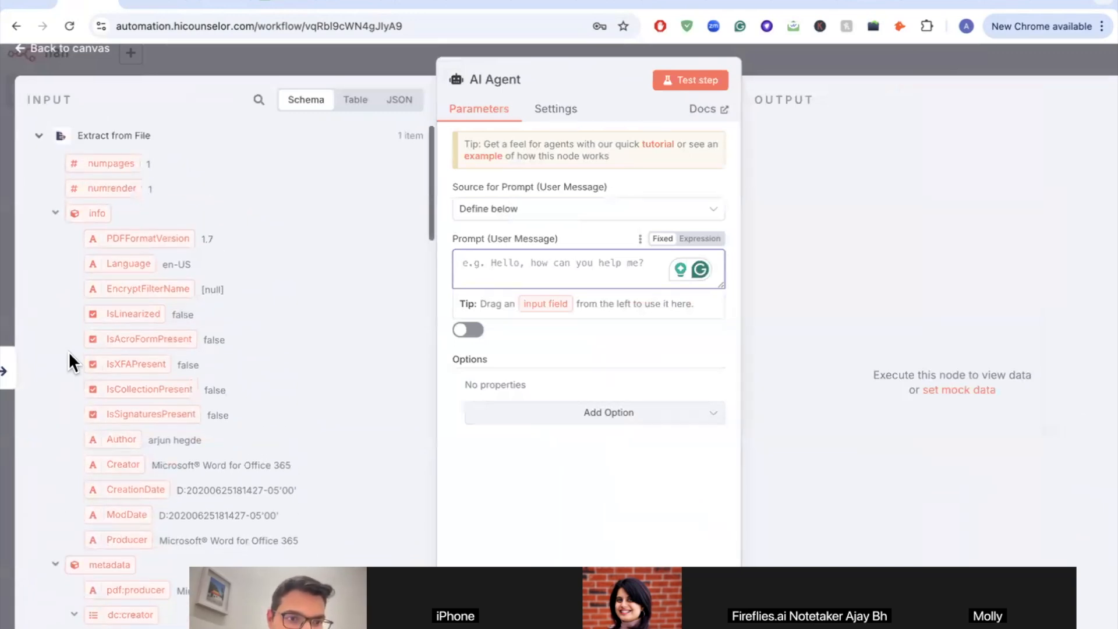
scroll(69, 353, up, 3)
scroll(68, 352, down, 3)
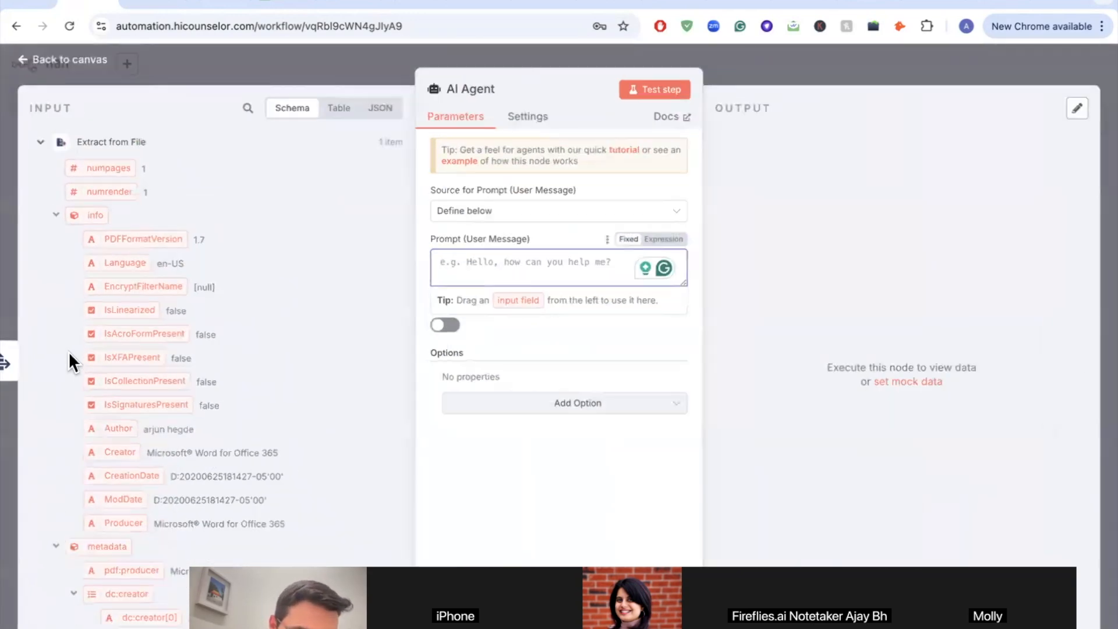
scroll(68, 351, down, 1)
scroll(68, 351, down, 6)
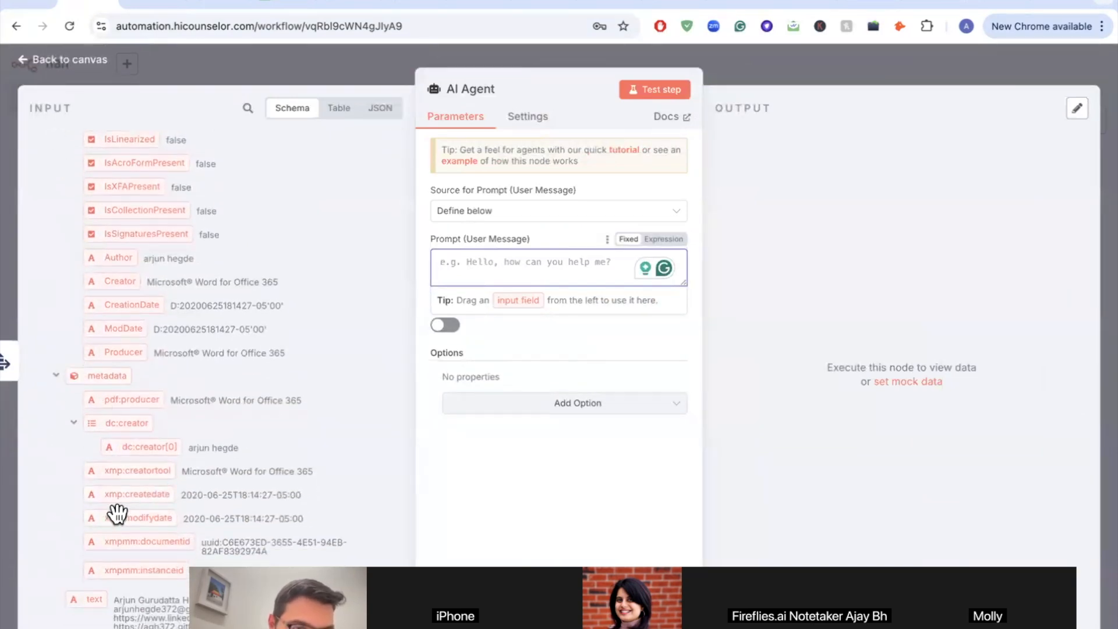
scroll(120, 524, up, 3)
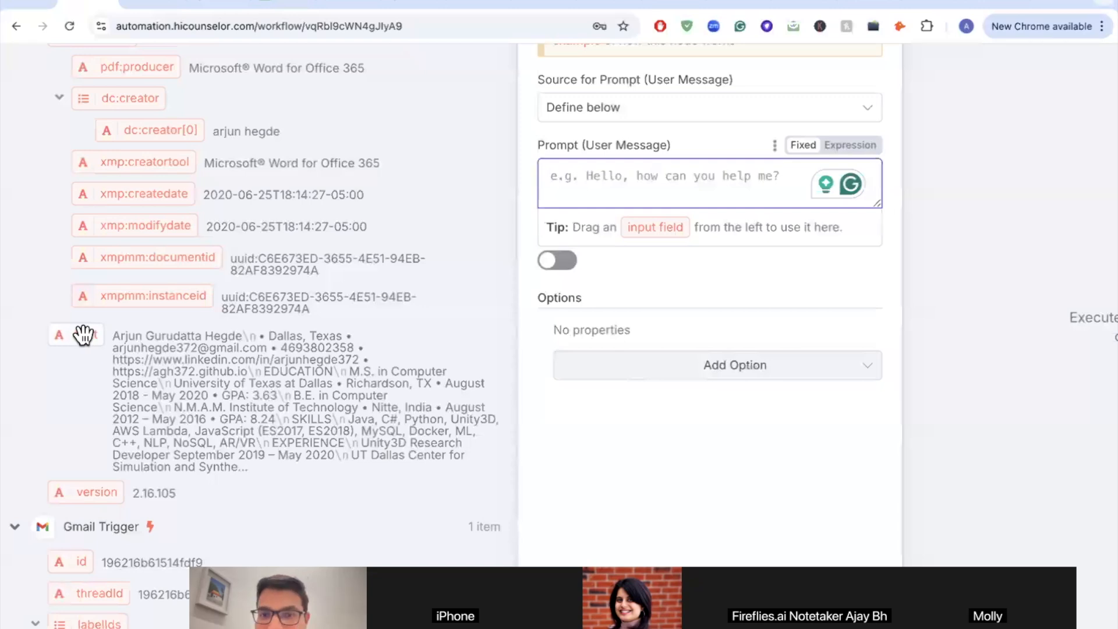
drag(84, 335, 572, 191)
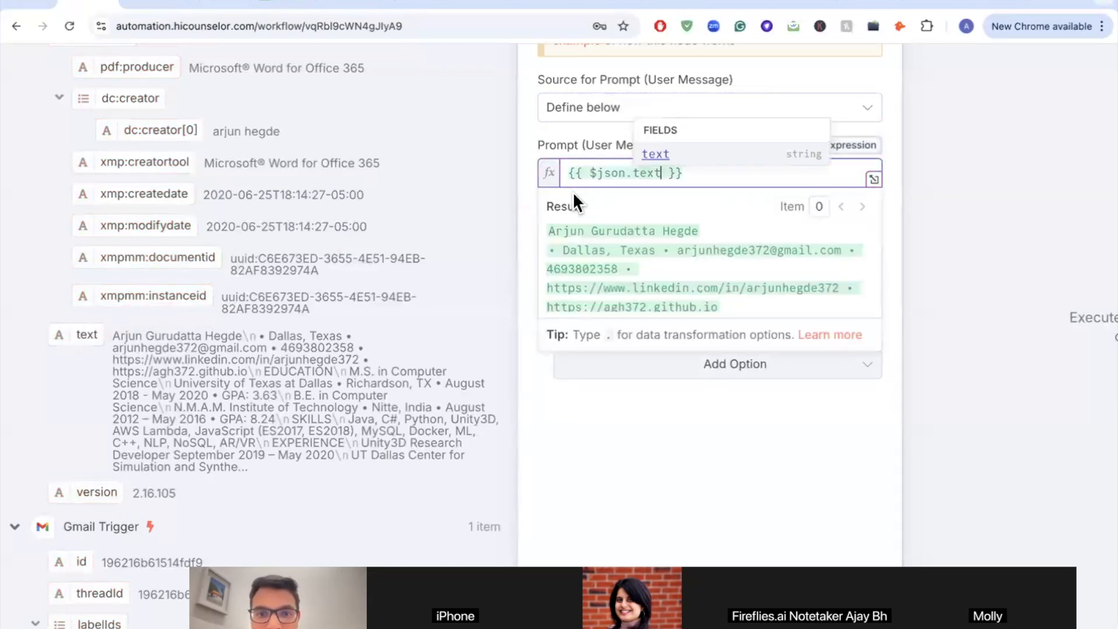
click(532, 129)
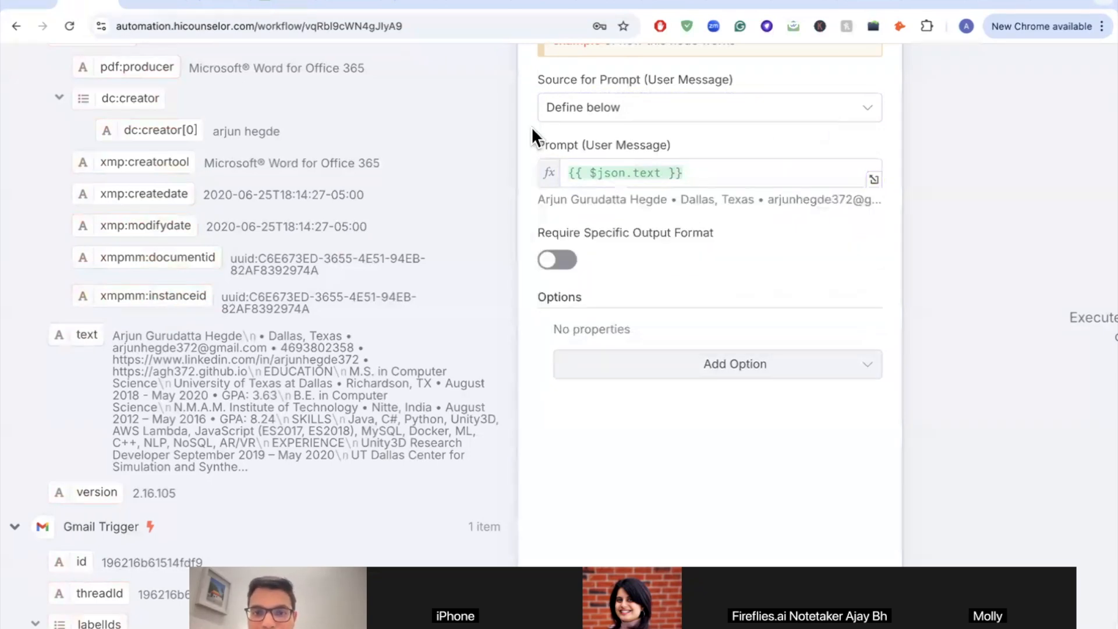
Step: Bring up the Sample Sheet for N8N spreadsheet tab
scroll(656, 229, right, 5)
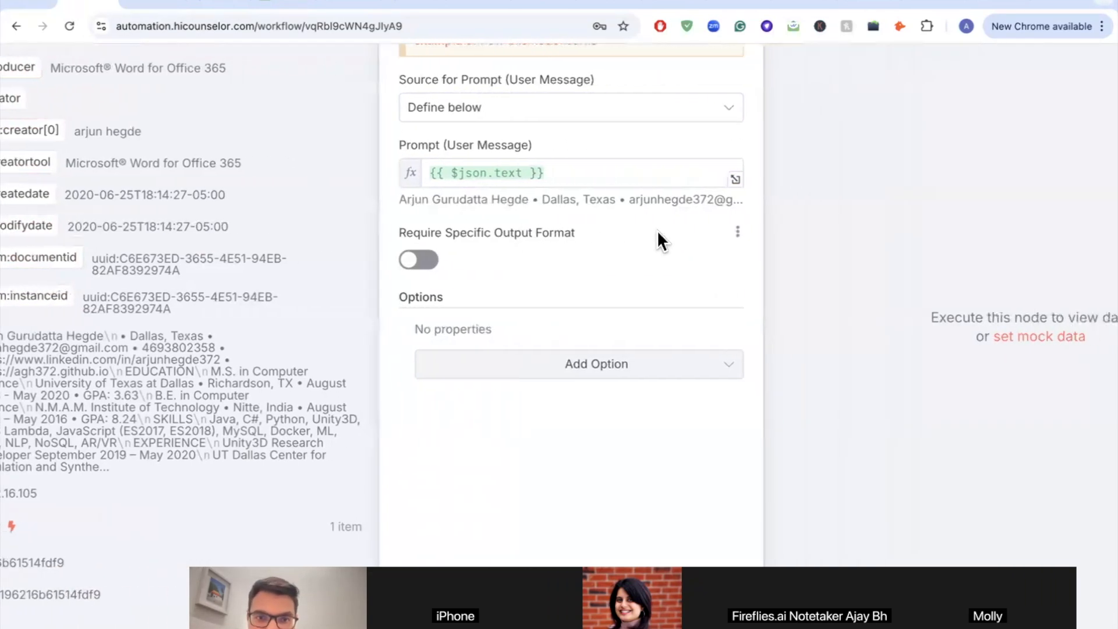
scroll(657, 231, right, 2)
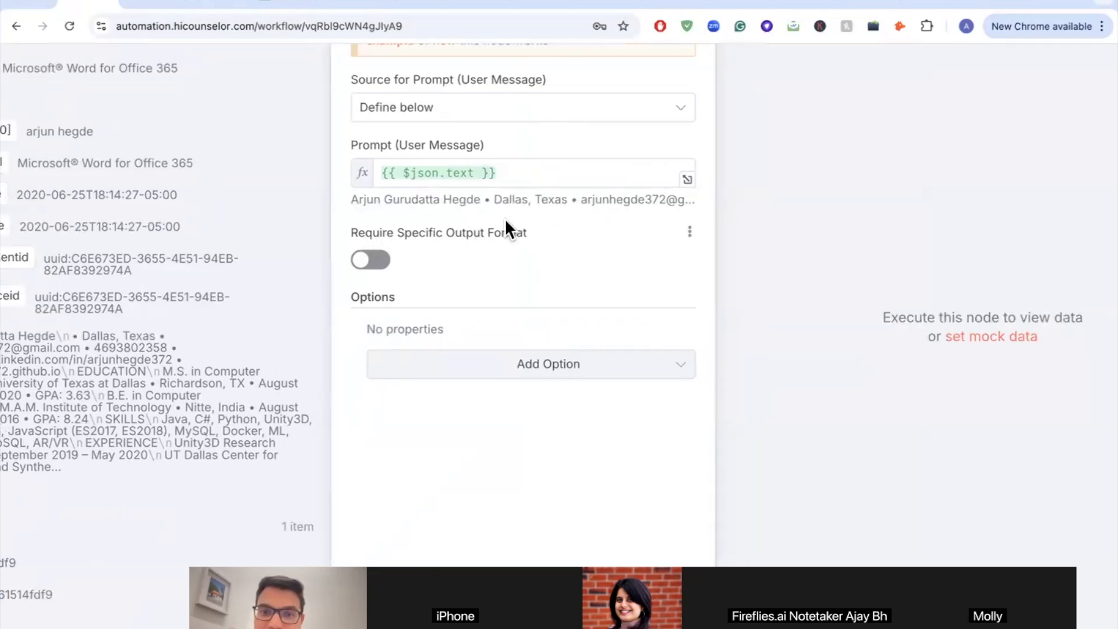
click(278, 10)
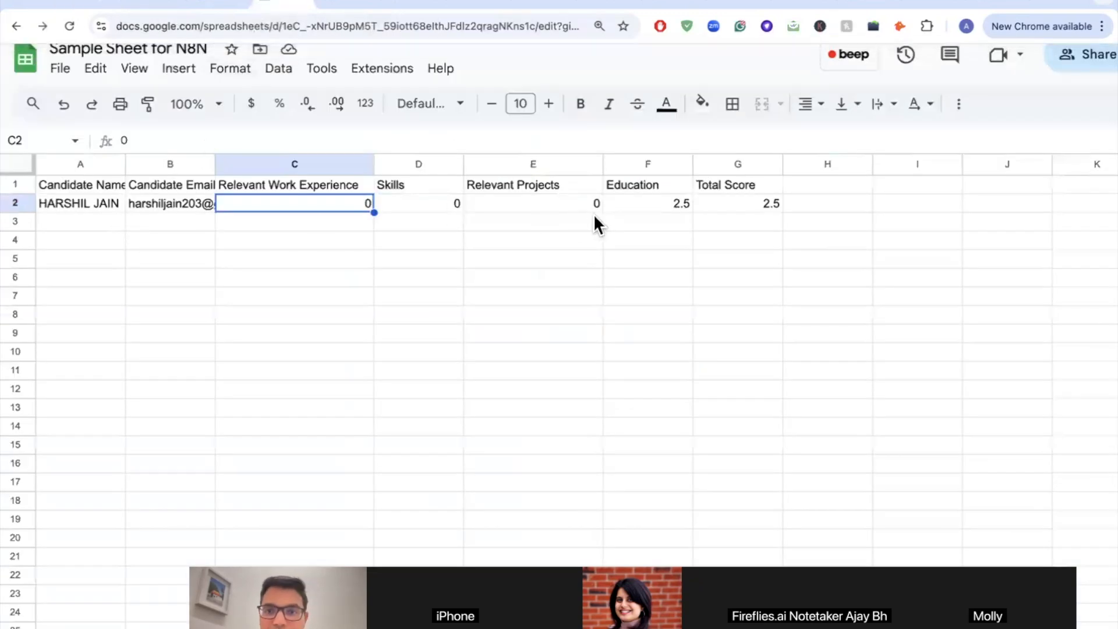
Step: Back in n8n, enable the agent's 'Require Specific Output Format' option and return to the canvas
click(95, 6)
click(363, 262)
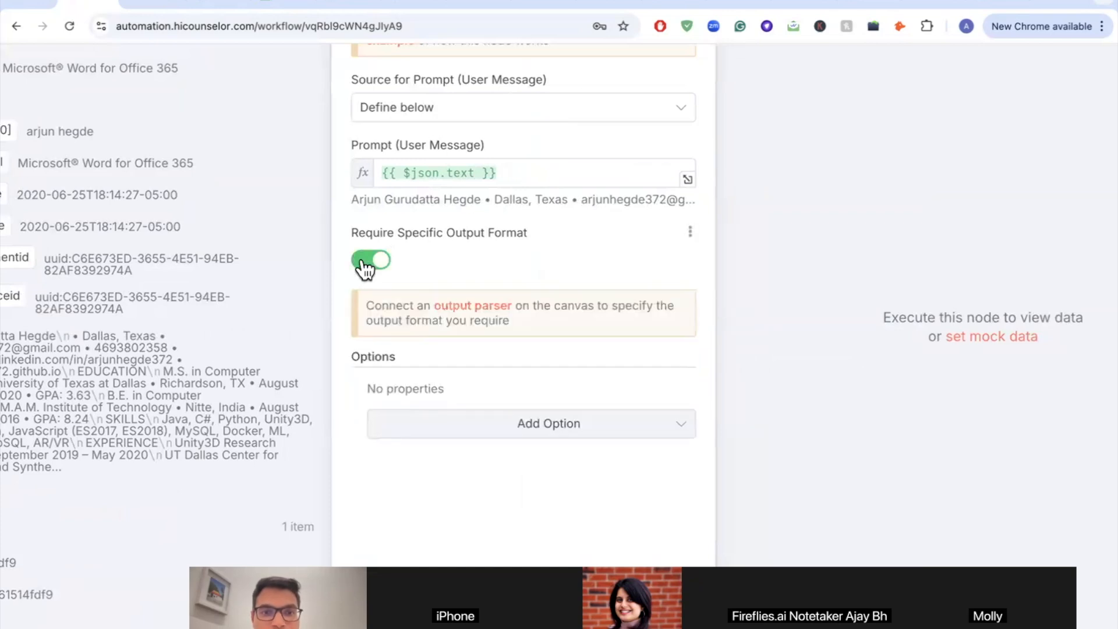
scroll(475, 265, down, 2)
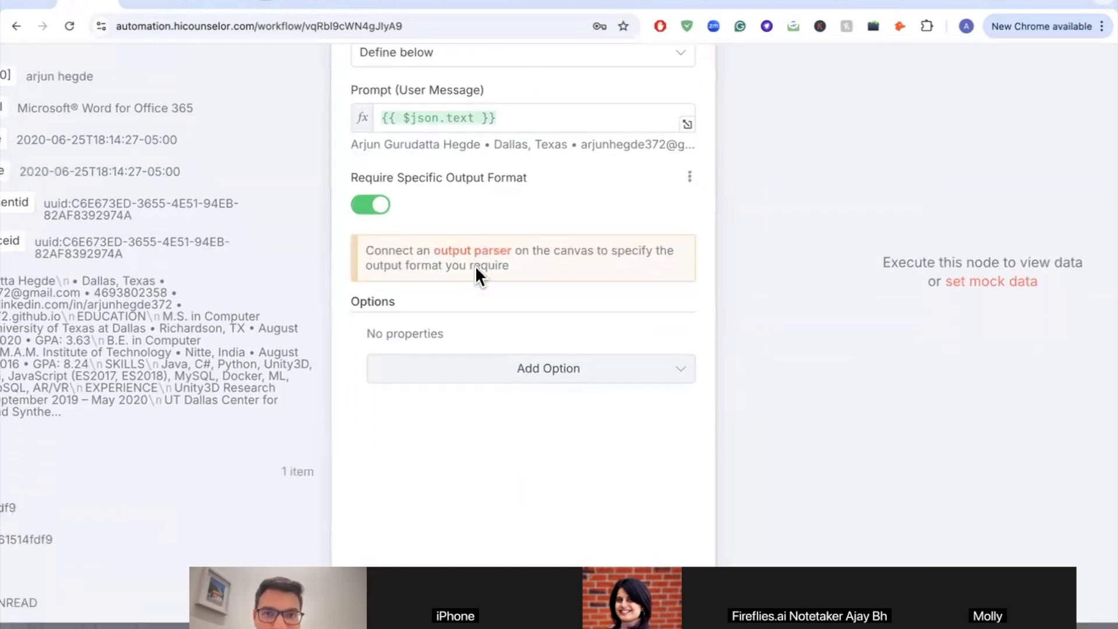
scroll(476, 266, up, 1)
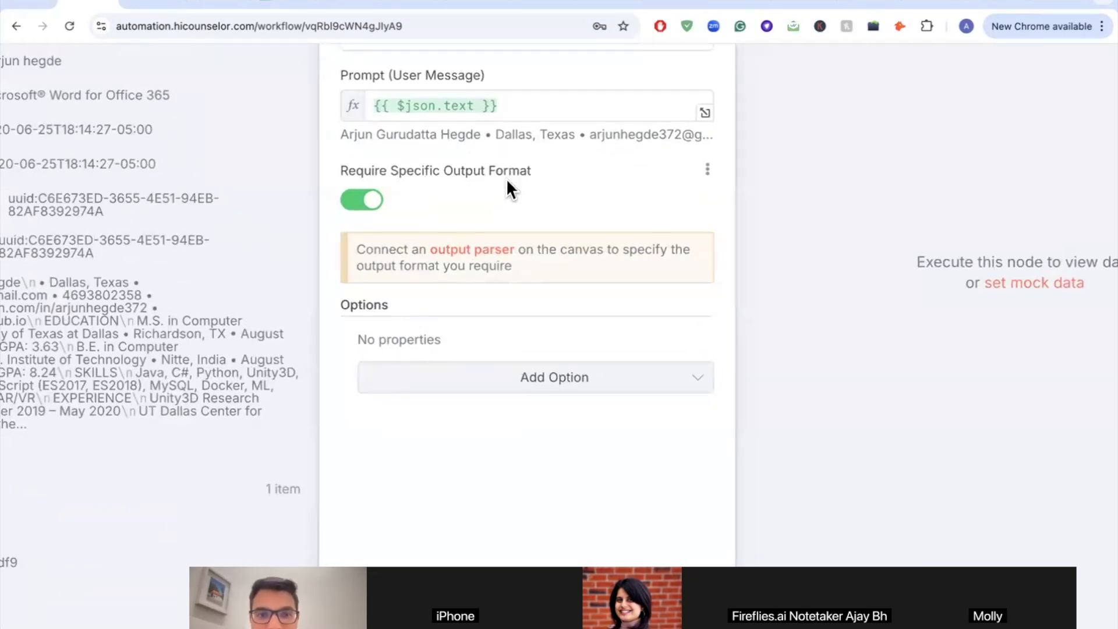
drag(359, 249, 527, 251)
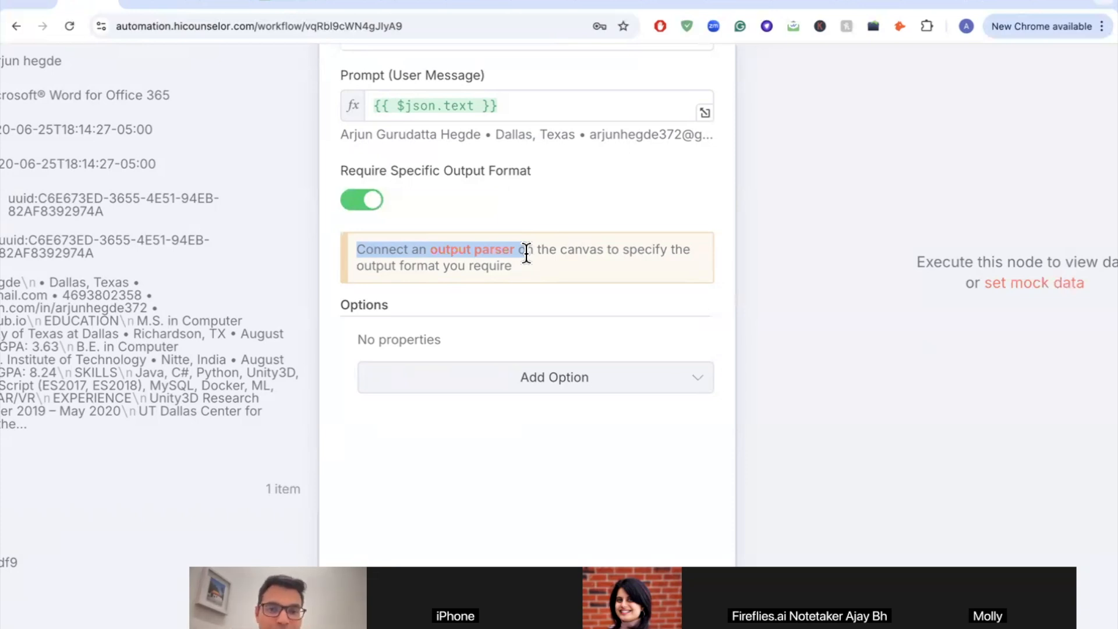
scroll(527, 253, down, 5)
click(57, 66)
scroll(476, 299, up, 5)
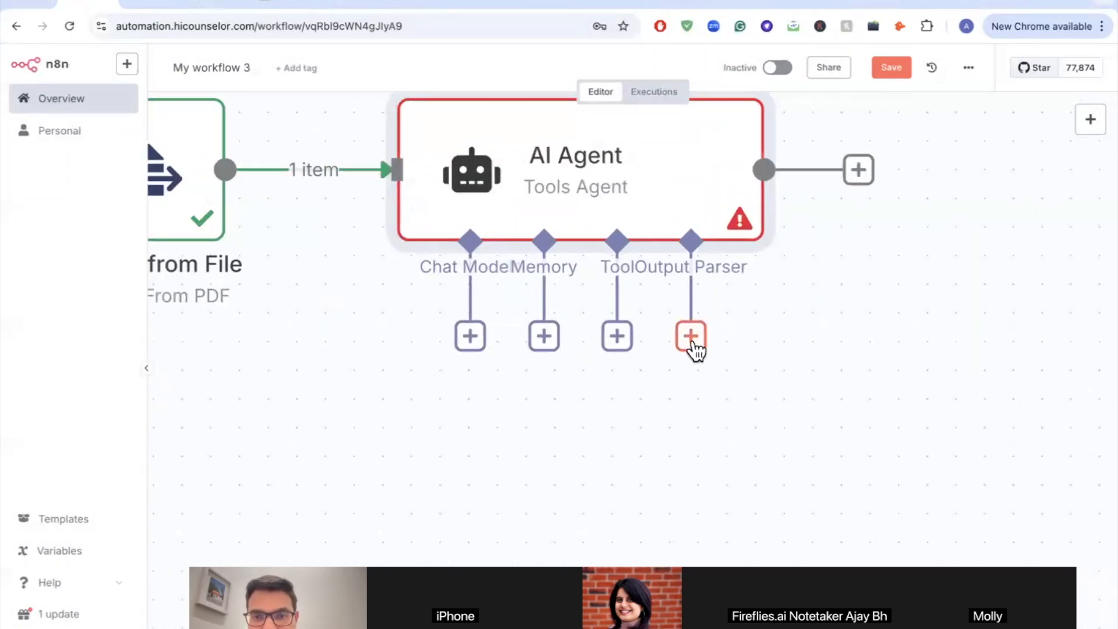
Step: Open the Language Models picker from the AI Agent's Chat Model connector
scroll(693, 350, down, 2)
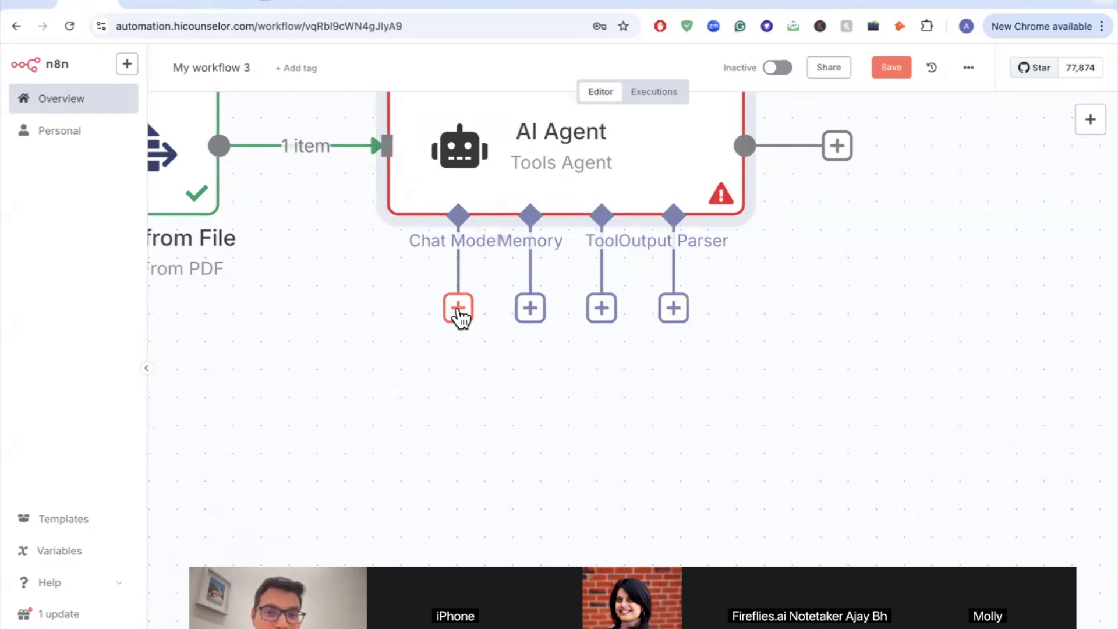
scroll(544, 163, down, 5)
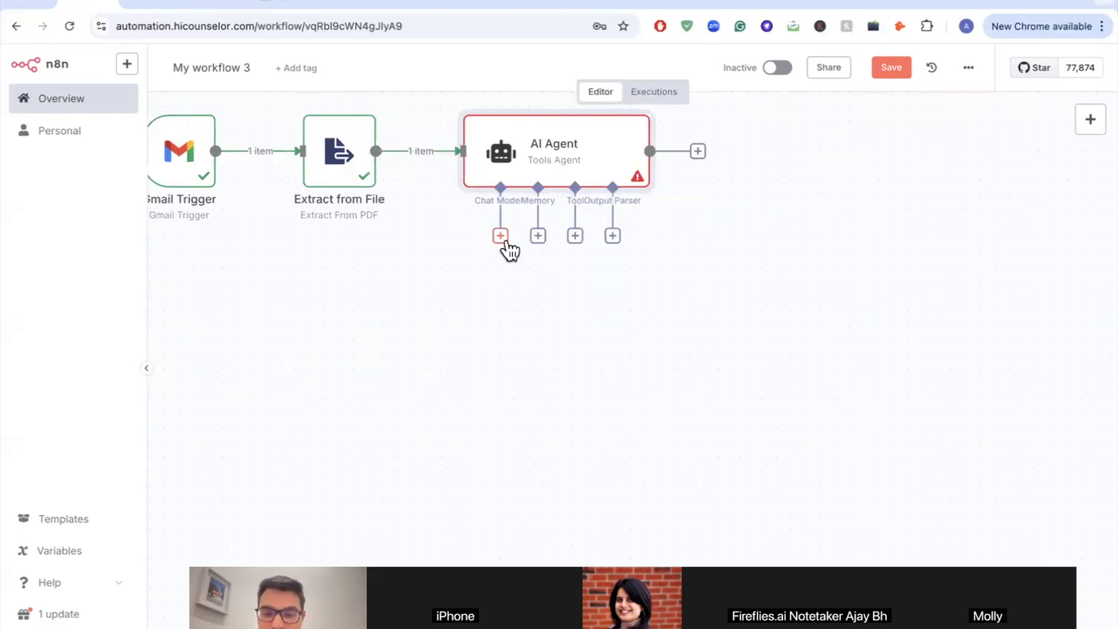
scroll(504, 249, up, 5)
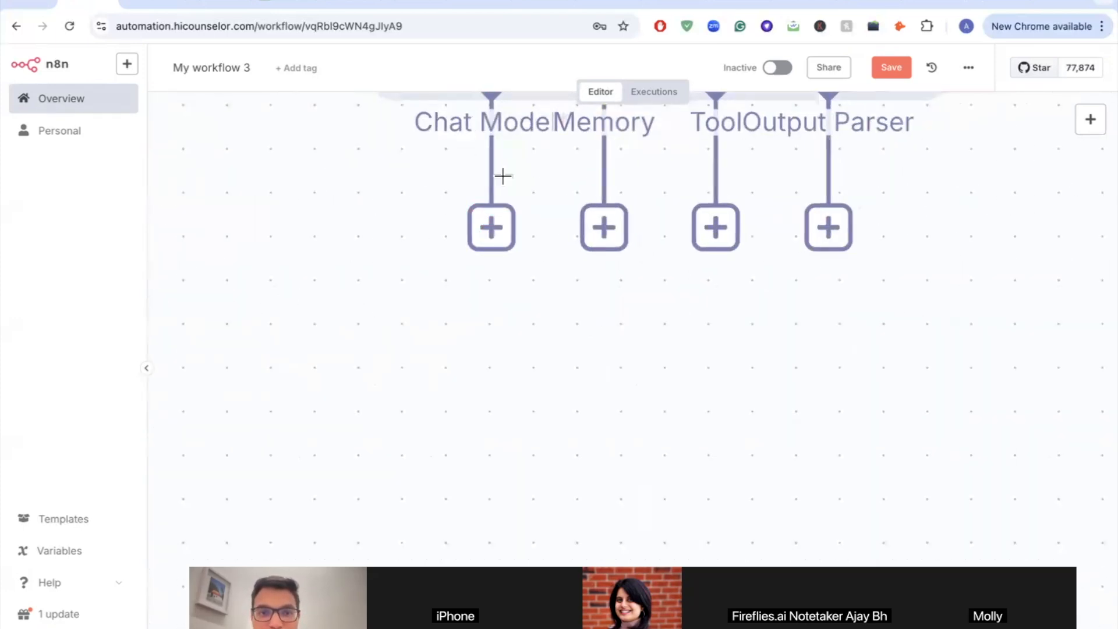
scroll(516, 148, down, 4)
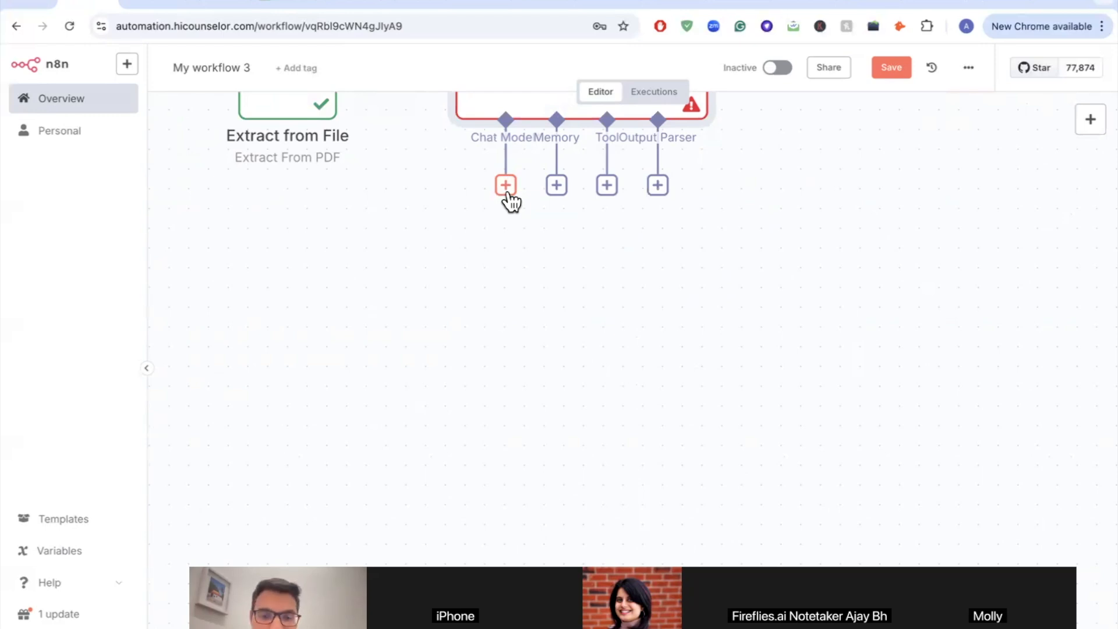
click(506, 187)
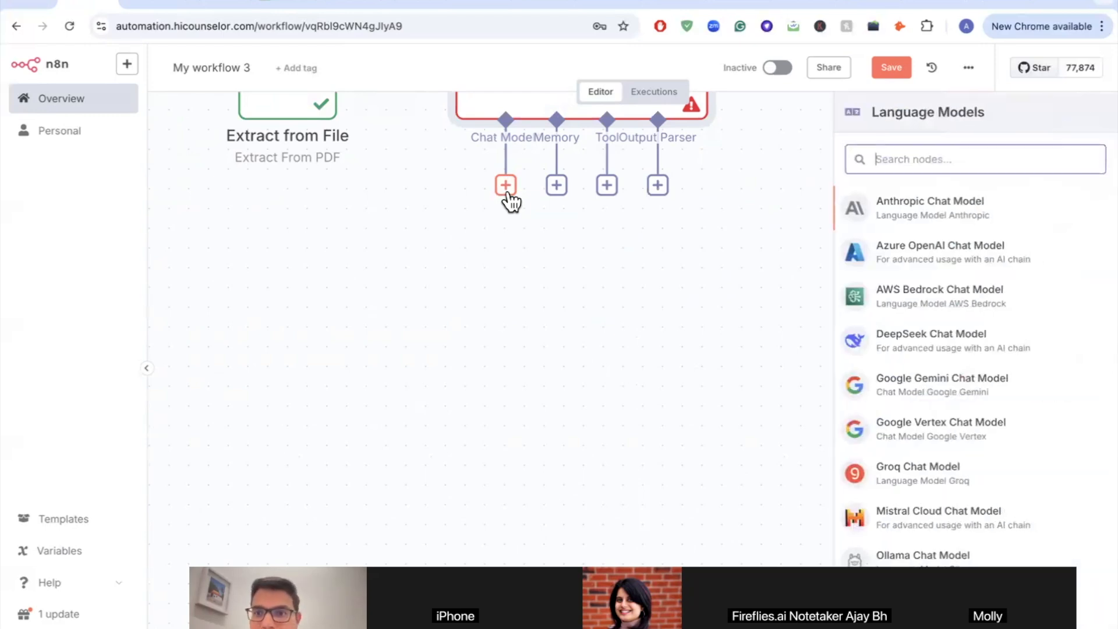
Step: Attach an OpenAI Chat Model (gpt-4o-mini) to the agent and browse its credential choices
text(open)
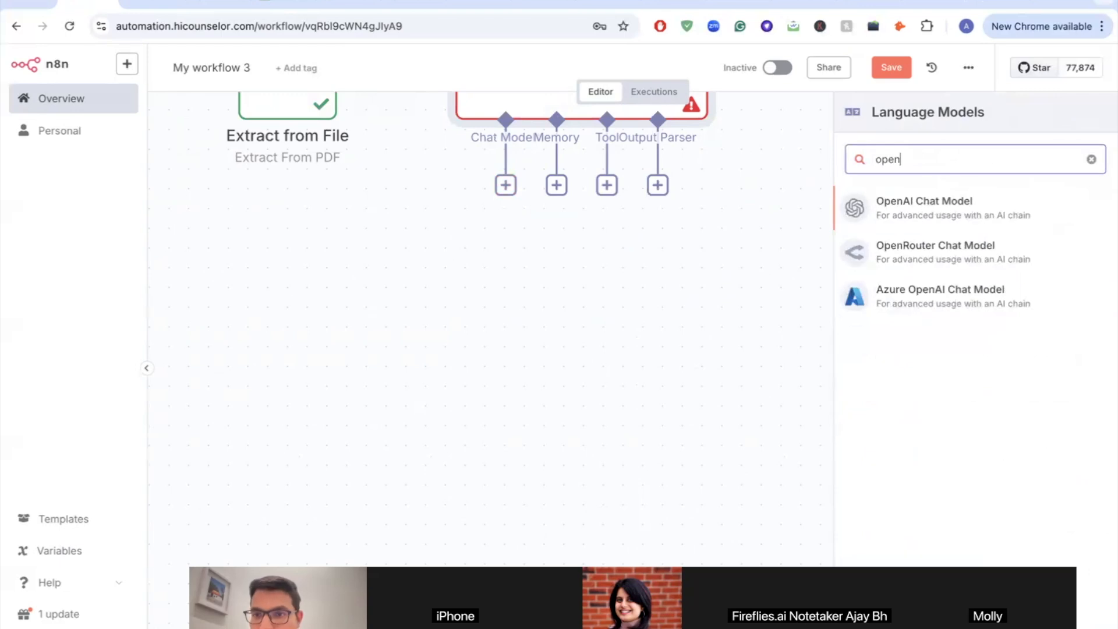
click(981, 215)
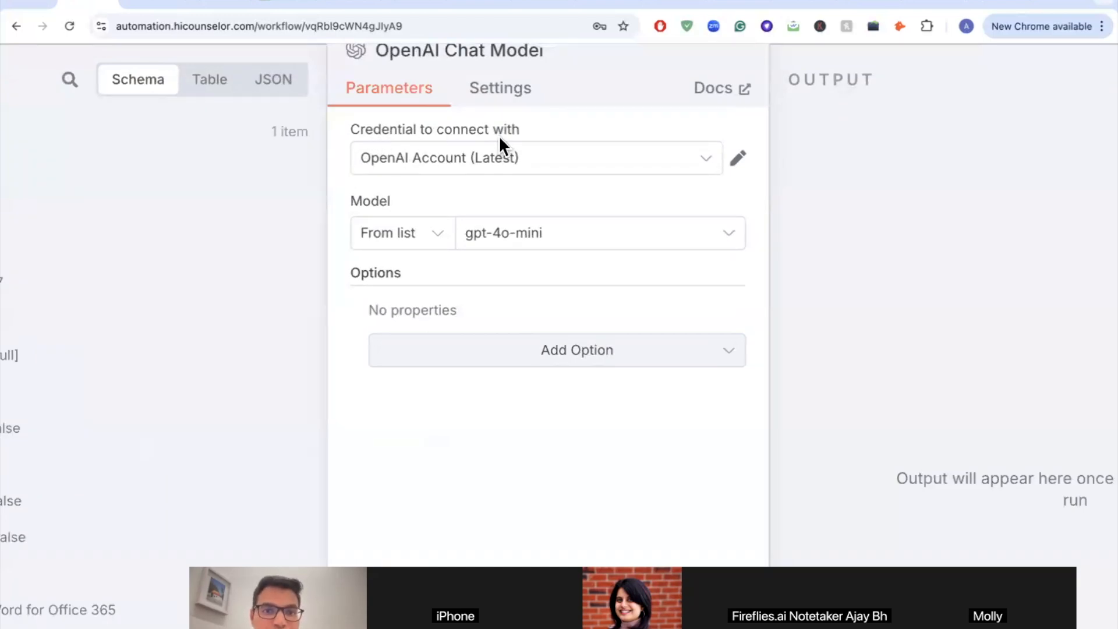
click(460, 167)
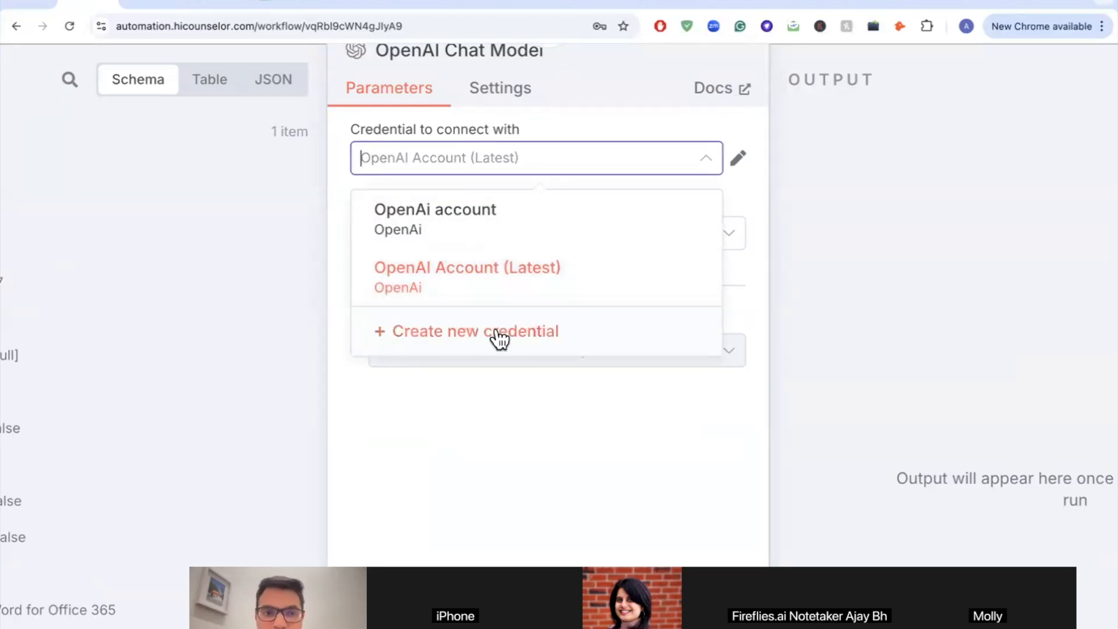
scroll(496, 332, down, 5)
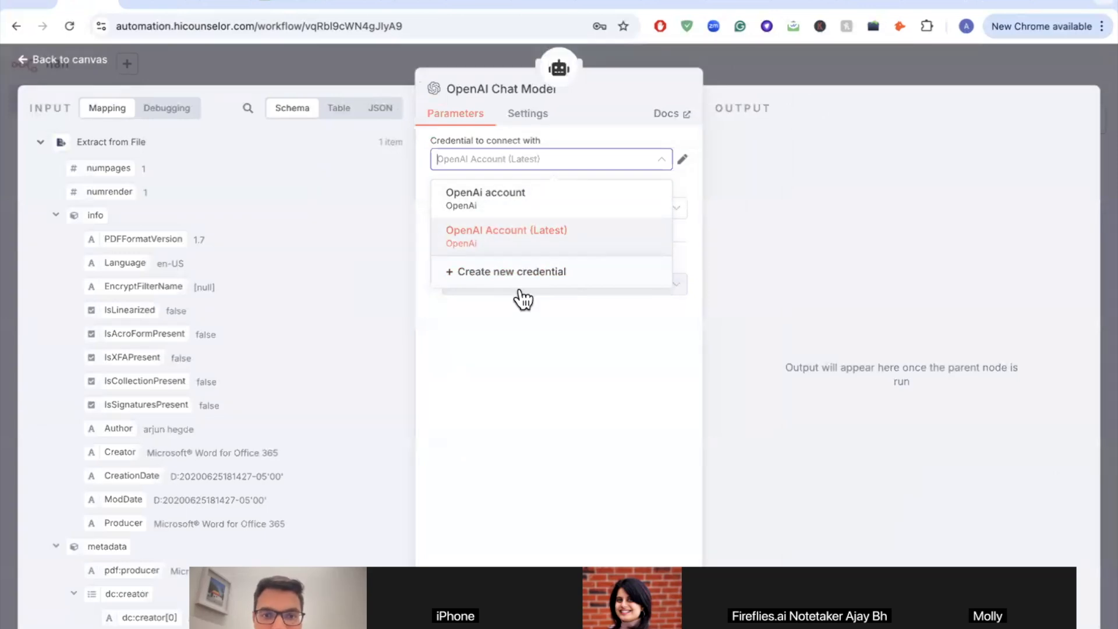
Step: Start a new 'OpenAi account 3' credential, select its API Key value, and open a new tab
click(521, 294)
key(ctrl+v)
scroll(466, 319, up, 5)
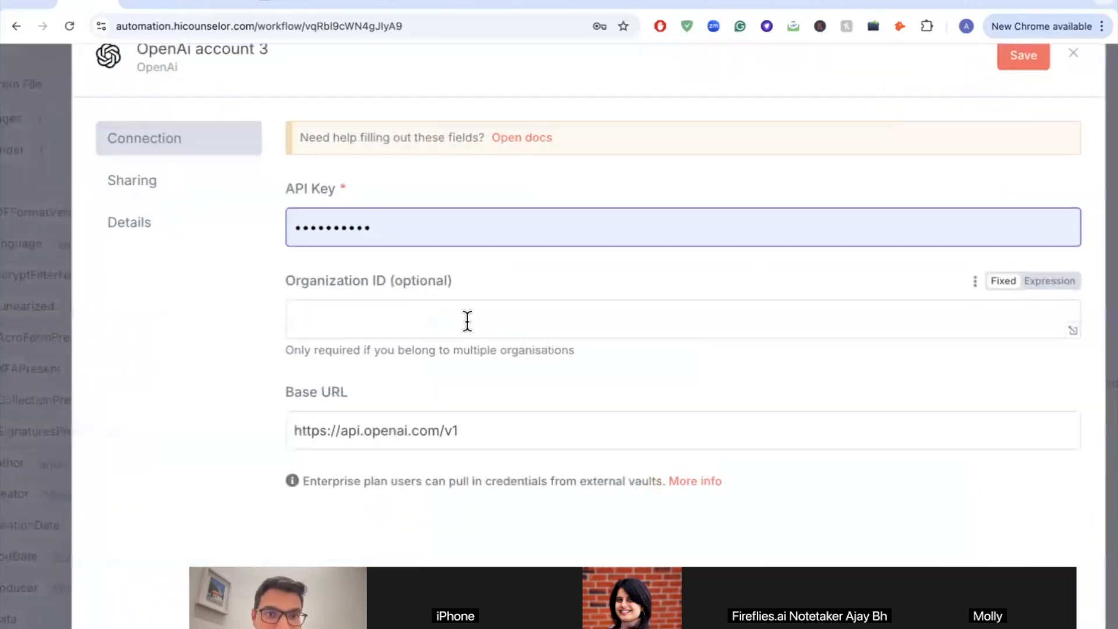
scroll(468, 320, down, 1)
drag(412, 225, 276, 221)
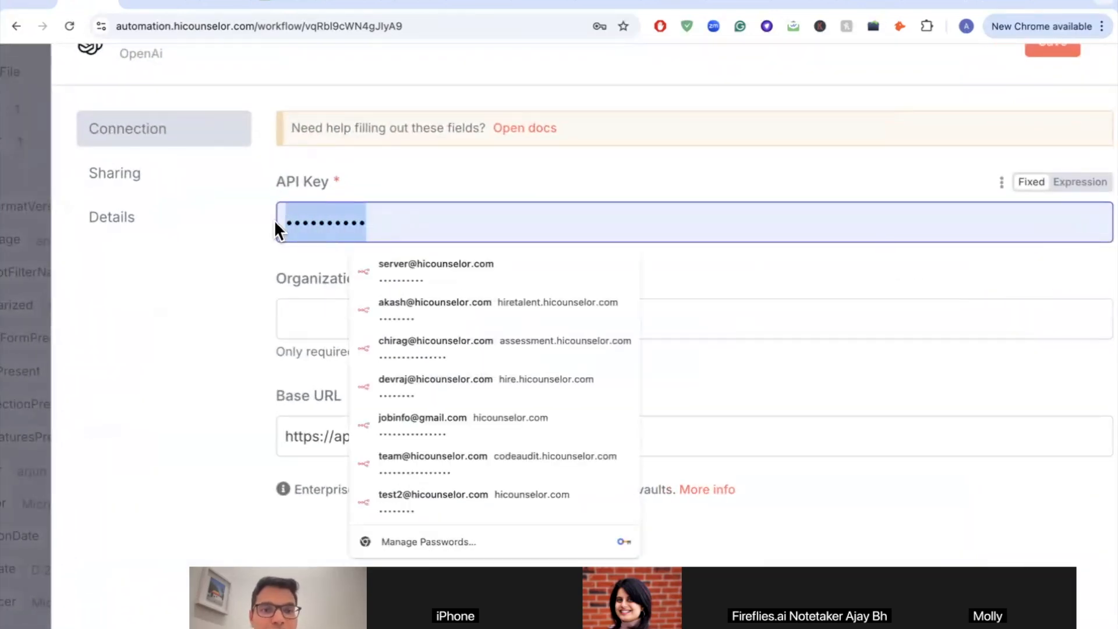
scroll(275, 222, down, 5)
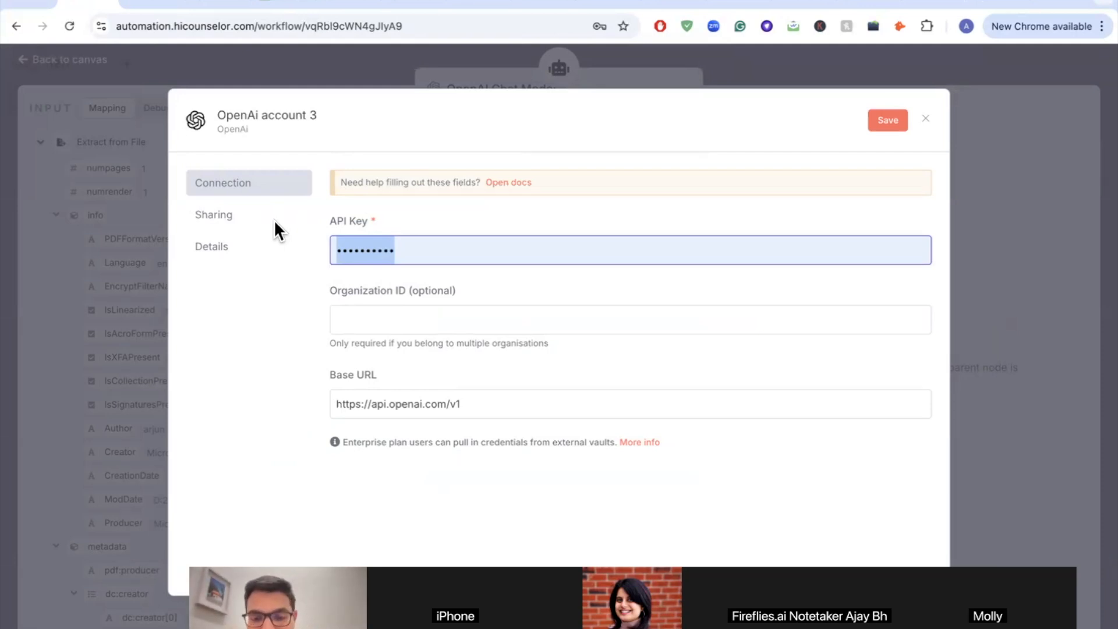
key(ctrl+t)
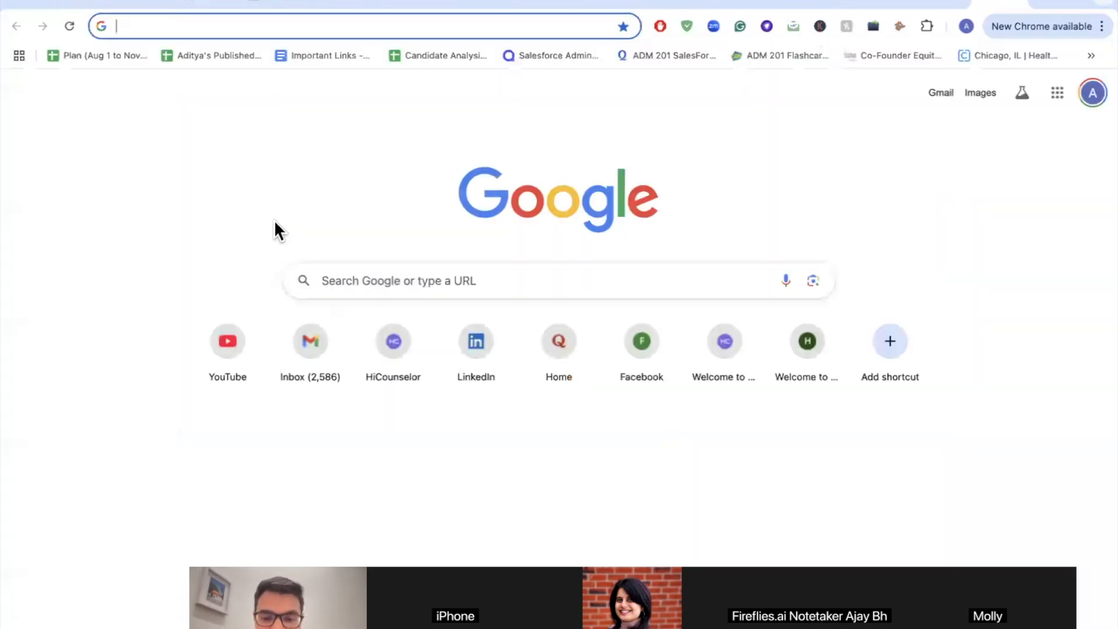
Step: Search Google for 'openai api key' from the new tab's address bar
text(ap)
key(BackSpace)
key(BackSpace)
text(oen)
key(BackSpace)
key(BackSpace)
key(BackSpace)
key(BackSpace)
text(openai api key)
key(Return)
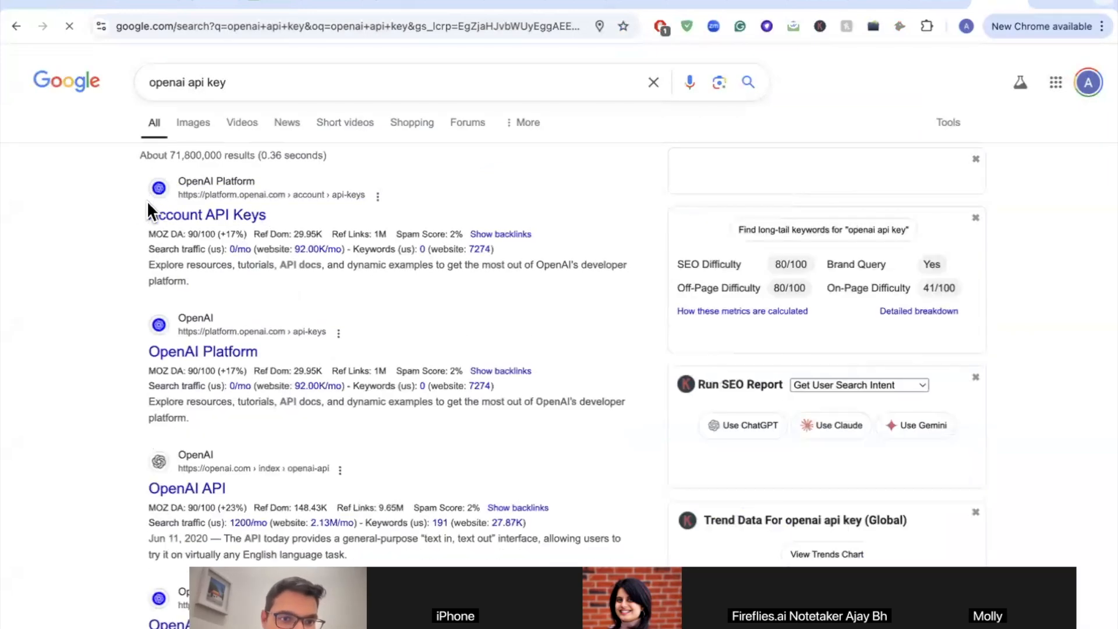
scroll(138, 204, up, 5)
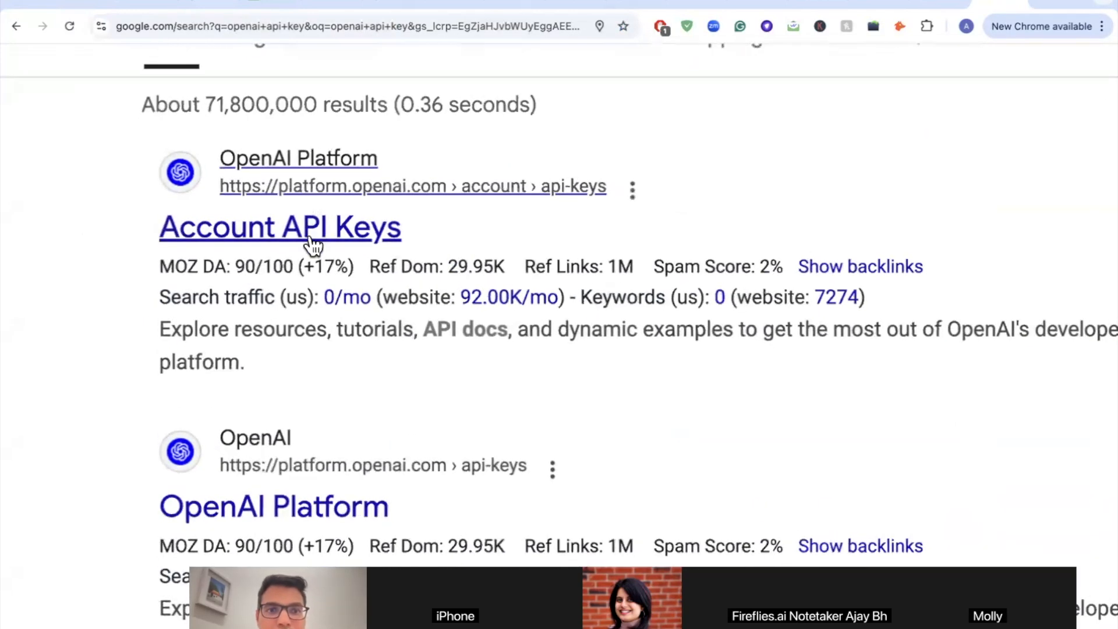
click(310, 239)
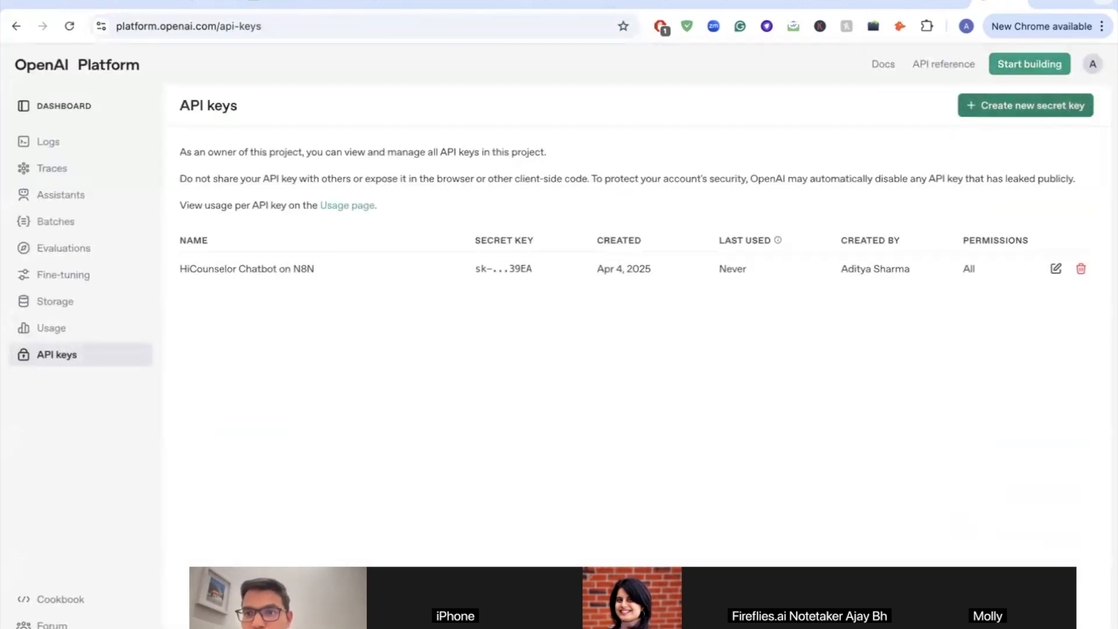
scroll(1093, 105, up, 5)
scroll(1094, 106, up, 1)
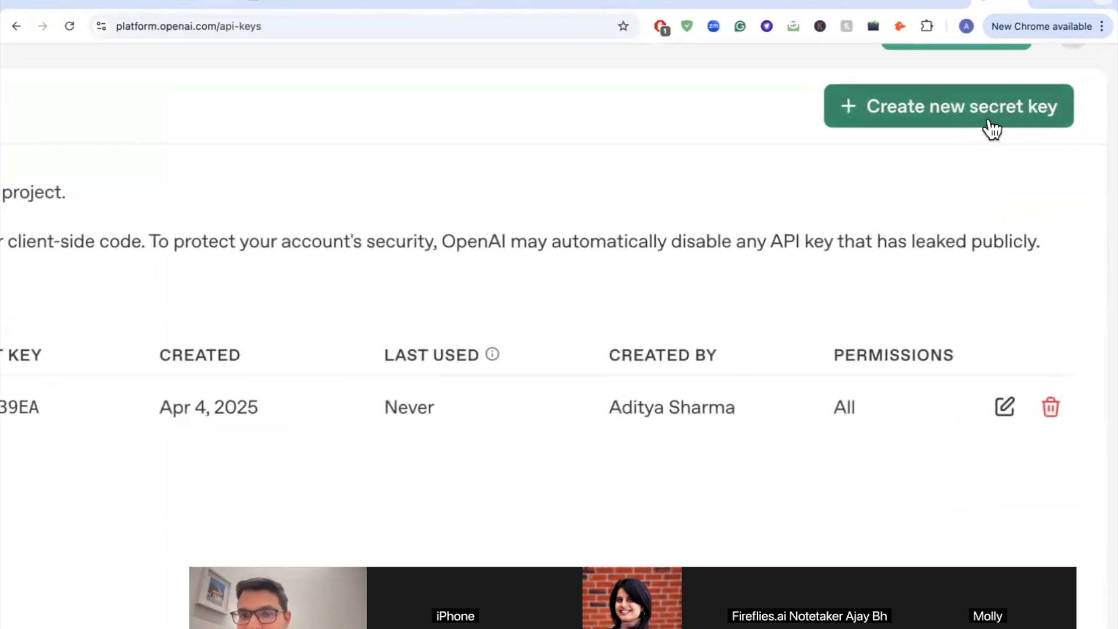
scroll(996, 130, down, 6)
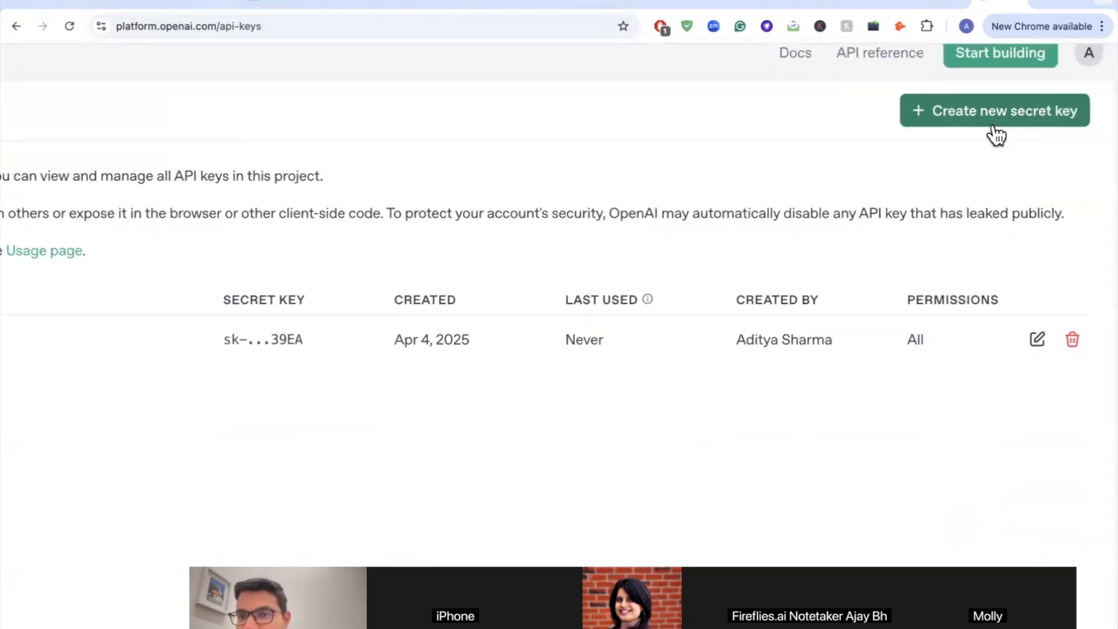
Step: Go through the Create new secret key form, then return to n8n's OpenAI credential form
click(1024, 113)
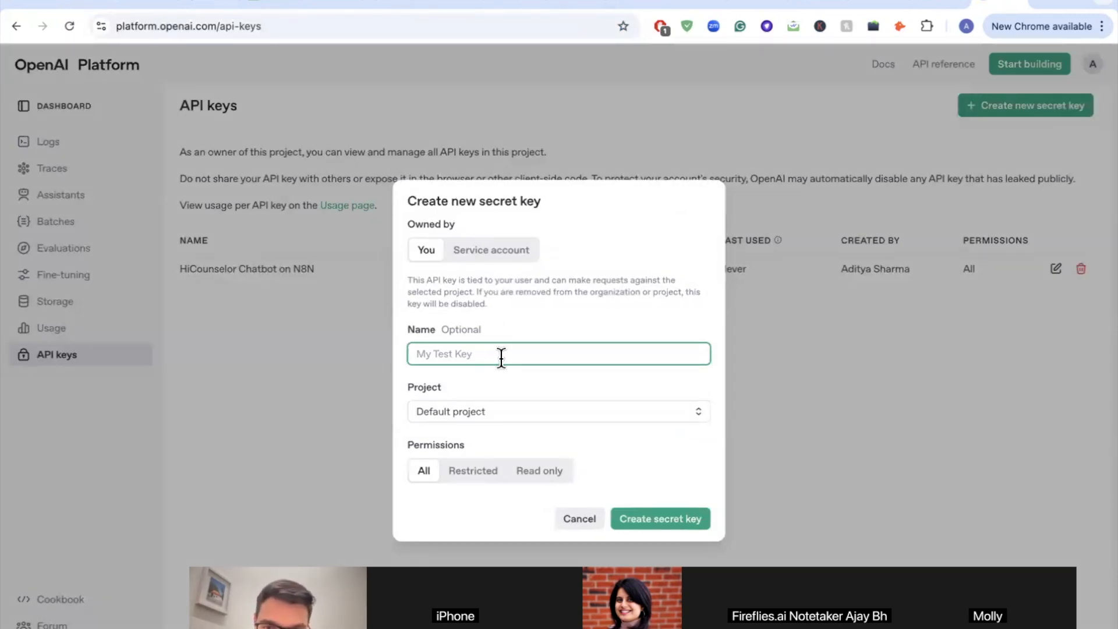
click(666, 518)
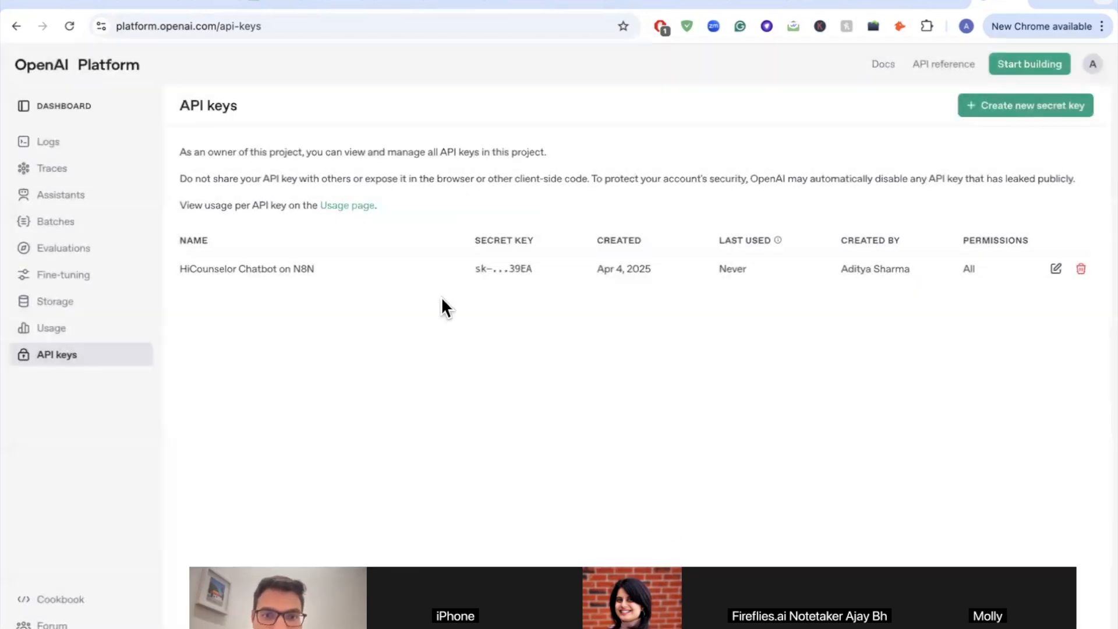
scroll(442, 296, up, 3)
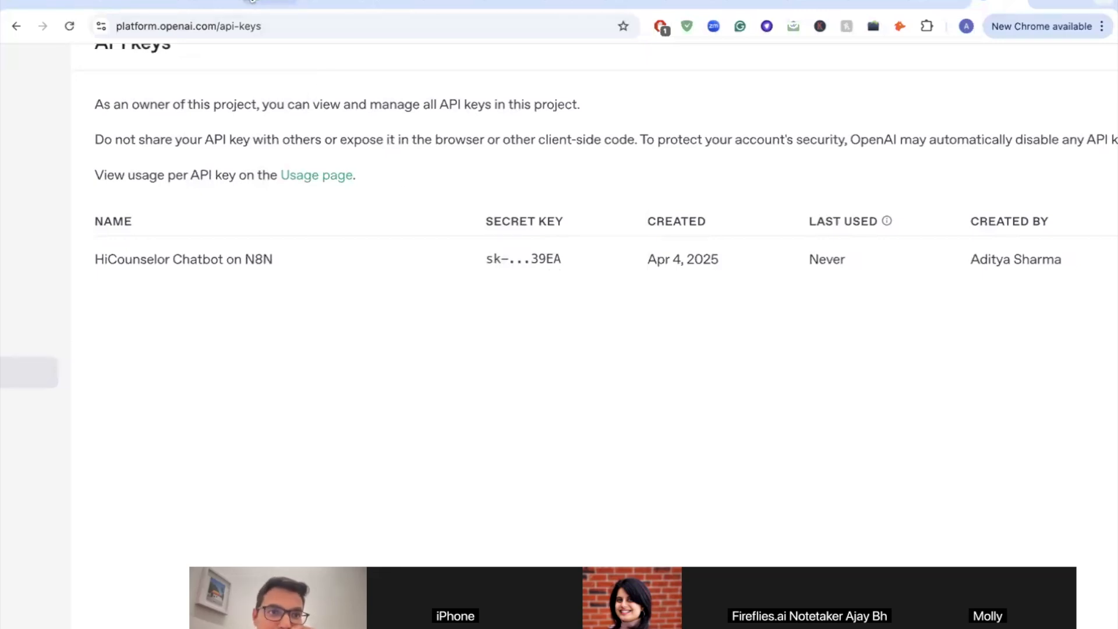
click(153, 3)
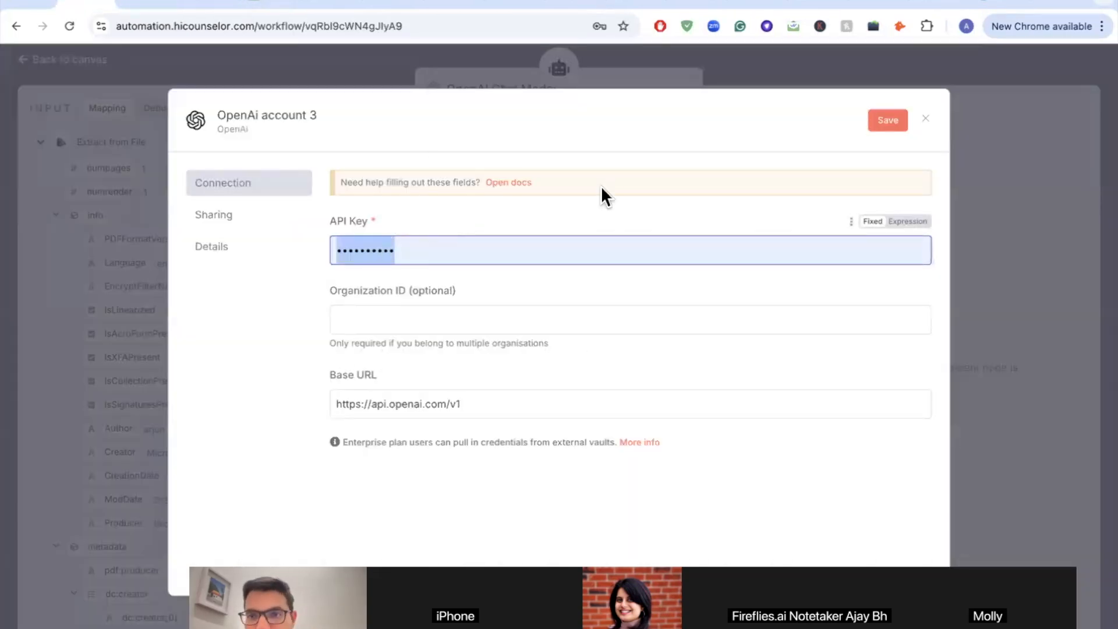
Step: Discard the unsaved credential and give the Chat Model the OpenAI Account (Latest) credential, then return to the canvas
click(925, 119)
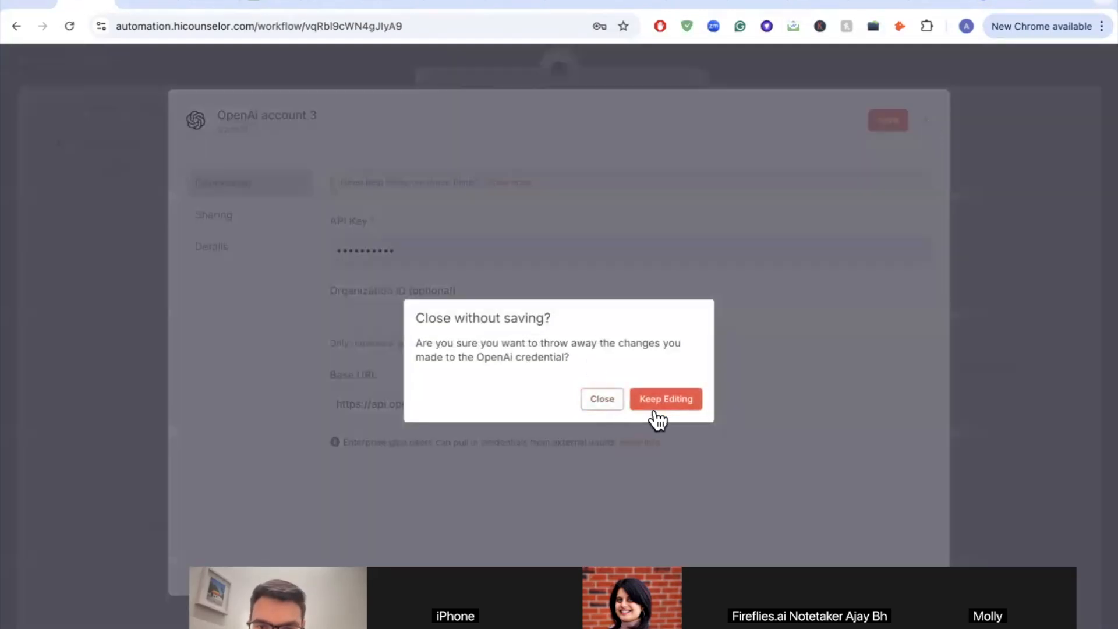
click(604, 401)
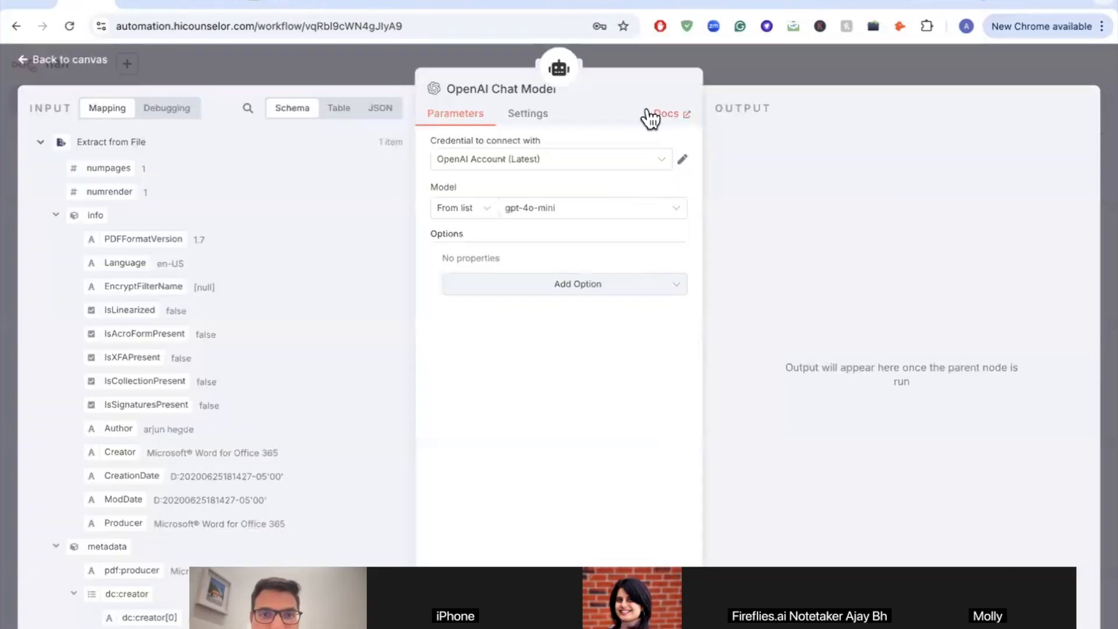
click(541, 169)
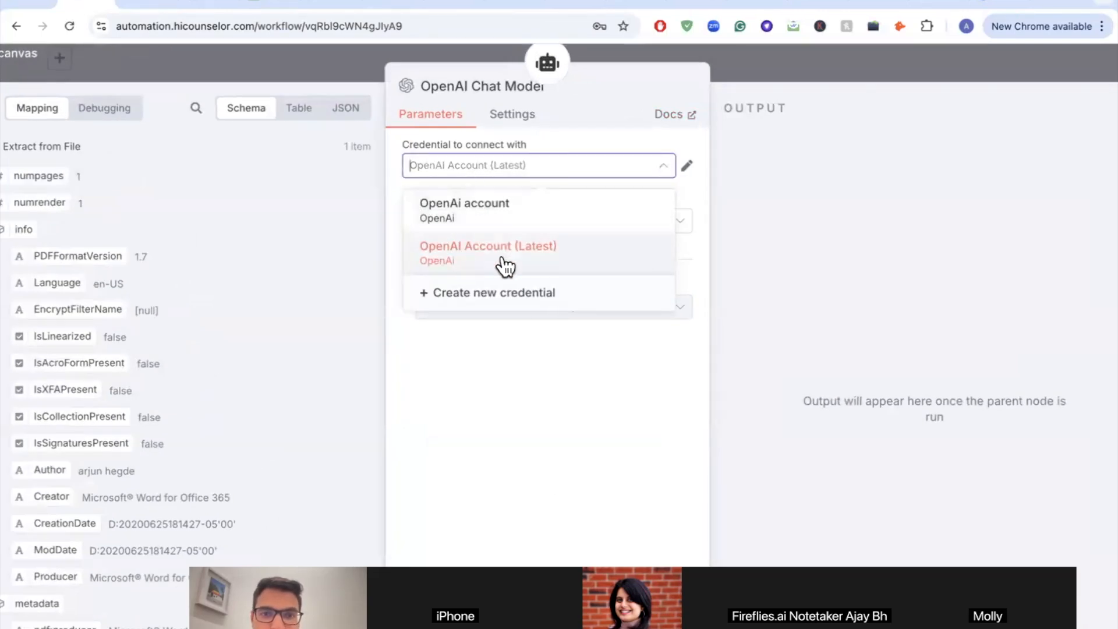
click(475, 262)
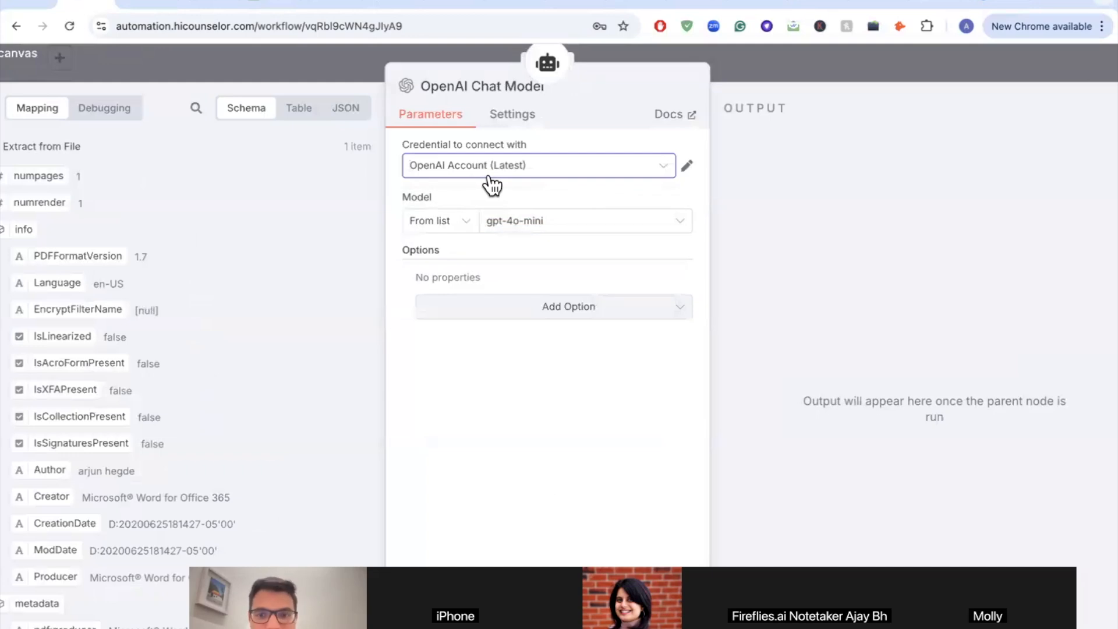
scroll(505, 224, up, 3)
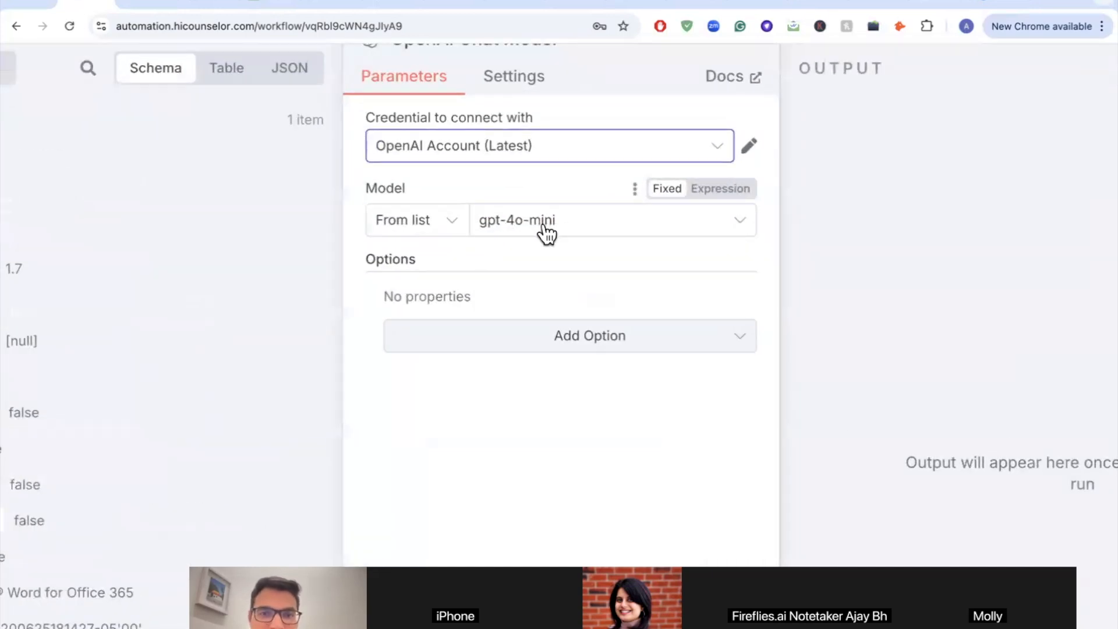
scroll(515, 240, down, 3)
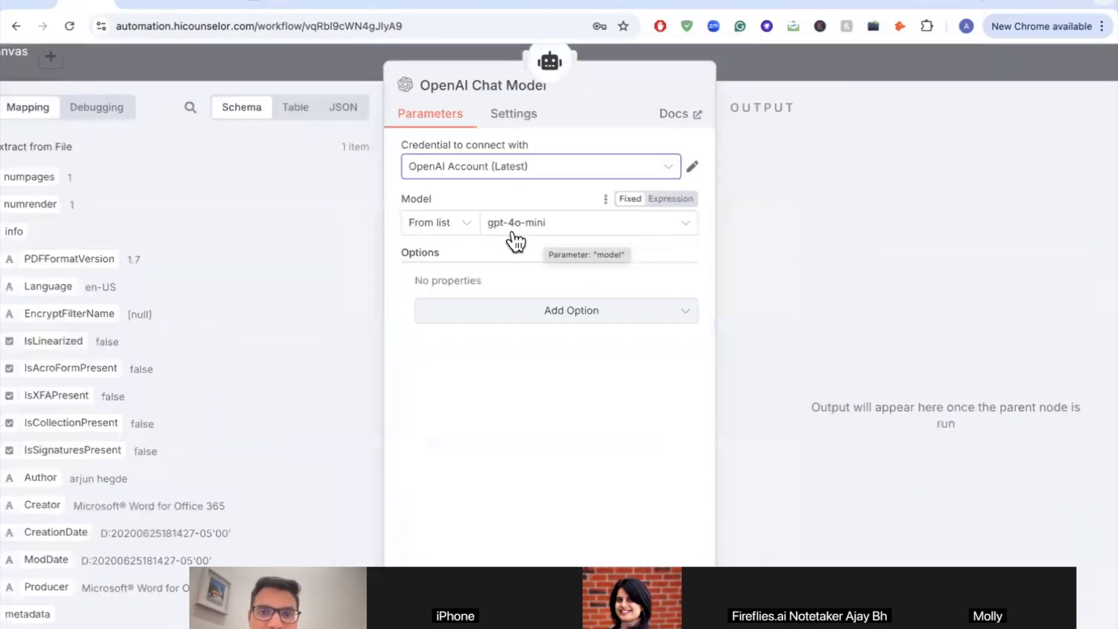
scroll(515, 241, down, 2)
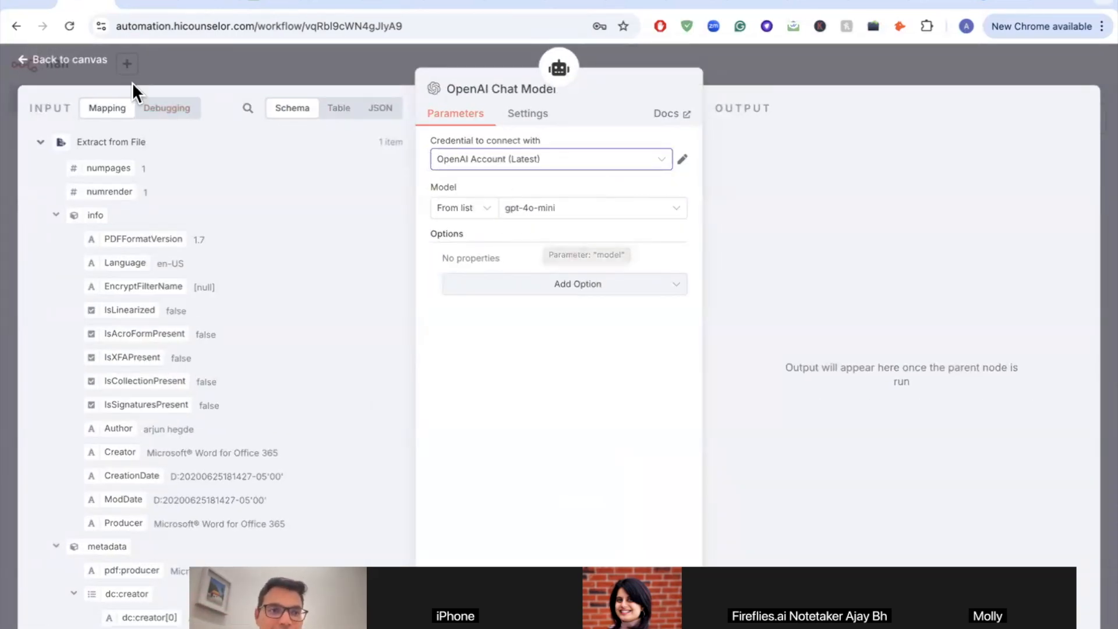
click(78, 65)
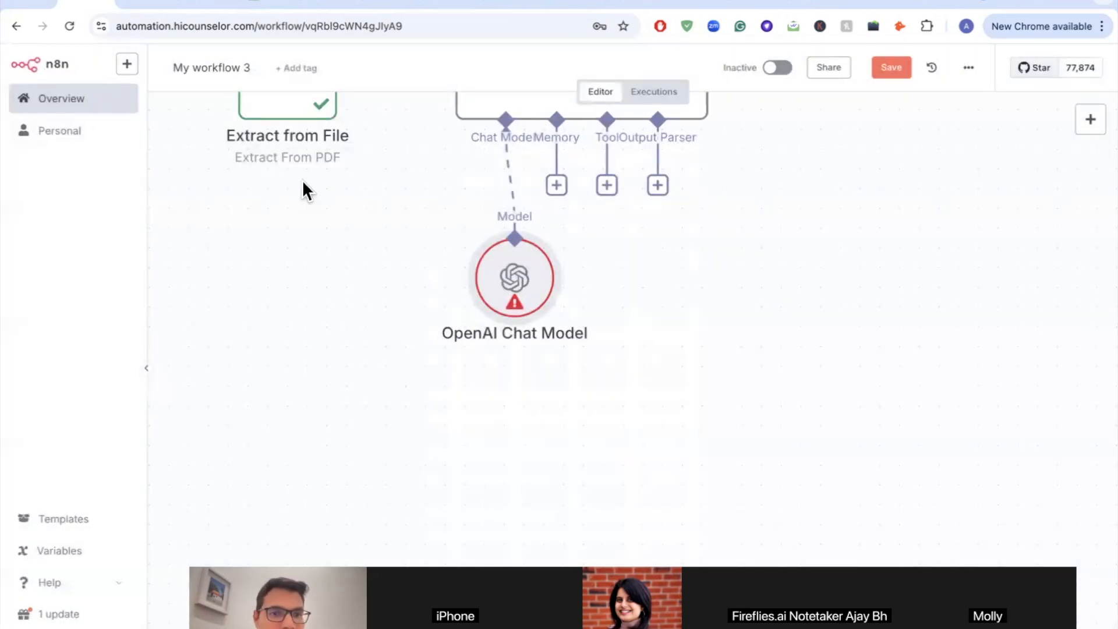
Step: Test-run the workflow until the AI Agent and OpenAI Chat Model both show green checks
scroll(445, 286, down, 5)
scroll(437, 285, up, 5)
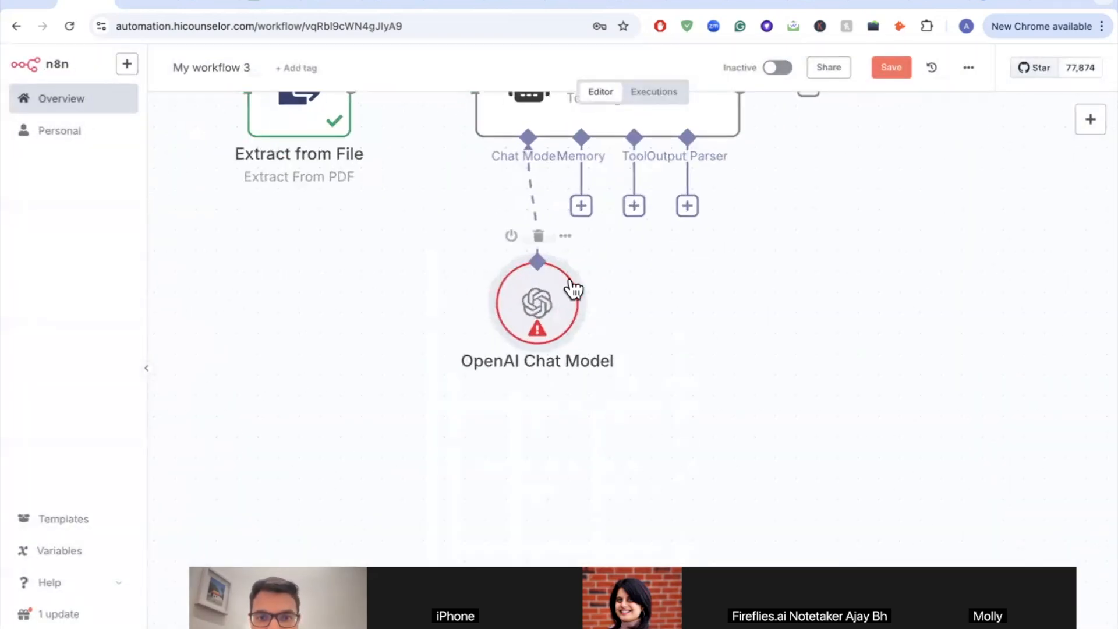
scroll(364, 172, down, 5)
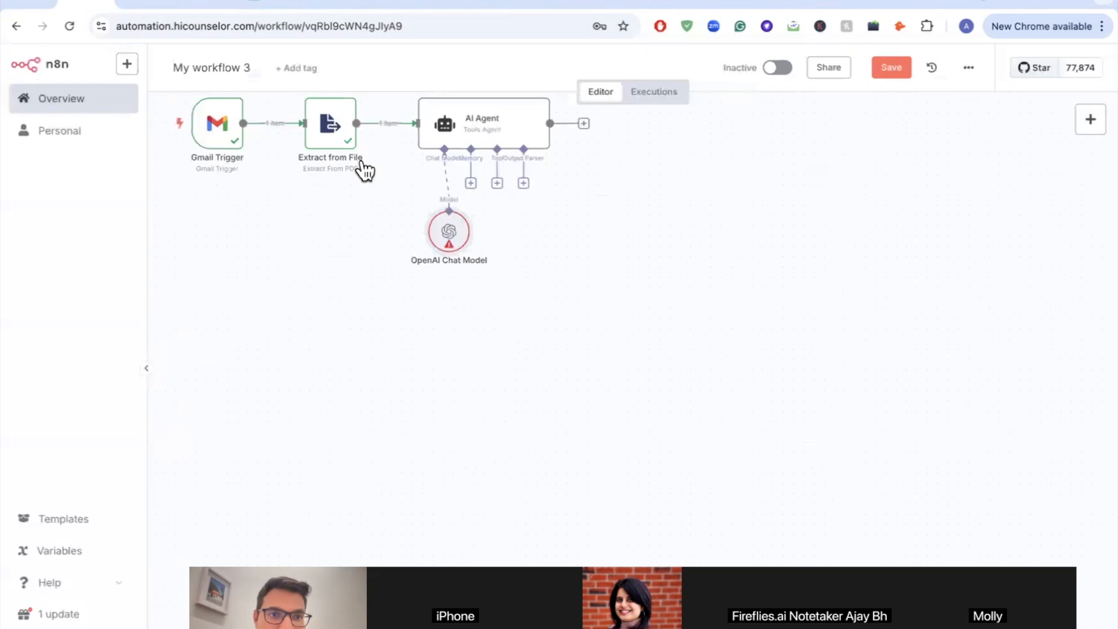
scroll(359, 177, left, 1)
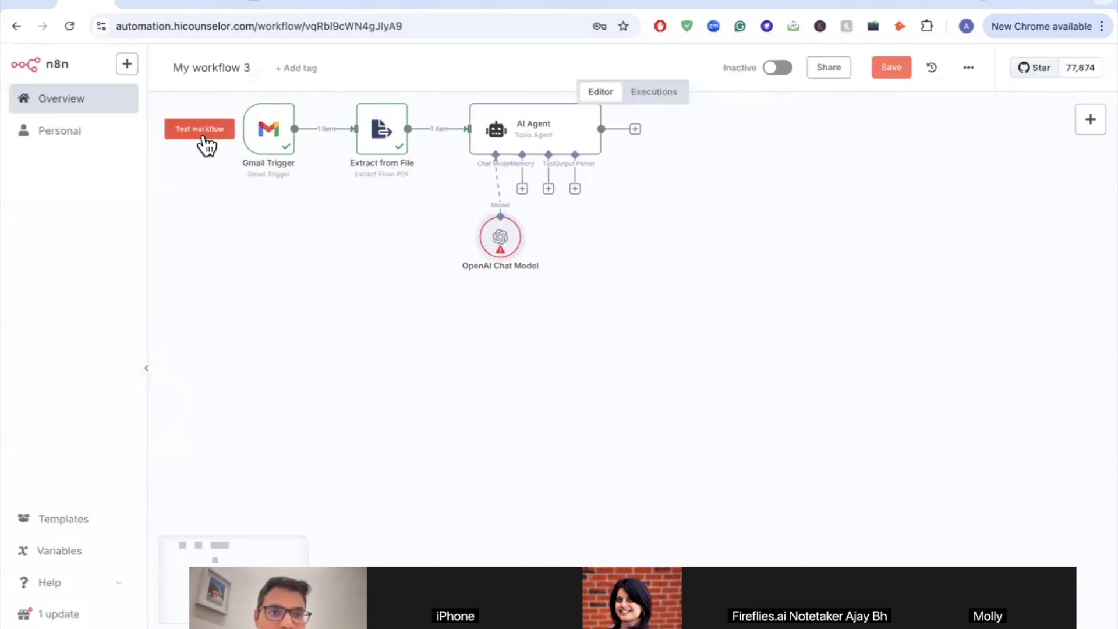
click(199, 131)
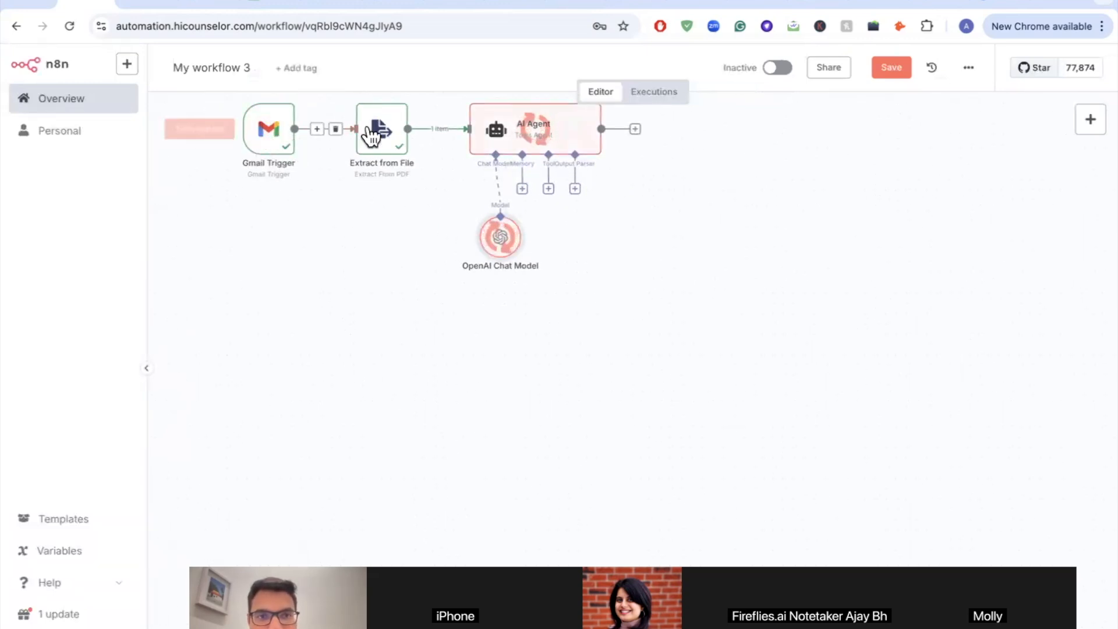
scroll(533, 274, up, 5)
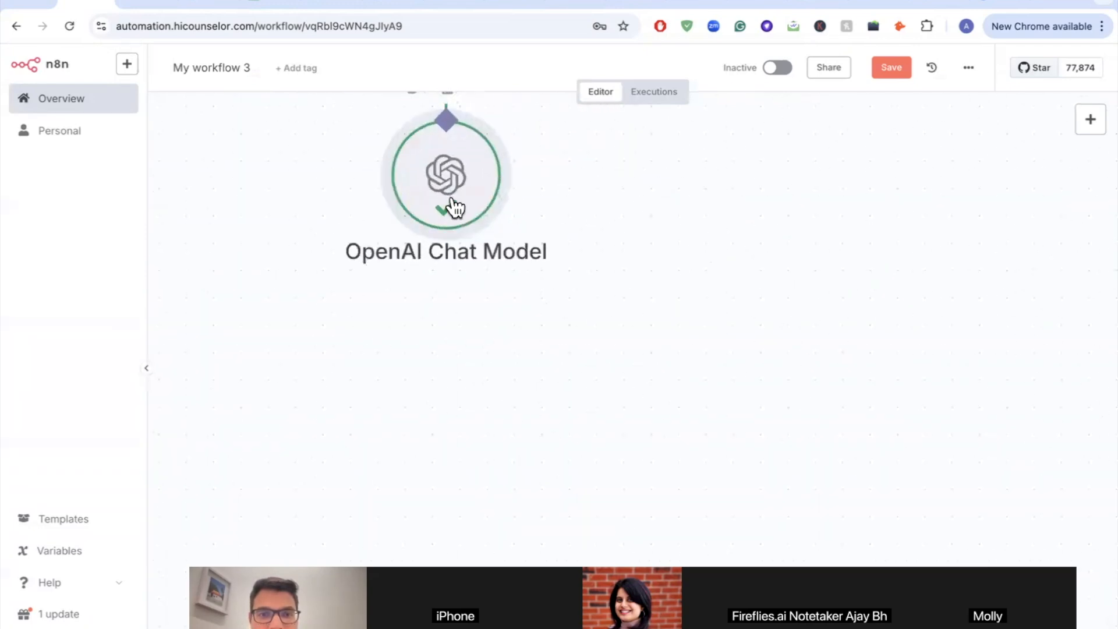
scroll(460, 213, down, 4)
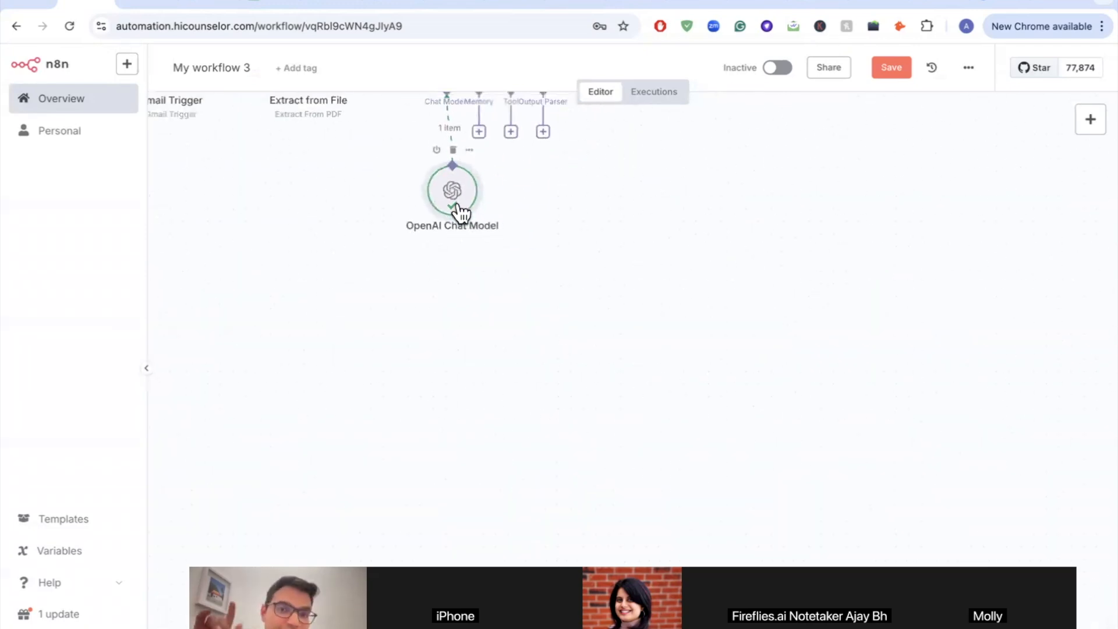
scroll(460, 213, up, 4)
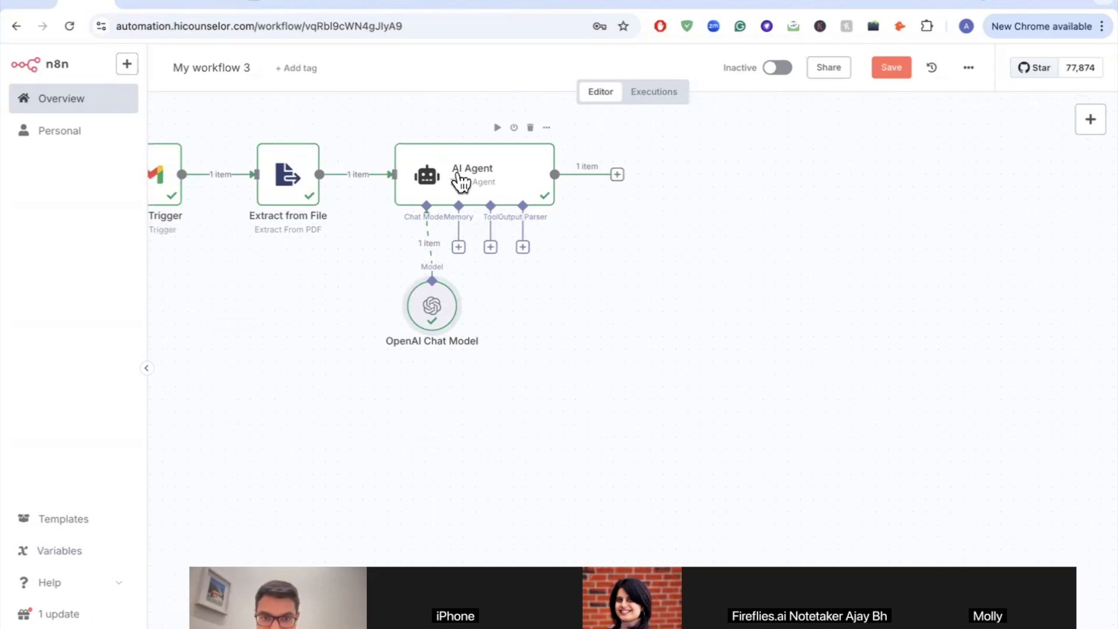
scroll(524, 261, up, 5)
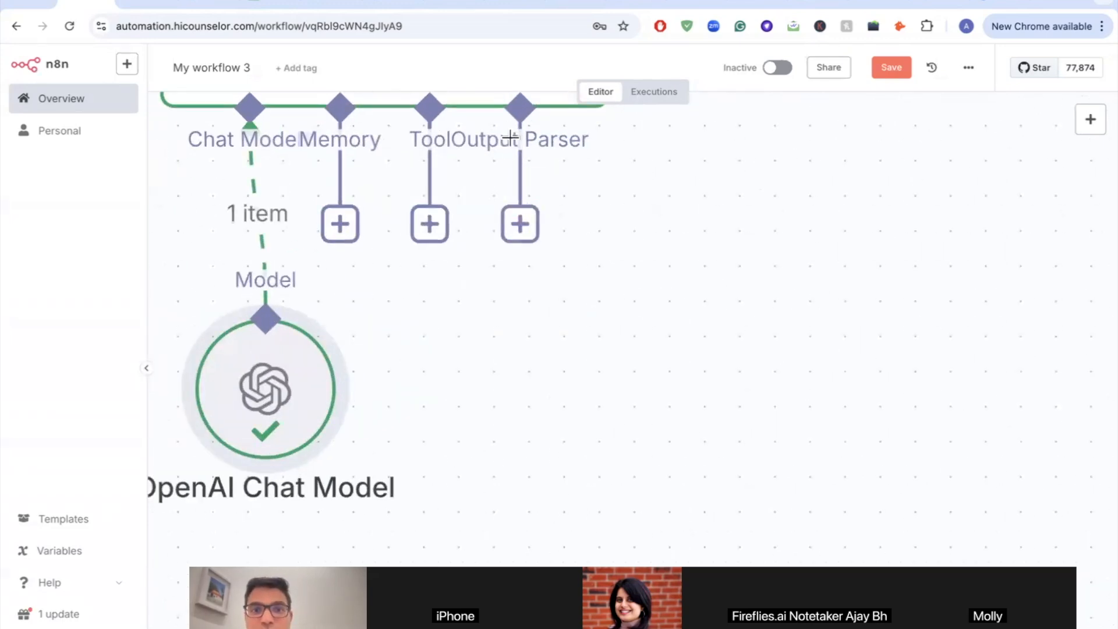
scroll(513, 159, down, 2)
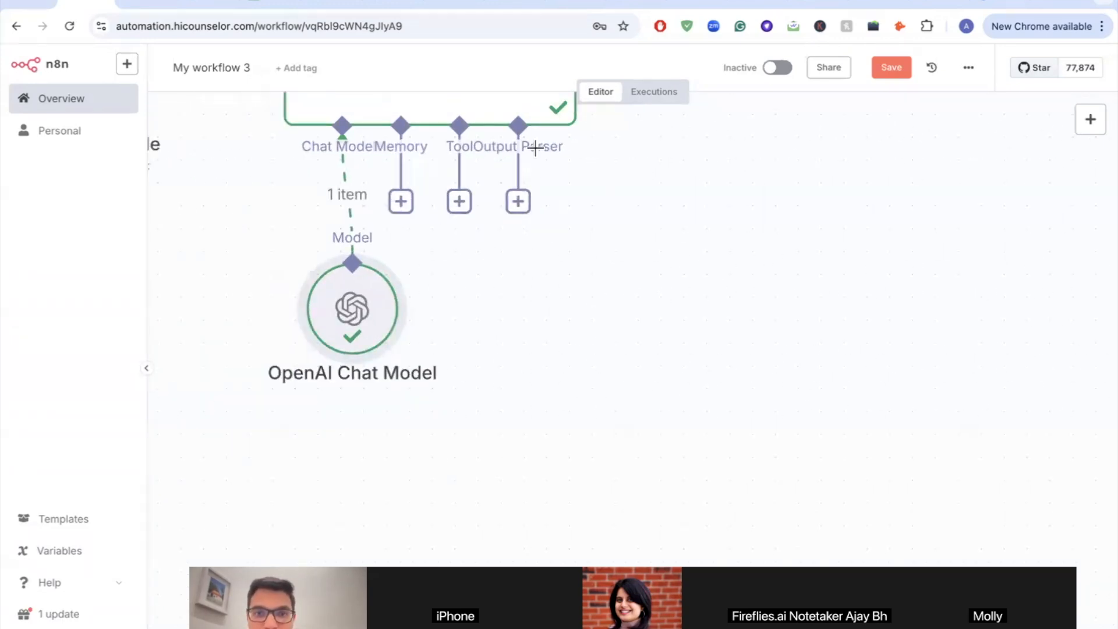
Step: Attach a Structured Output Parser to the AI Agent and inspect its sample JSON example
click(517, 203)
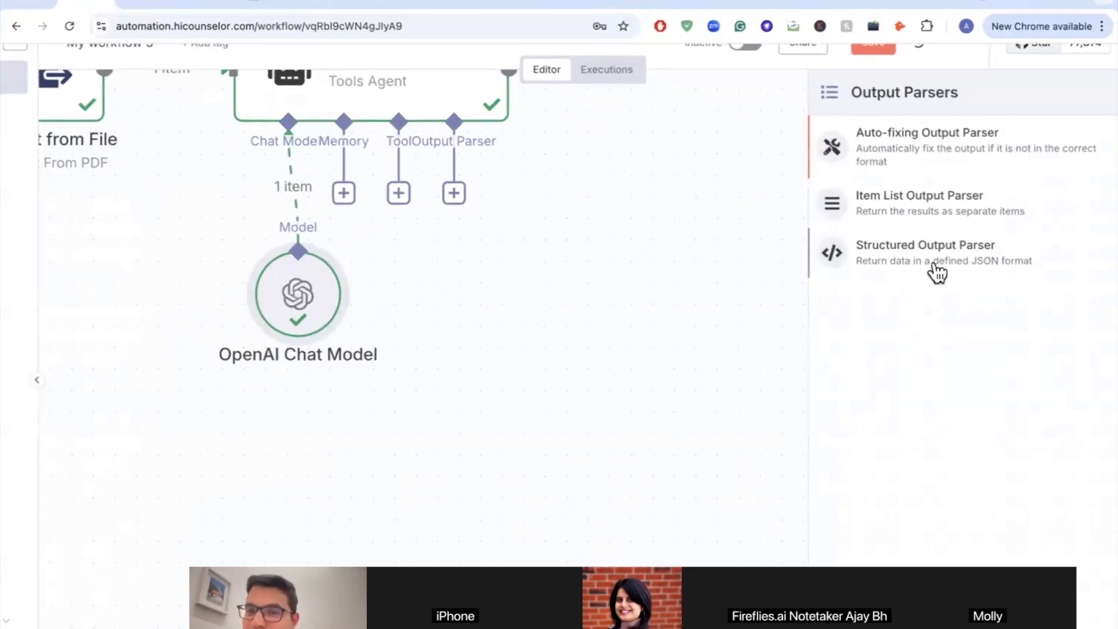
click(994, 271)
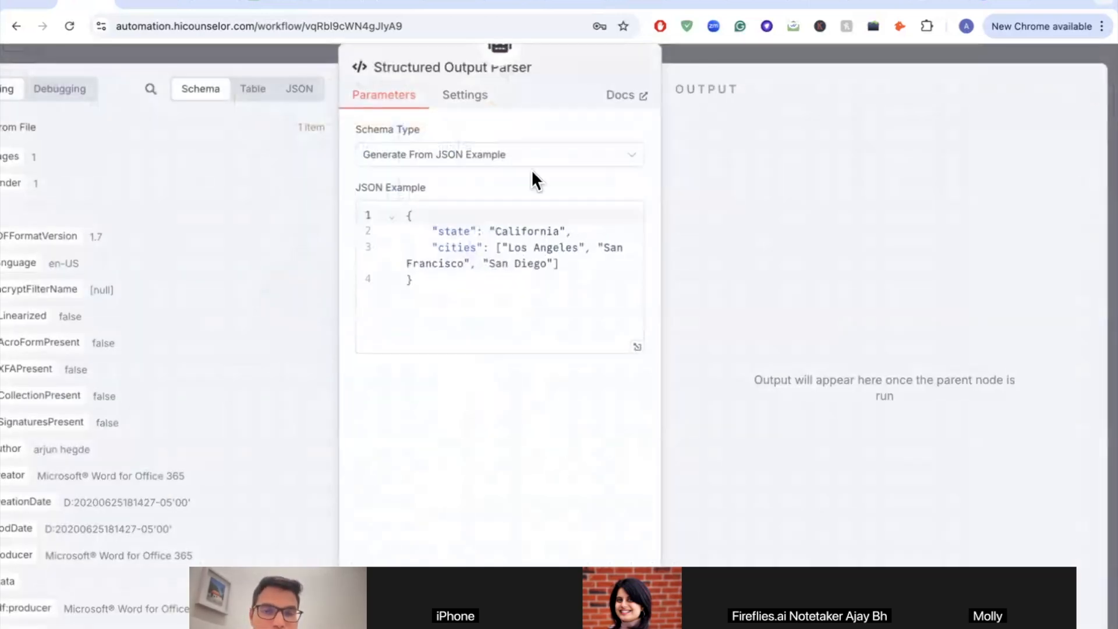
scroll(479, 252, up, 4)
scroll(479, 251, down, 4)
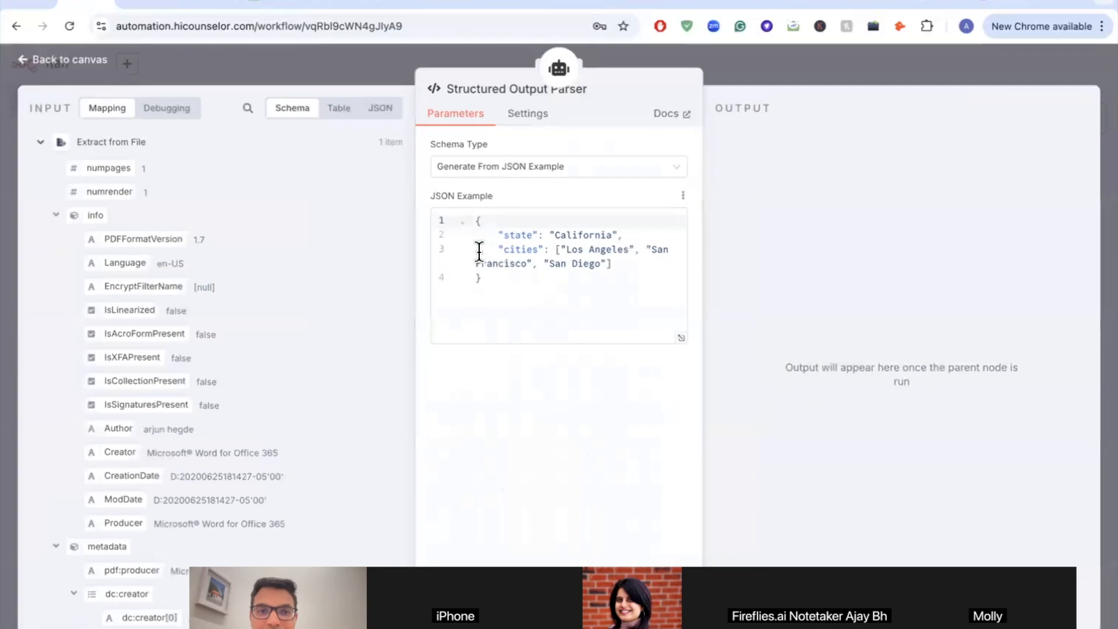
scroll(581, 194, up, 4)
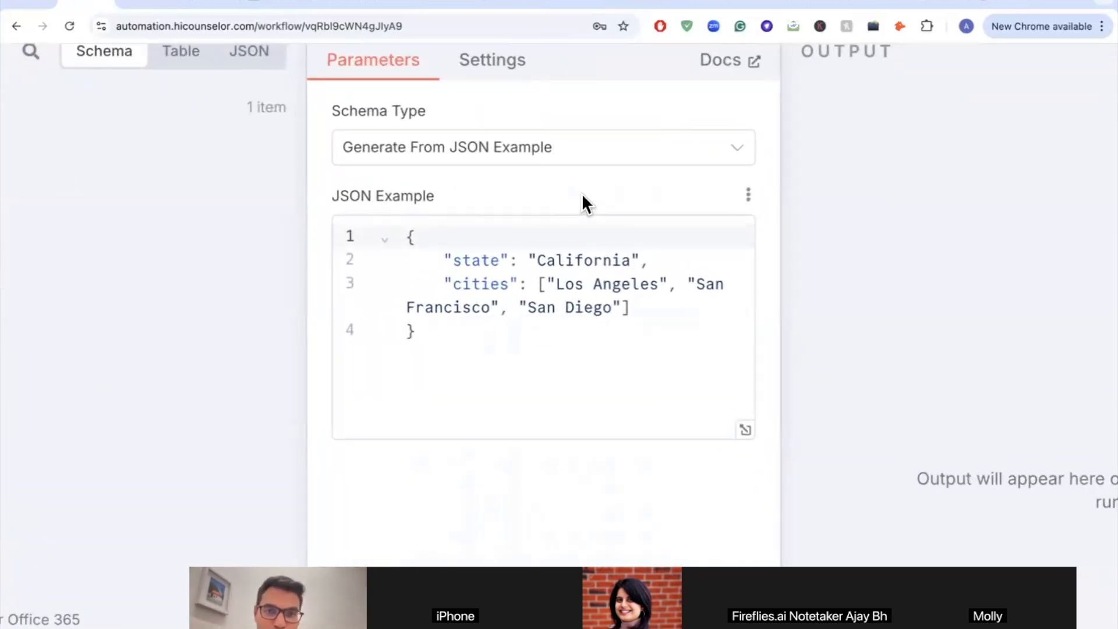
drag(454, 259, 626, 258)
drag(454, 260, 498, 259)
Step: Check the Candidate Name, Candidate Email Id and Relevant Work Experience headings in the Sample Sheet for N8N
click(274, 3)
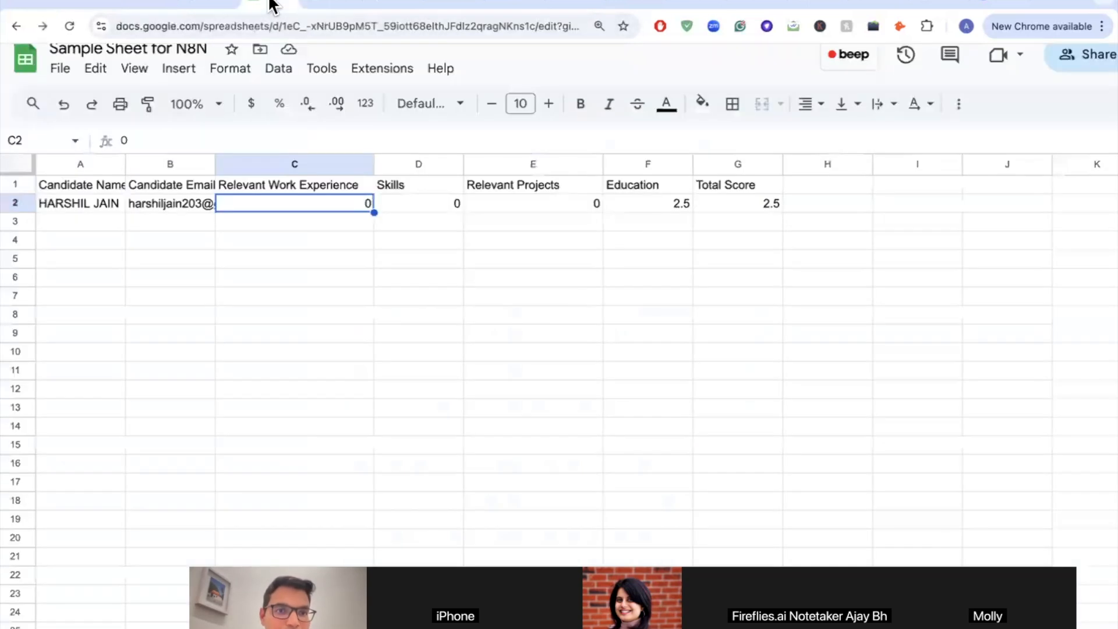
click(82, 184)
click(145, 185)
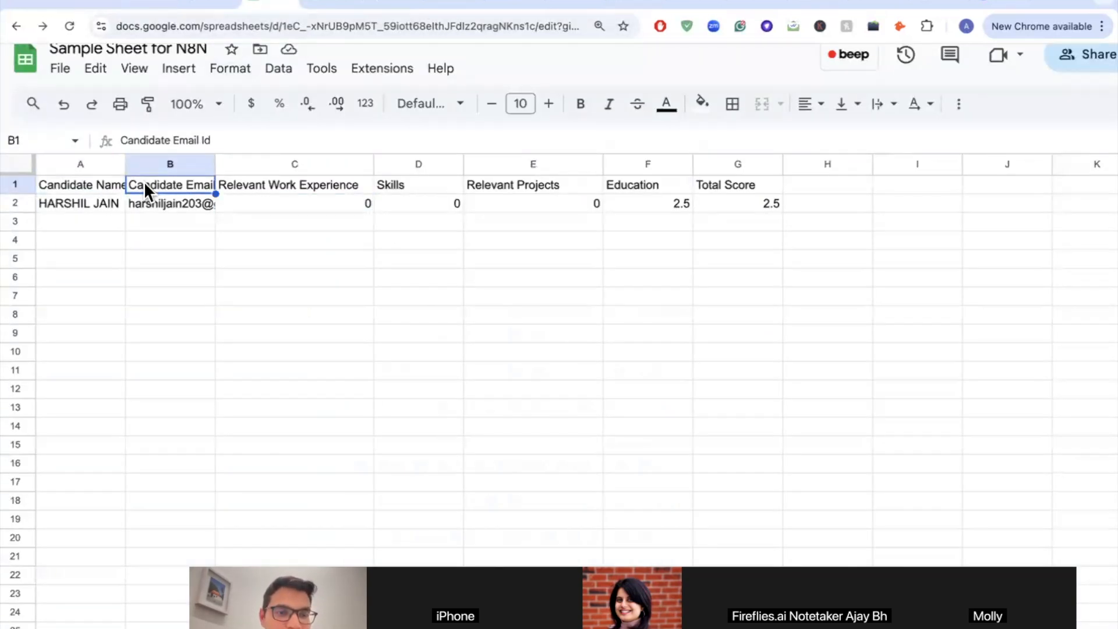
click(232, 185)
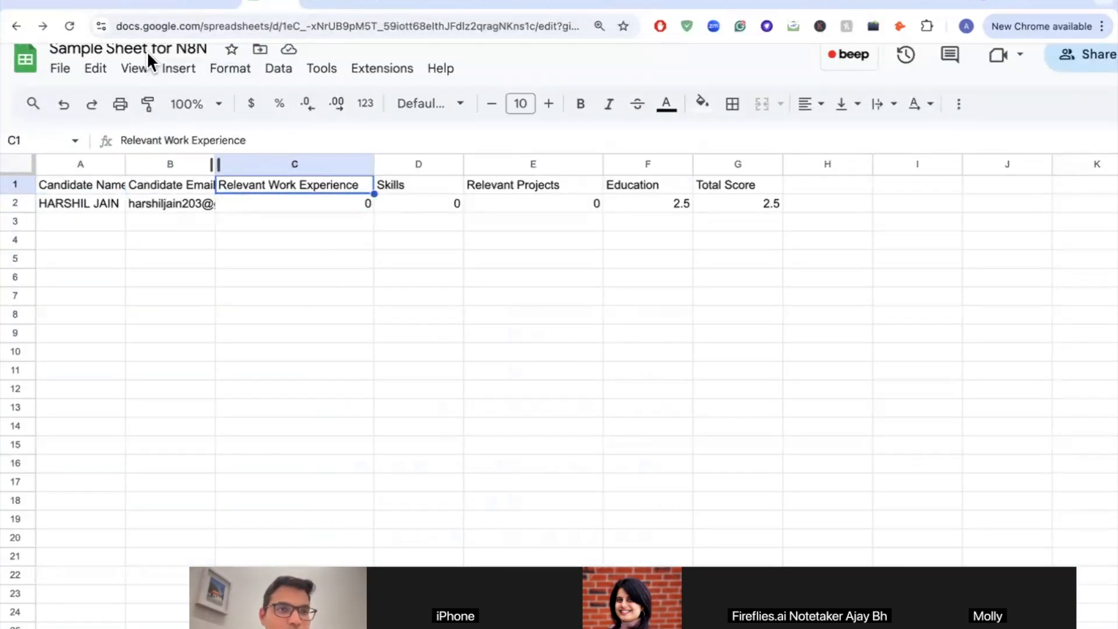
click(80, 6)
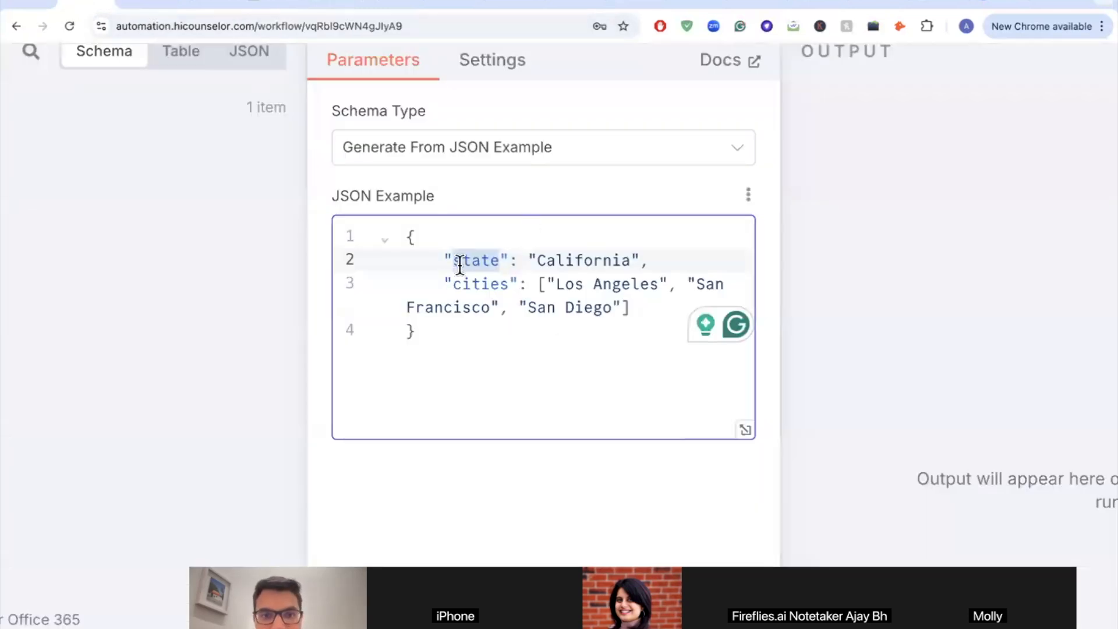
Step: Replace the sample JSON with the candidate example from the finished Evaluate Resume Session workflow
drag(452, 286, 618, 264)
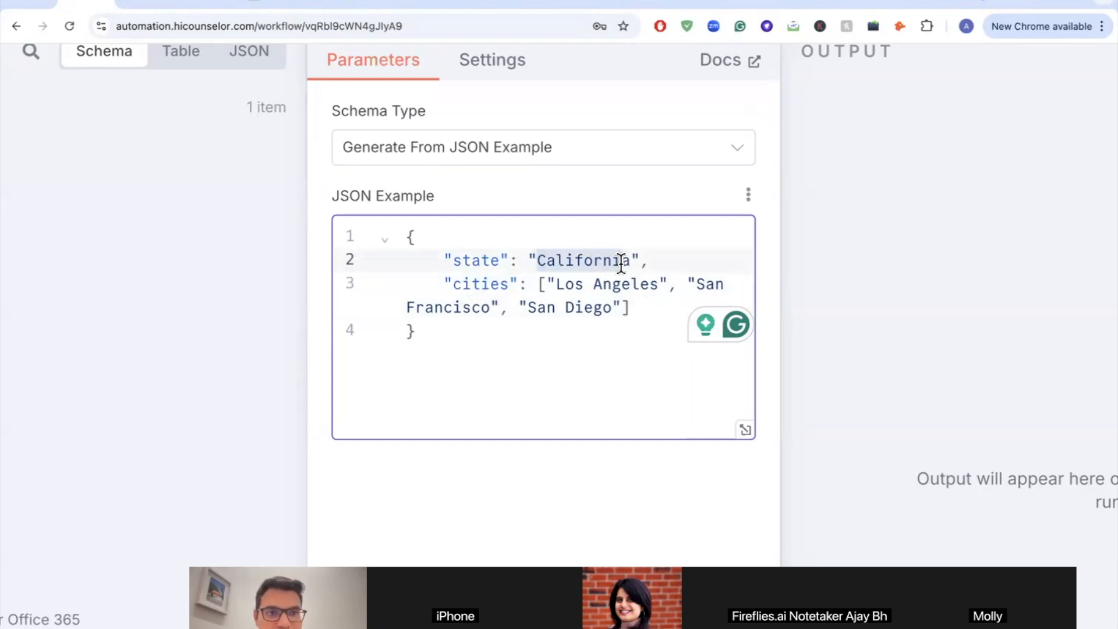
key(ctrl+Tab)
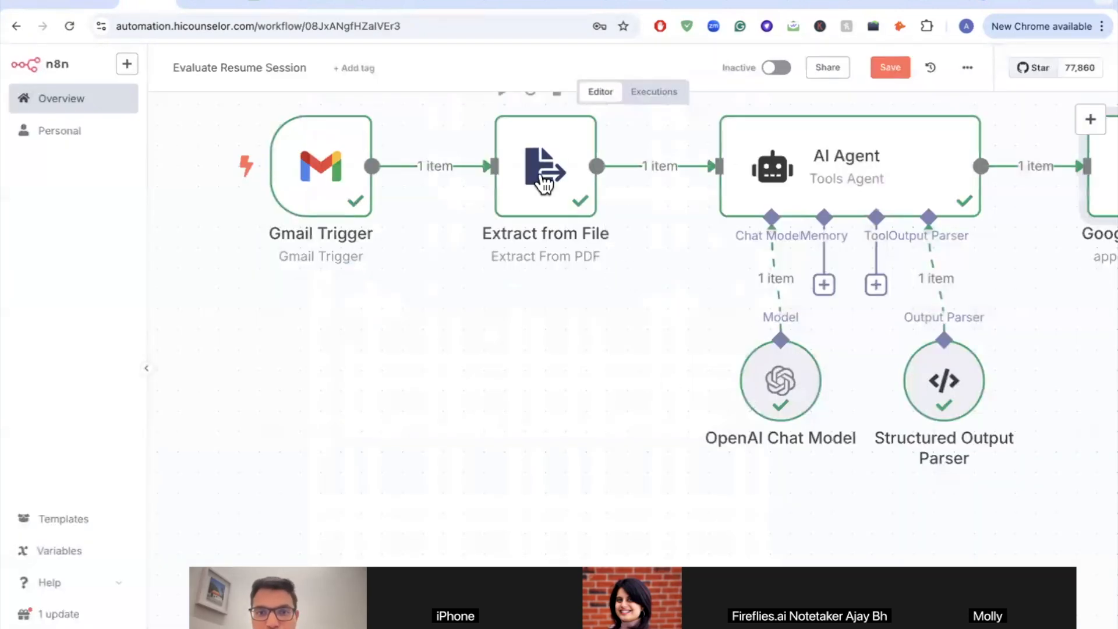
scroll(593, 288, down, 5)
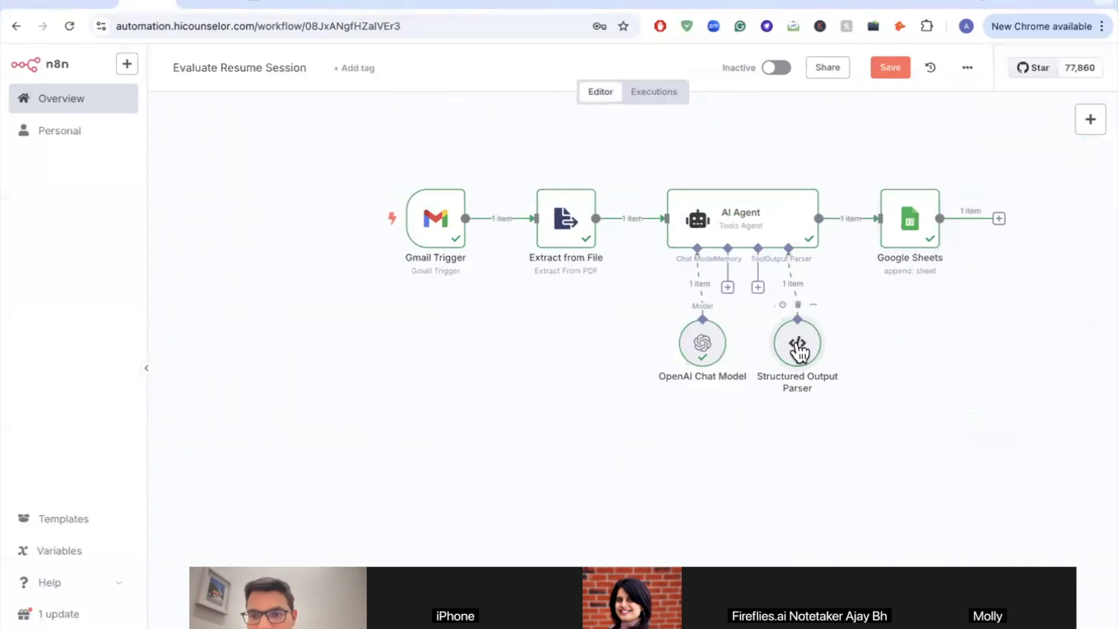
double_click(797, 341)
key(ctrl+a)
key(super+c)
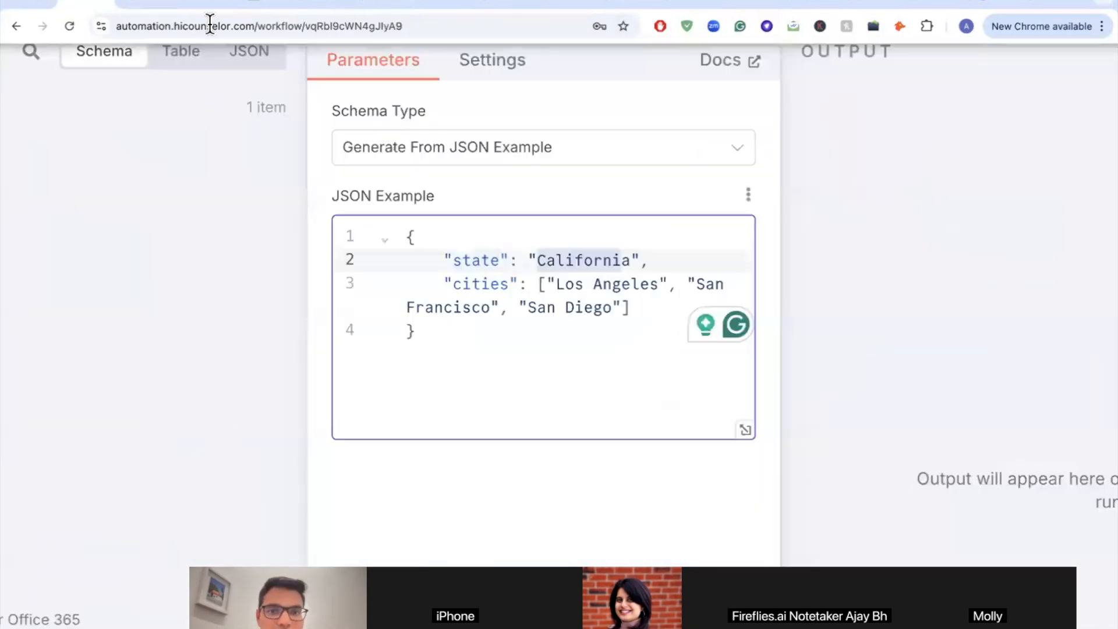
key(super+a)
key(super+v)
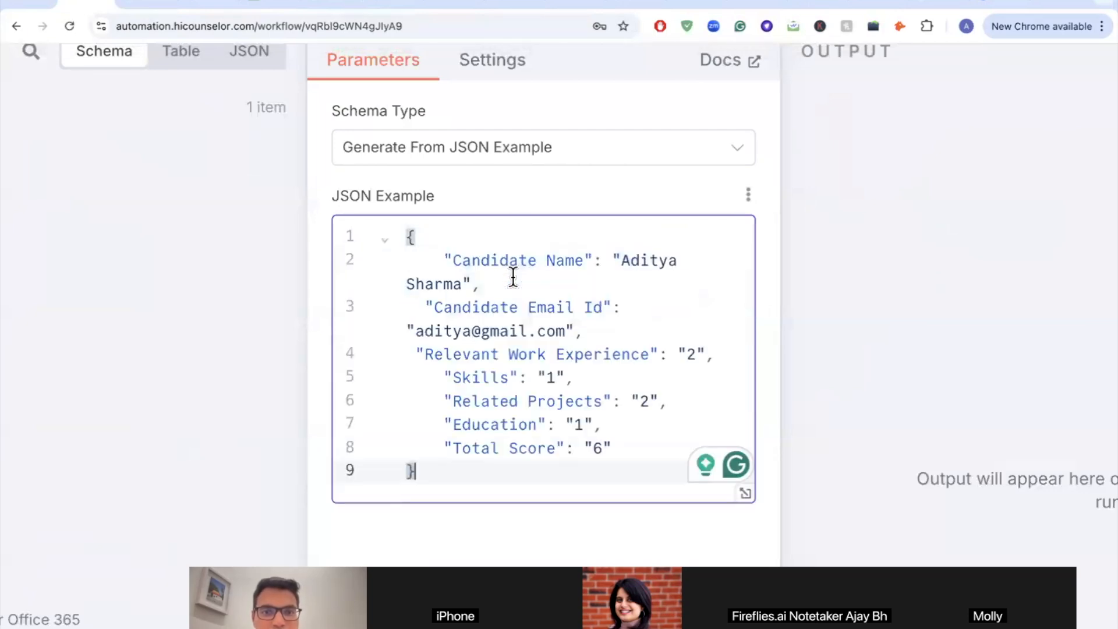
scroll(487, 256, up, 2)
Step: Highlight the Candidate Name, Candidate Email Id and Relevant Work Experience fields, including the experience score 2
drag(449, 257, 617, 315)
click(459, 314)
drag(411, 341, 569, 344)
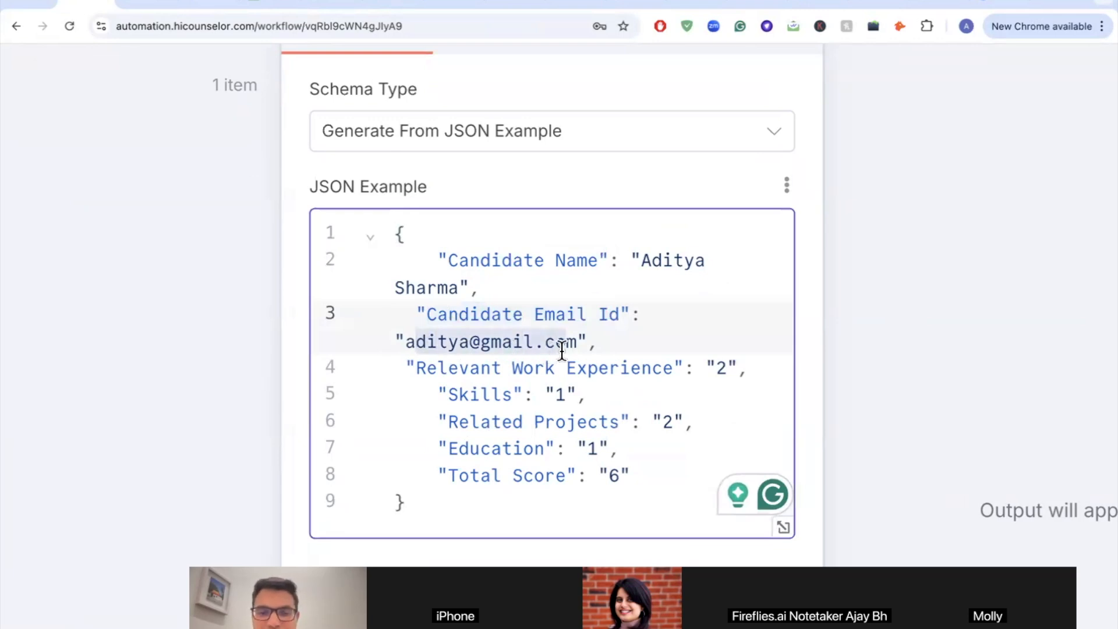
scroll(562, 350, down, 2)
drag(421, 280, 663, 268)
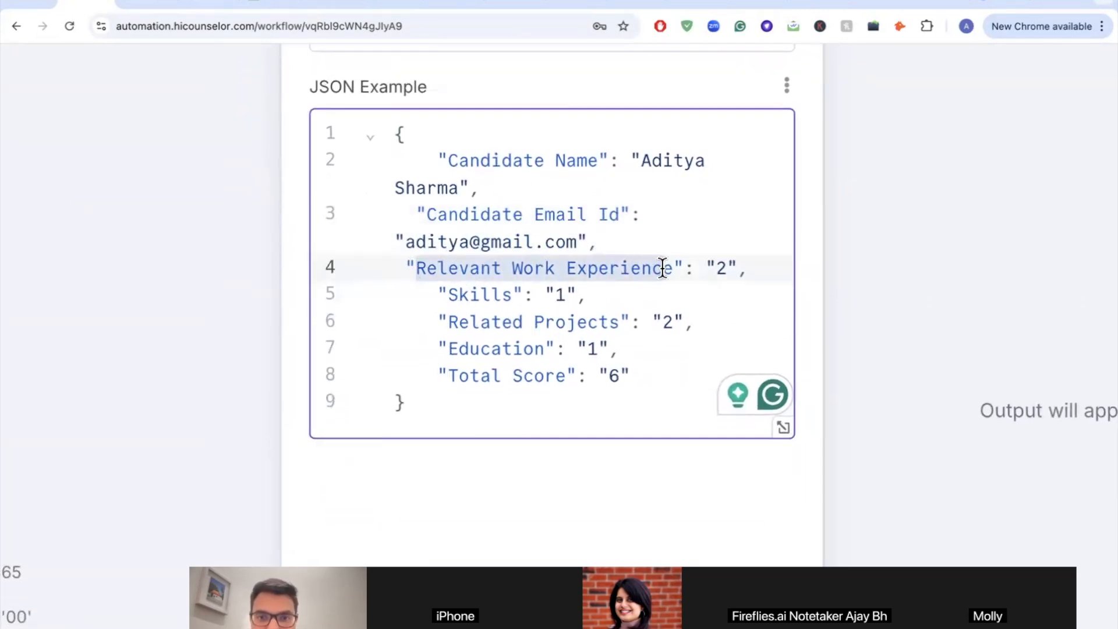
click(722, 266)
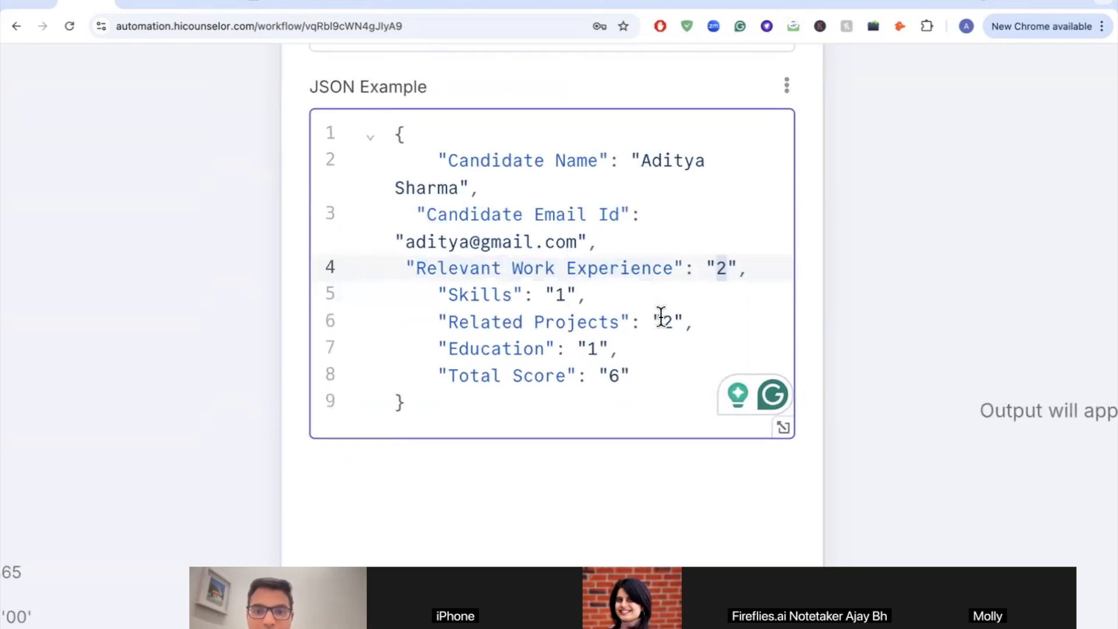
scroll(641, 311, down, 2)
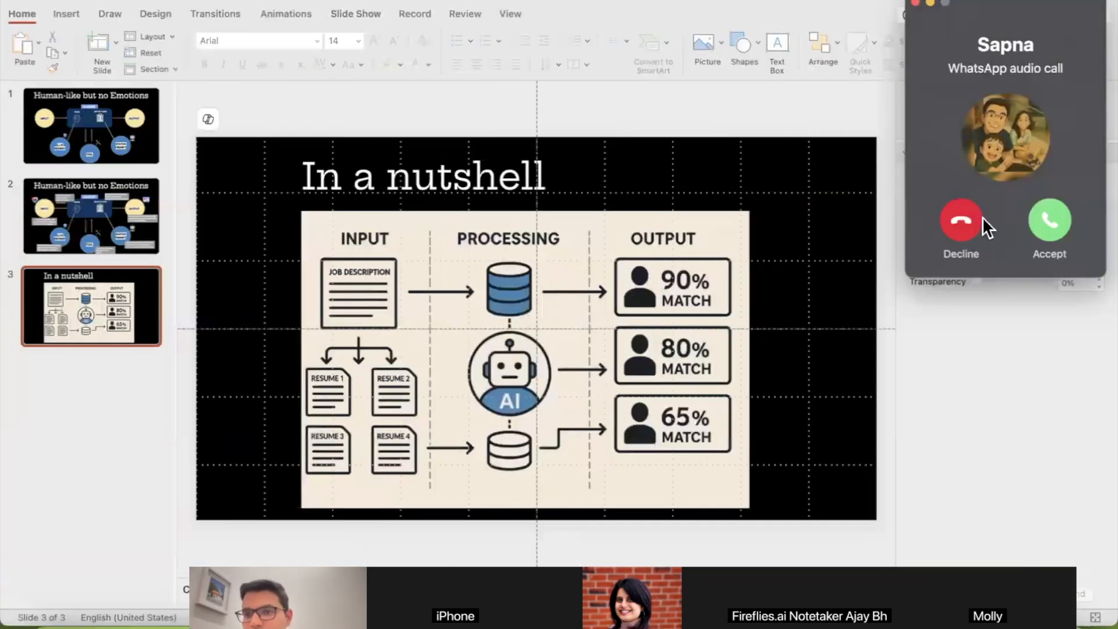
click(966, 226)
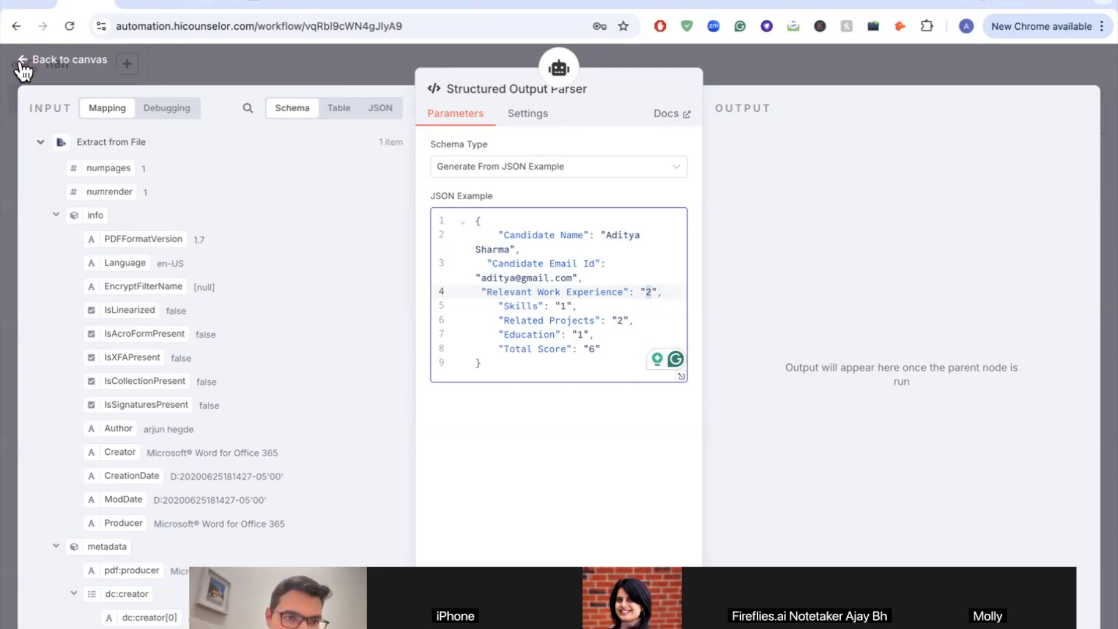
Step: Test-run the workflow from the Gmail Trigger and view the Structured Output Parser's scored output (Total Score 85%)
click(23, 65)
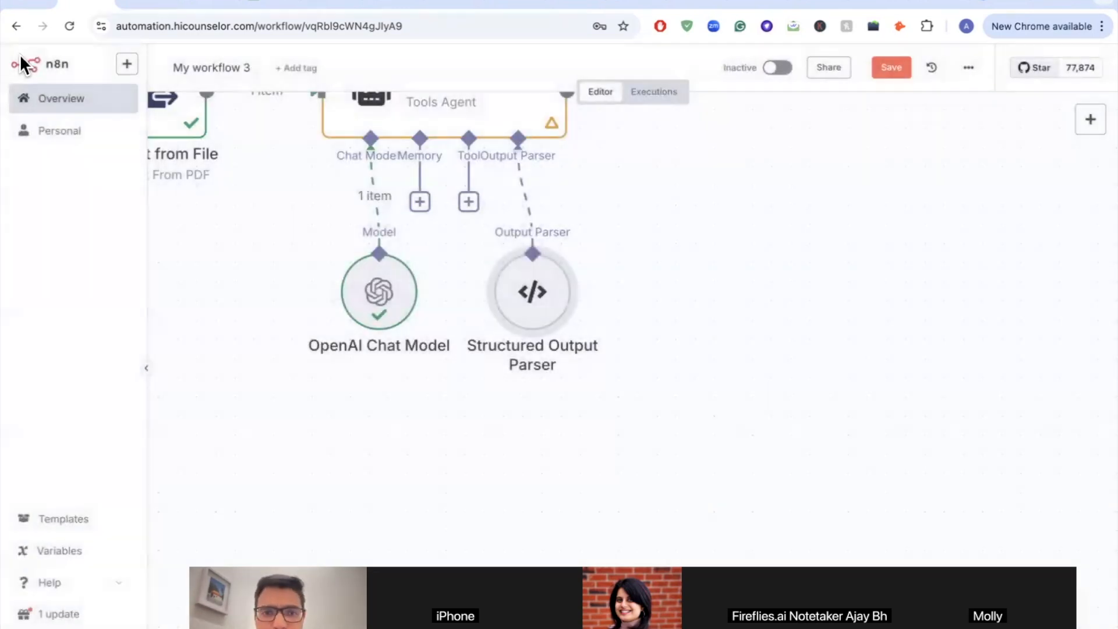
scroll(427, 329, down, 3)
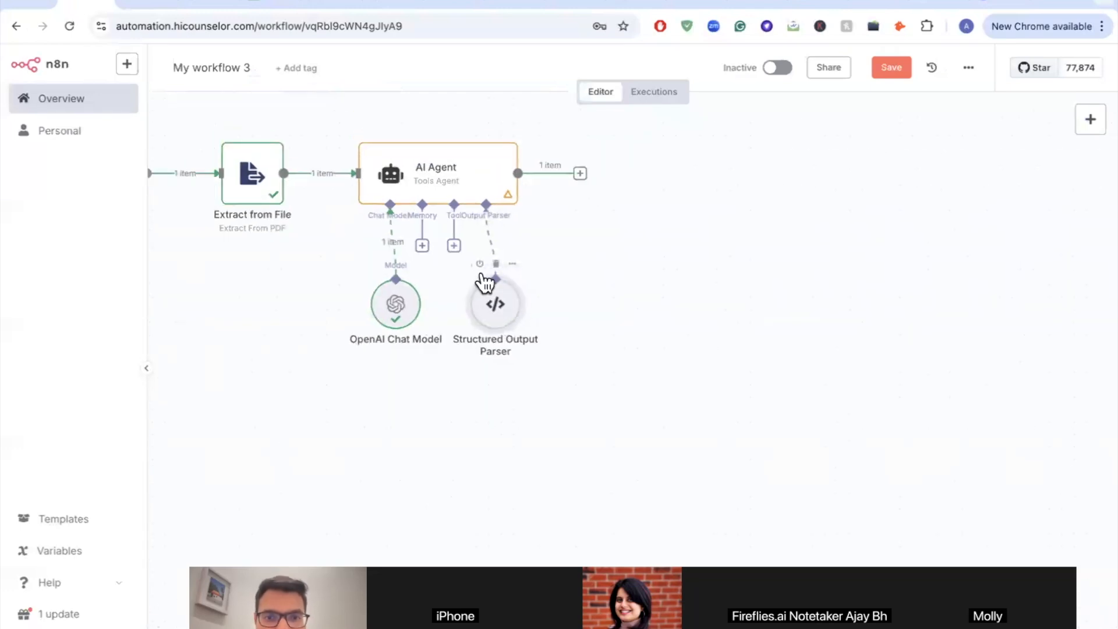
scroll(305, 219, down, 3)
scroll(262, 211, left, 2)
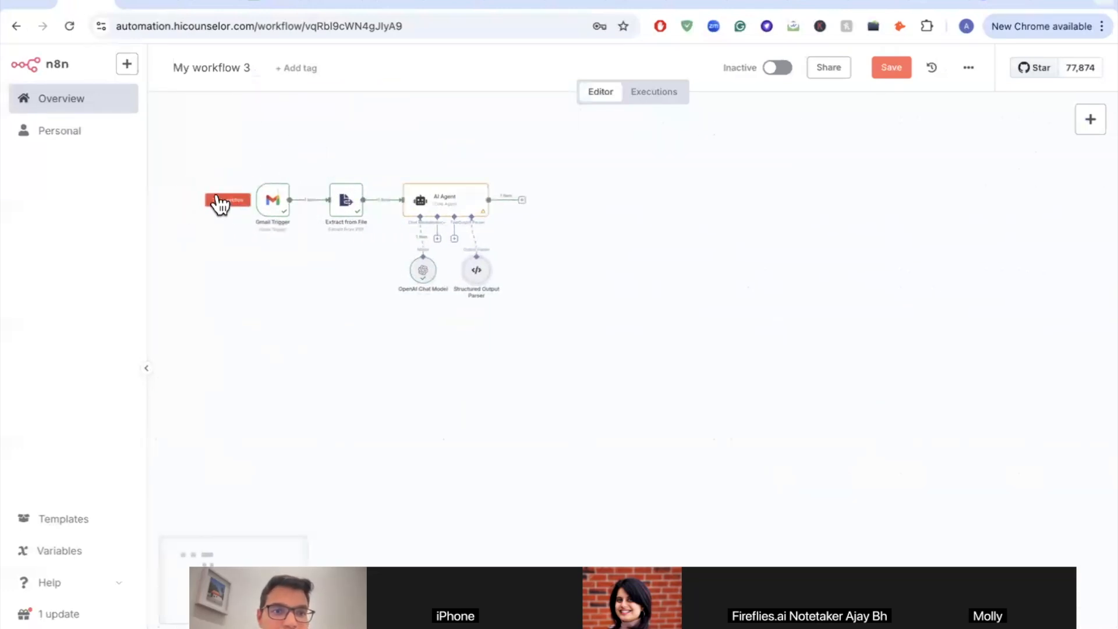
click(223, 204)
scroll(449, 266, up, 4)
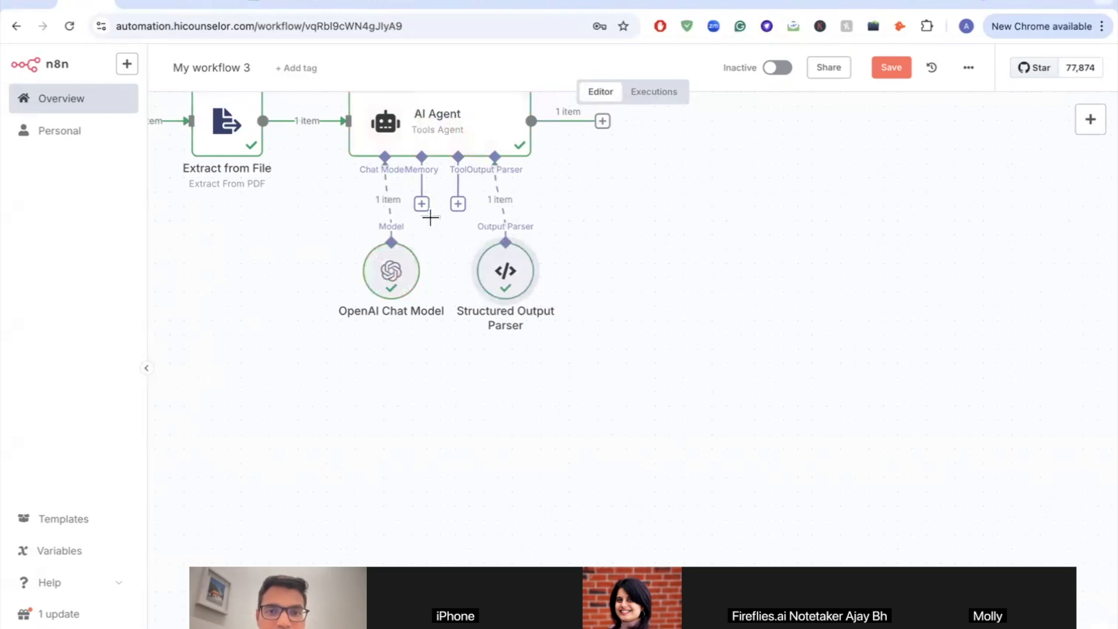
double_click(509, 280)
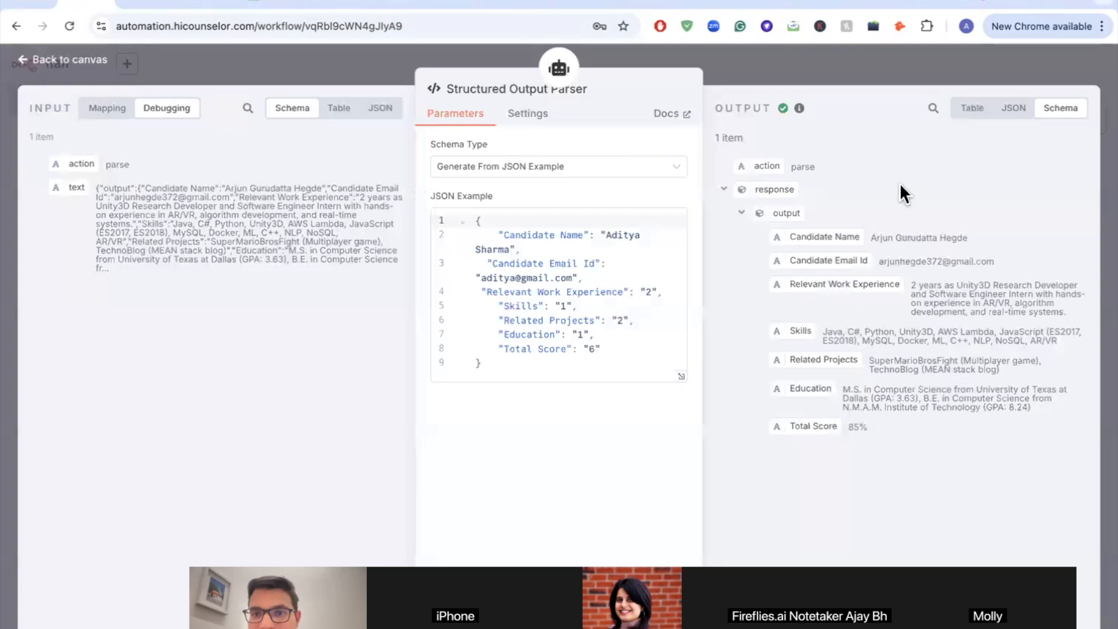
scroll(900, 183, up, 5)
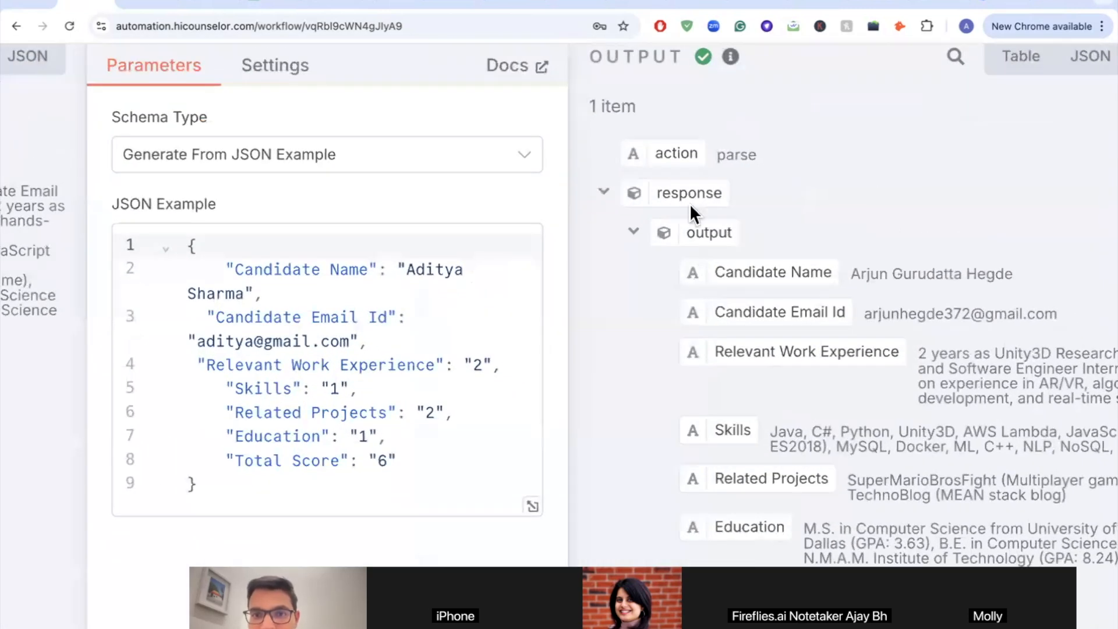
scroll(785, 287, down, 3)
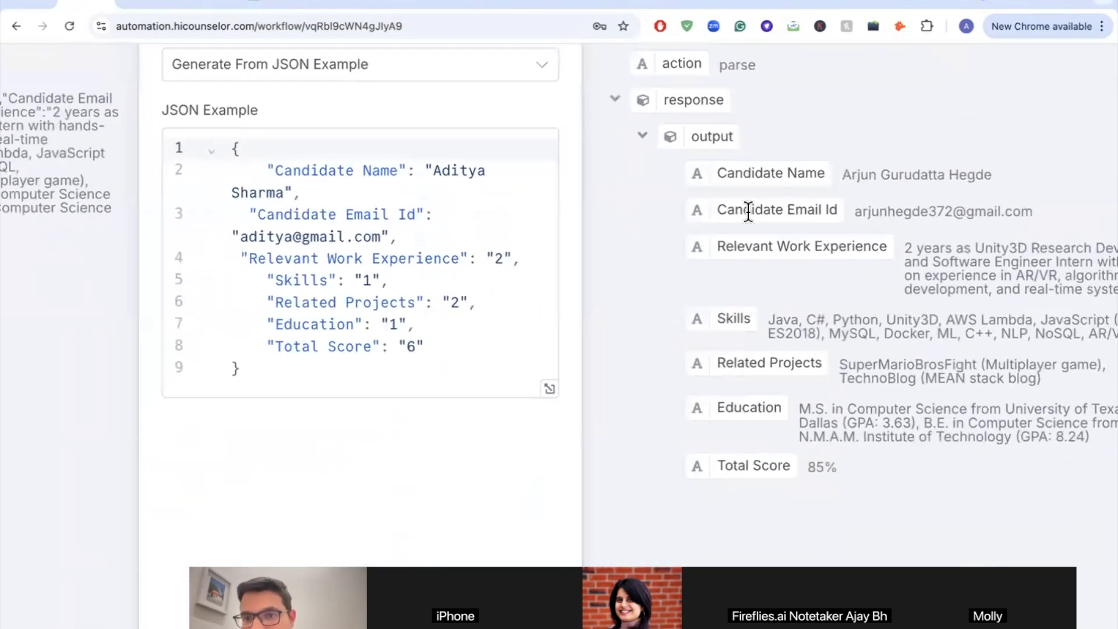
scroll(704, 176, right, 3)
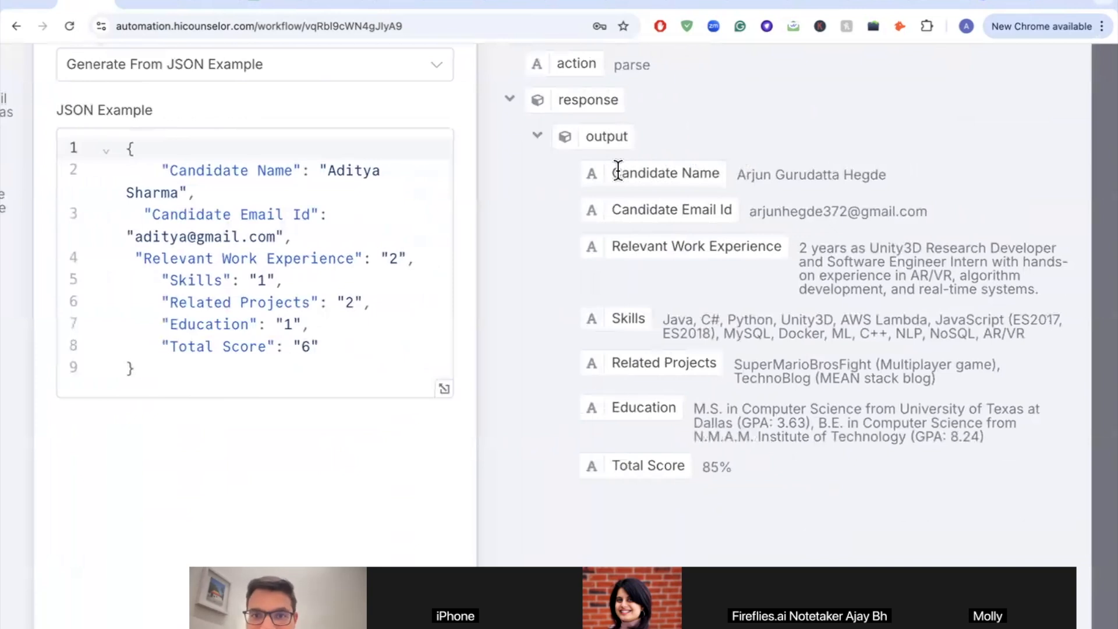
drag(611, 170, 717, 170)
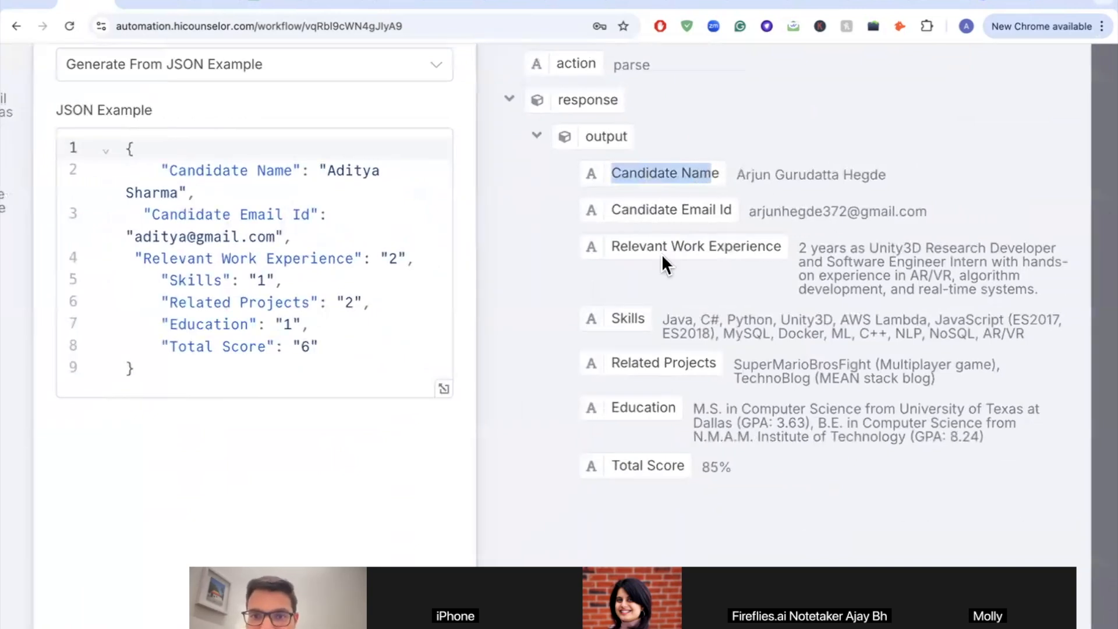
drag(609, 247, 785, 246)
scroll(784, 247, down, 2)
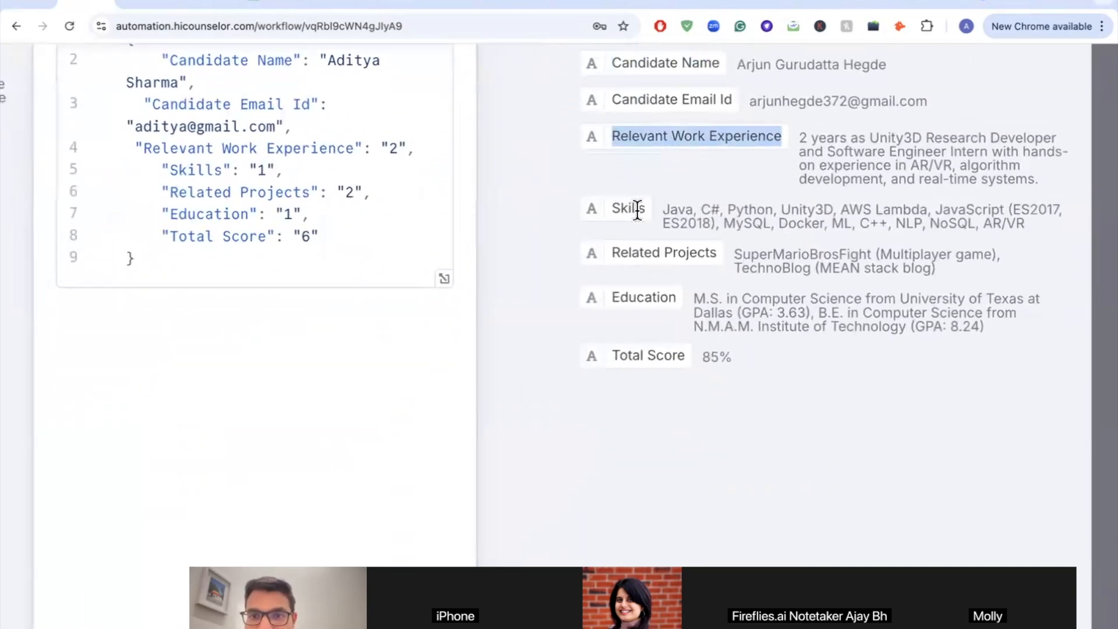
scroll(654, 278, down, 4)
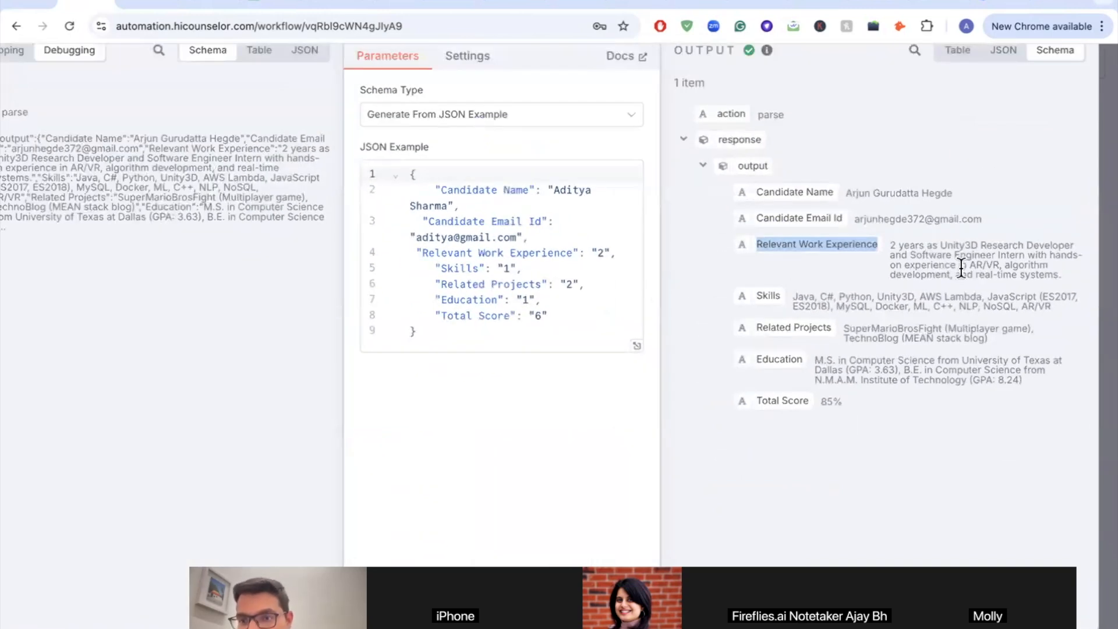
scroll(1010, 295, up, 5)
scroll(1015, 295, down, 5)
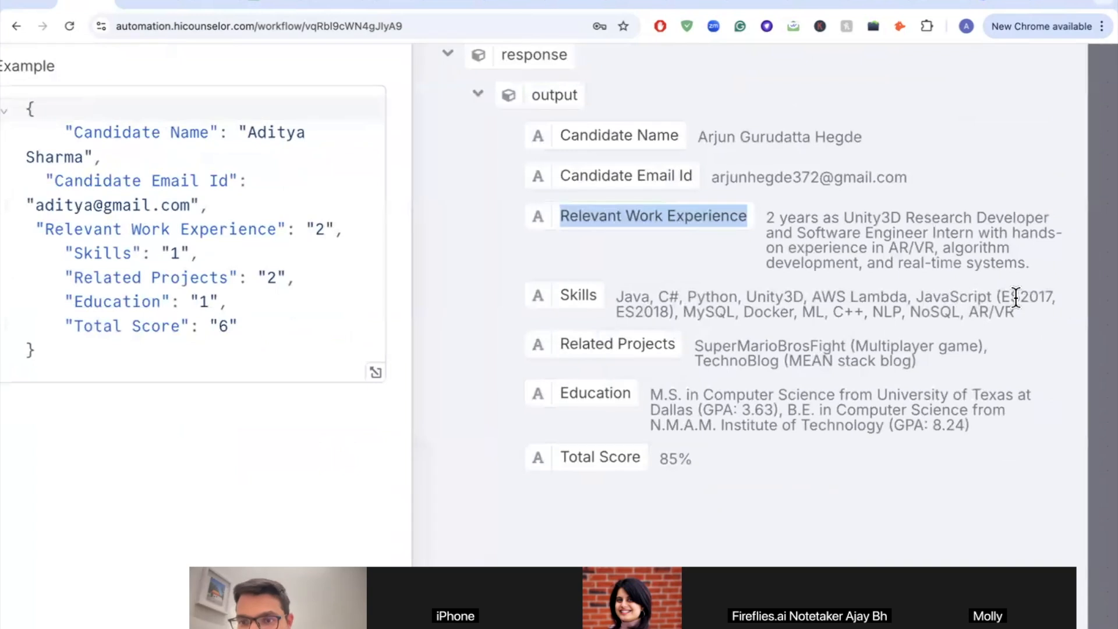
scroll(395, 229, down, 2)
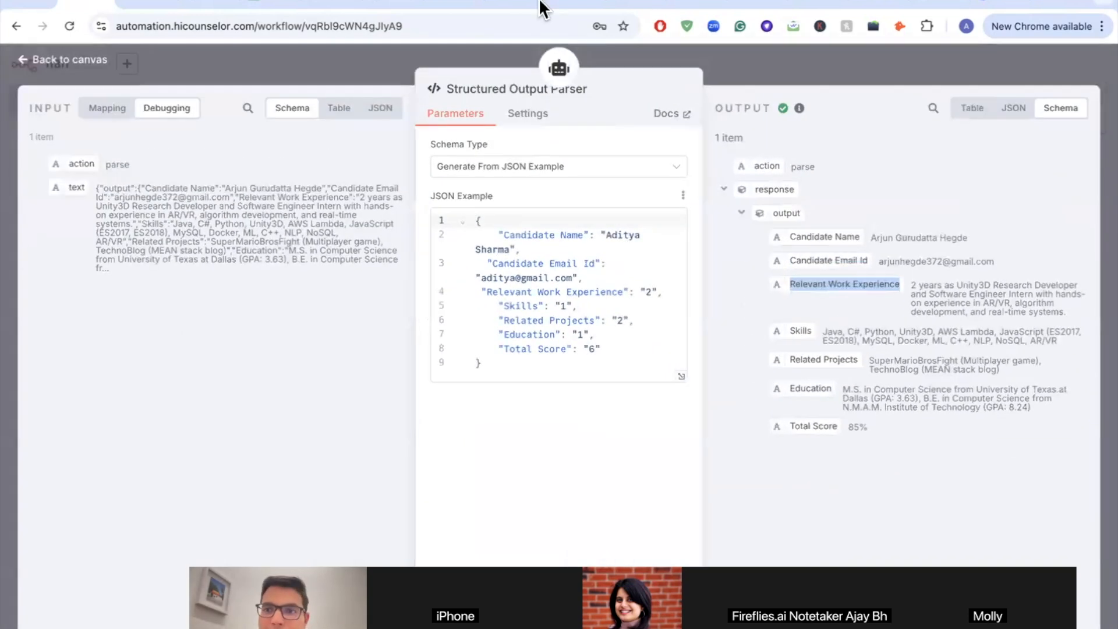
click(24, 60)
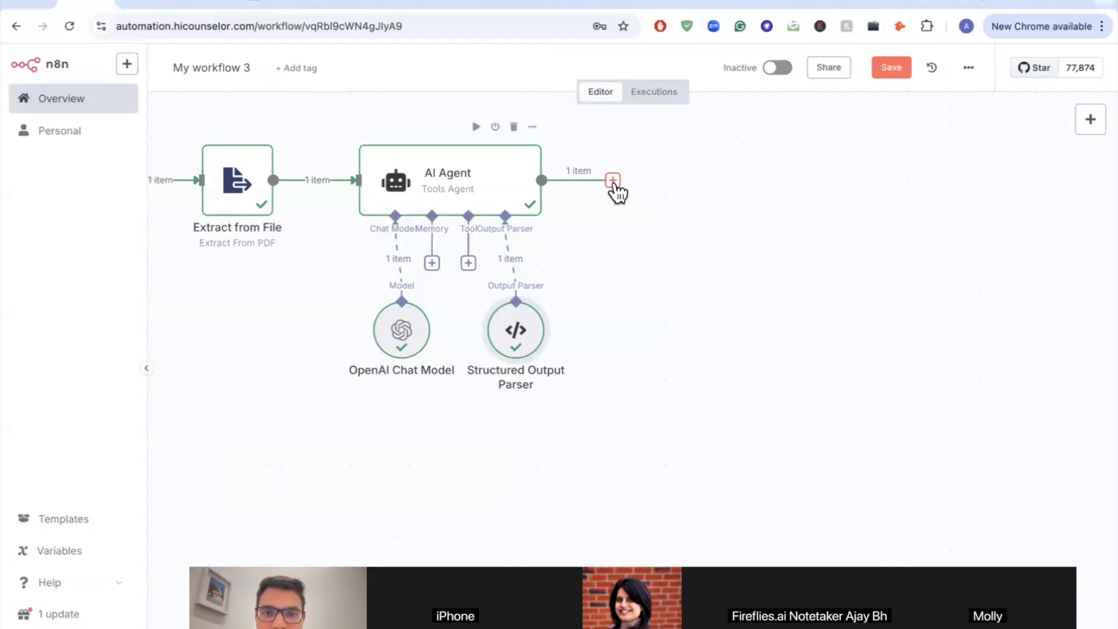
Step: Search 'sheet' and add a Google Sheets 'Append row in sheet' node after the AI Agent
click(613, 180)
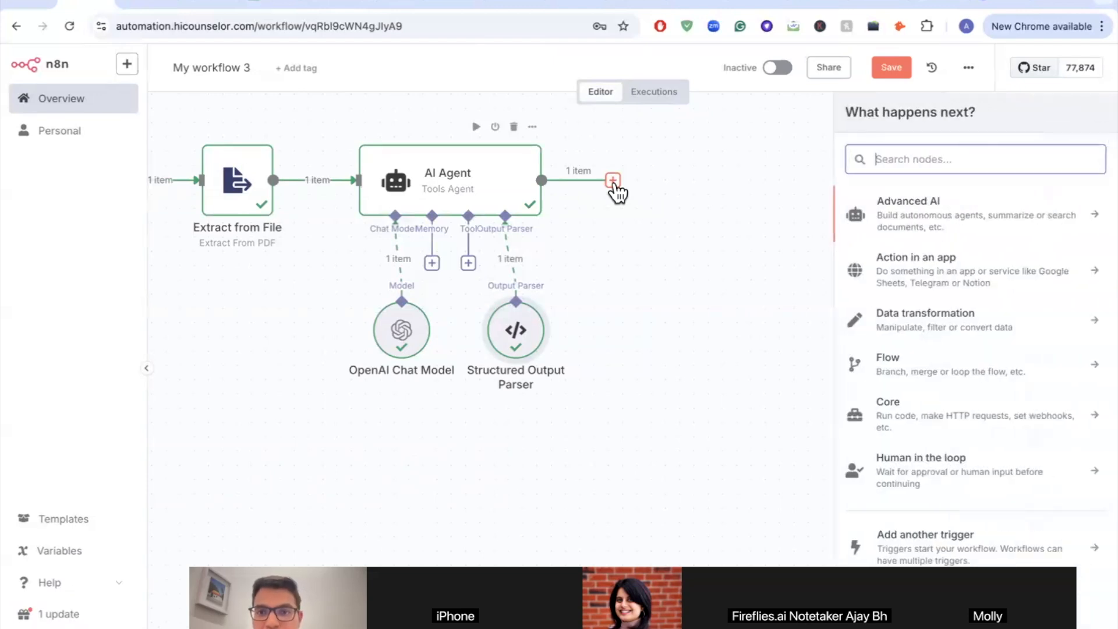
text(sheet)
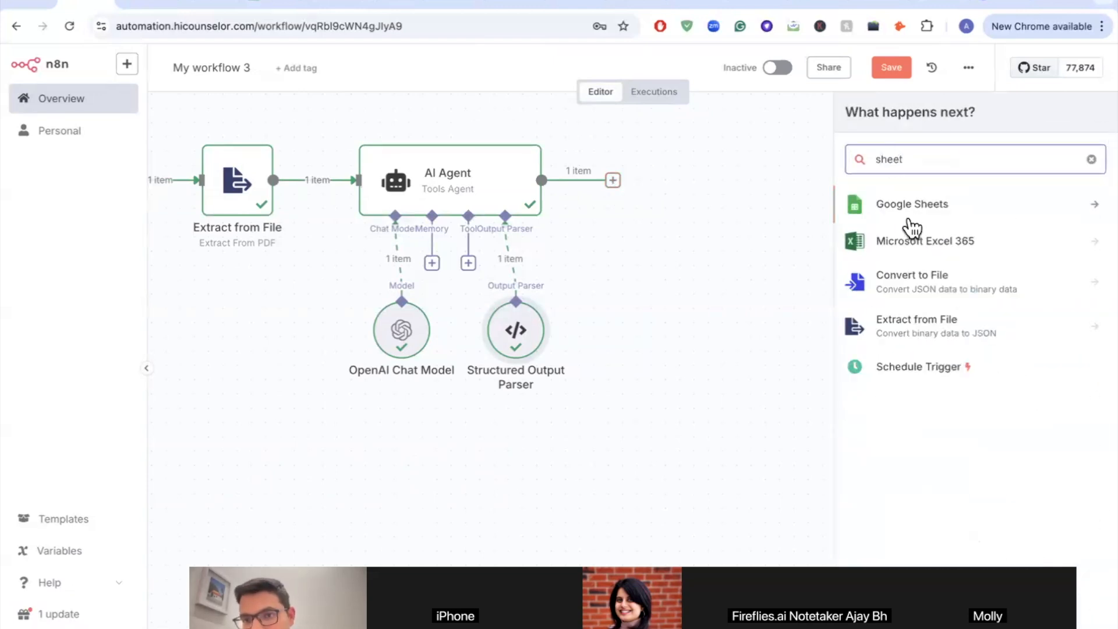
click(915, 222)
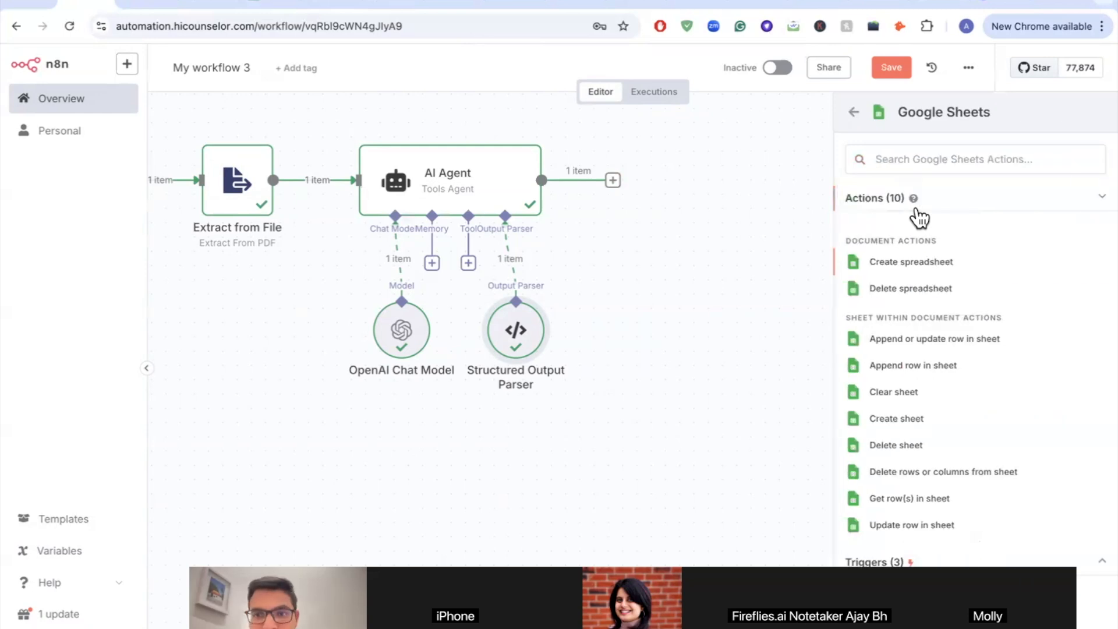
scroll(965, 348, up, 4)
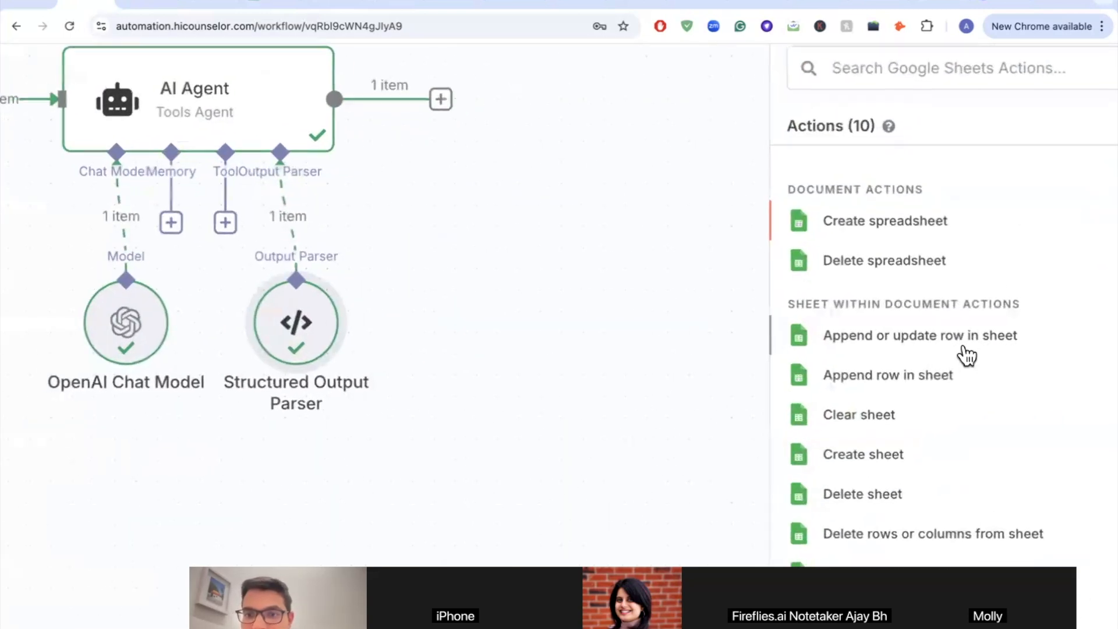
scroll(966, 355, down, 2)
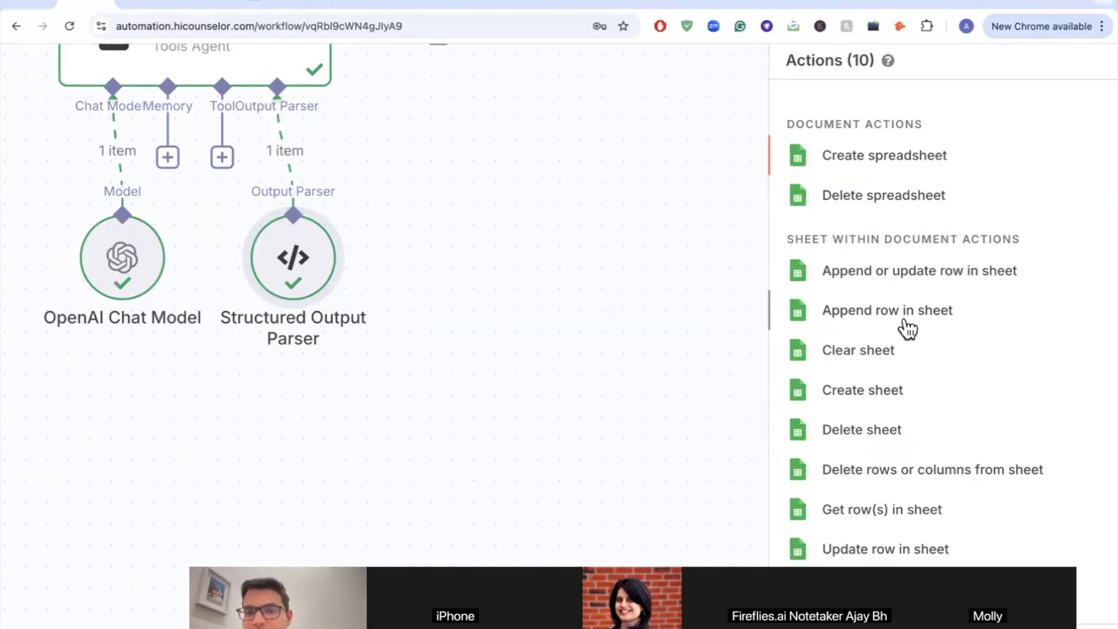
click(907, 329)
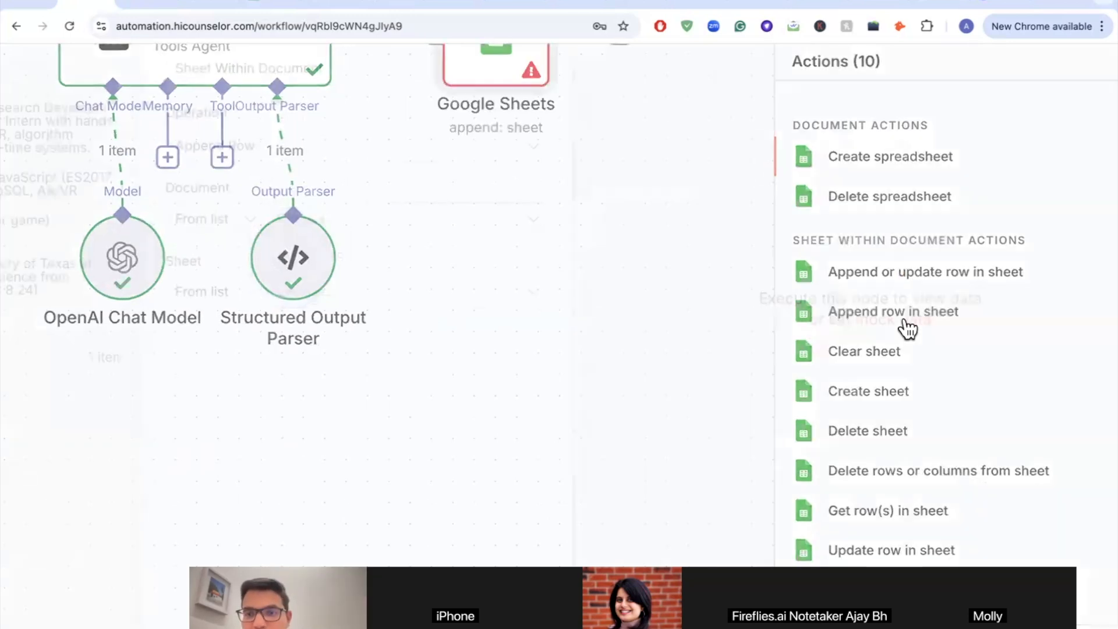
scroll(499, 138, up, 5)
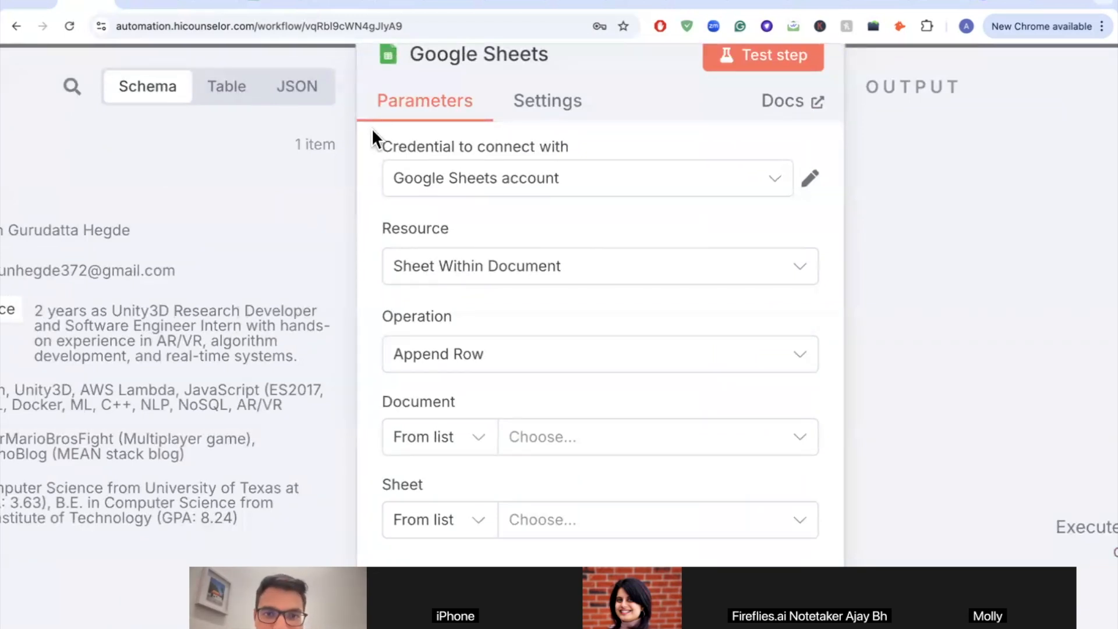
Step: Switch the Google Sheets node to the other credential, keeping the resource as Sheet Within Document
click(468, 186)
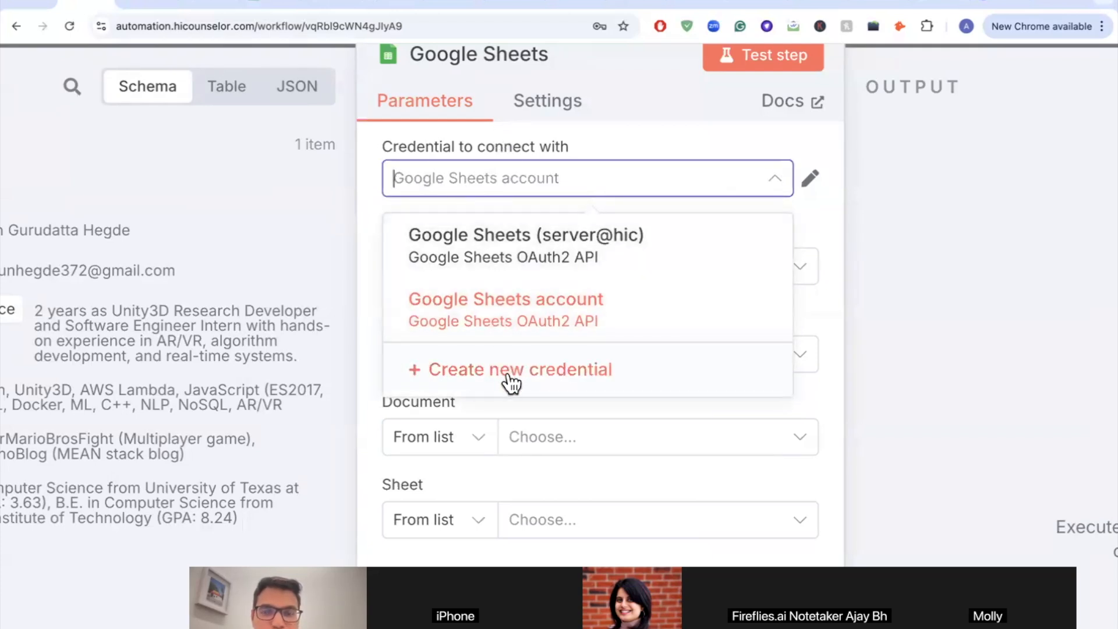
click(538, 247)
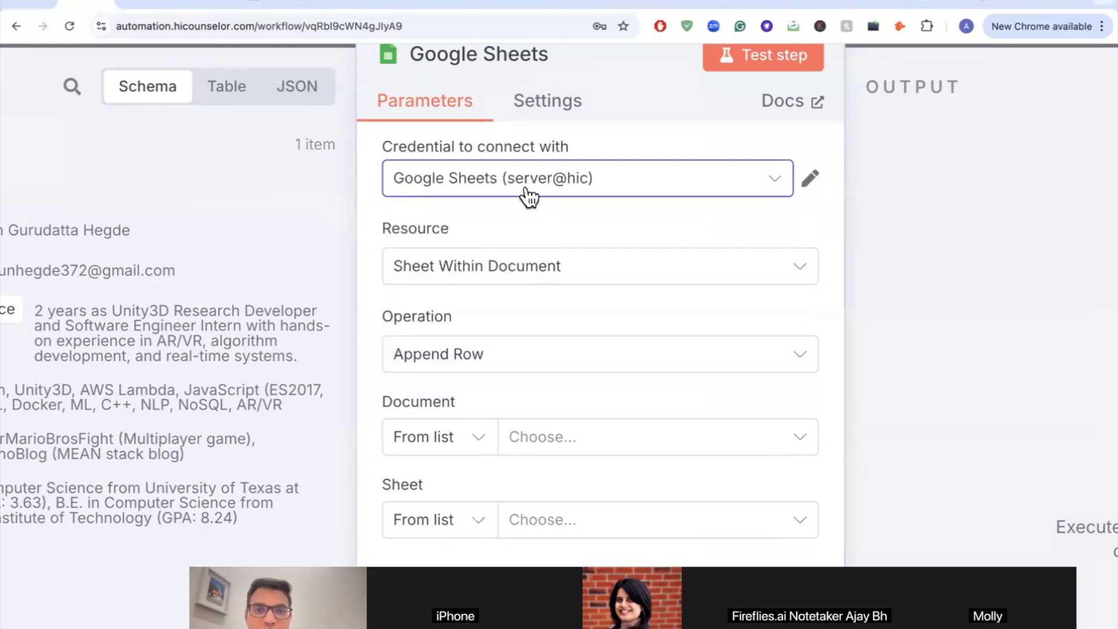
scroll(526, 189, down, 2)
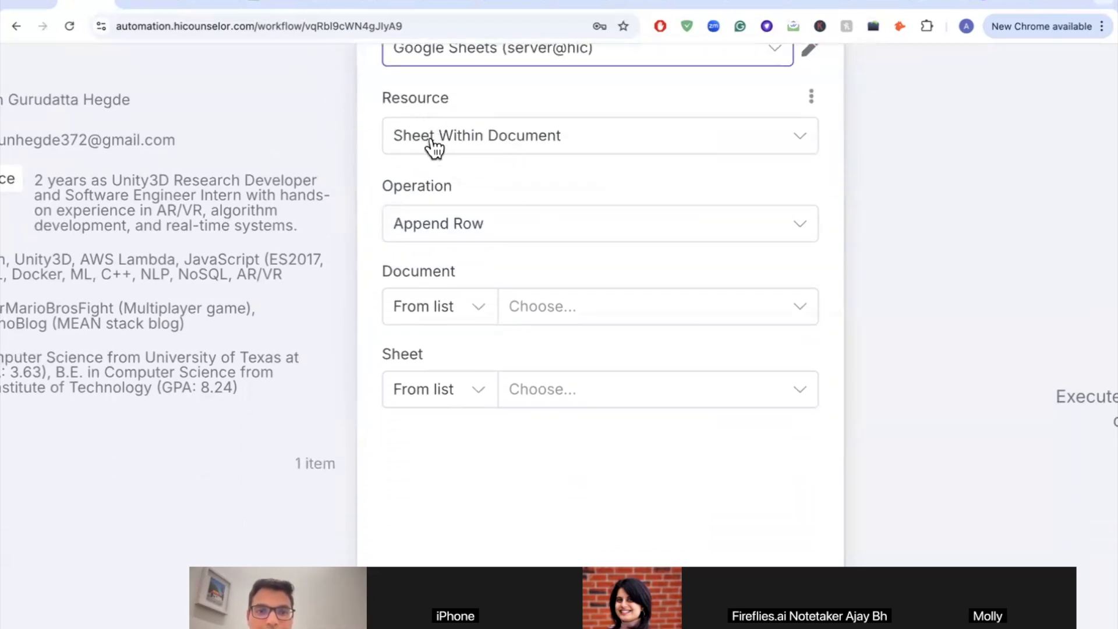
click(462, 151)
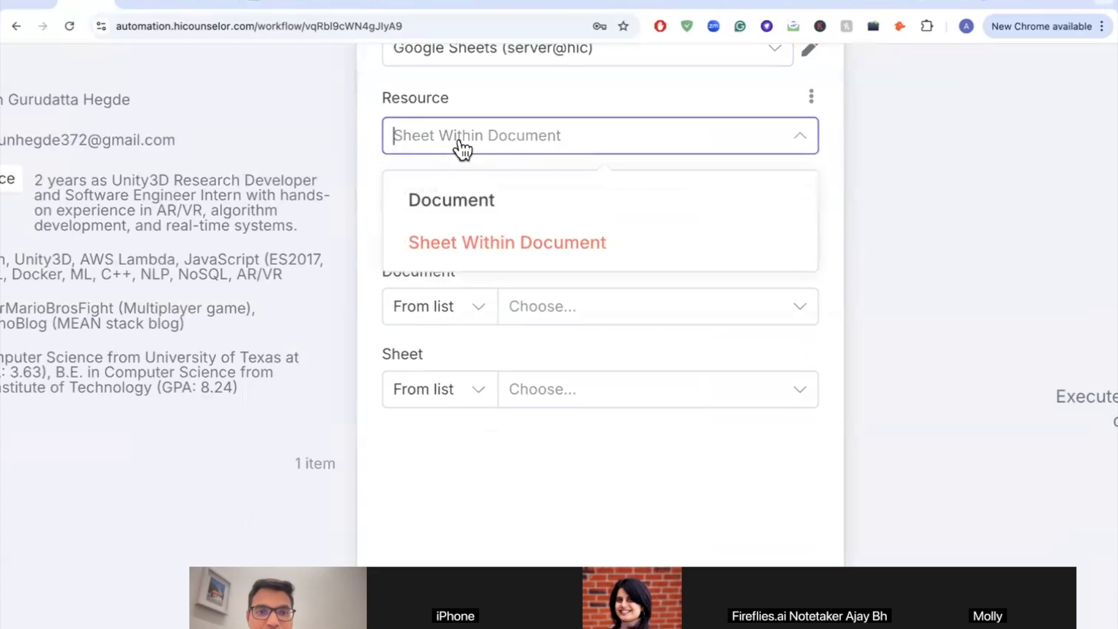
click(482, 251)
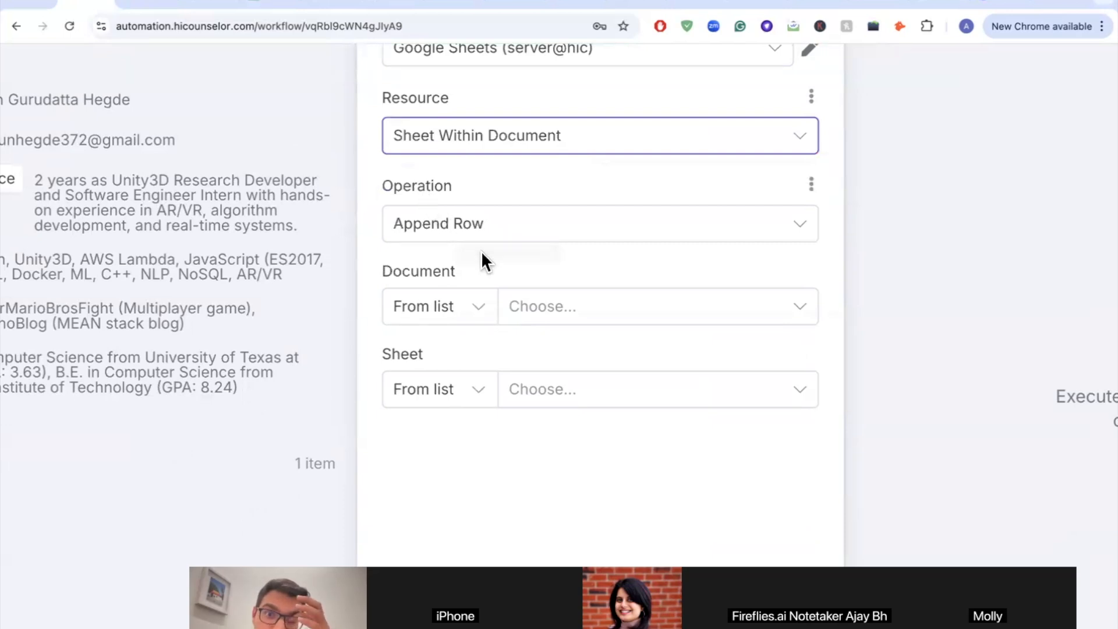
Step: Set the Document to Sample Sheet for N8N from the spreadsheet list
scroll(473, 272, down, 3)
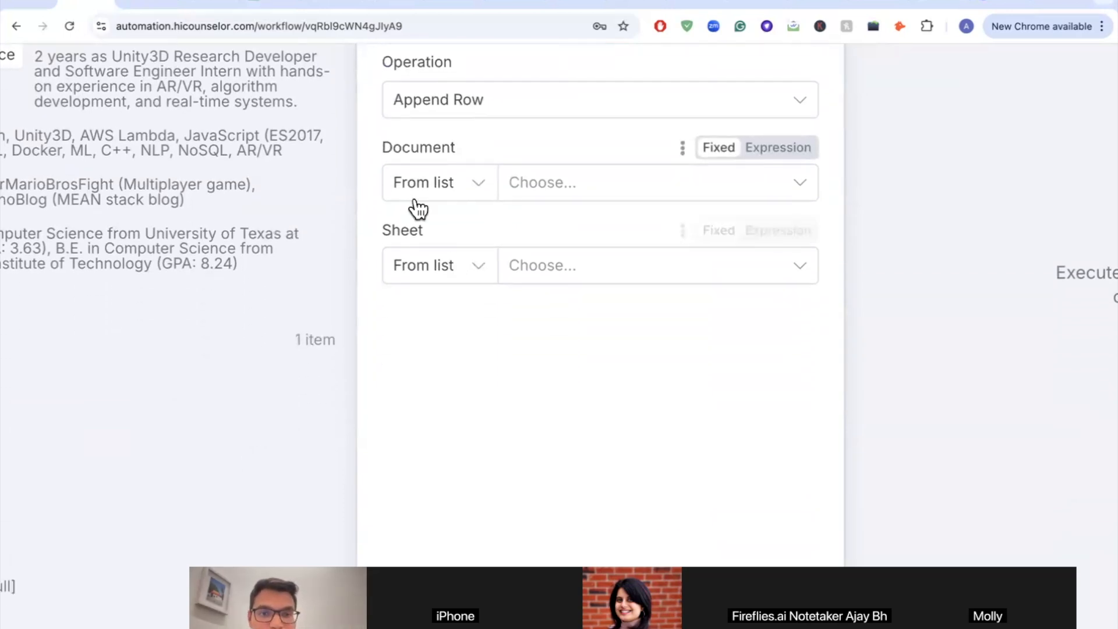
click(569, 193)
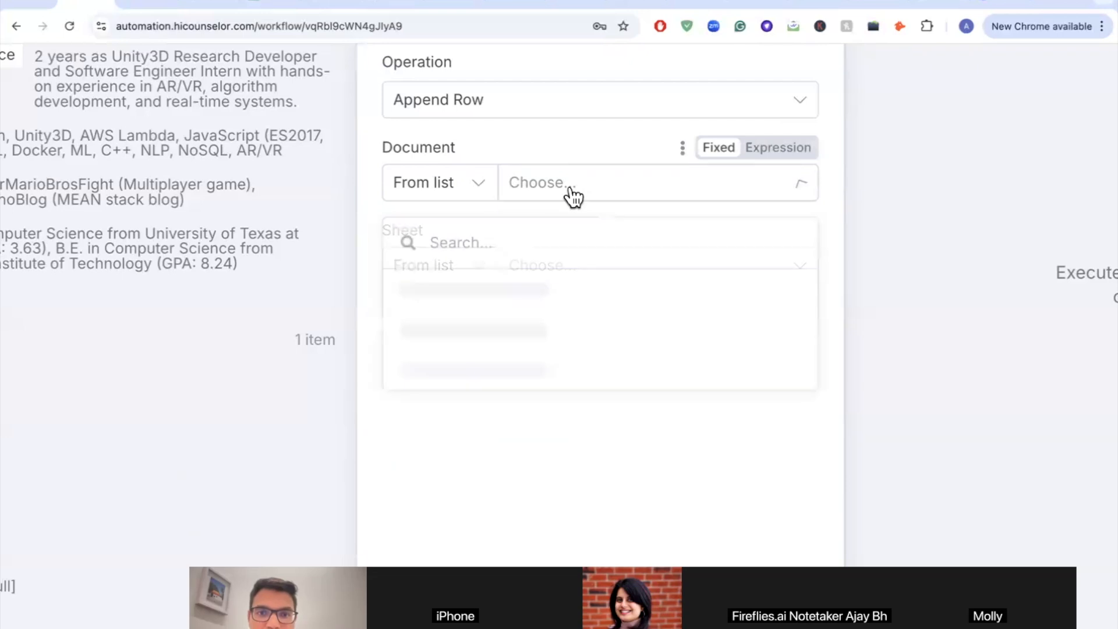
click(519, 245)
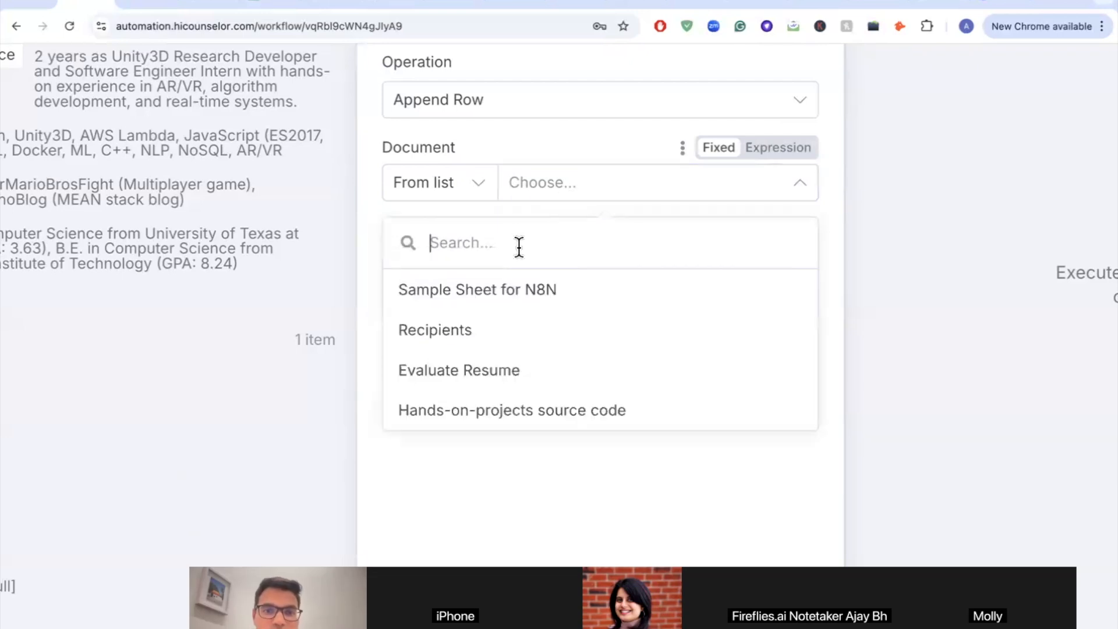
click(512, 301)
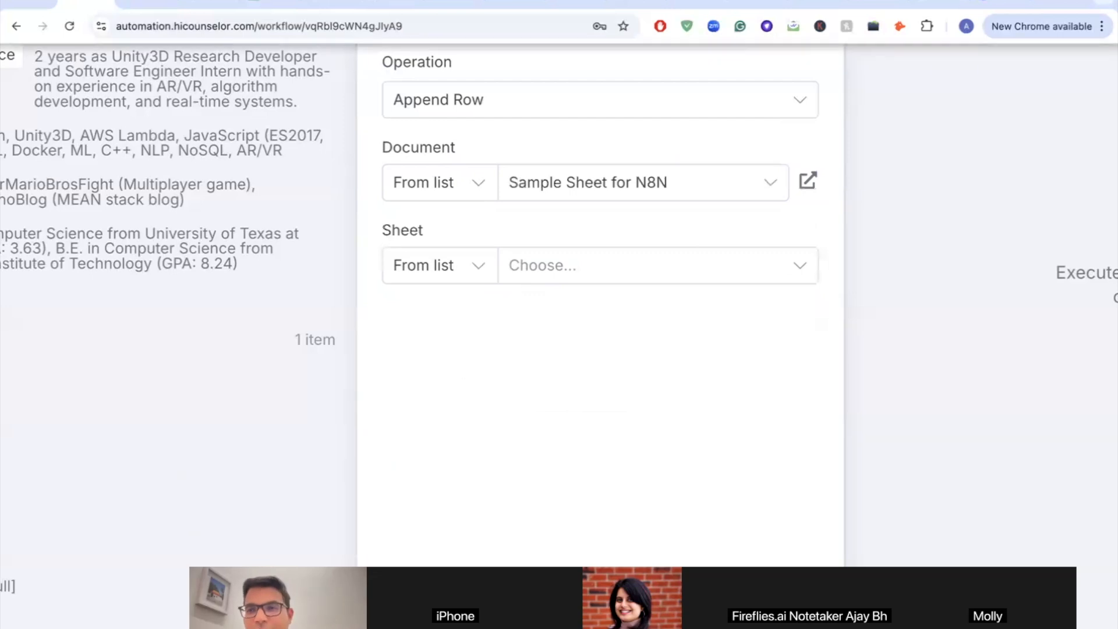
click(1045, 1)
text(drive)
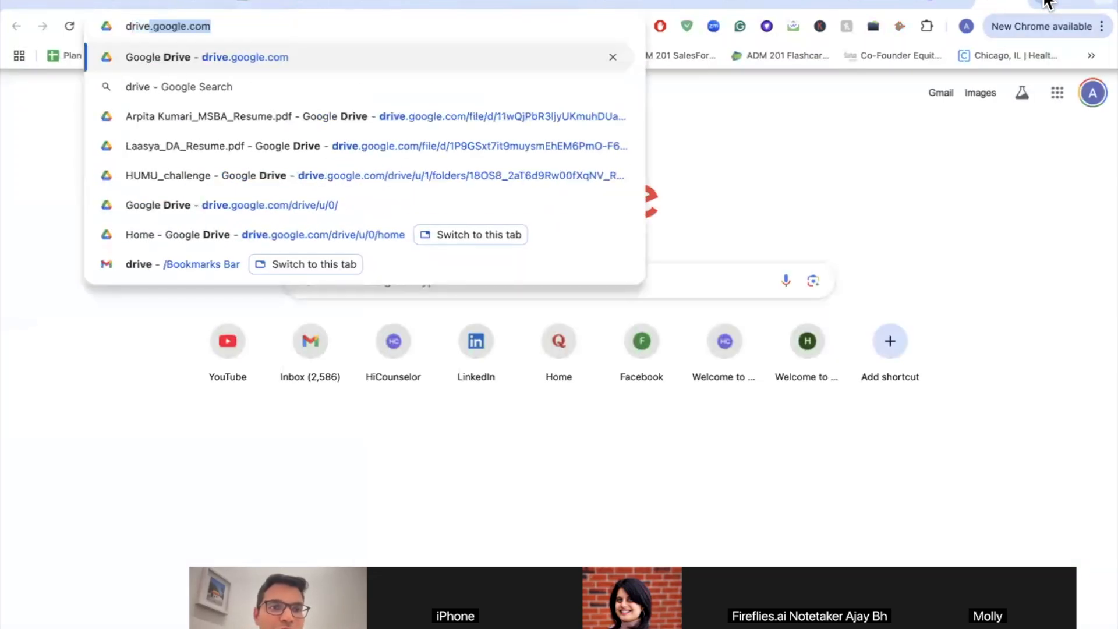
key(Return)
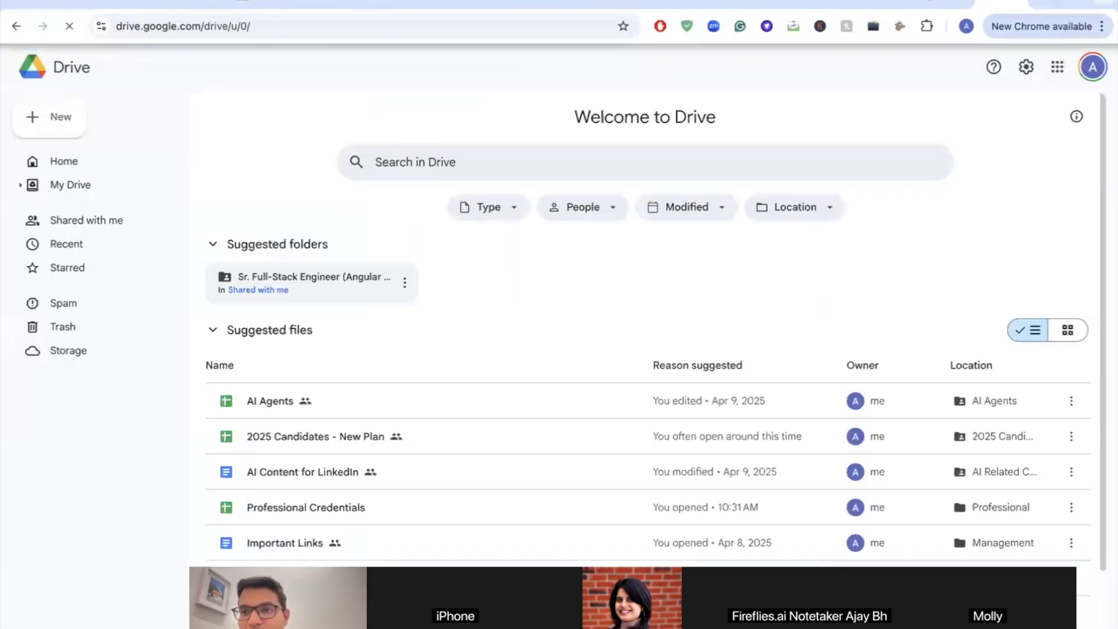
click(64, 120)
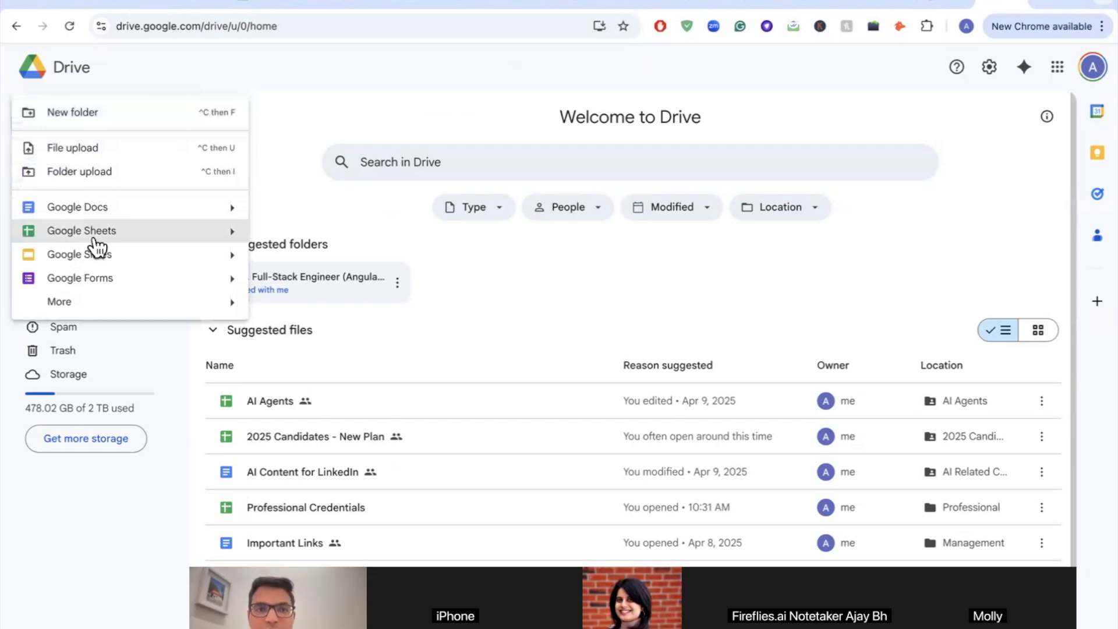
click(75, 5)
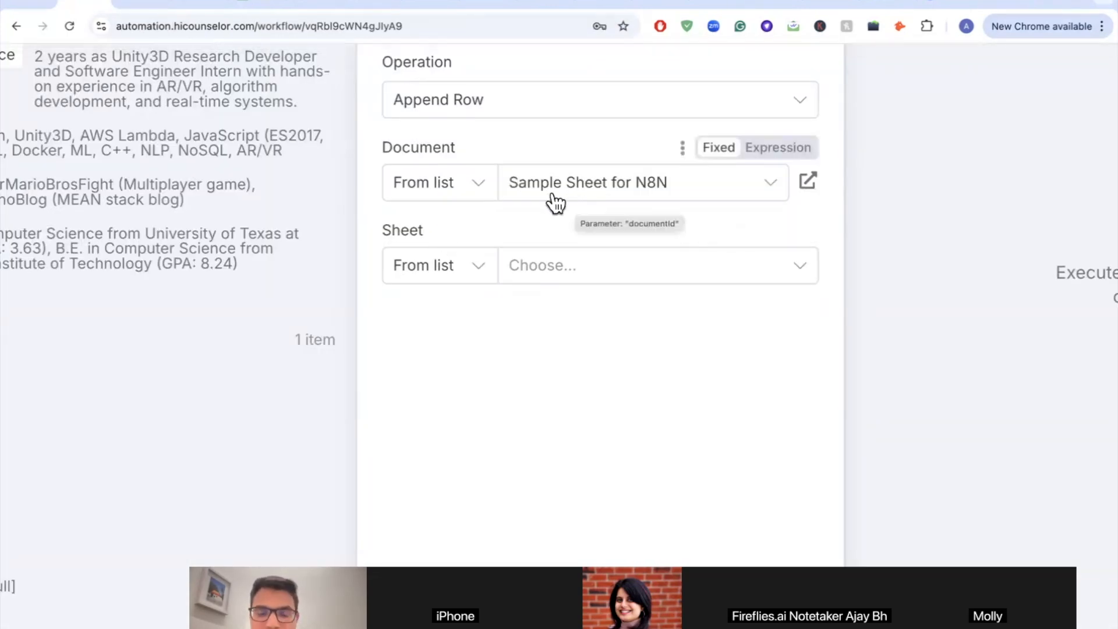
Step: Check the spreadsheet's tab name and set the Google Sheets node's Sheet to Sheet1
click(256, 6)
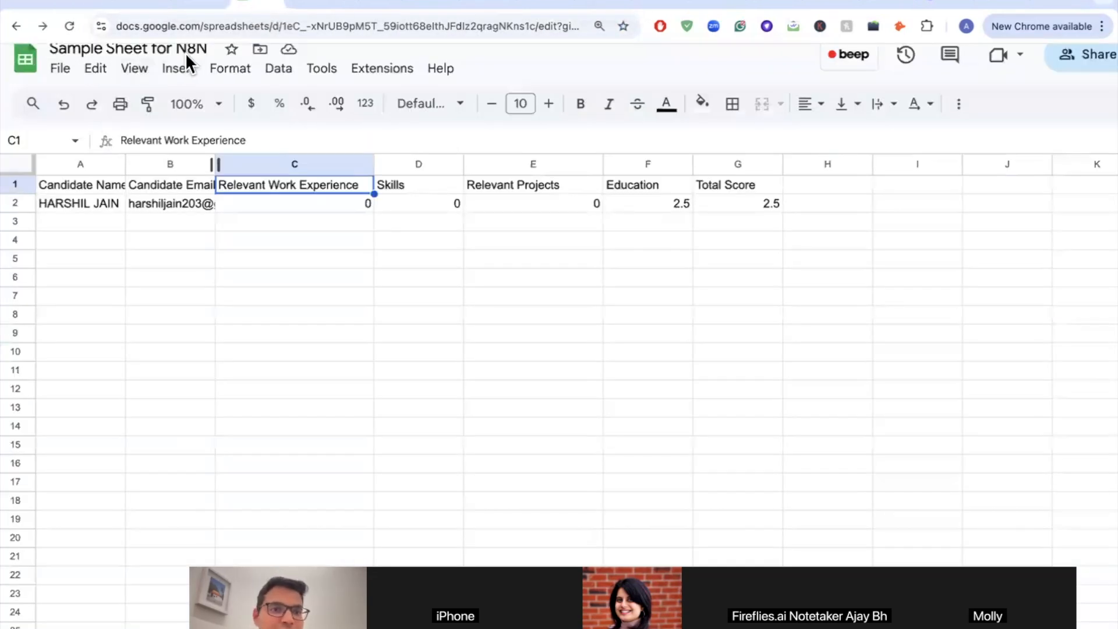
click(79, 7)
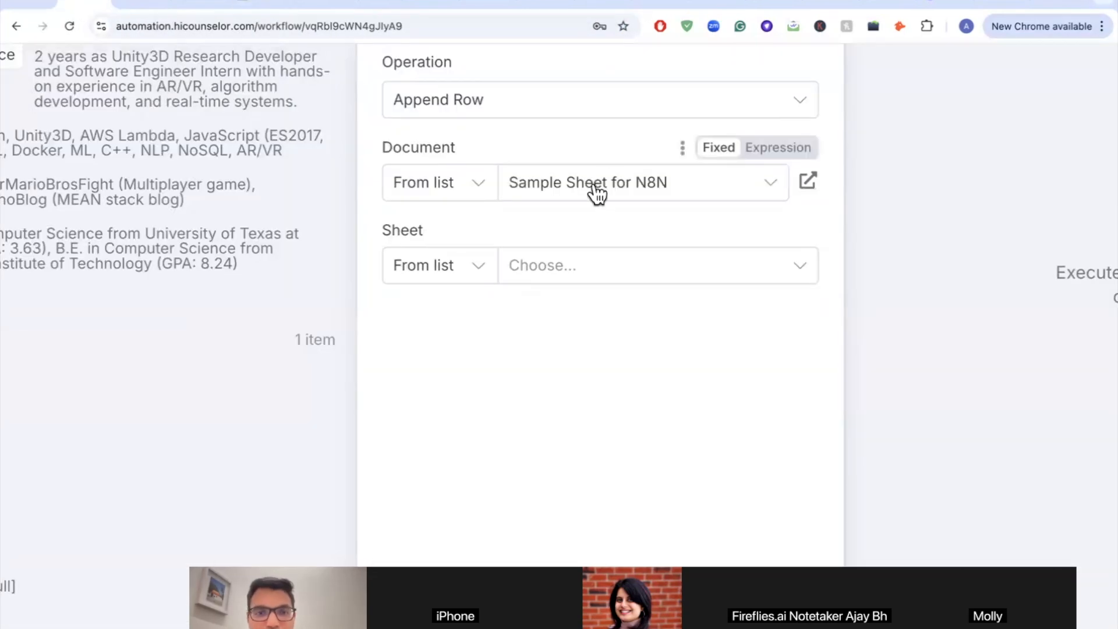
click(564, 273)
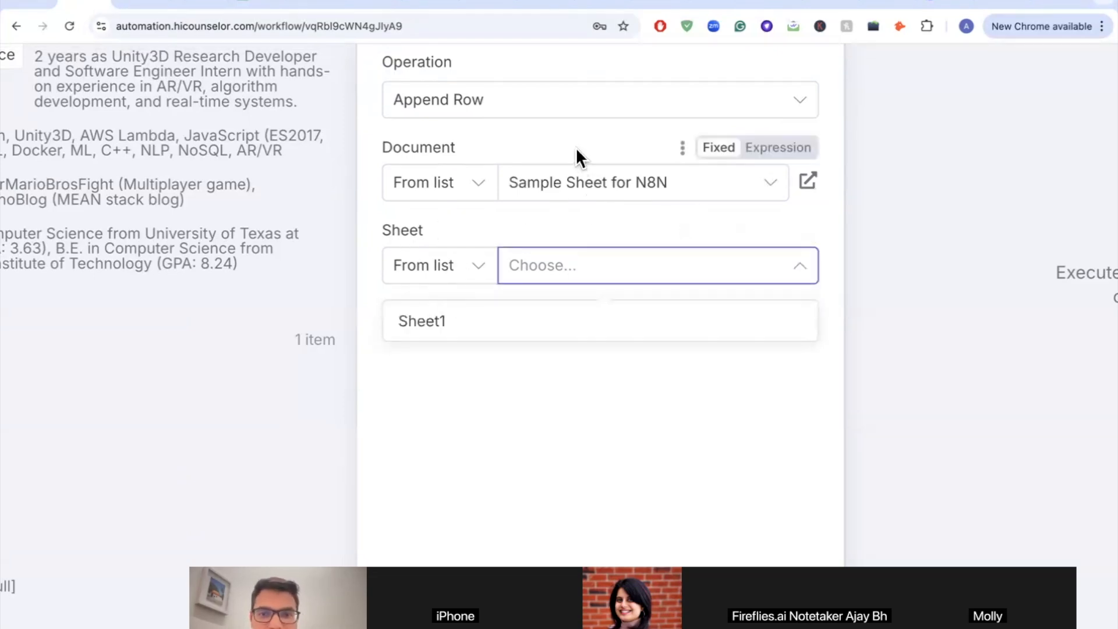
click(251, 6)
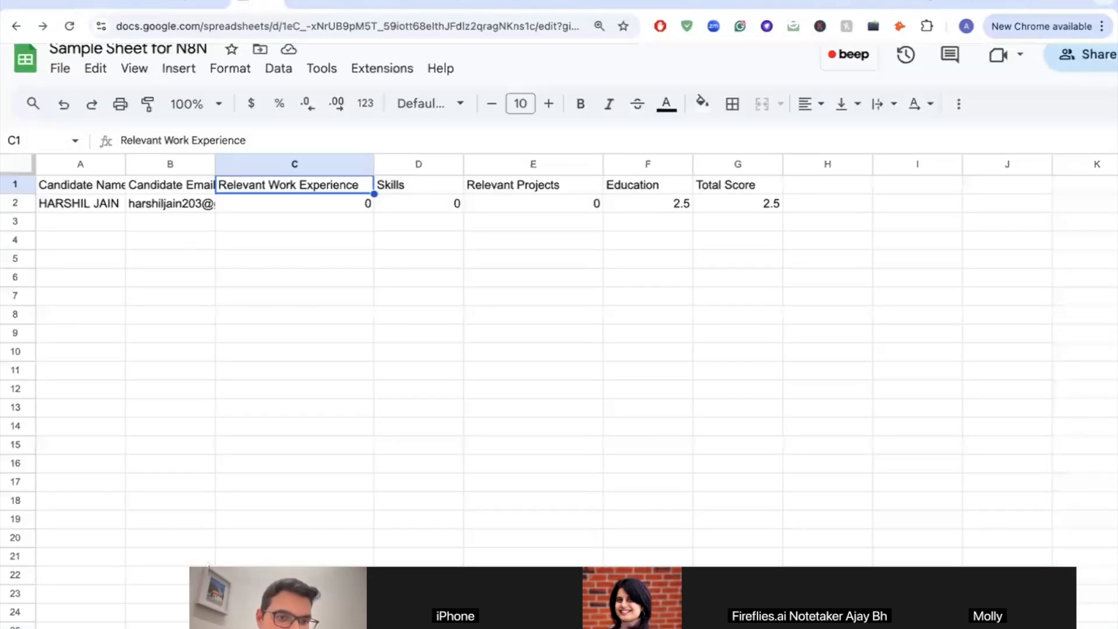
scroll(209, 563, down, 3)
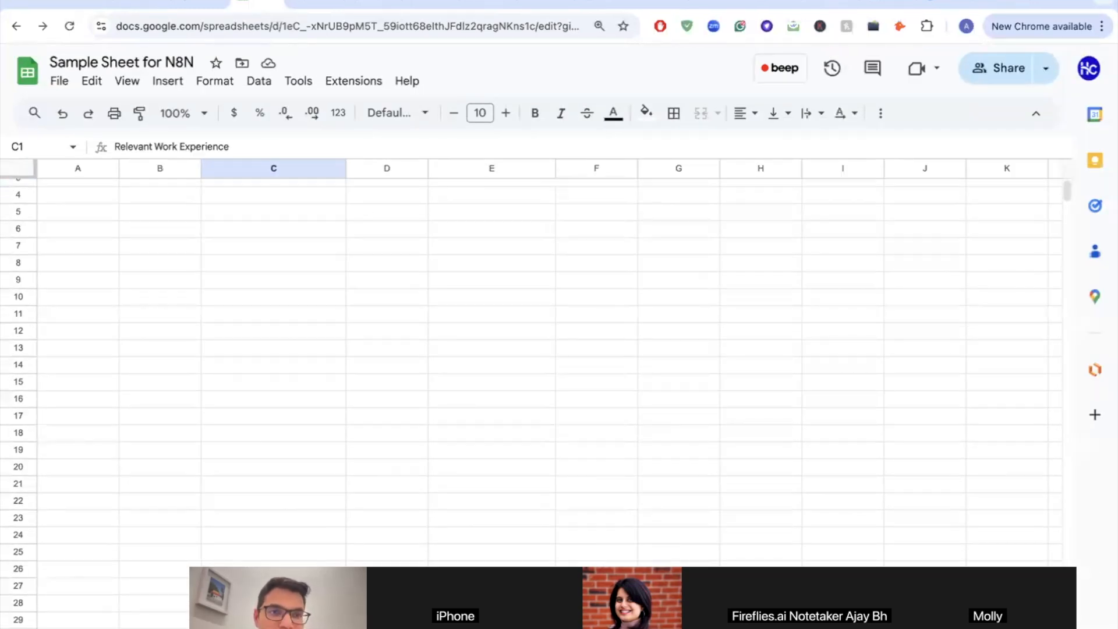
click(79, 7)
click(542, 270)
click(470, 327)
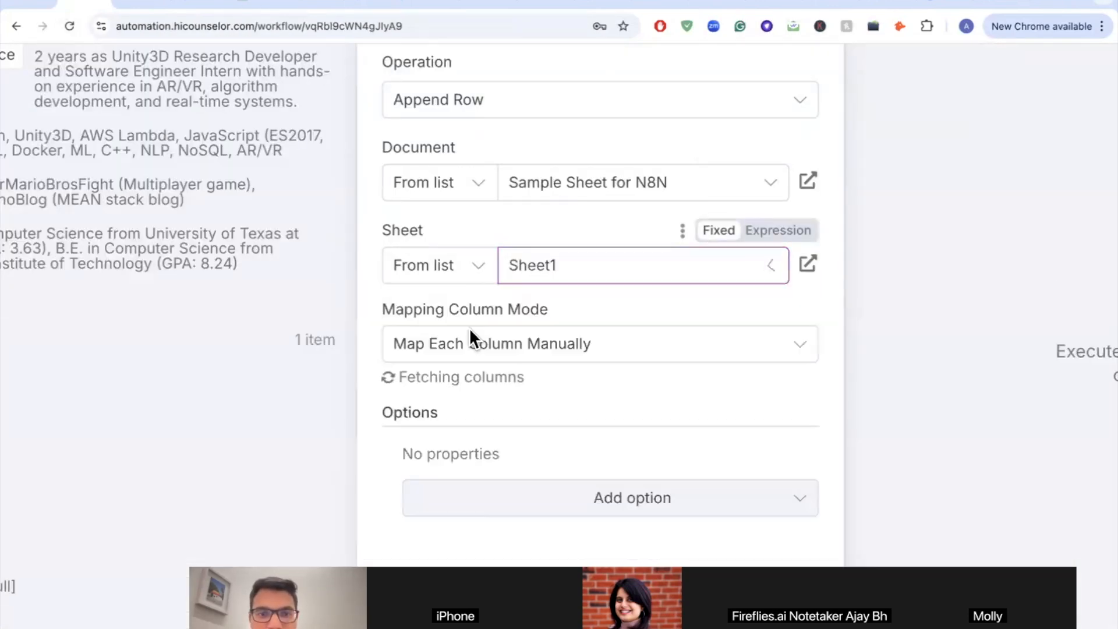
scroll(469, 332, down, 2)
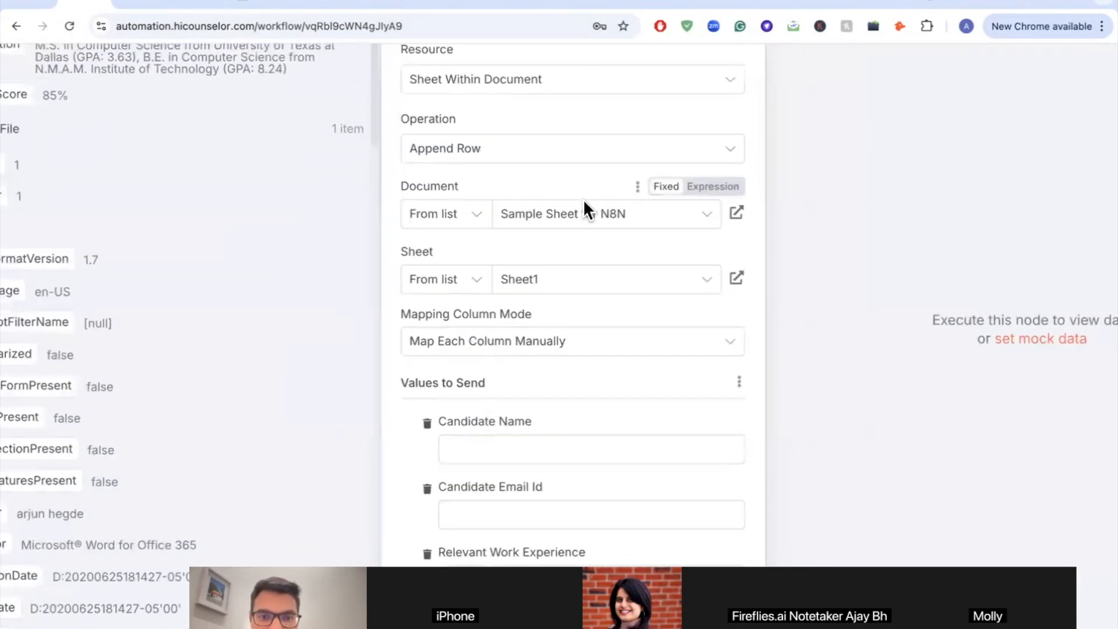
scroll(587, 228, down, 5)
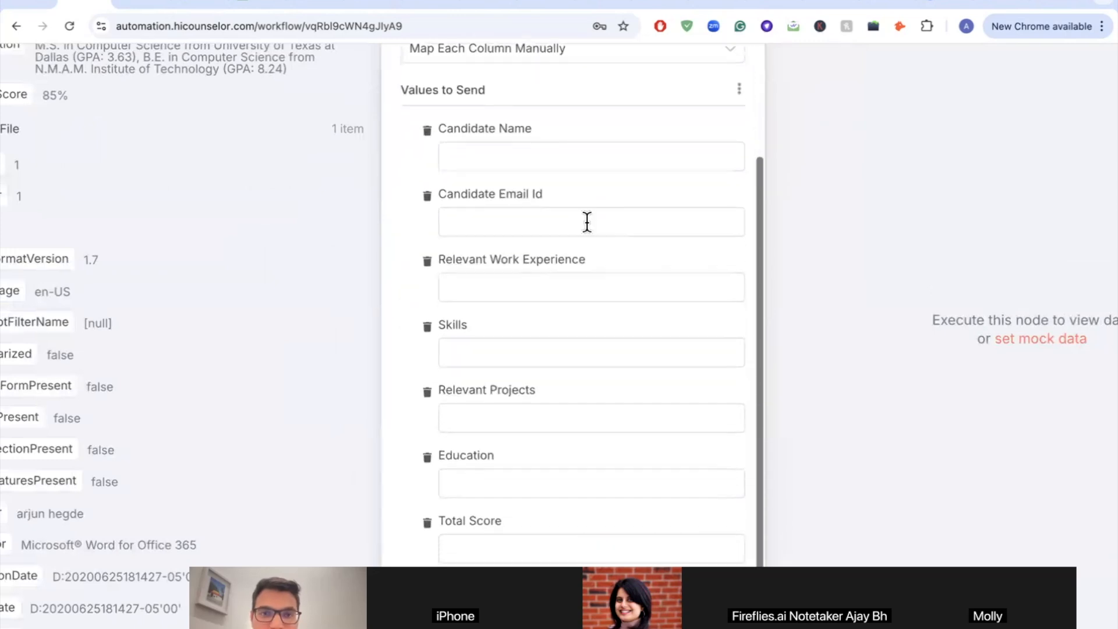
click(249, 6)
scroll(155, 237, up, 3)
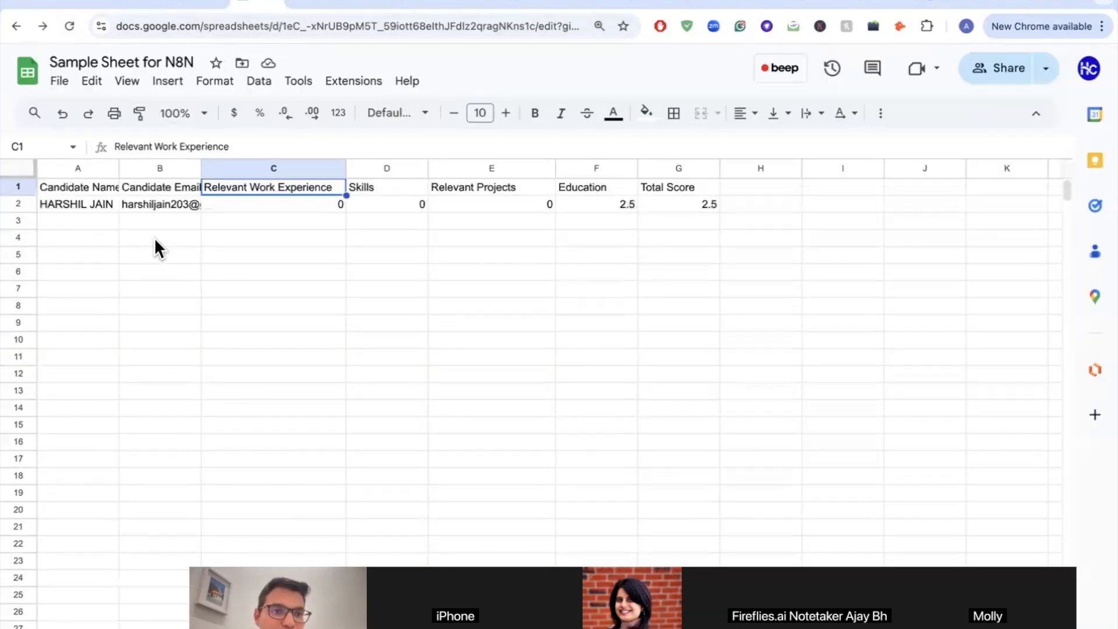
click(90, 186)
click(156, 189)
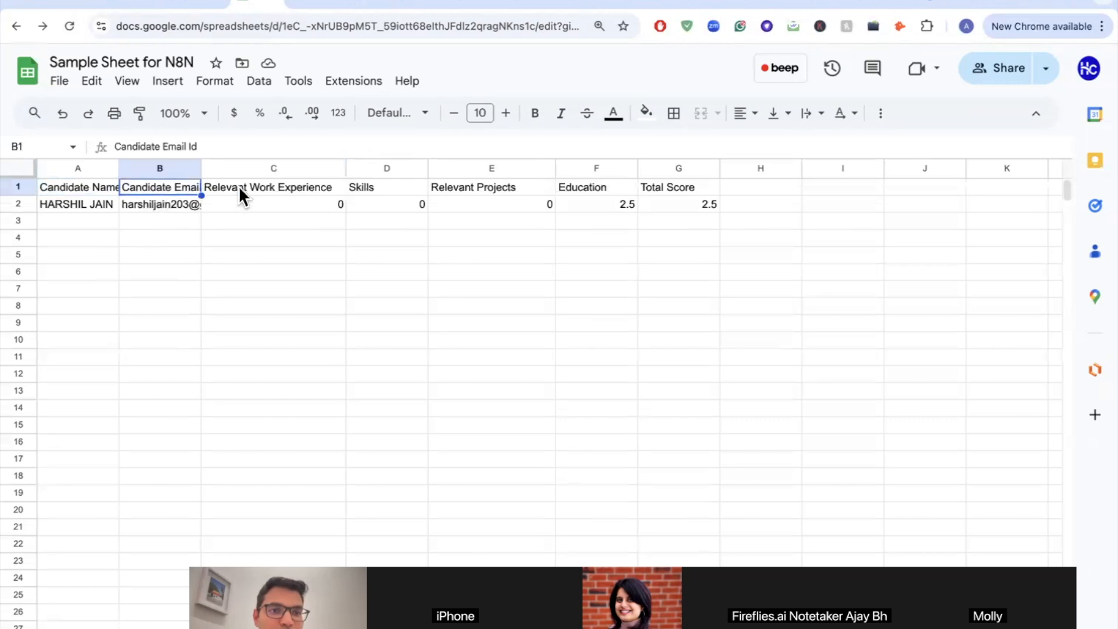
click(302, 187)
click(367, 187)
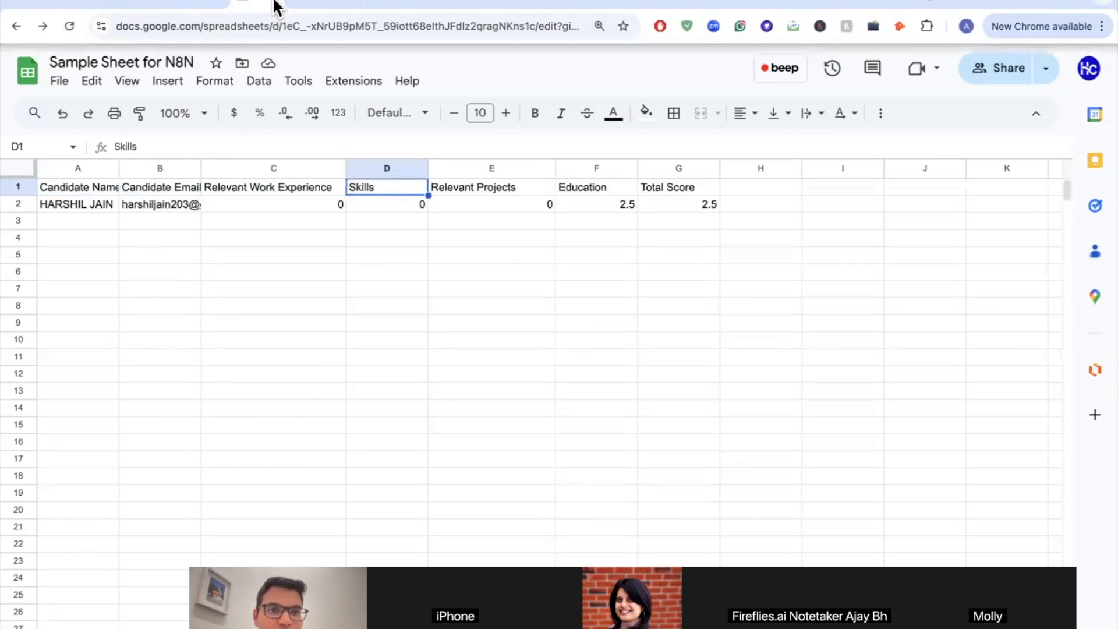
click(76, 5)
scroll(499, 142, up, 3)
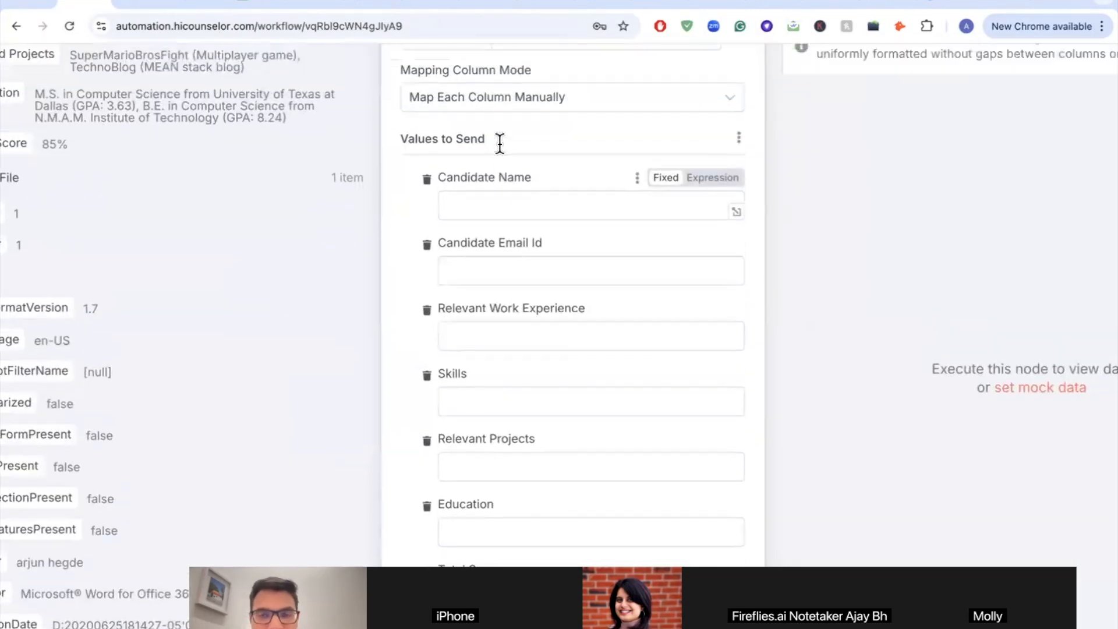
Step: Map the agent's Candidate Name and Candidate Email Id outputs into their sheet columns
scroll(498, 141, down, 3)
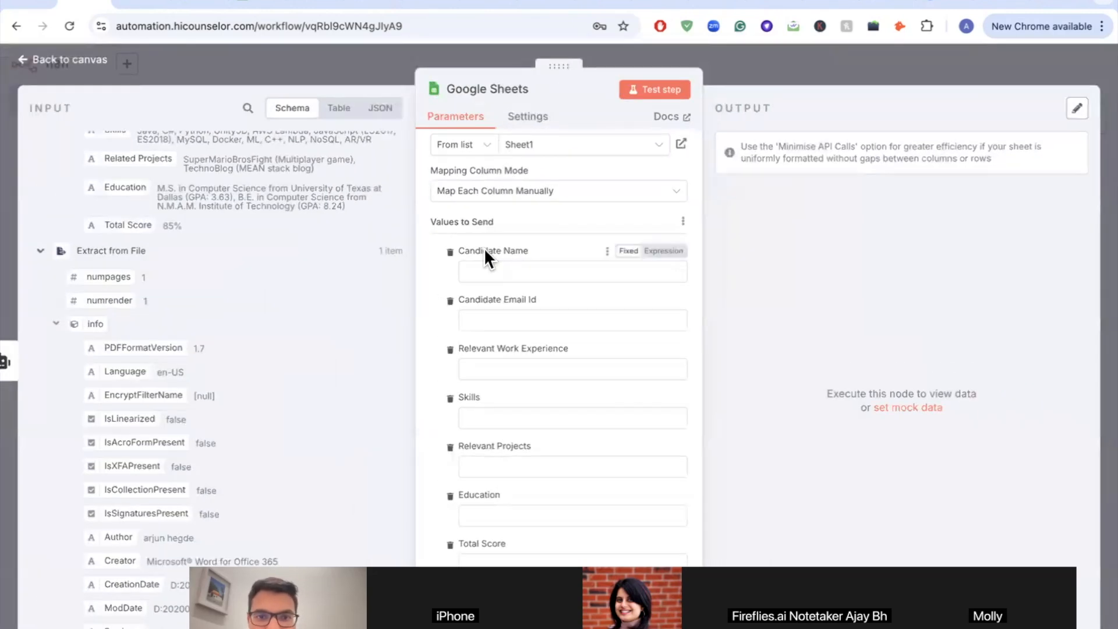
scroll(490, 255, up, 2)
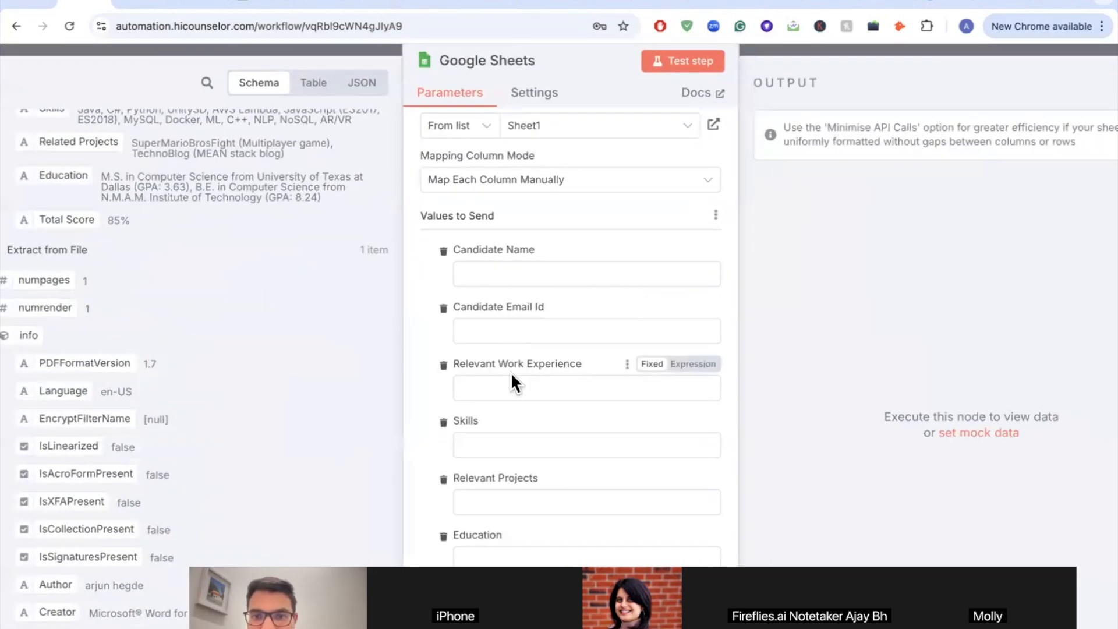
scroll(511, 372, down, 1)
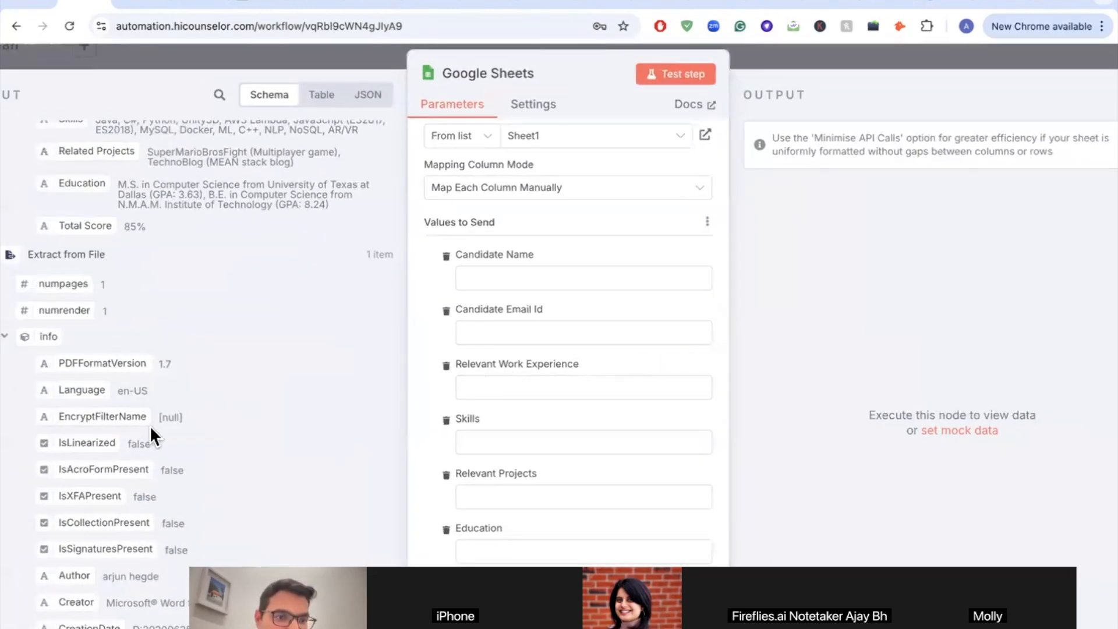
scroll(155, 429, down, 6)
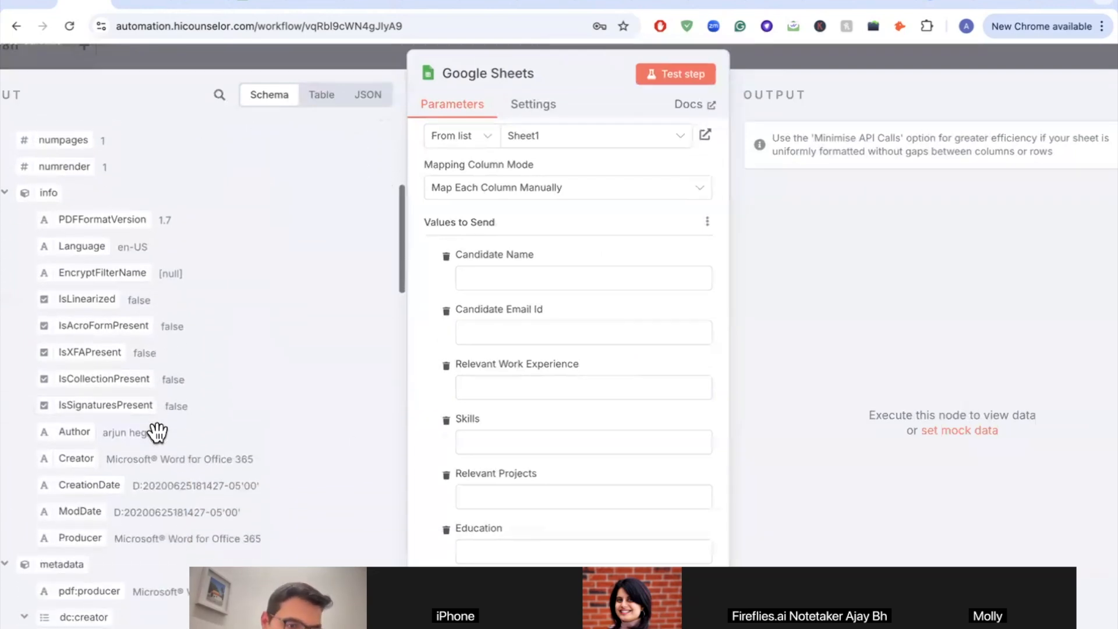
scroll(155, 430, up, 9)
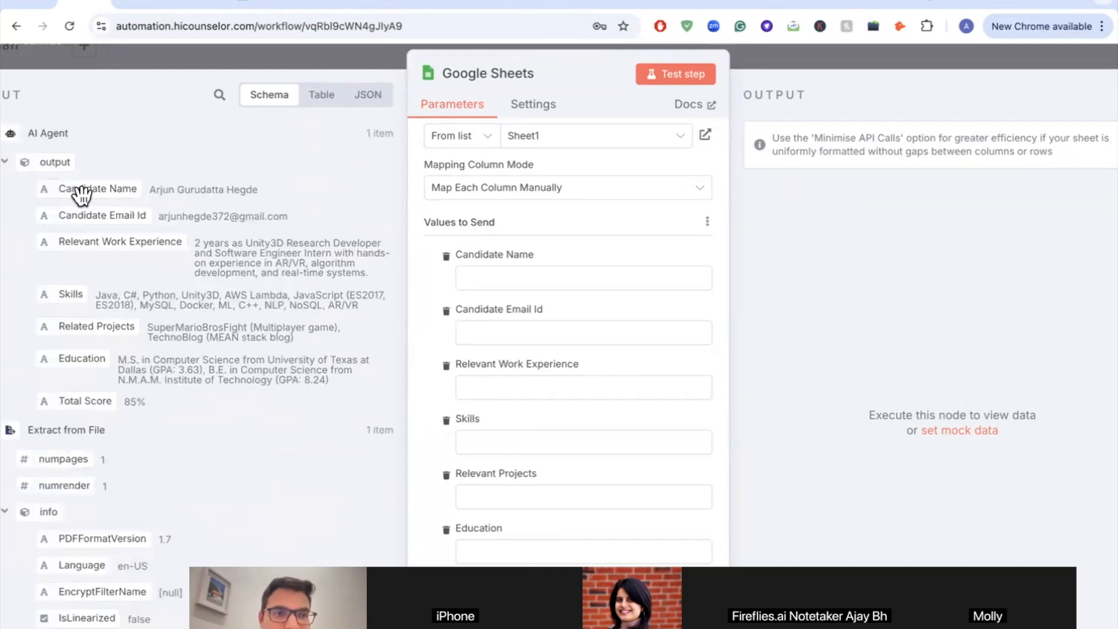
drag(86, 189, 511, 288)
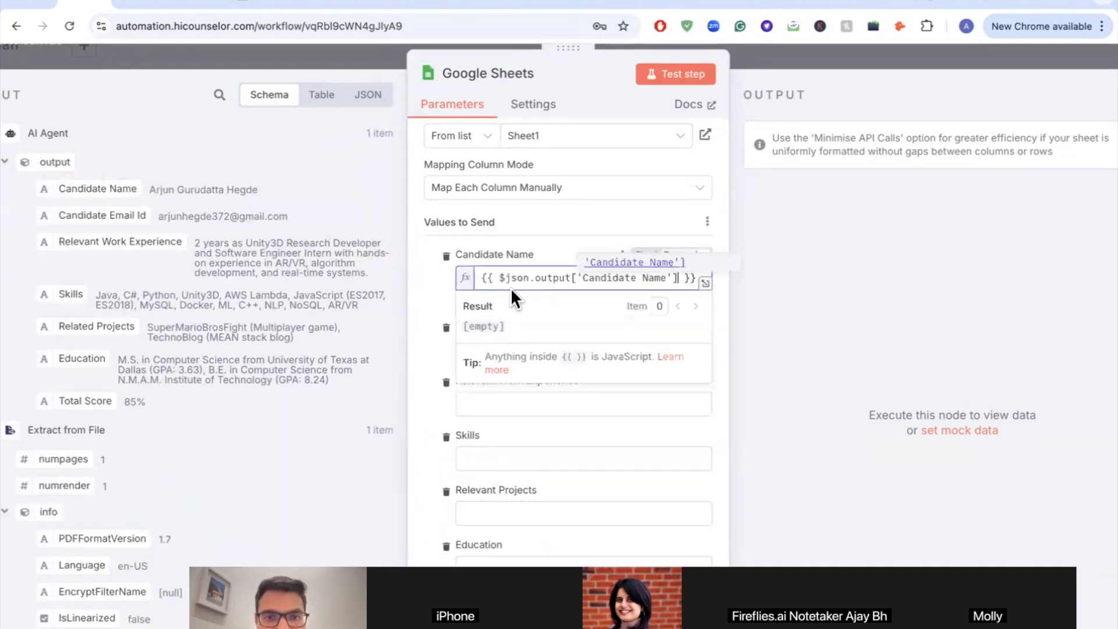
scroll(479, 353, down, 1)
click(425, 290)
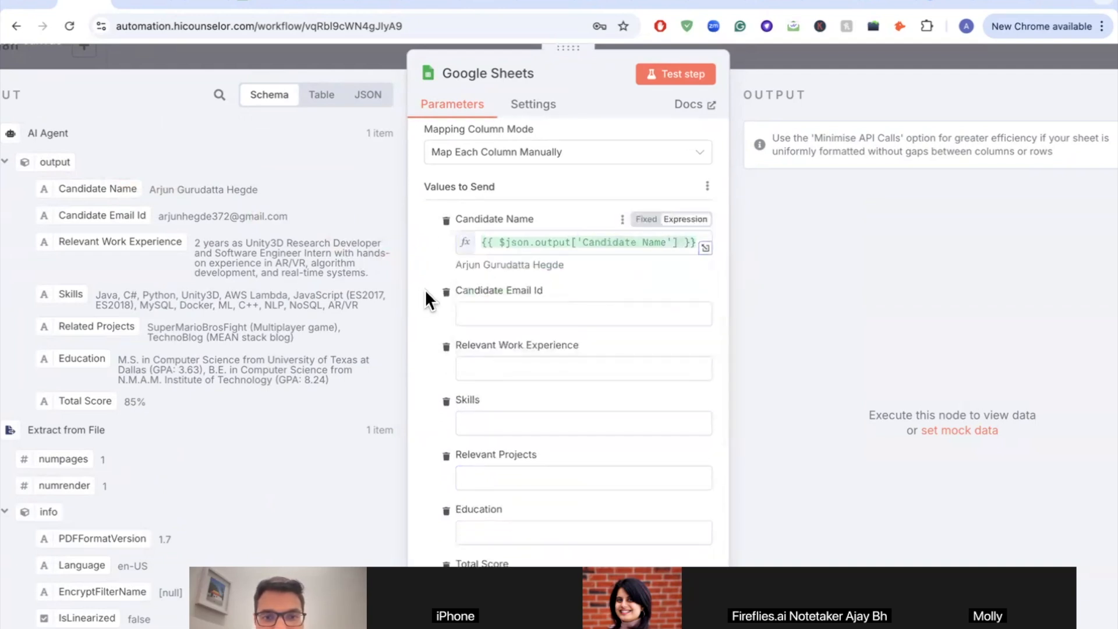
scroll(241, 244, down, 2)
scroll(241, 243, up, 2)
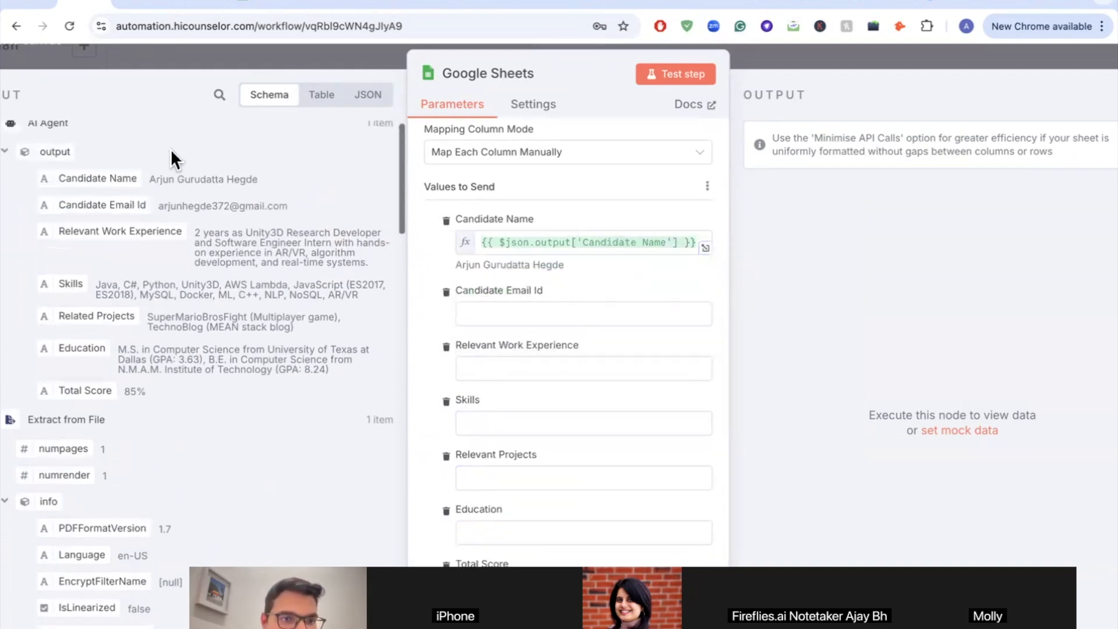
drag(83, 206, 493, 310)
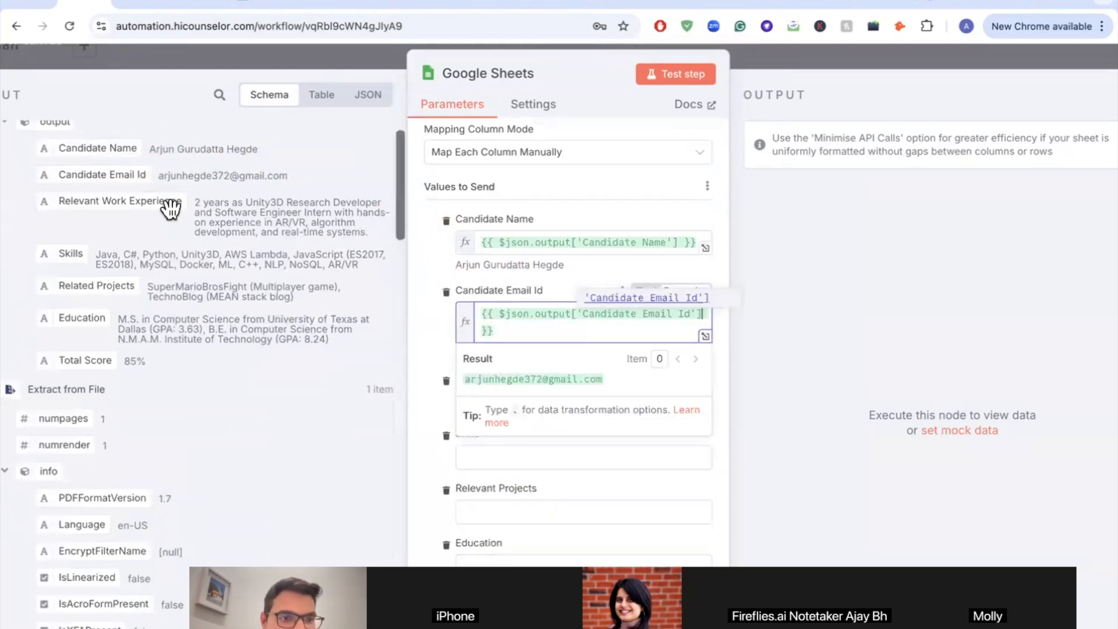
drag(72, 250, 211, 248)
scroll(508, 312, down, 3)
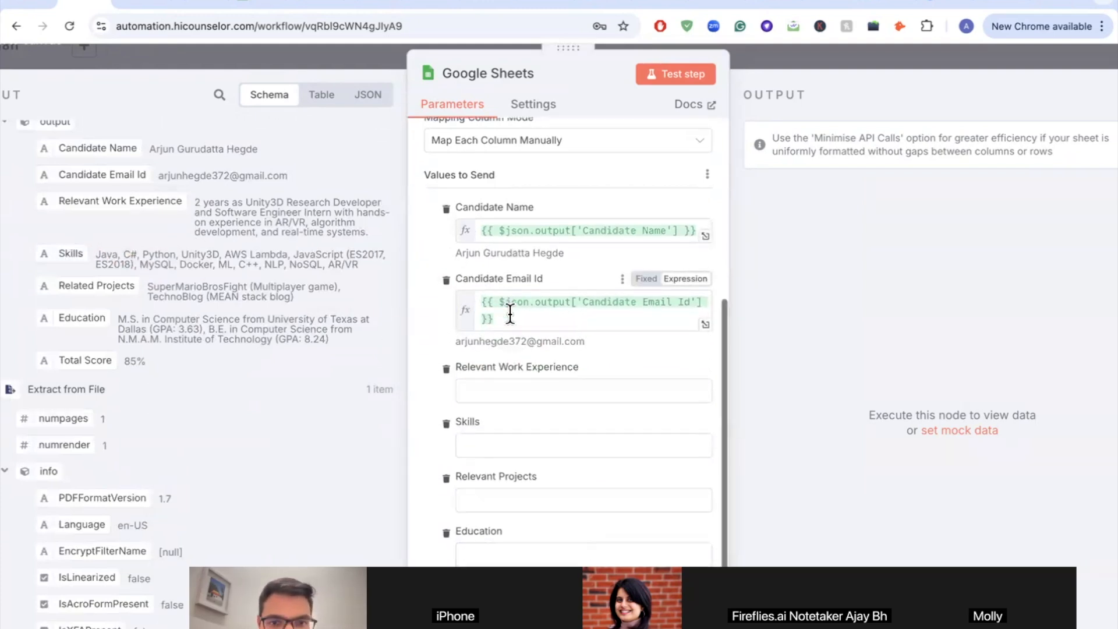
drag(110, 202, 498, 320)
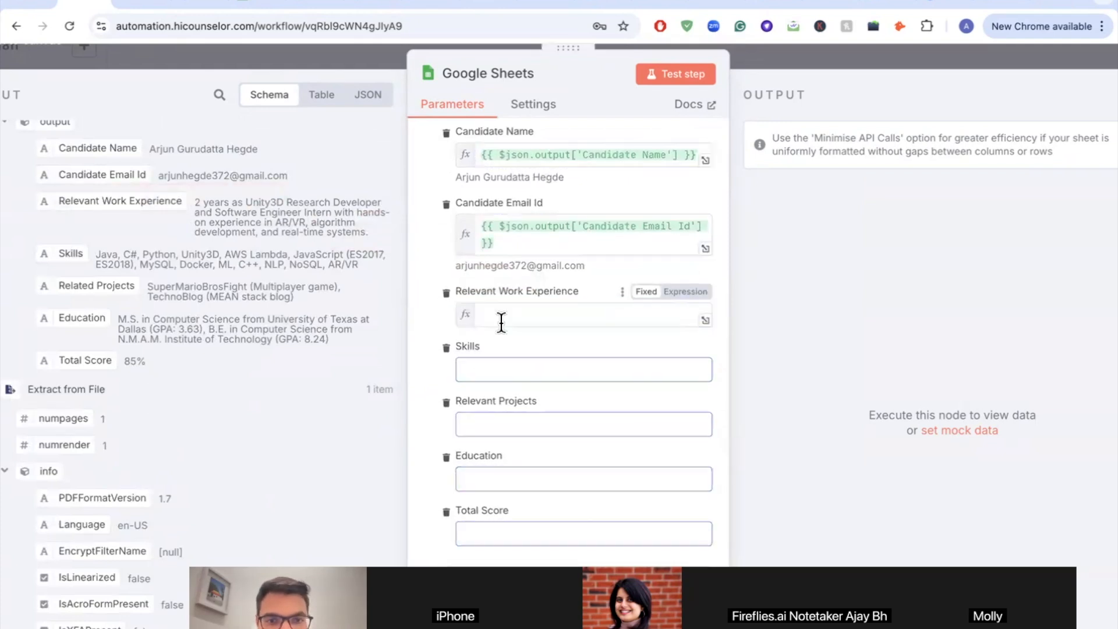
Step: Map Relevant Work Experience, Related Projects, Education and Total Score into their matching sheet columns
drag(56, 252, 492, 402)
drag(79, 290, 503, 448)
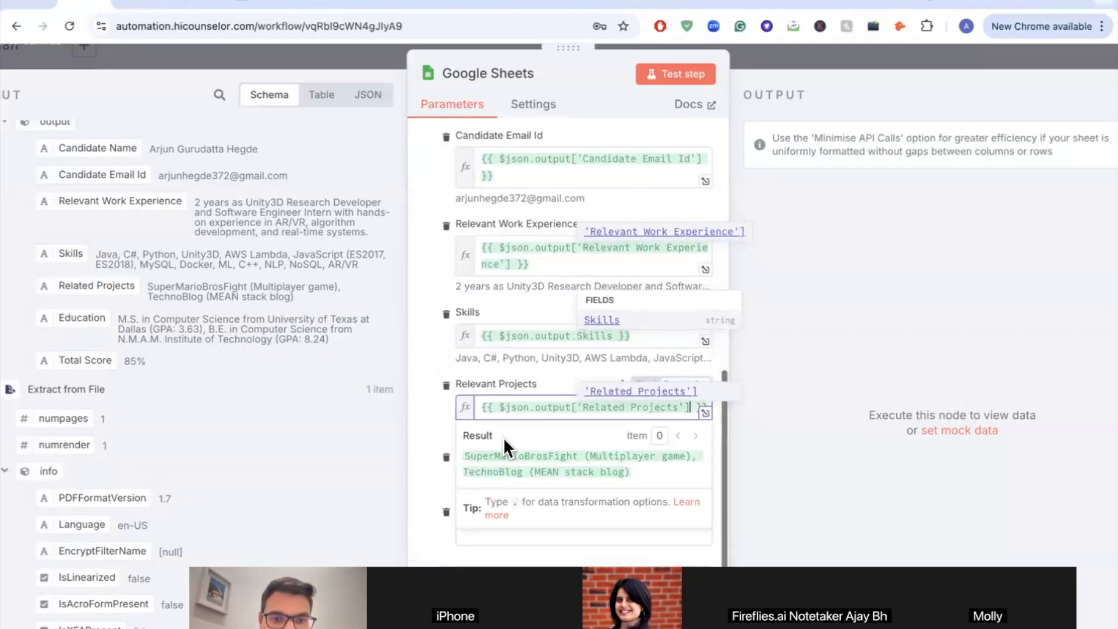
click(424, 445)
scroll(442, 438, down, 1)
drag(64, 255, 474, 427)
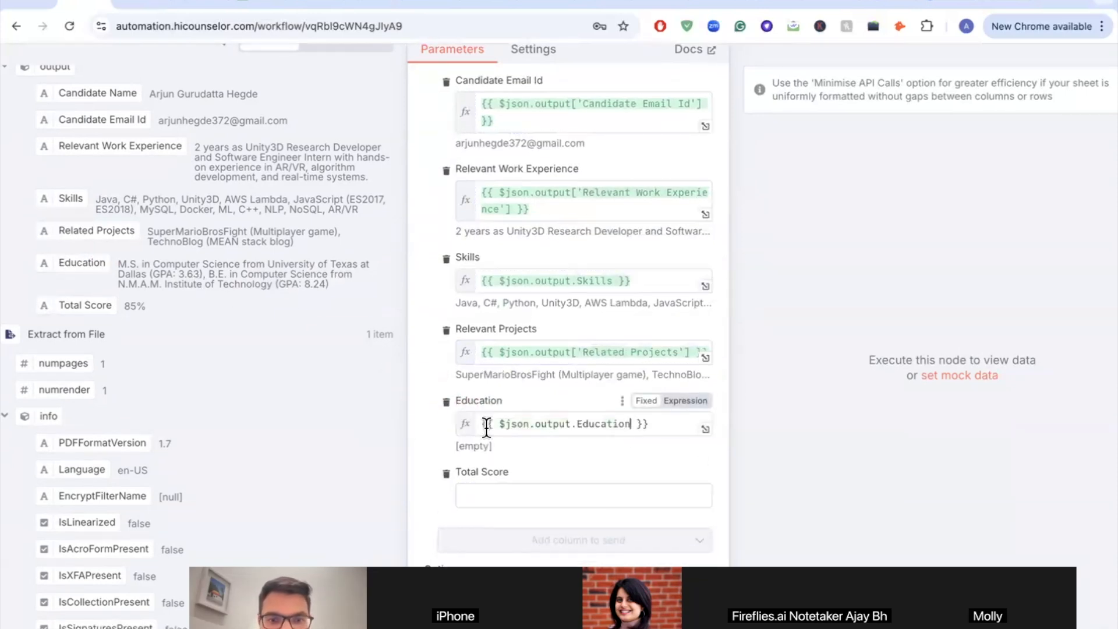
click(413, 420)
scroll(350, 408, down, 3)
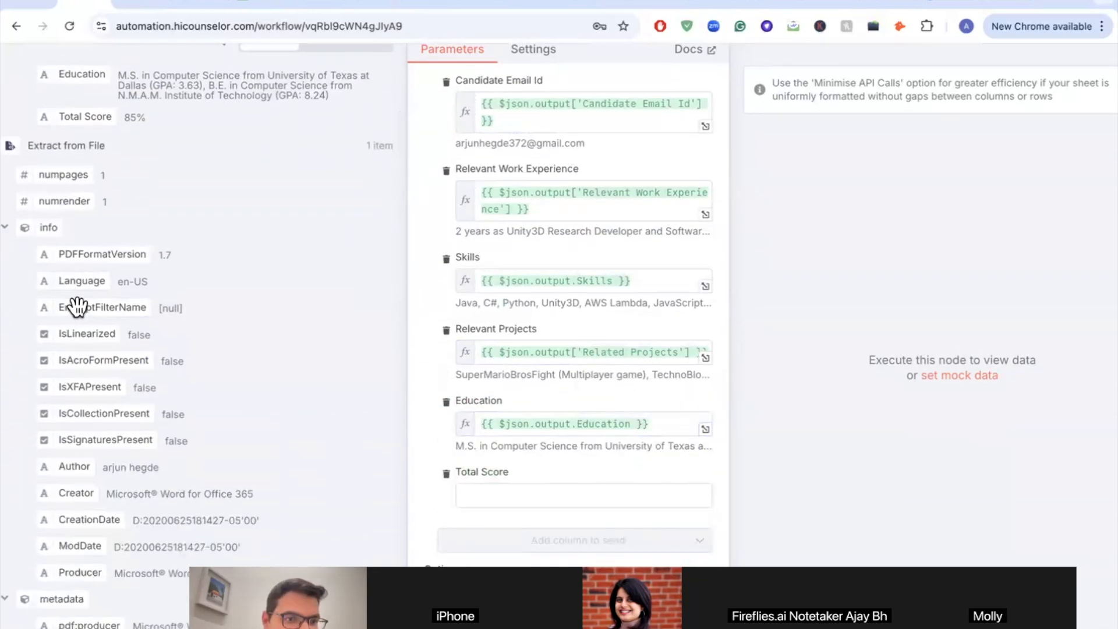
scroll(84, 195, up, 1)
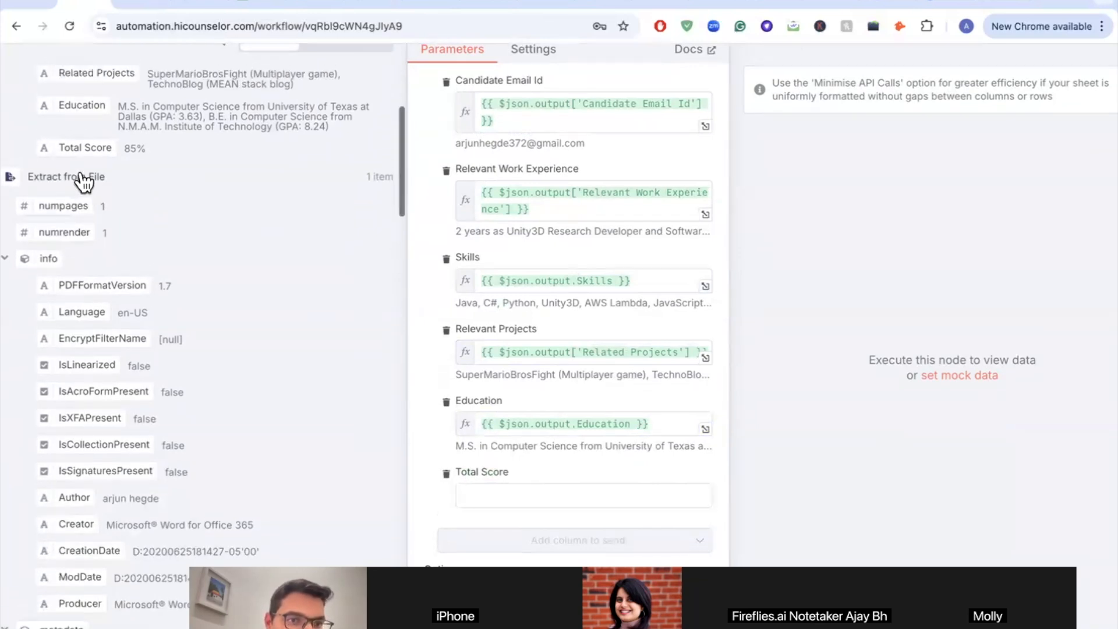
drag(79, 148, 495, 500)
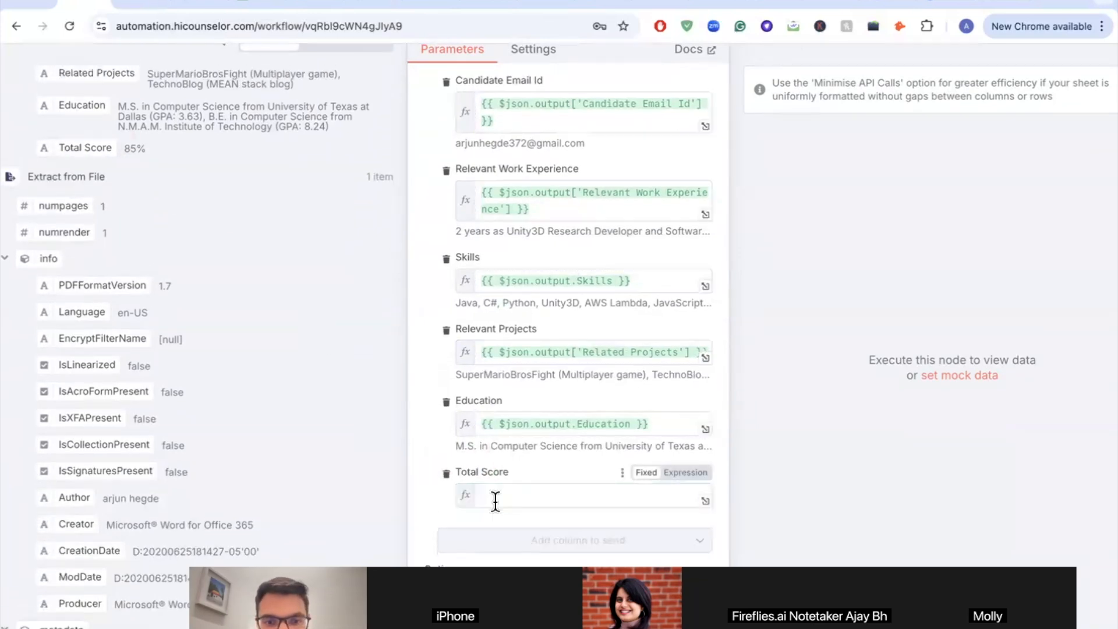
click(424, 434)
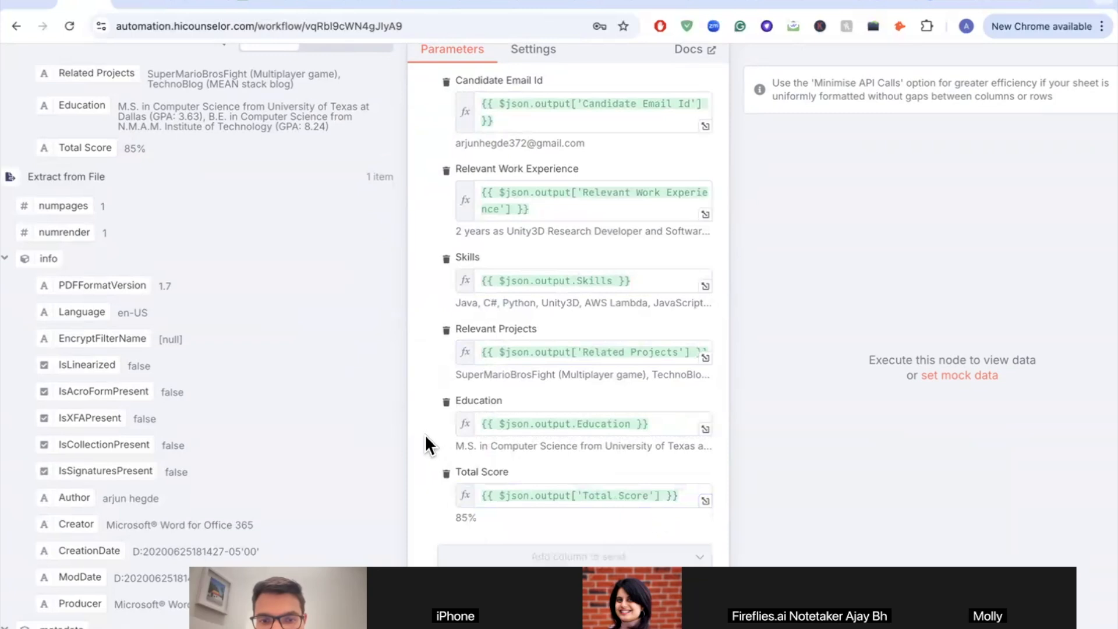
scroll(531, 374, down, 1)
scroll(531, 374, up, 3)
scroll(531, 373, up, 4)
scroll(531, 373, down, 2)
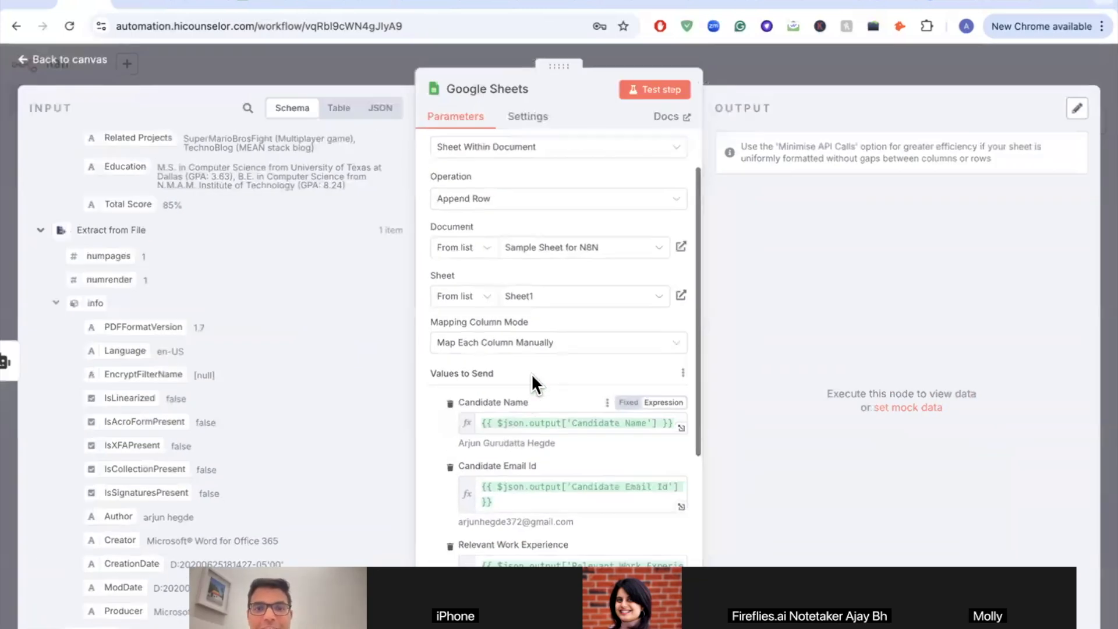
Step: Check the Sample Sheet for N8N, then test the Google Sheets step to append the candidate's row with Total Score 85%
scroll(531, 373, up, 2)
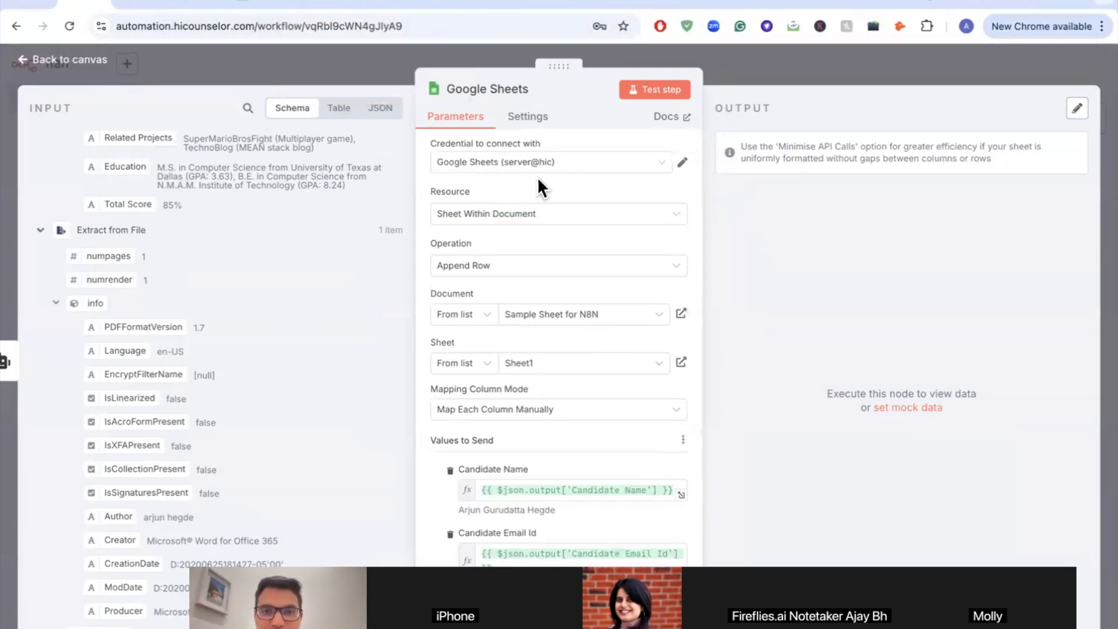
scroll(539, 252, down, 5)
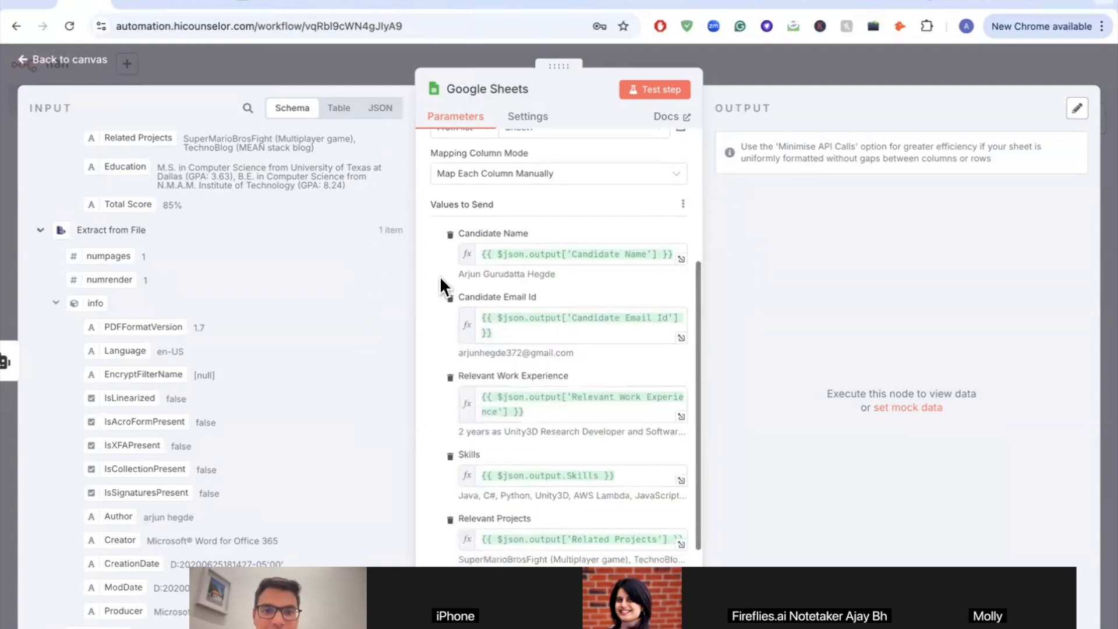
click(218, 9)
click(88, 7)
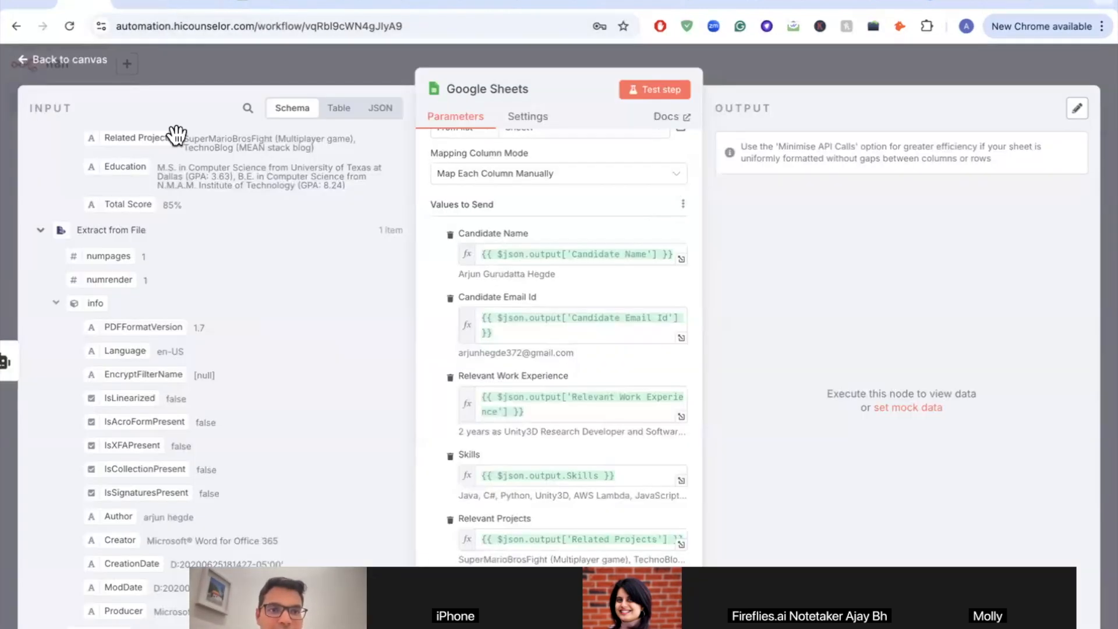
scroll(143, 346, up, 3)
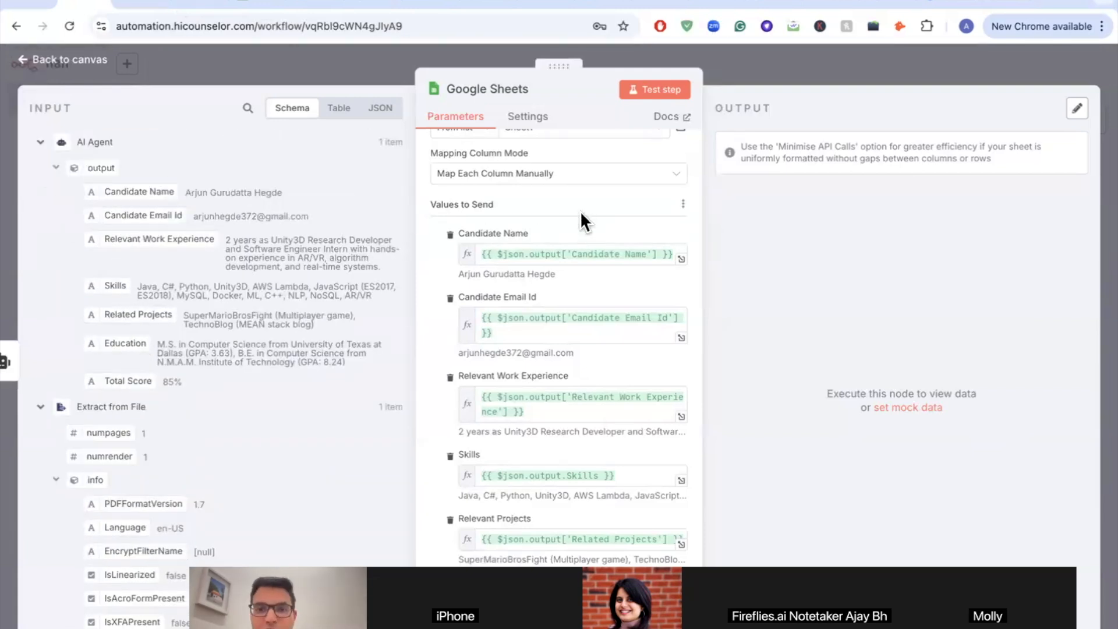
click(665, 88)
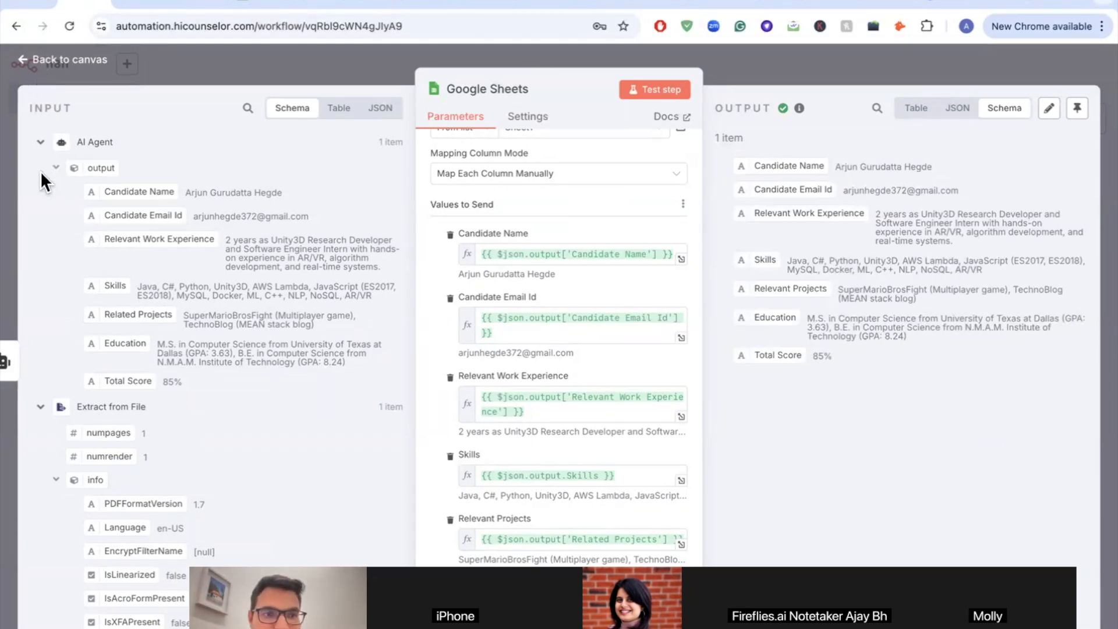
Step: Go back to the canvas and open the AI Agent node, showing its {{ $json.text }} prompt and 85% output
scroll(800, 294, up, 3)
scroll(799, 293, up, 2)
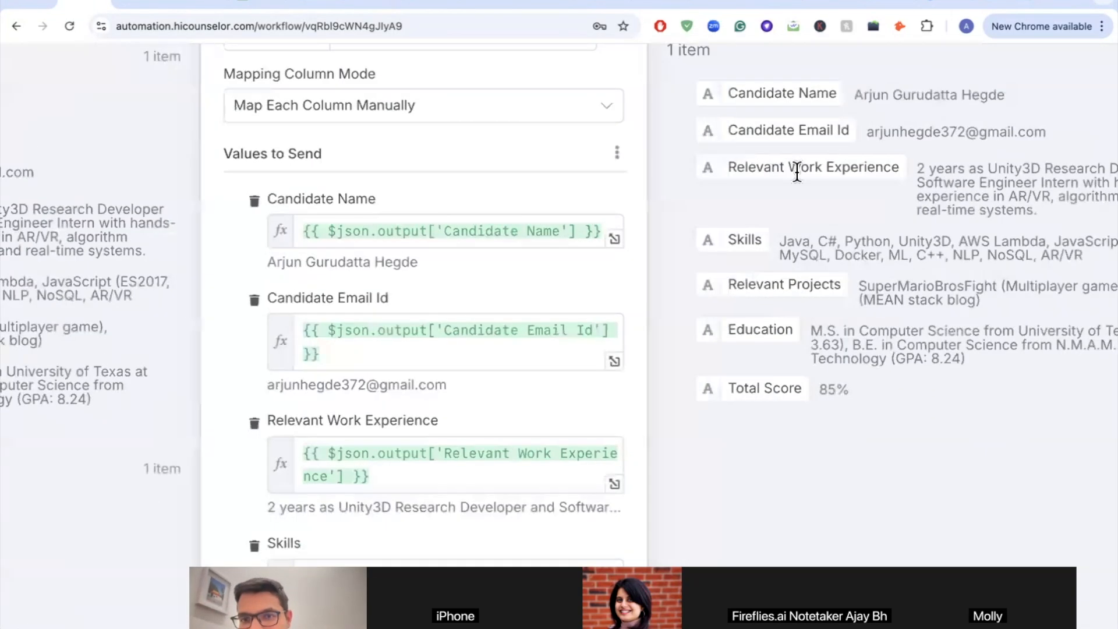
scroll(851, 172, up, 2)
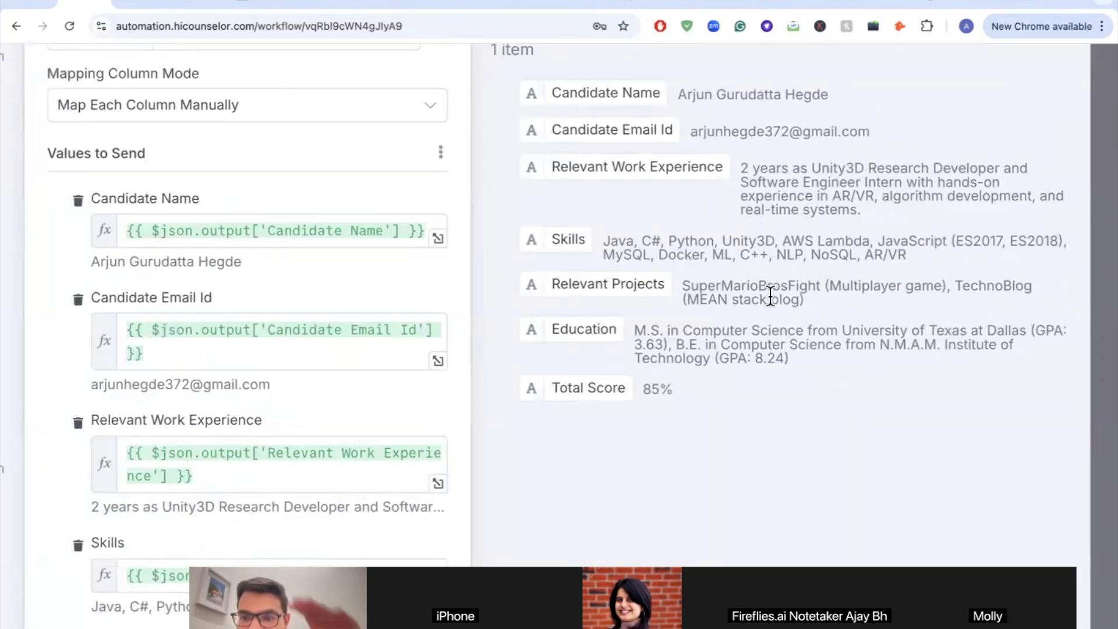
scroll(770, 296, down, 4)
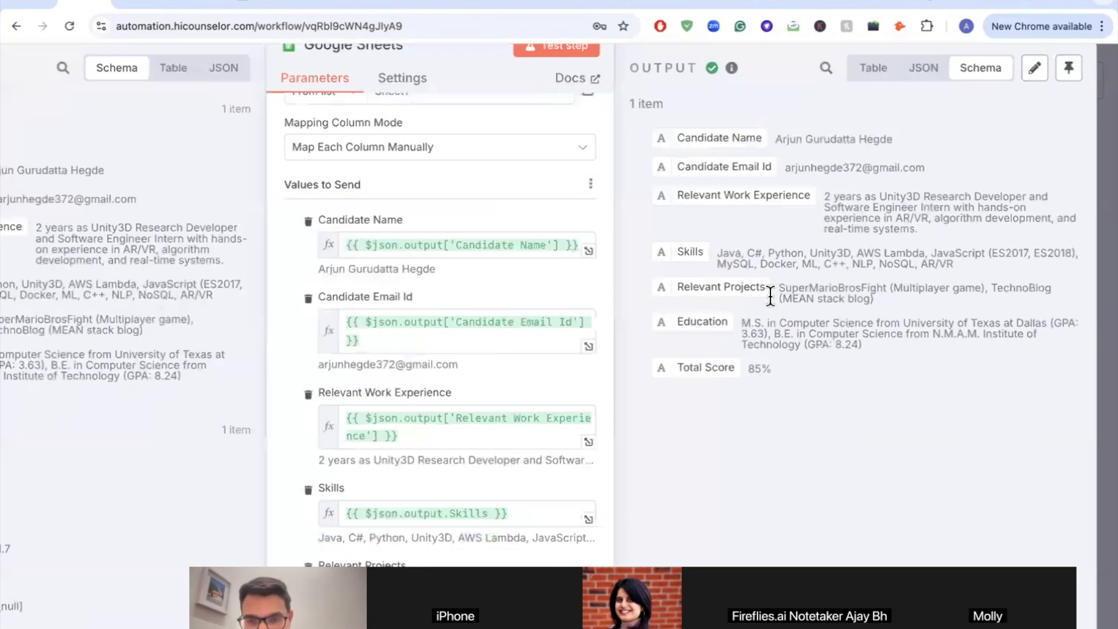
scroll(890, 229, up, 4)
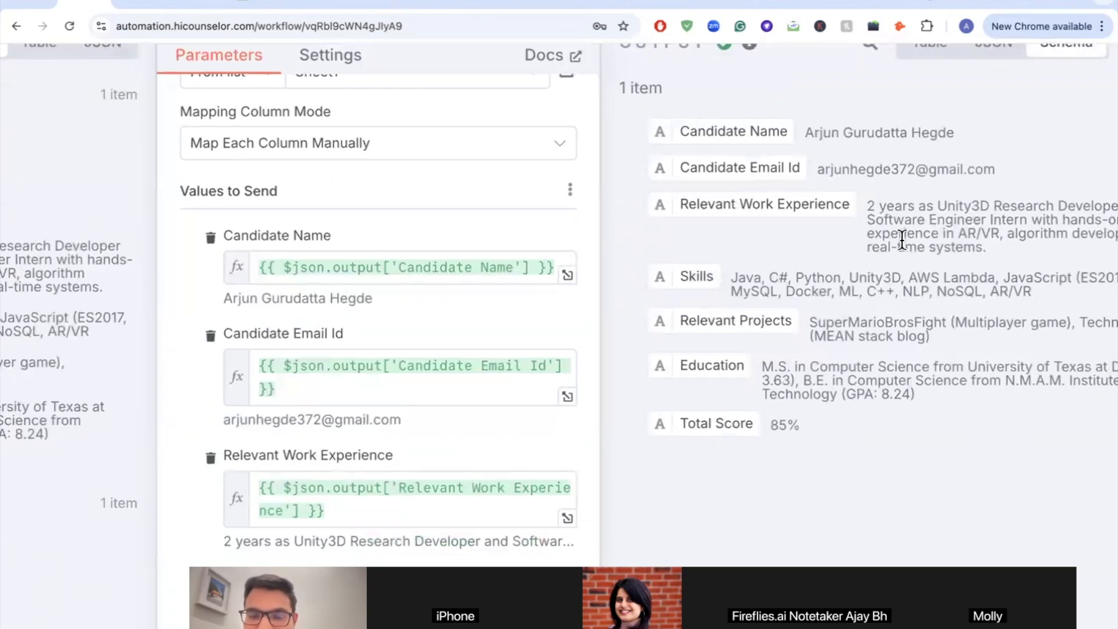
scroll(899, 239, down, 4)
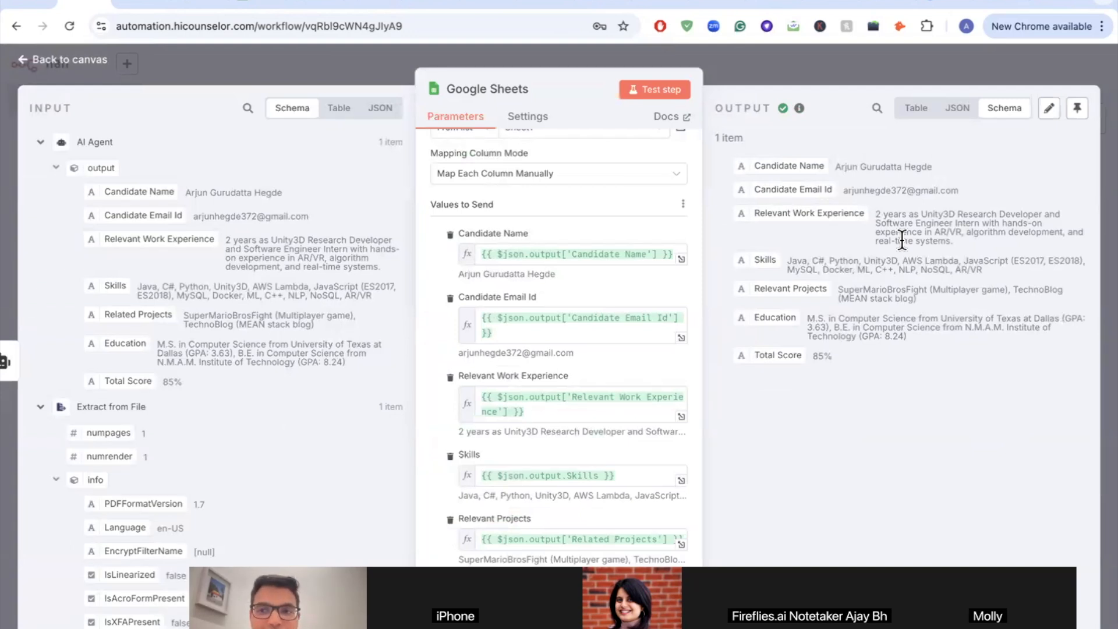
click(24, 59)
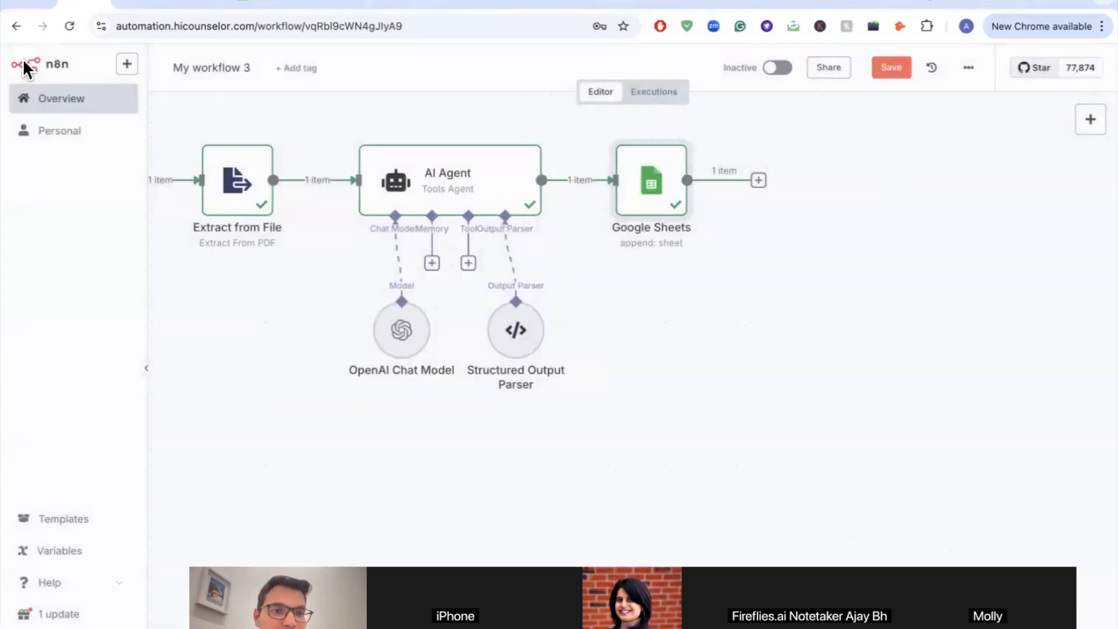
double_click(444, 182)
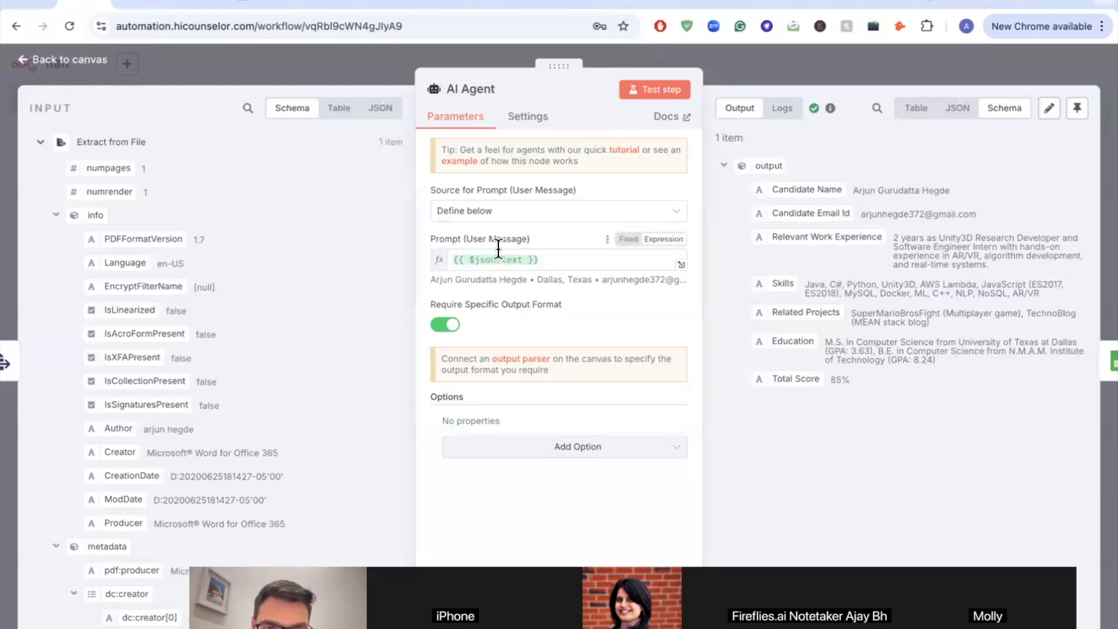
scroll(513, 292, down, 1)
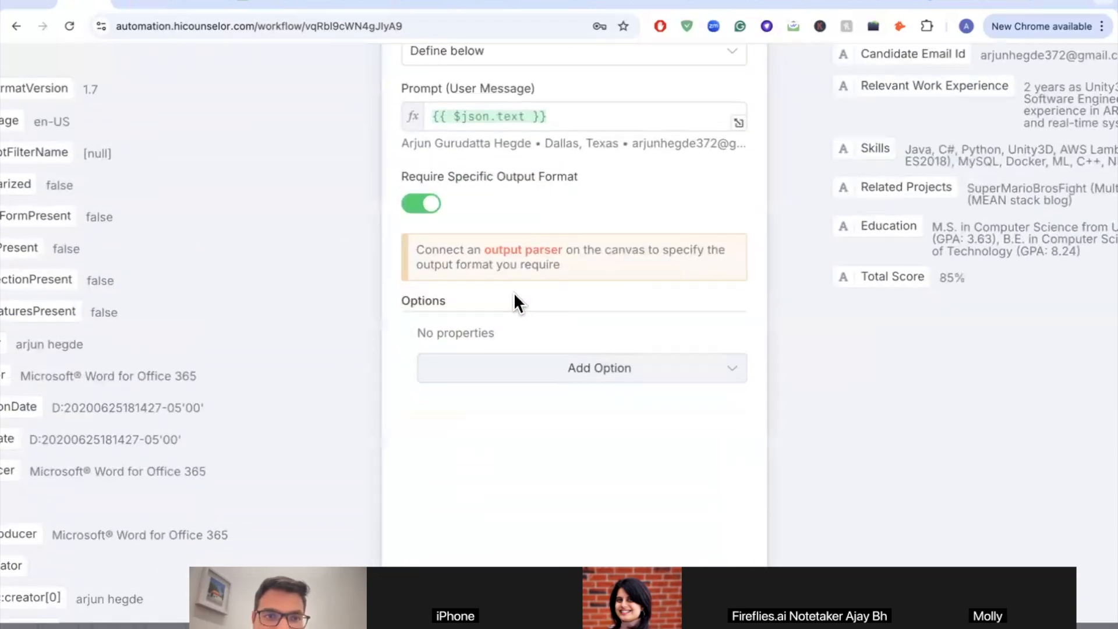
scroll(514, 292, down, 5)
Step: Add a System Message option to the AI Agent node
scroll(544, 268, up, 3)
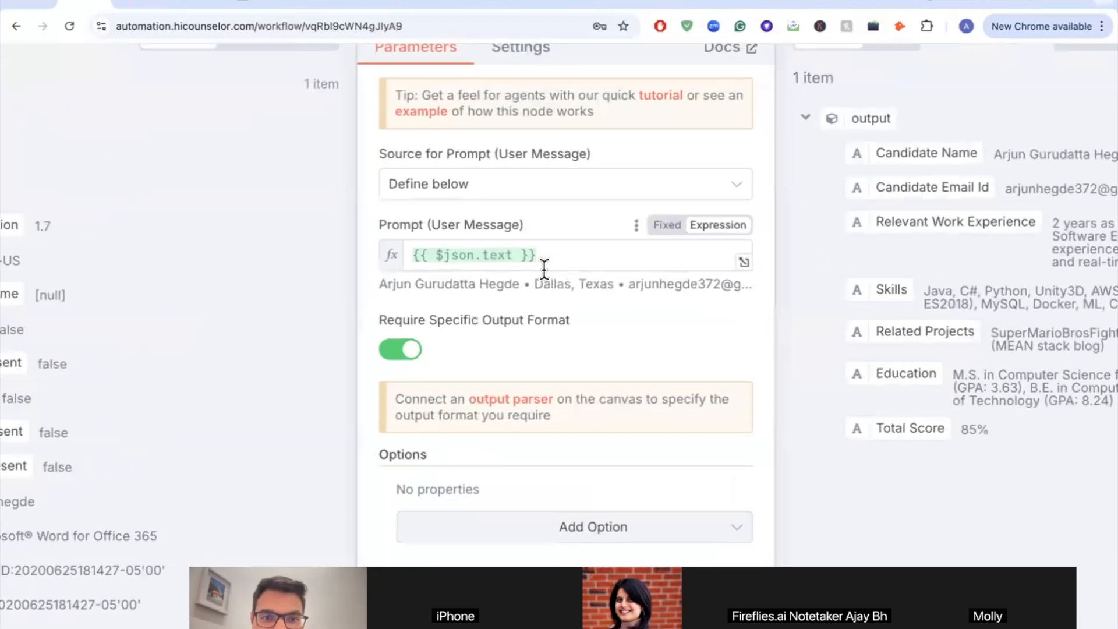
scroll(539, 381, down, 3)
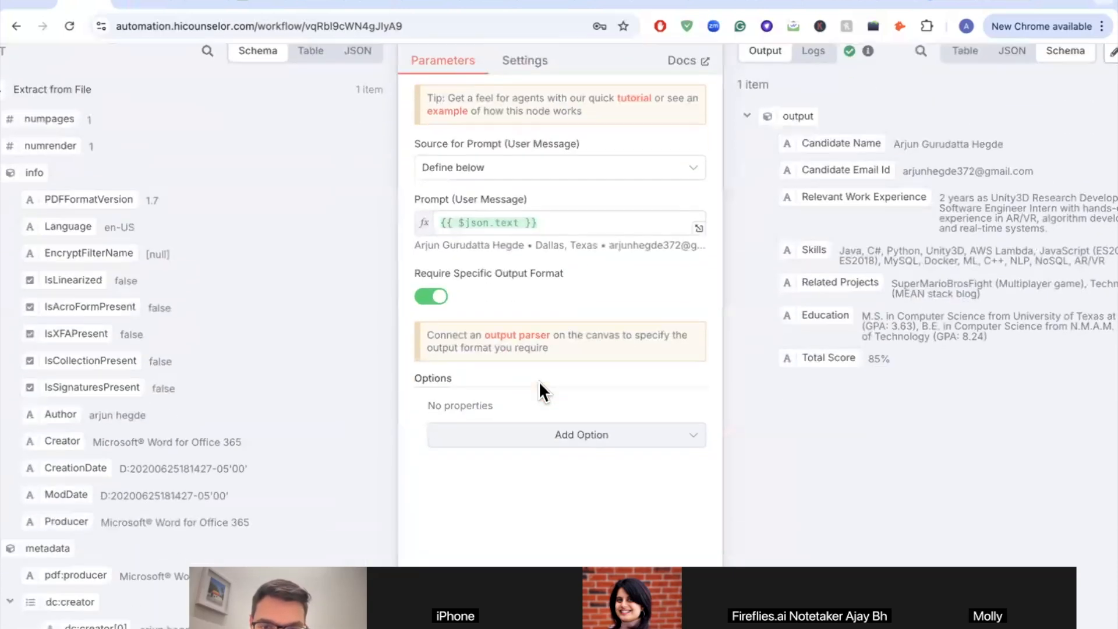
scroll(559, 402, up, 2)
click(583, 425)
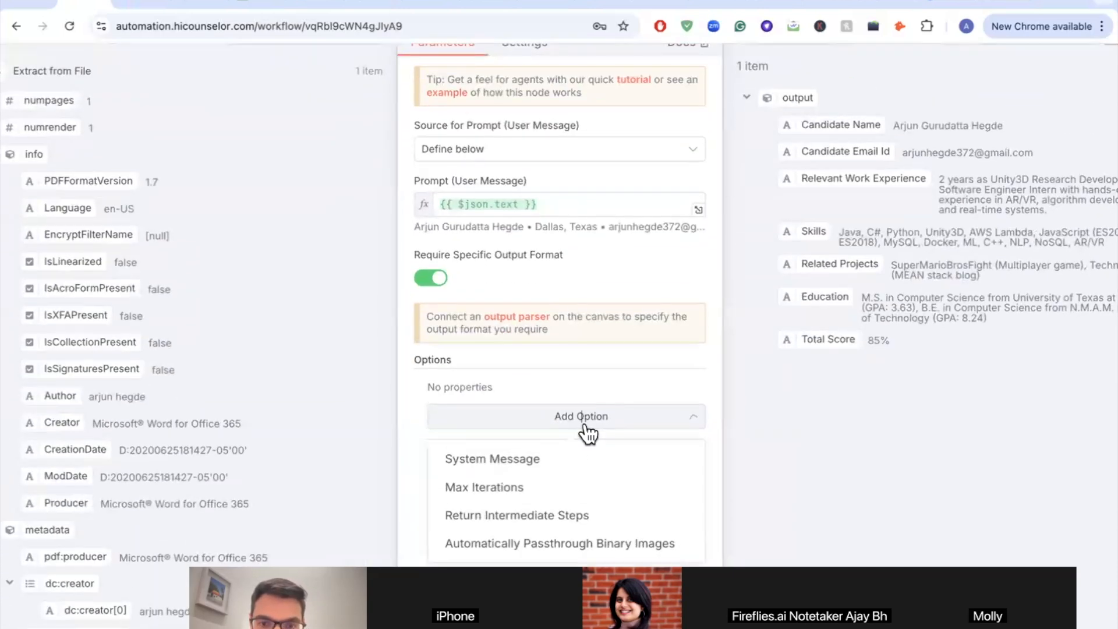
click(505, 461)
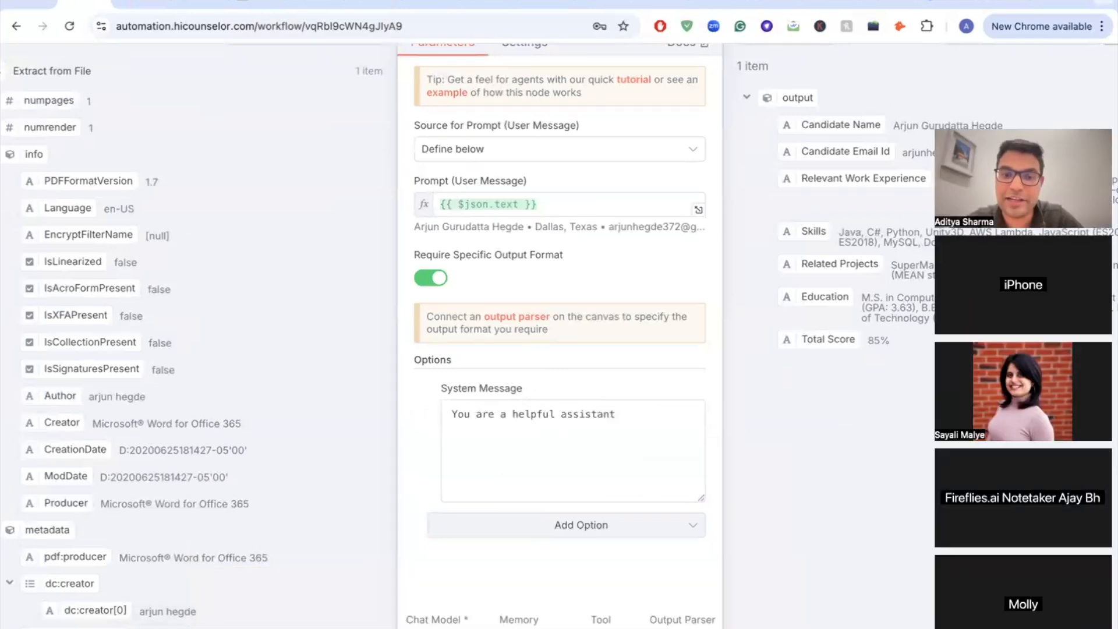
Step: Paste the Word scoring prompt into the System Message: criteria out of 2.5, total out of 10
click(418, 625)
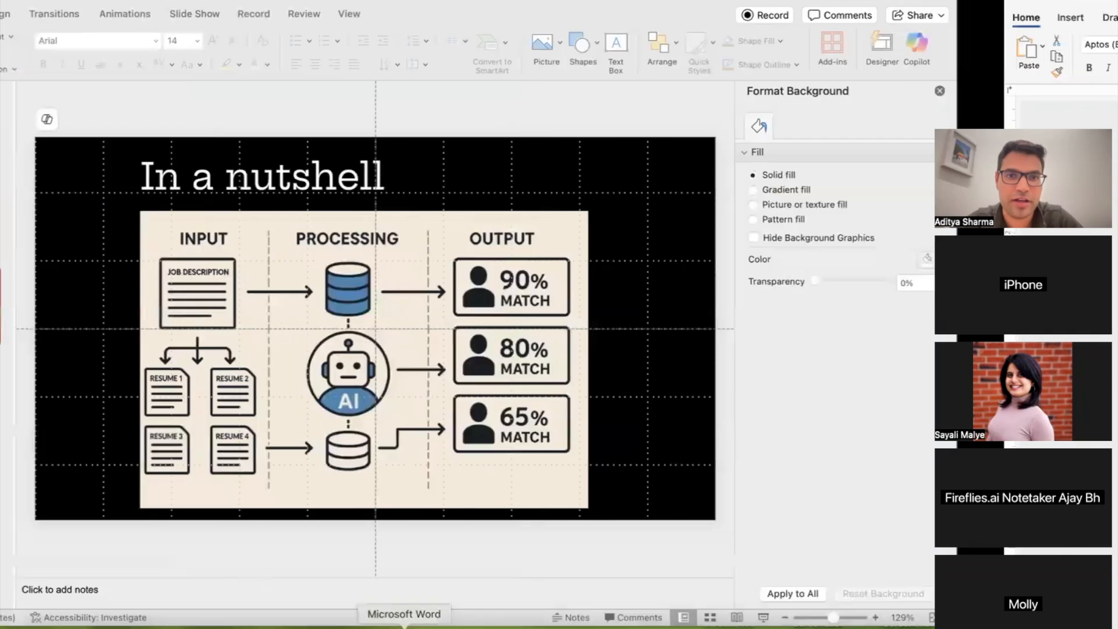
key(super+a)
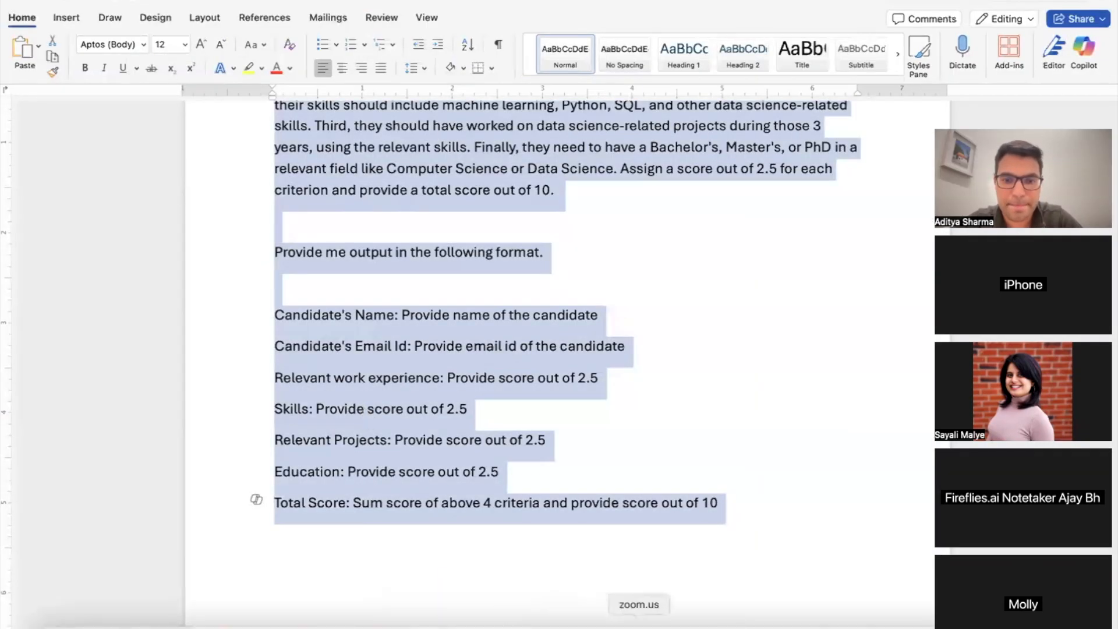
click(600, 625)
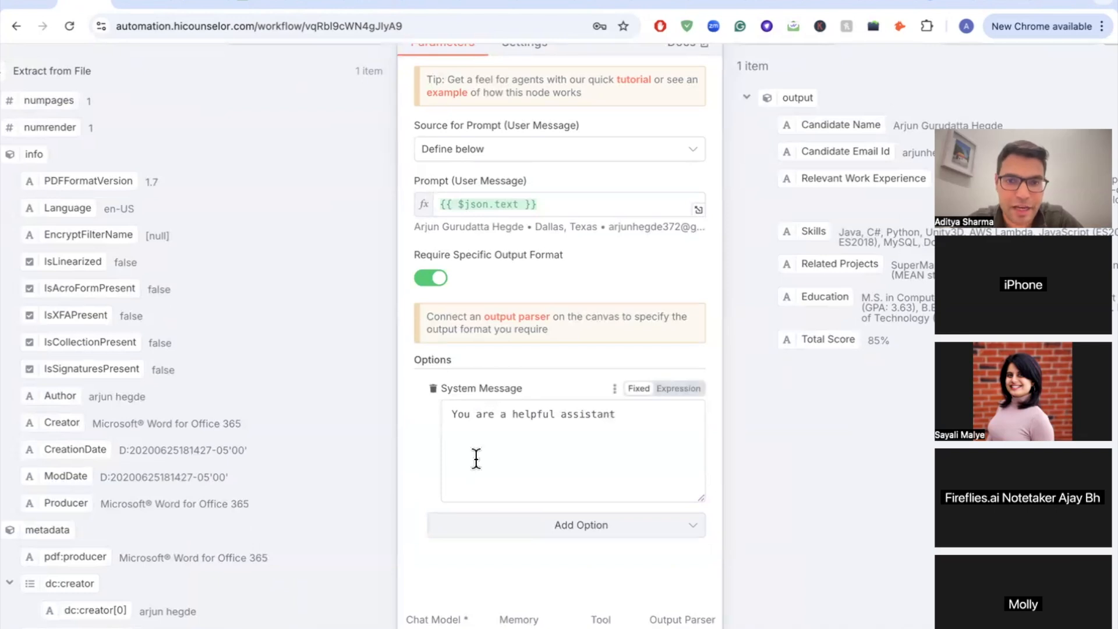
click(489, 444)
key(super+v)
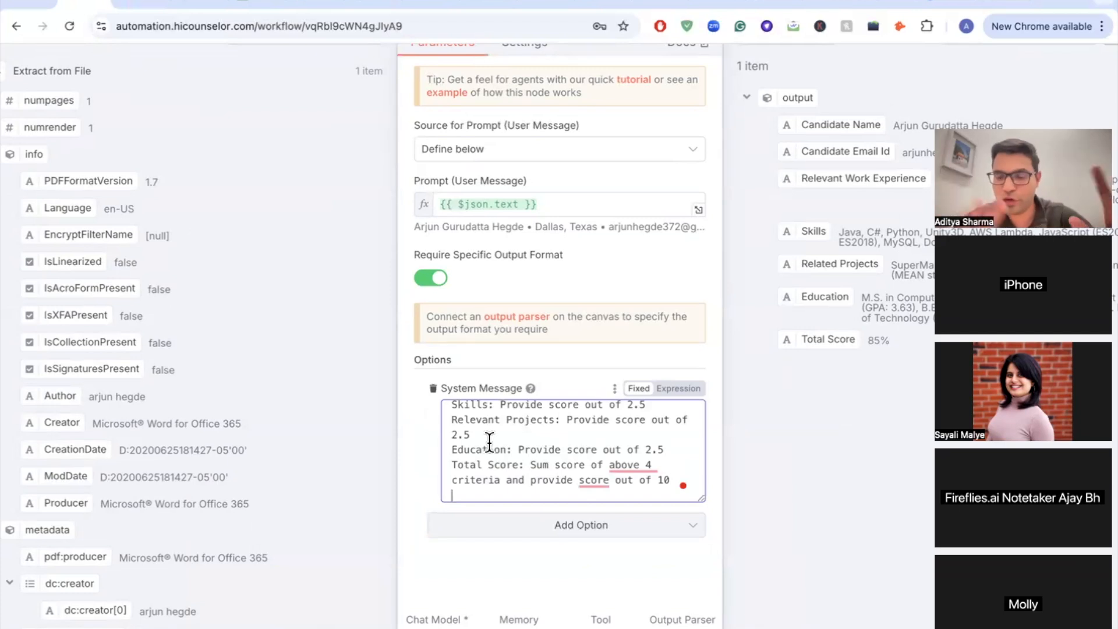
scroll(489, 441, up, 2)
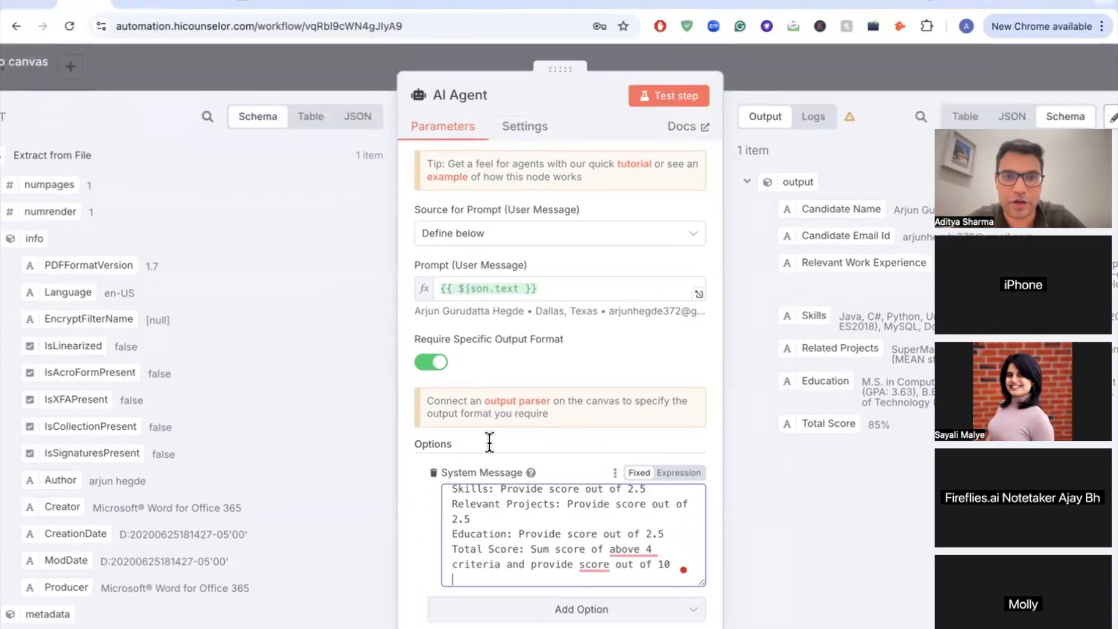
Step: Test the AI Agent step with the new scoring system message
click(661, 96)
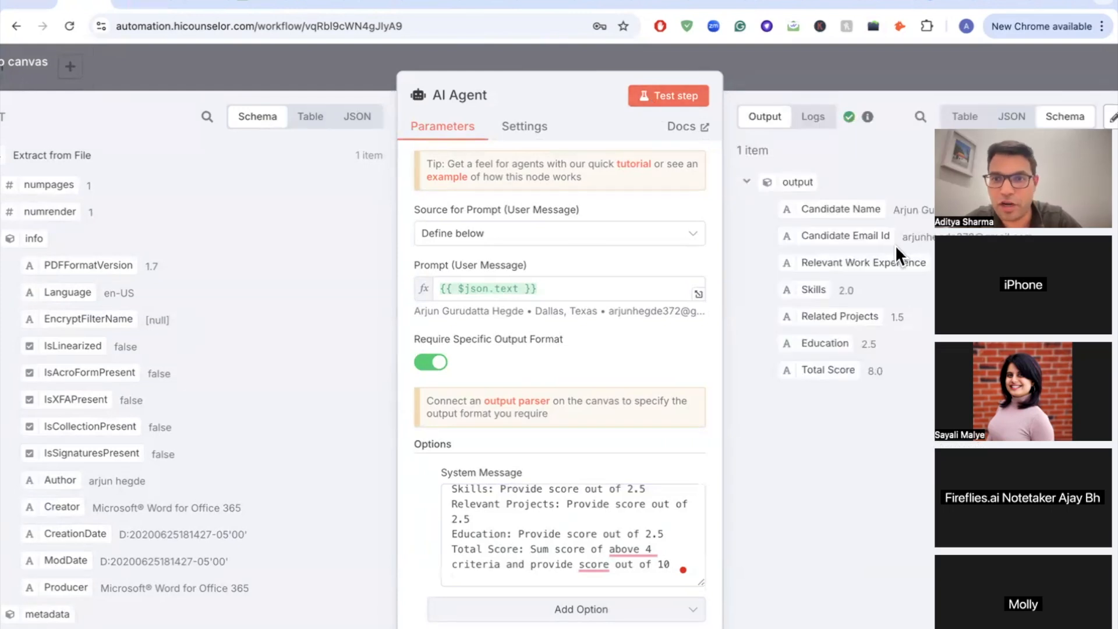
scroll(900, 247, up, 5)
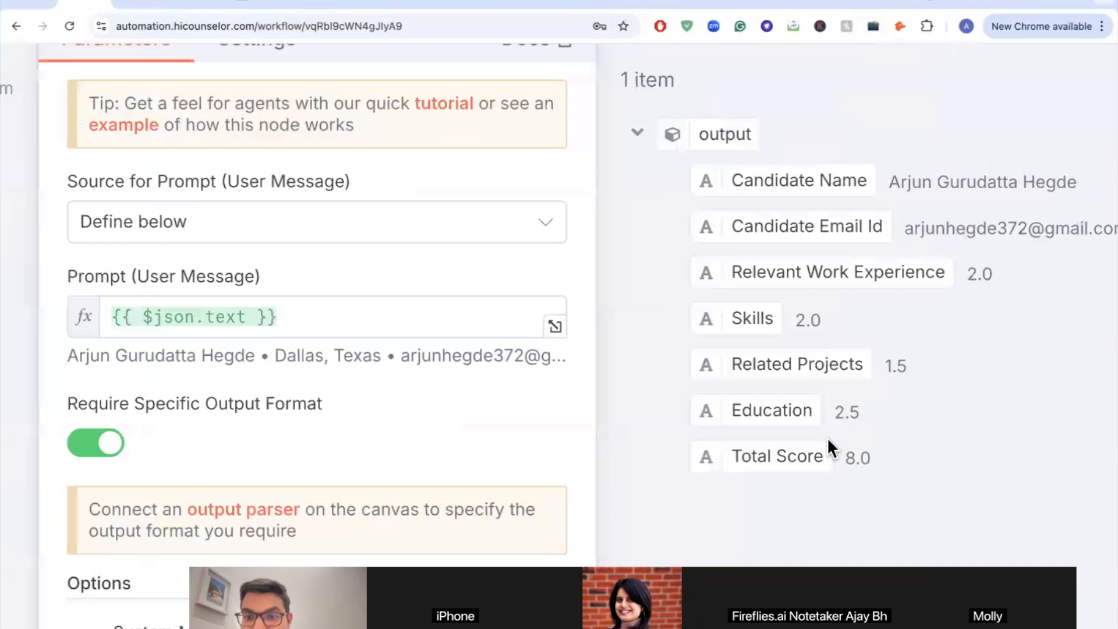
scroll(829, 345, down, 5)
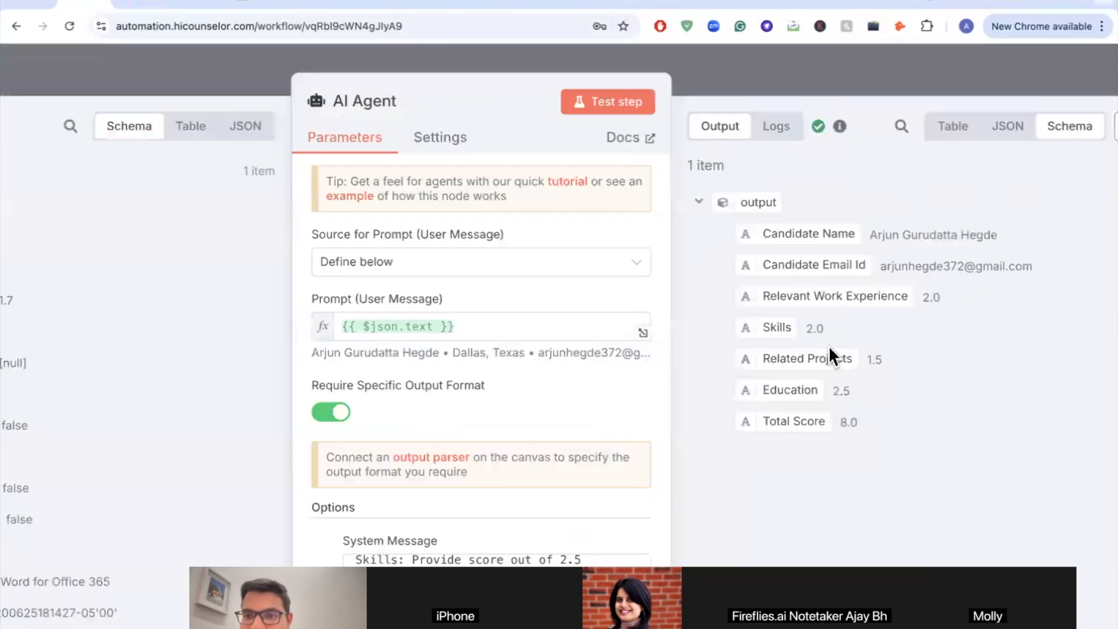
scroll(158, 204, down, 3)
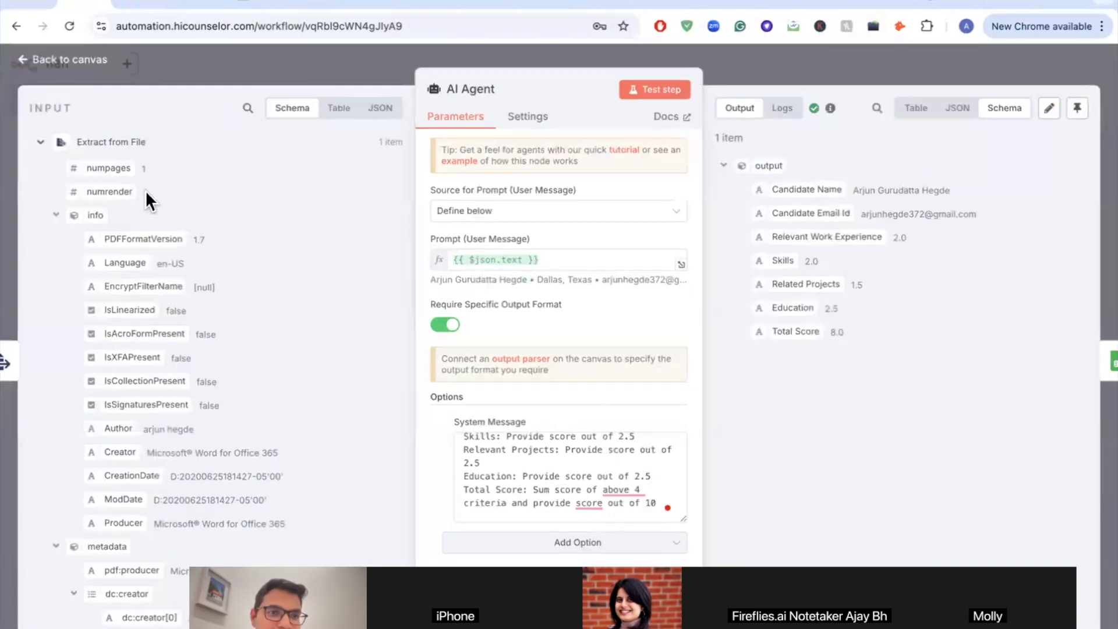
Step: Run the full workflow test so every node through Google Sheets succeeds with 1 item
click(25, 57)
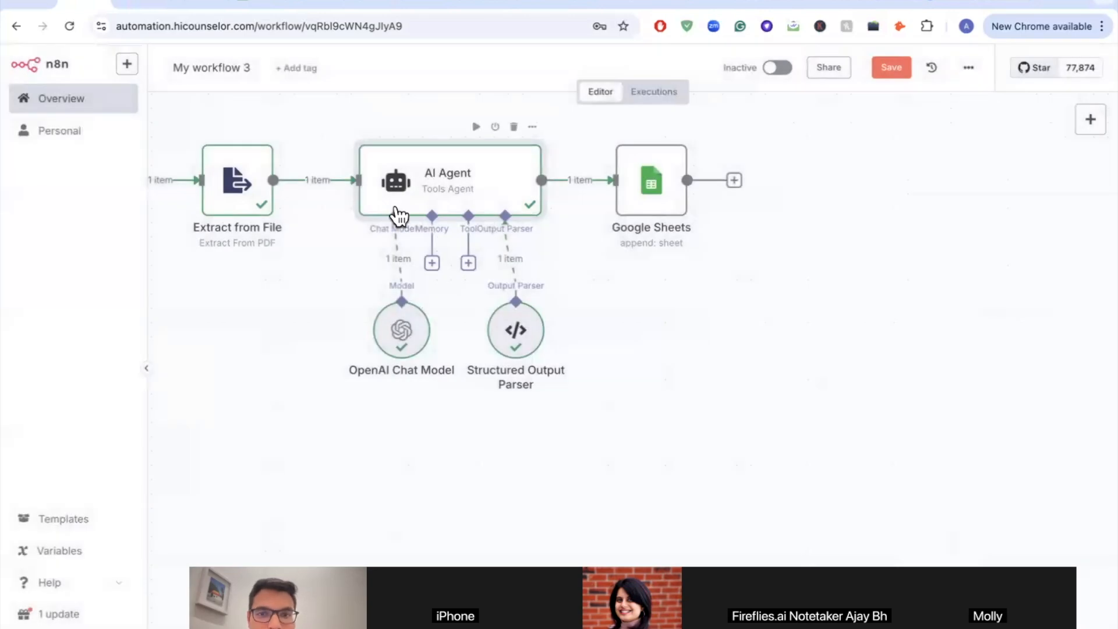
scroll(400, 216, down, 3)
scroll(378, 212, left, 2)
scroll(324, 207, up, 5)
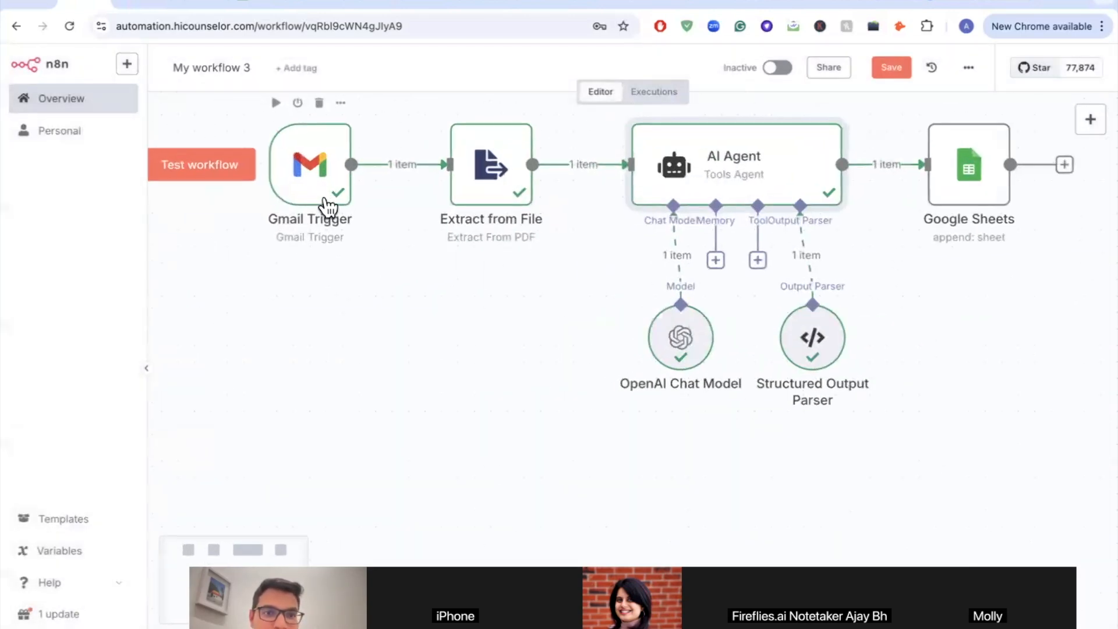
click(214, 169)
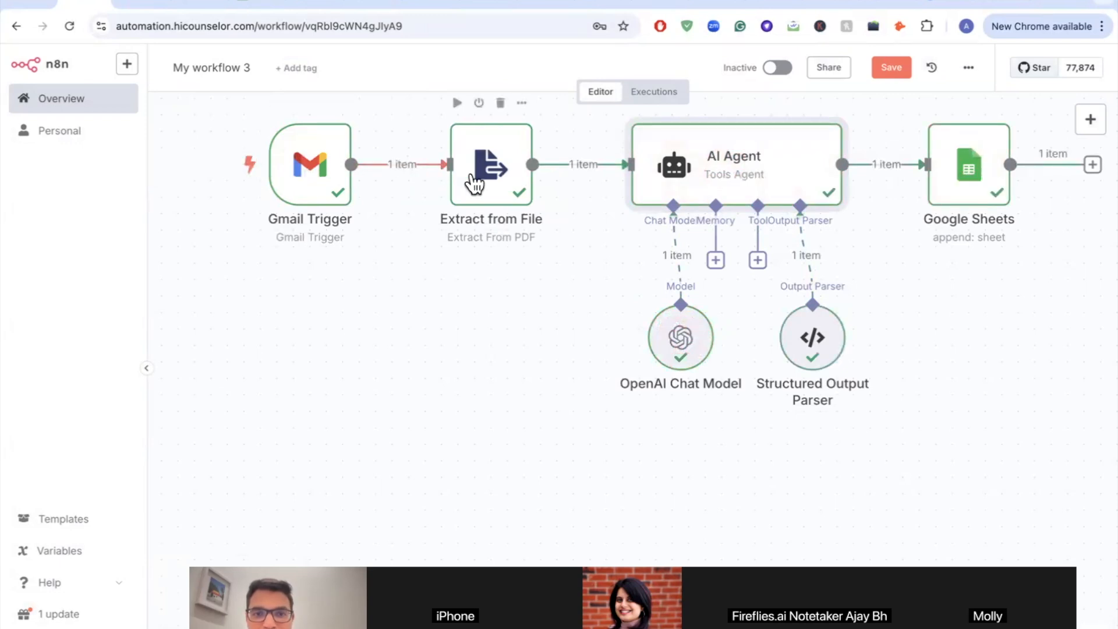
scroll(475, 183, right, 3)
scroll(430, 191, right, 3)
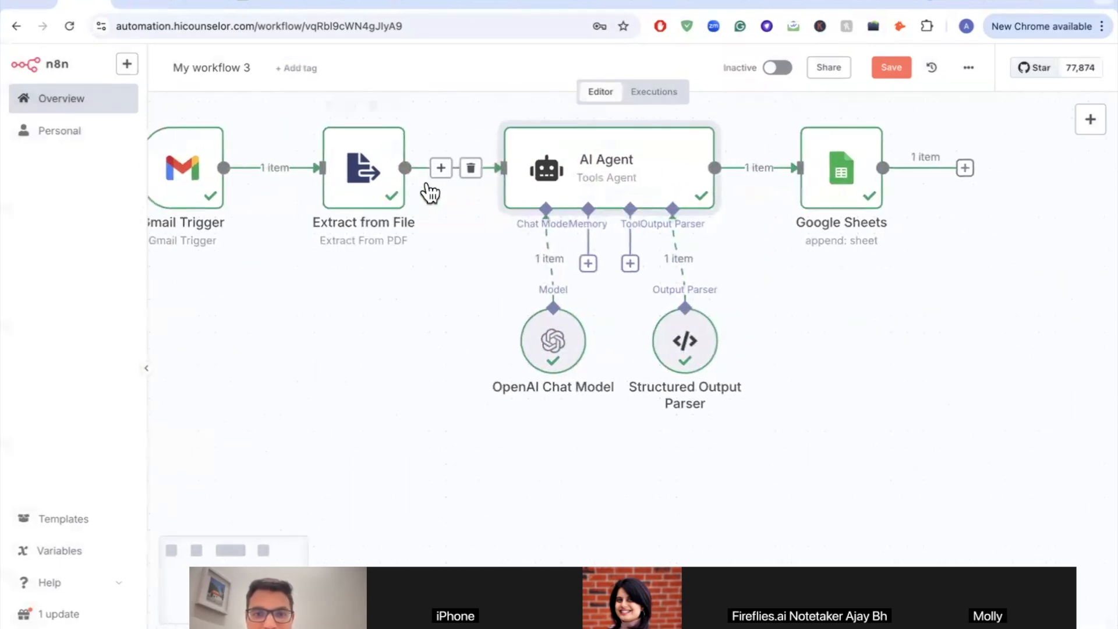
scroll(542, 332, right, 5)
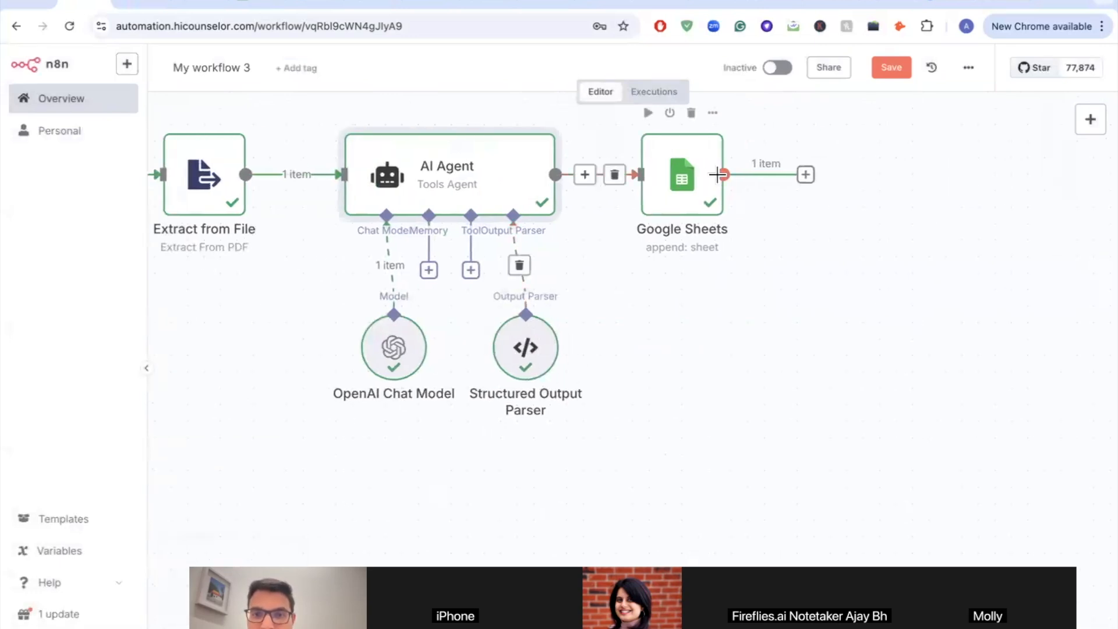
click(261, 7)
Step: Clear candidate rows 2–4 from Sample Sheet for N8N, leaving only the header row
scroll(76, 242, up, 5)
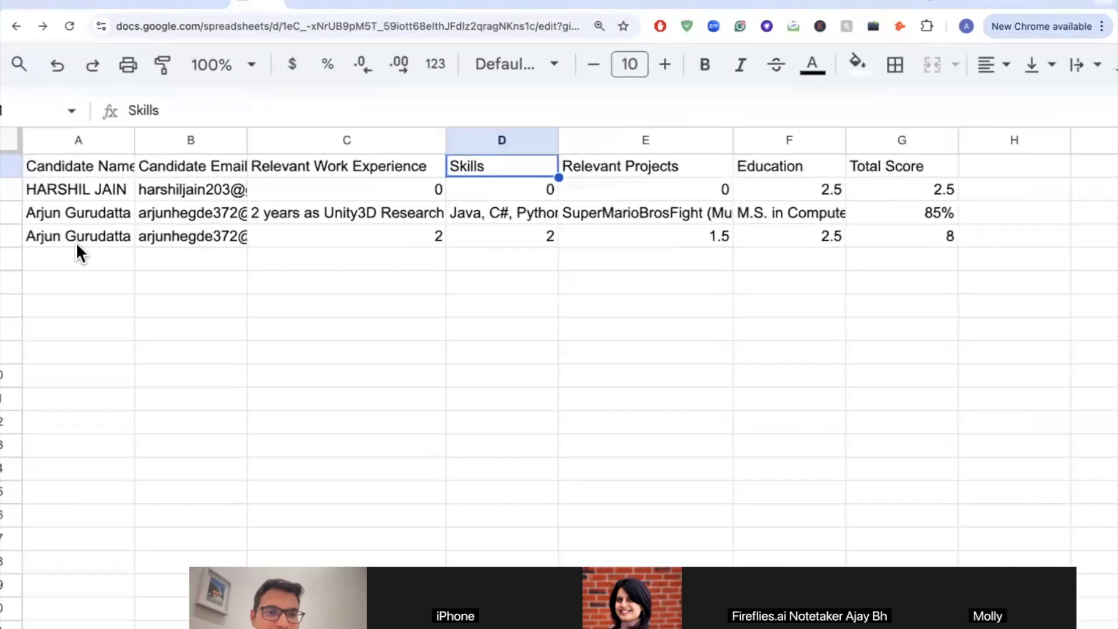
scroll(155, 255, down, 1)
scroll(155, 255, down, 1)
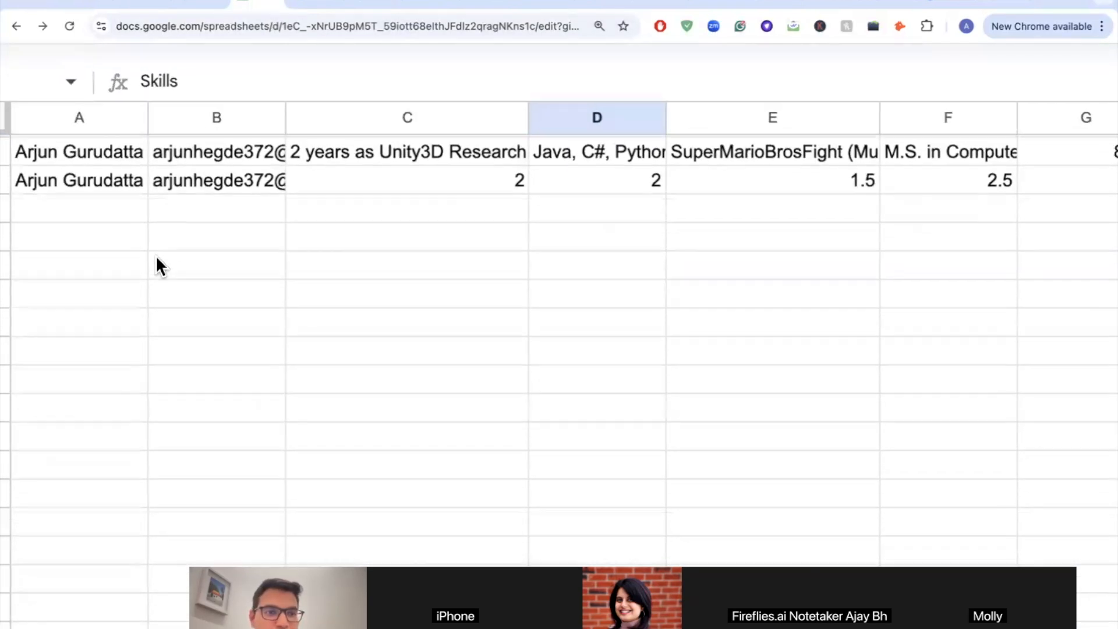
scroll(156, 255, down, 5)
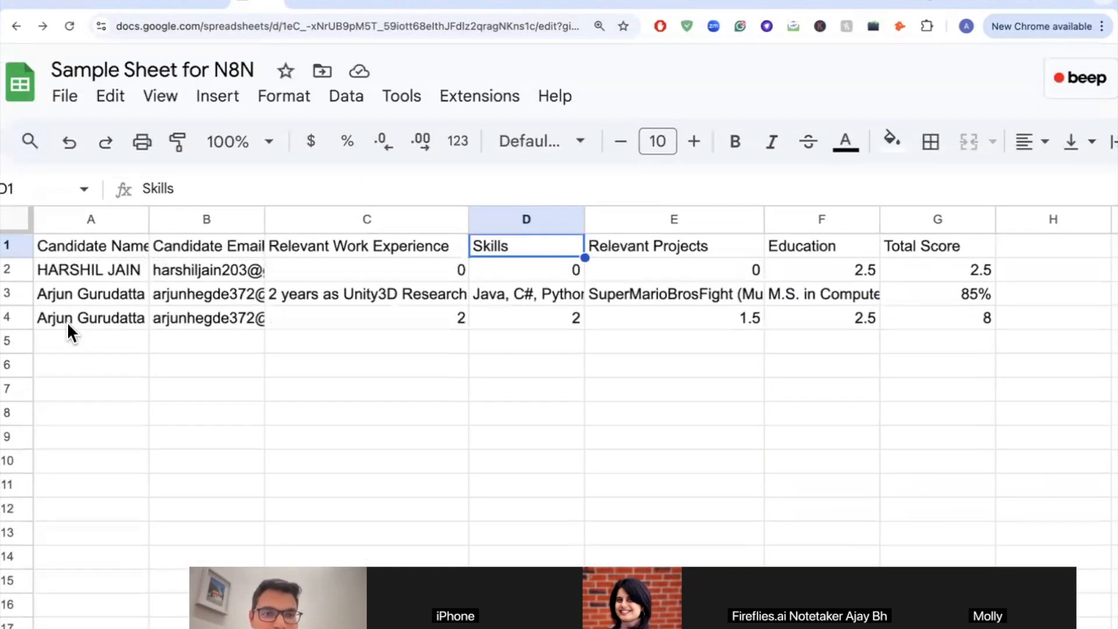
click(87, 320)
key(shift+Right)
key(shift+Right)
key(shift+Right)
key(shift+Right)
key(shift+Right)
key(shift+Right)
key(shift+Right)
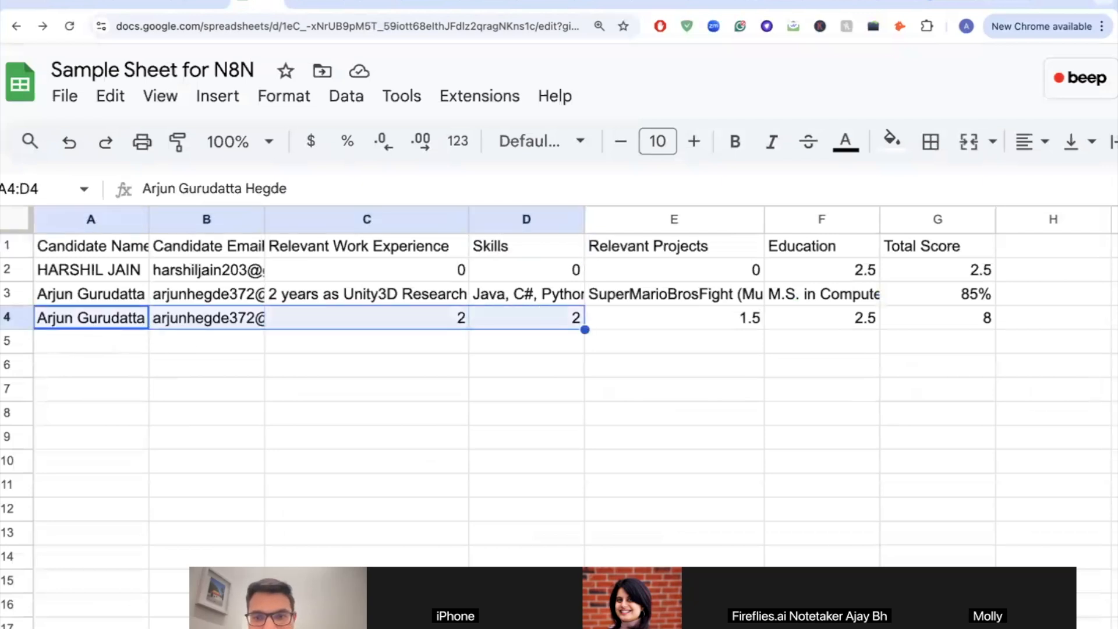
click(12, 293)
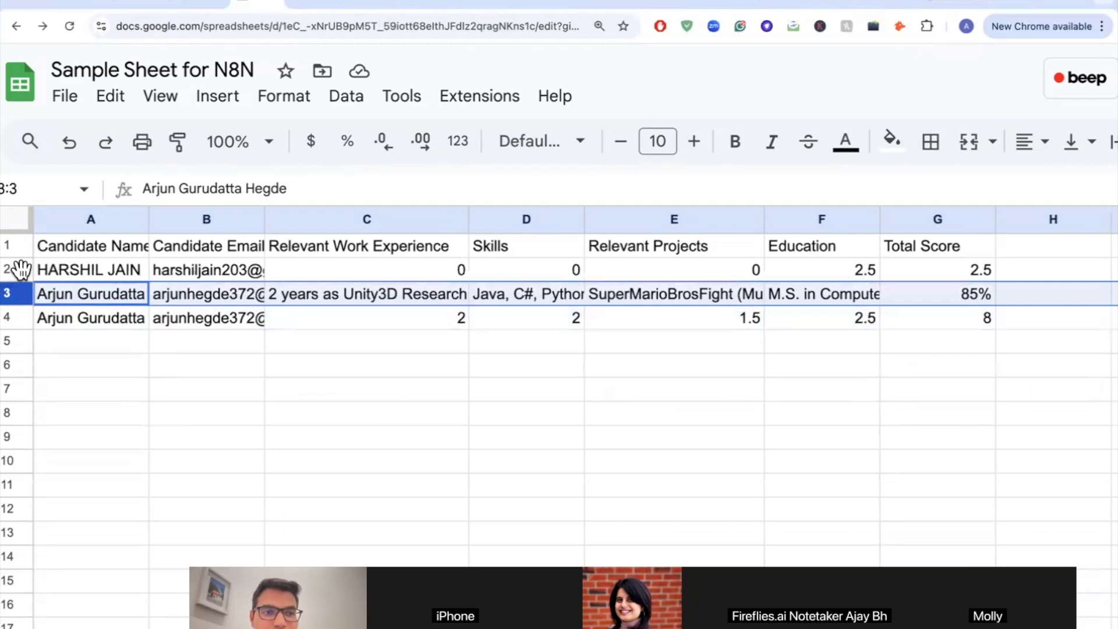
click(15, 272)
key(shift+Down)
key(shift+Down)
key(Delete)
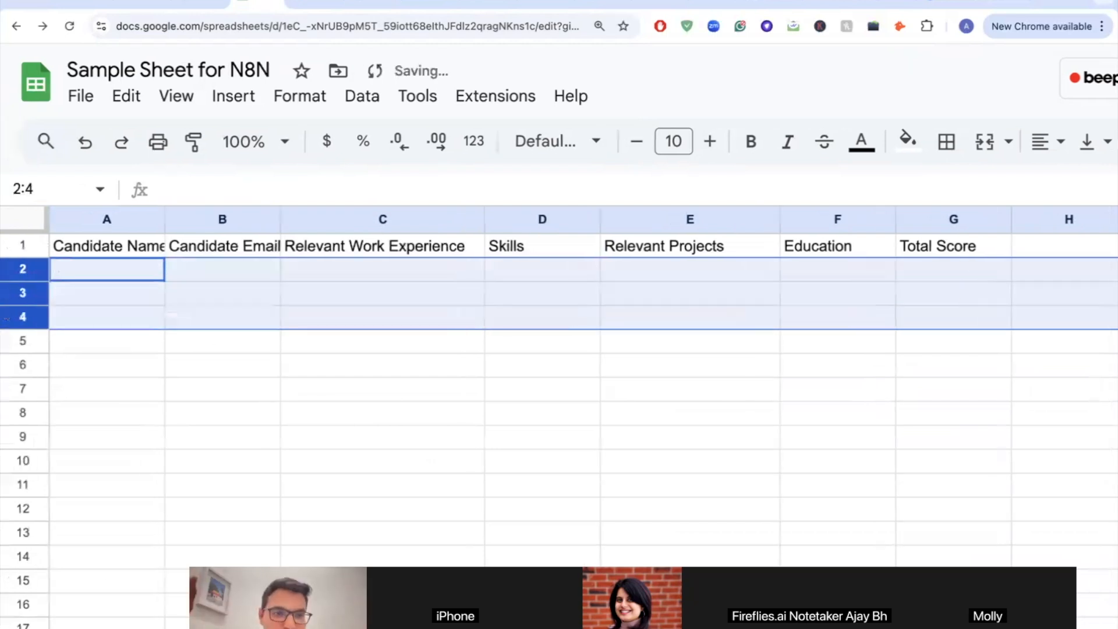
click(124, 317)
click(94, 274)
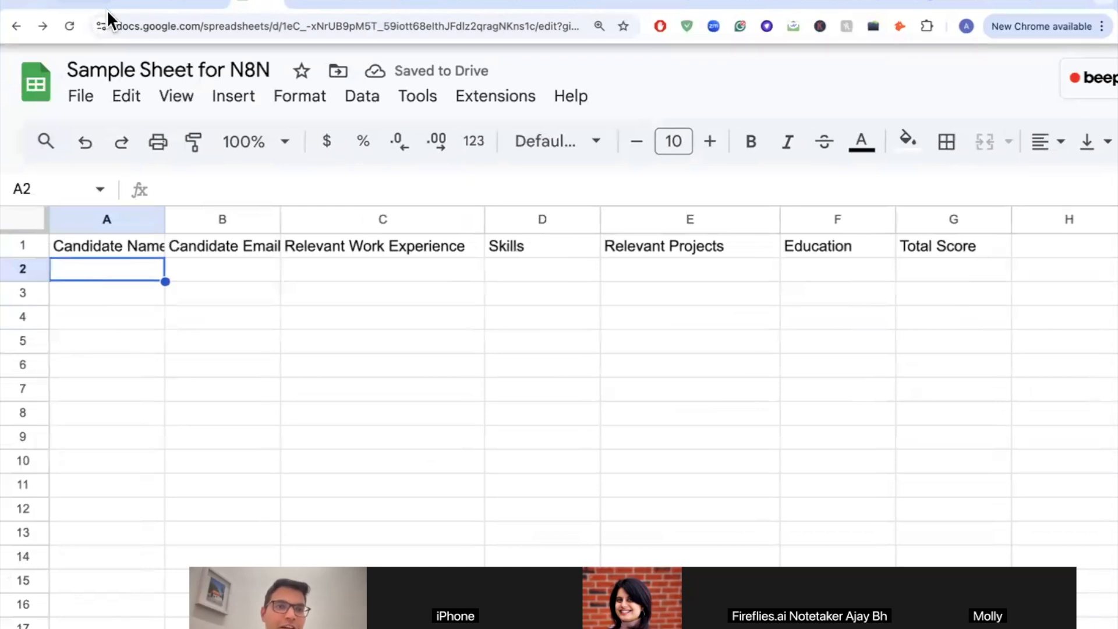
click(87, 5)
scroll(377, 248, down, 5)
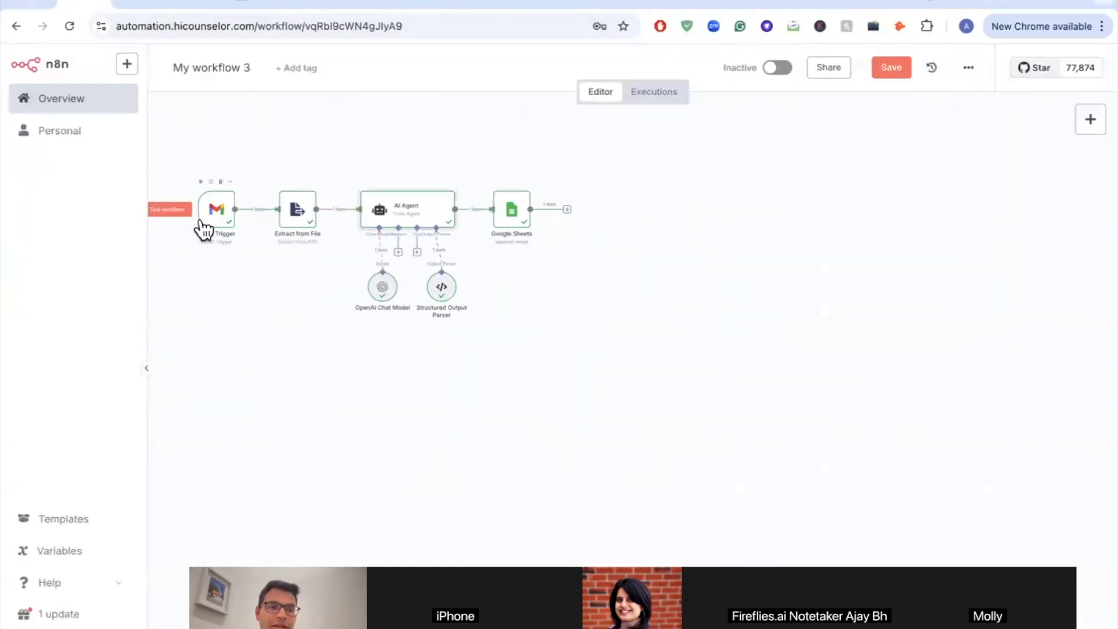
Step: Rerun the workflow and view the new row 2: scores 2, 2, 2, 2.5 and Total Score 8.5
click(167, 209)
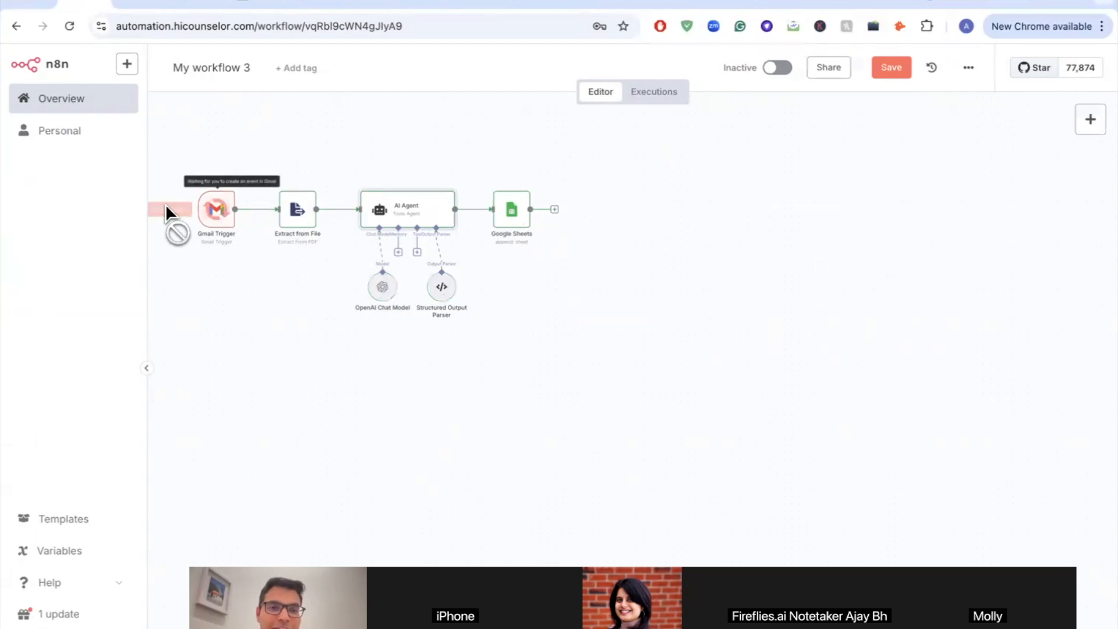
click(251, 10)
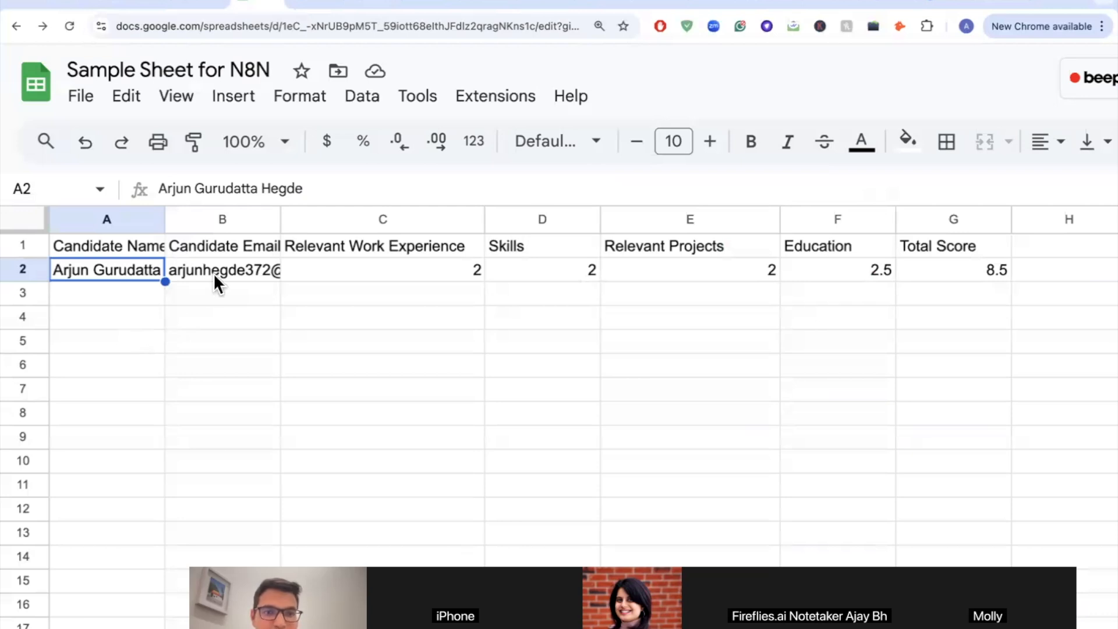
click(368, 263)
key(shift+Right)
key(shift+Right)
key(shift+Right)
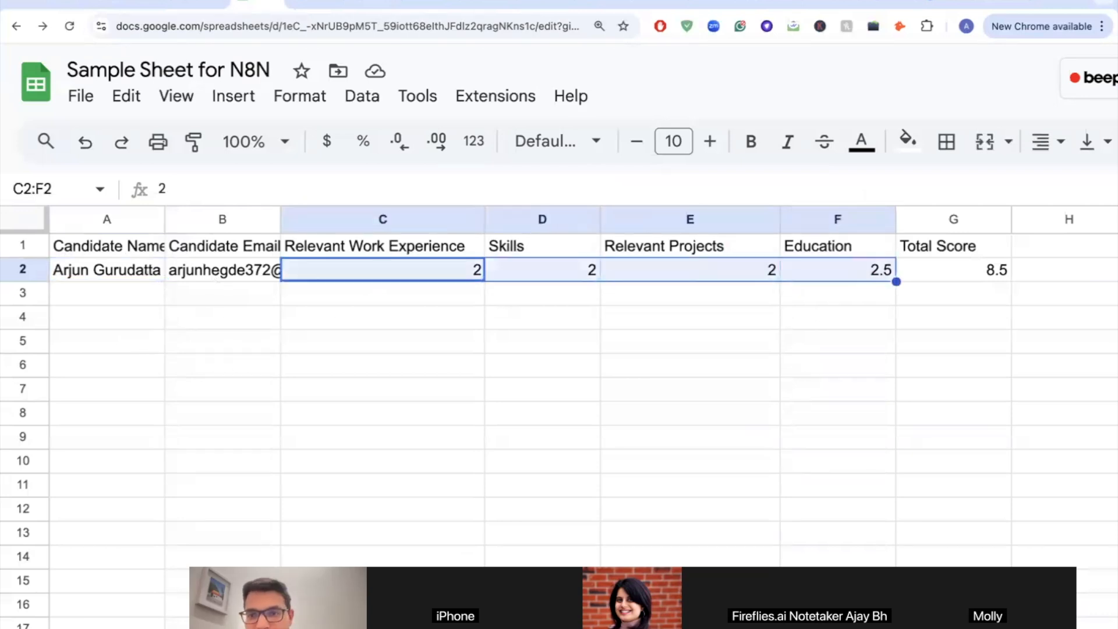
click(950, 269)
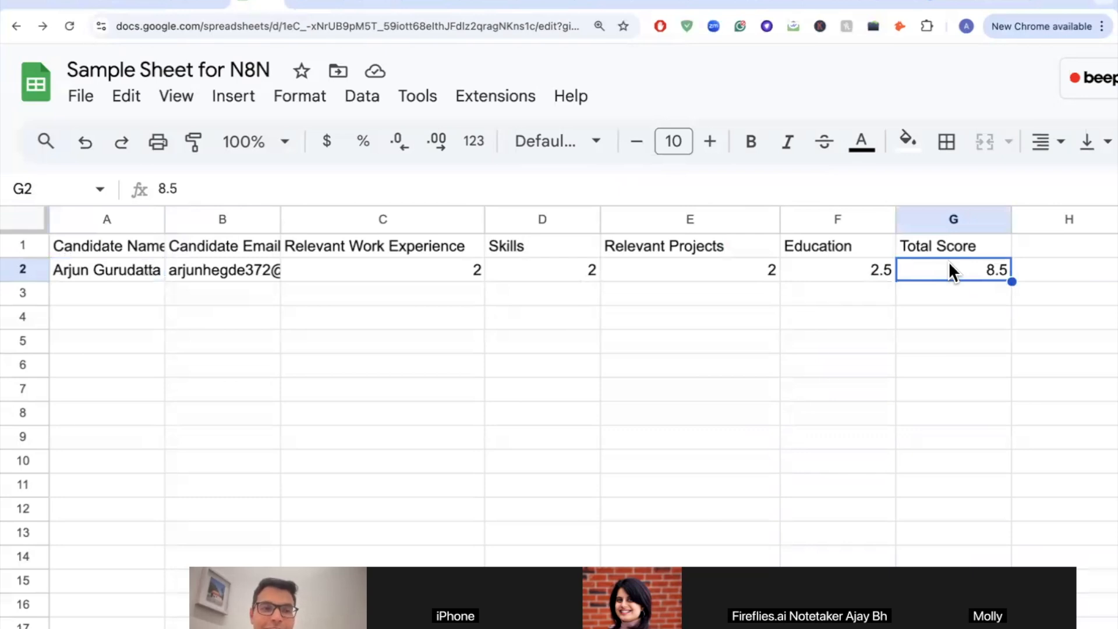
key(shift+Left)
key(shift+Left)
key(shift+Left)
key(shift+Left)
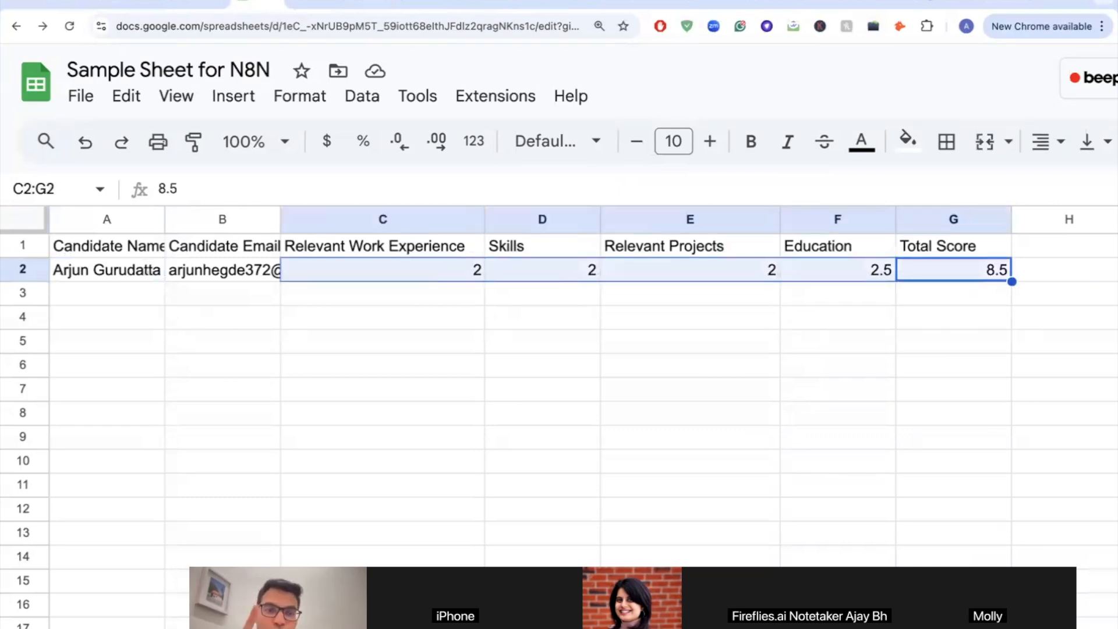
key(shift+Left)
key(shift+Left)
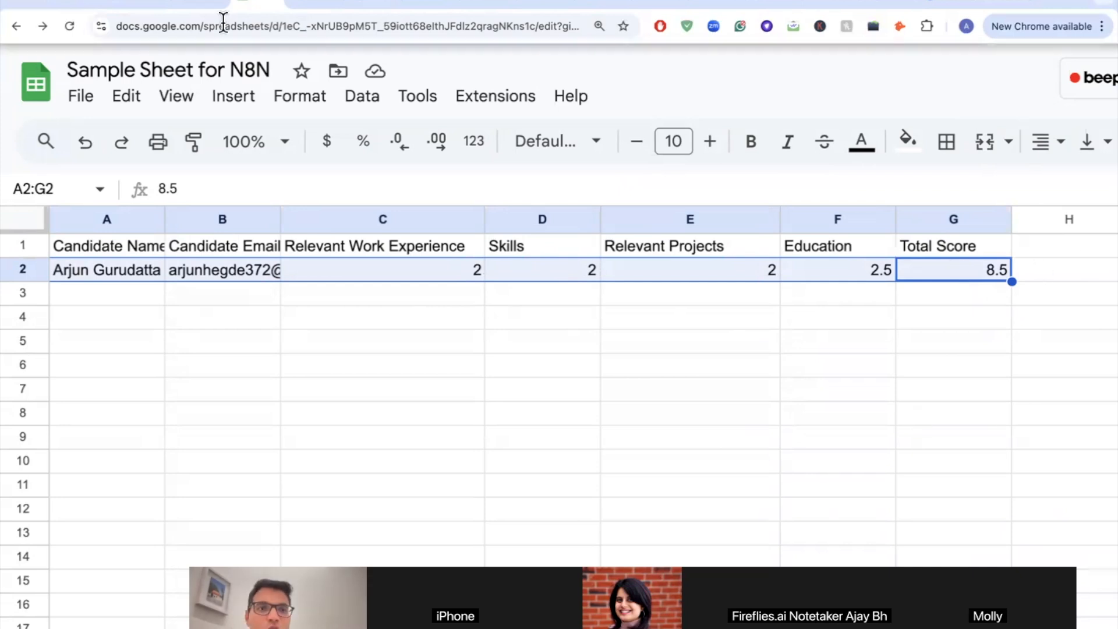
click(661, 6)
Step: Look through the Gmail tabs and move to the next inbox page
click(486, 4)
click(546, 4)
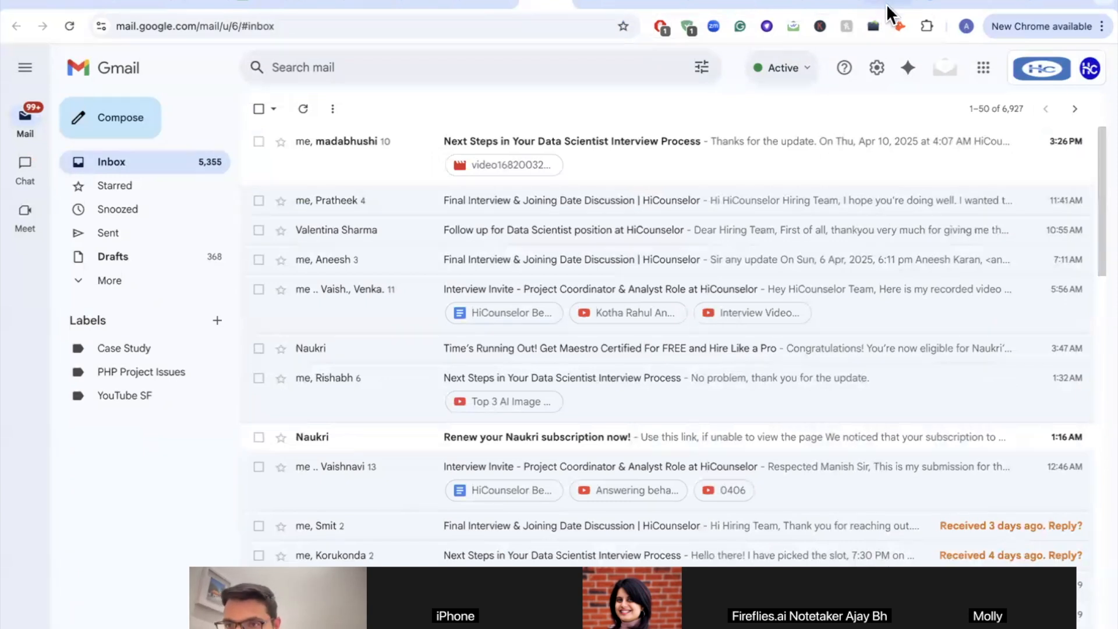
click(1075, 109)
Step: Open linkedin.com in a new browser tab
click(1054, 4)
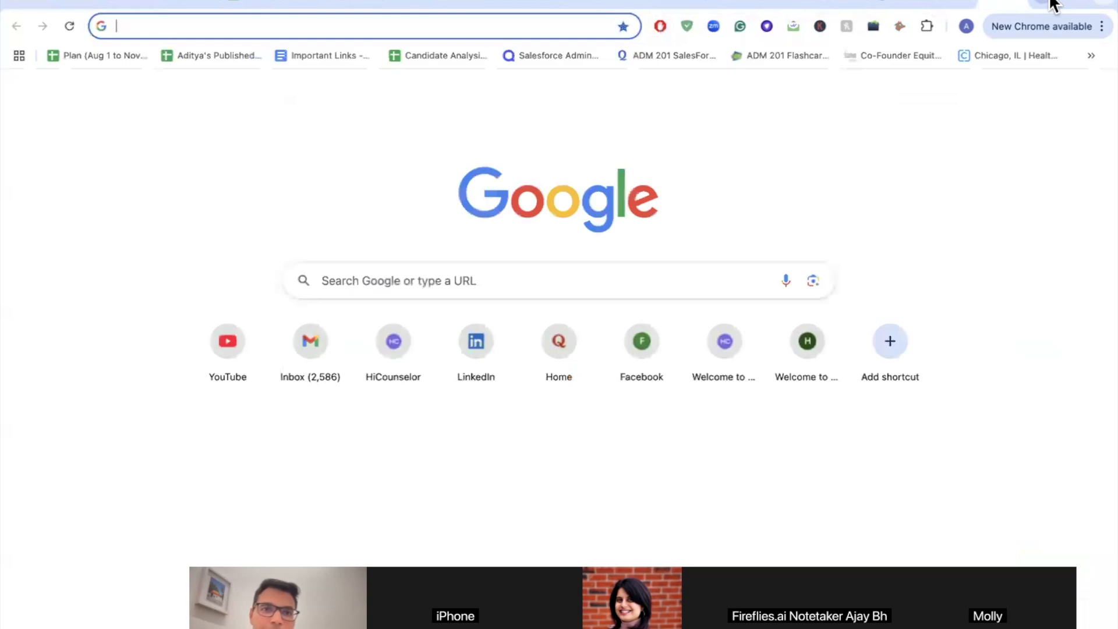
text(h)
key(BackSpace)
key(BackSpace)
text(link)
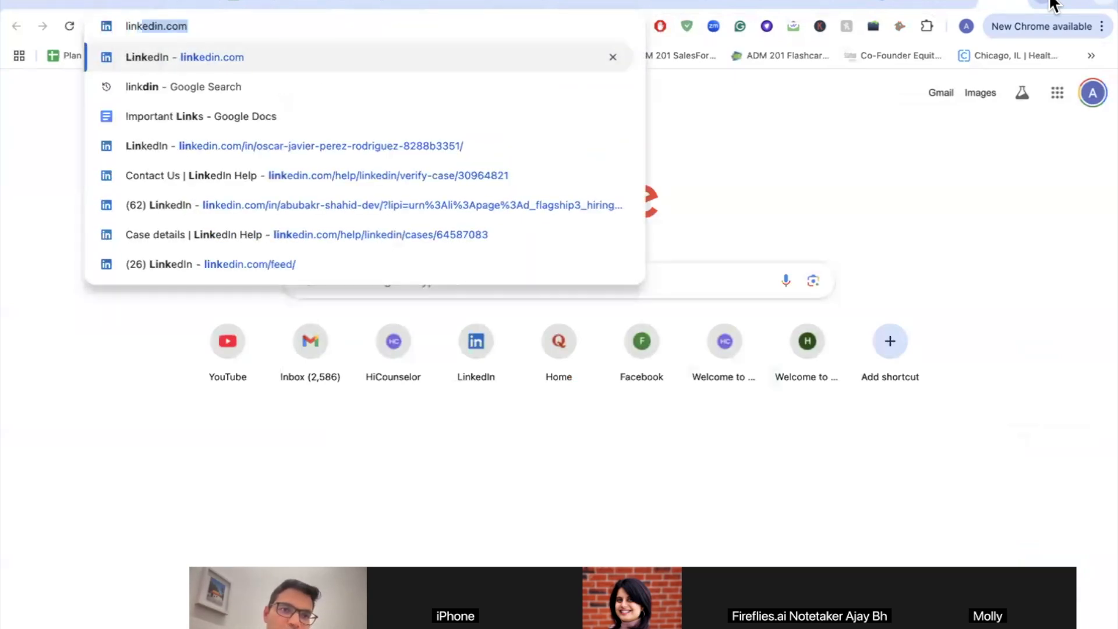
key(Return)
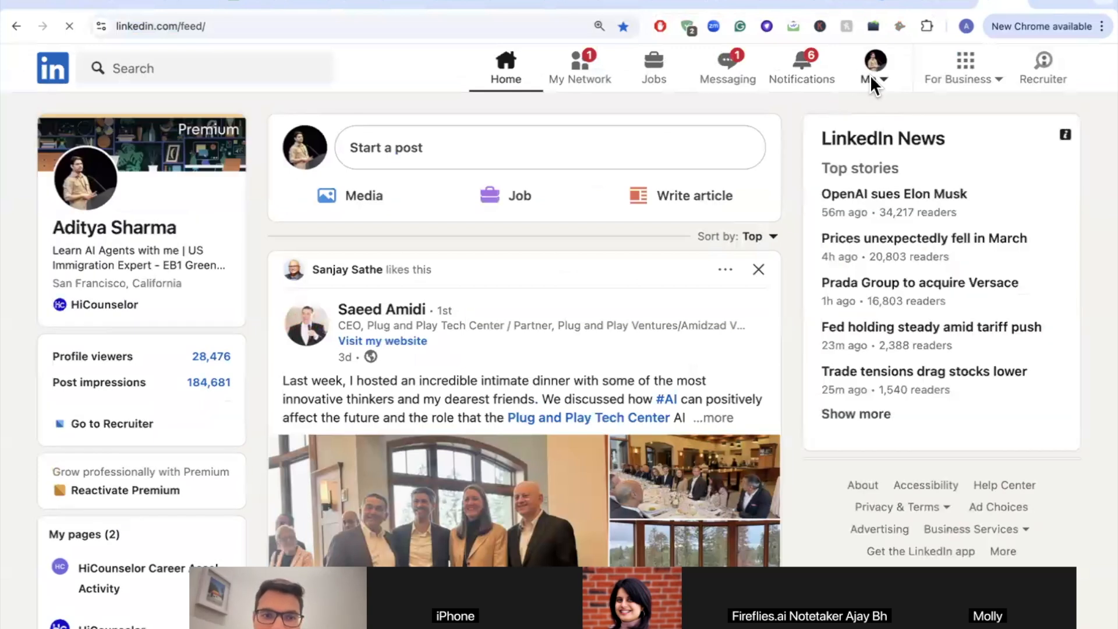
Step: Open your own LinkedIn profile and scroll down to its Activity section
click(870, 81)
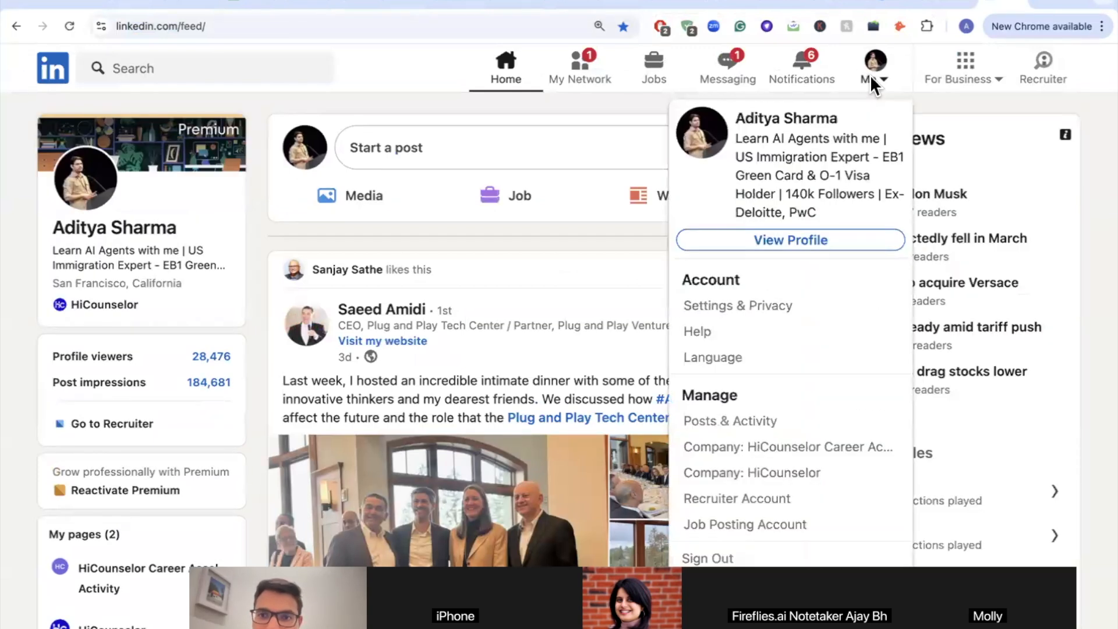
click(765, 244)
scroll(217, 372, down, 1)
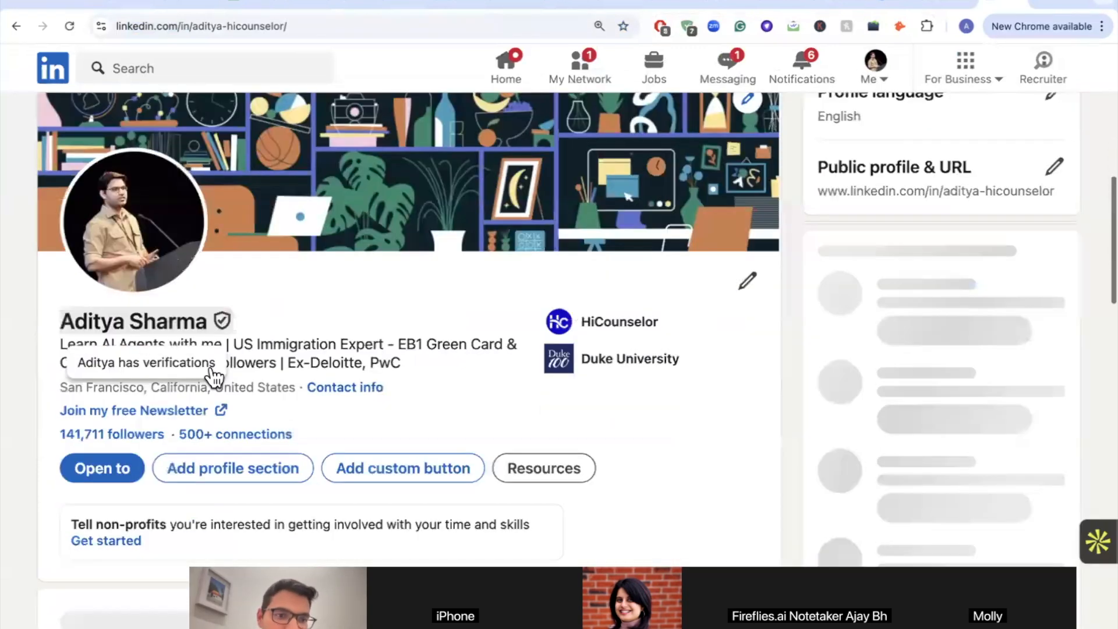
scroll(212, 371, down, 20)
scroll(212, 375, down, 9)
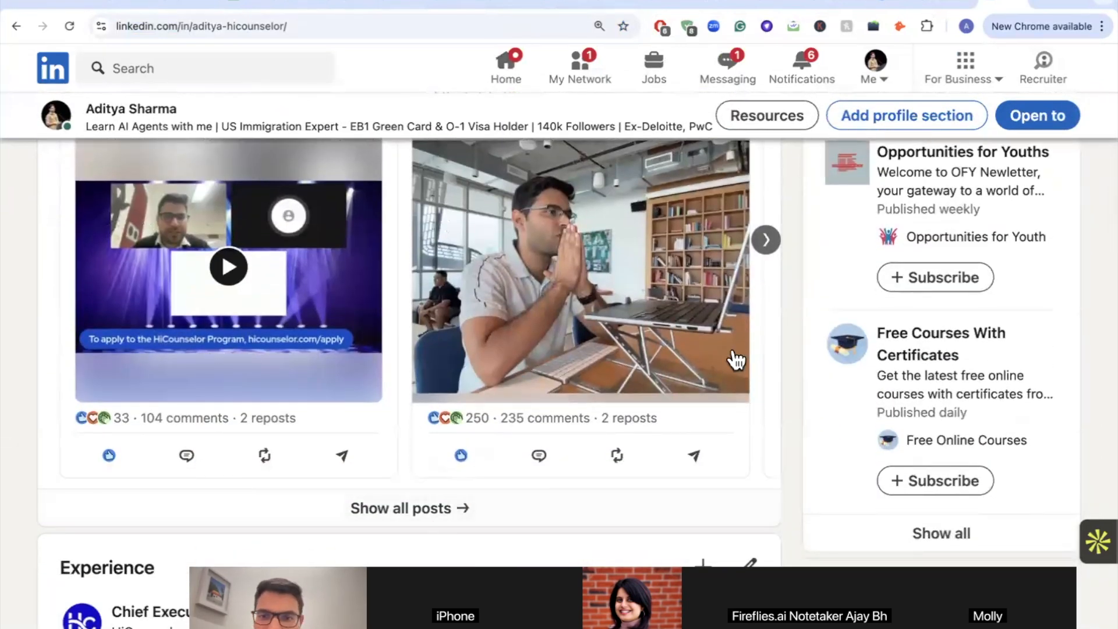
Step: Advance the posts carousel to the We're Hiring! Data Scientist post and briefly view it enlarged
click(766, 244)
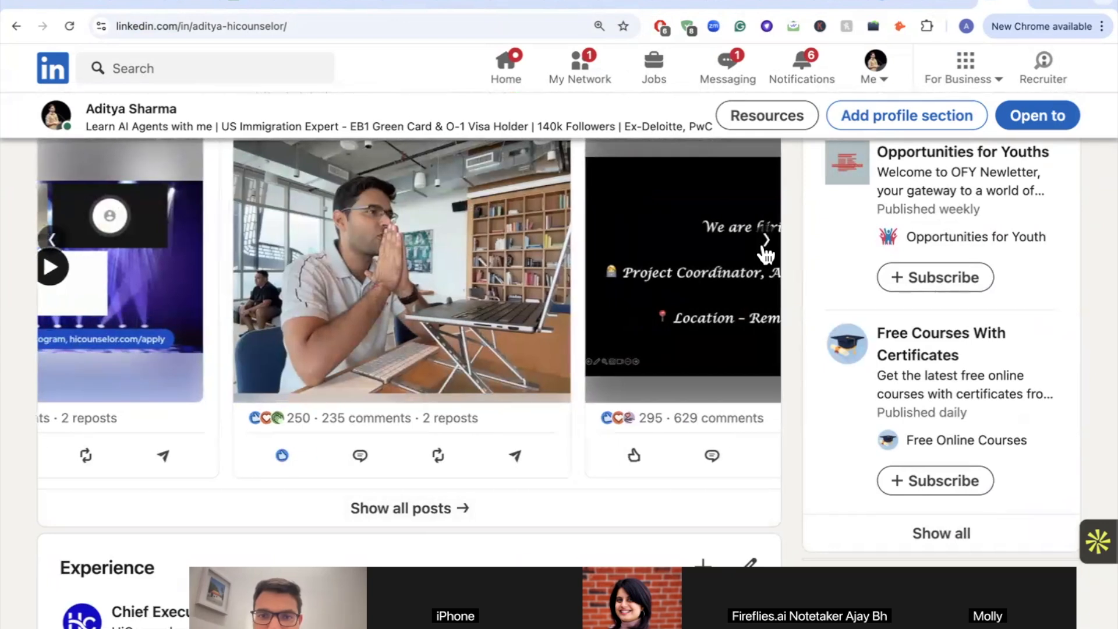
click(766, 244)
click(766, 245)
click(766, 244)
click(766, 241)
click(765, 241)
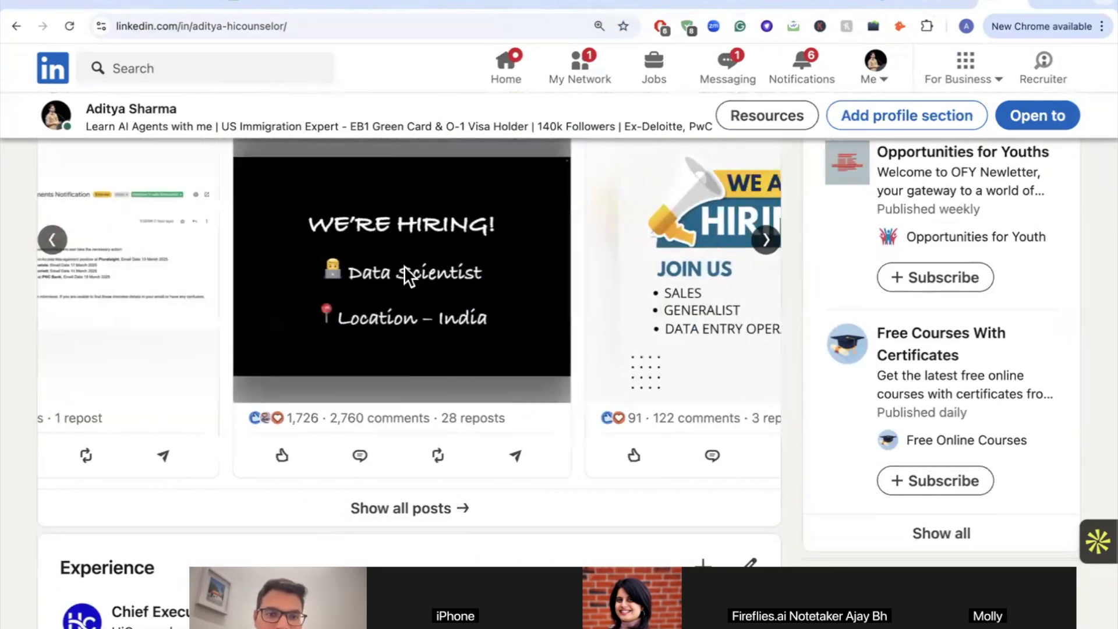
click(405, 272)
key(Escape)
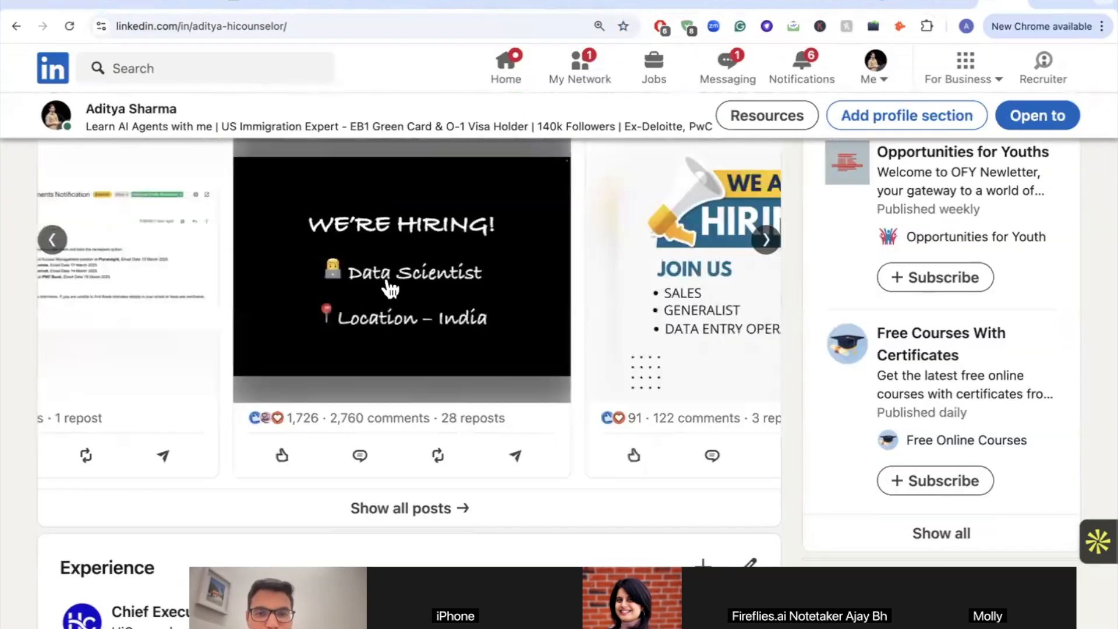
scroll(357, 427, up, 3)
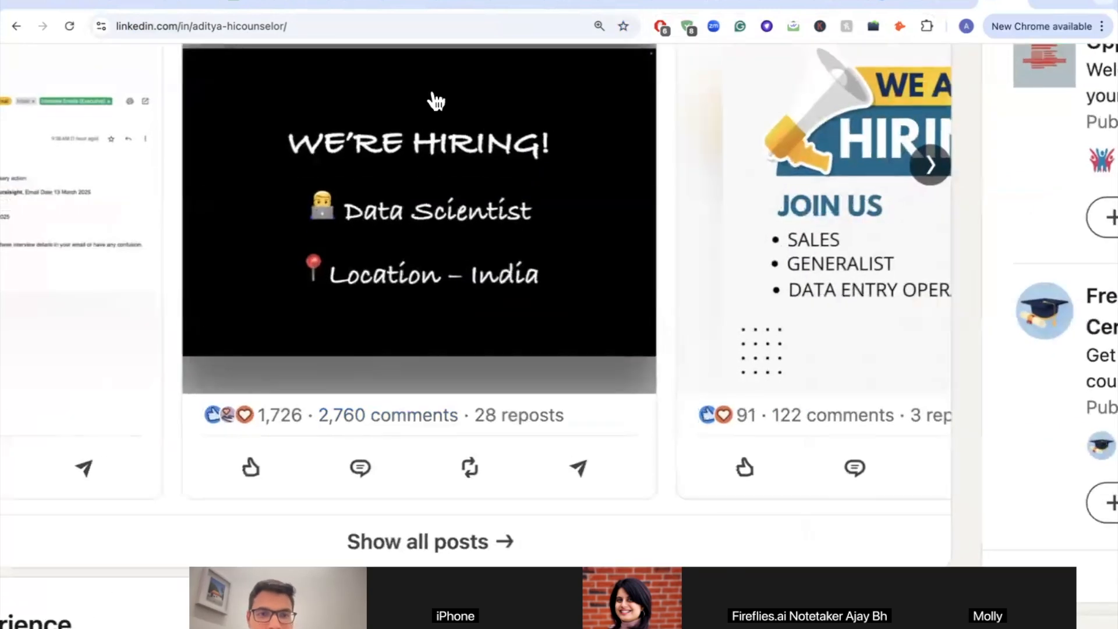